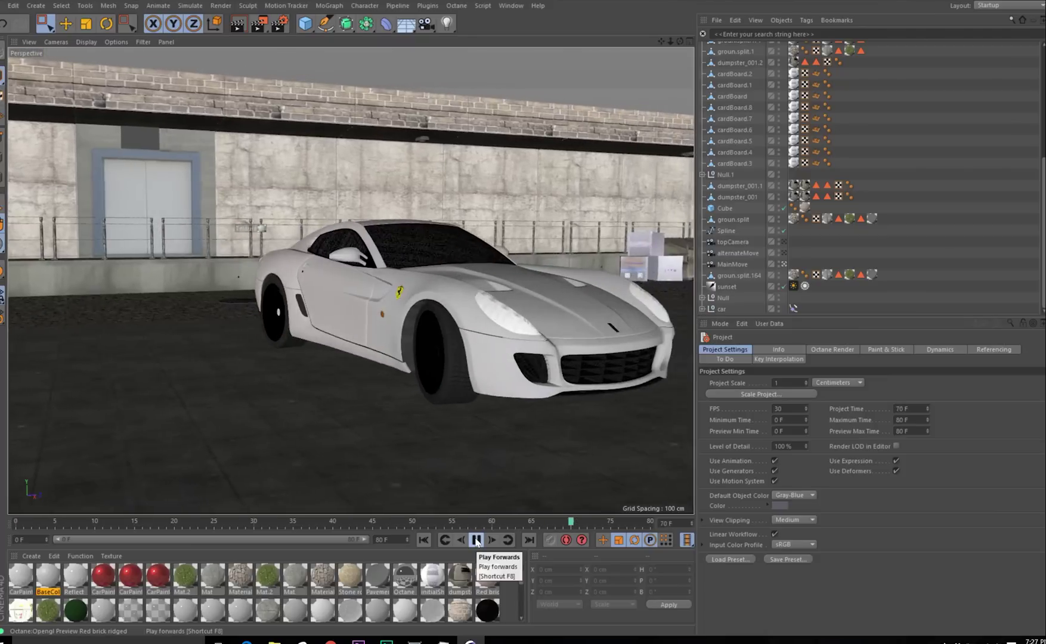
Stop the animation playback and run Paint & Stick Auto Setup to add Paint & Stick tags to the scene objects
{"action": "left_click", "coordinate": [476, 541]}
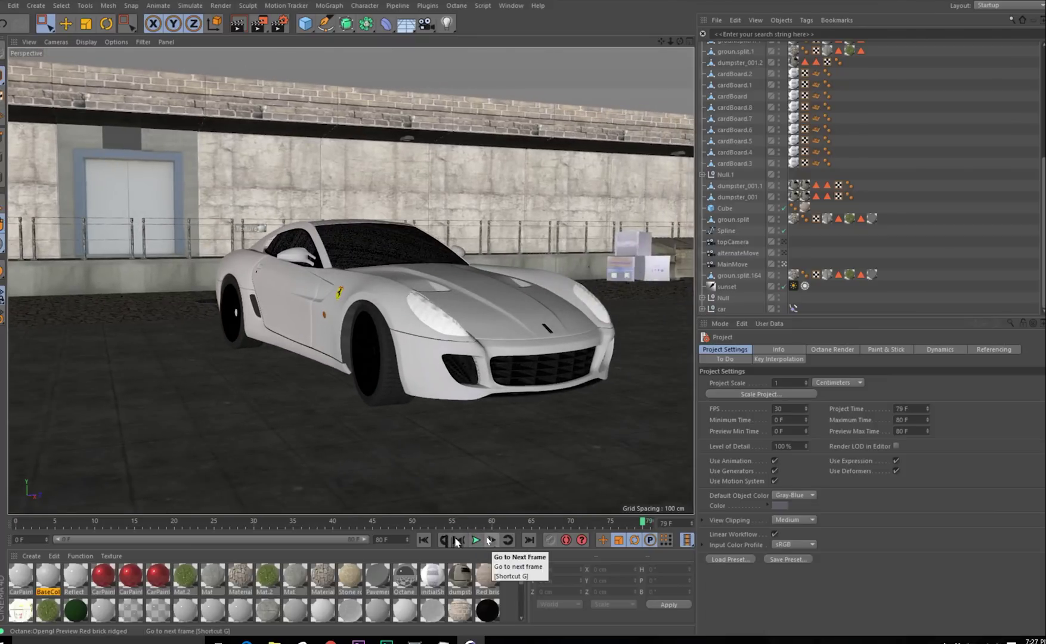
{"action": "left_click", "coordinate": [430, 7]}
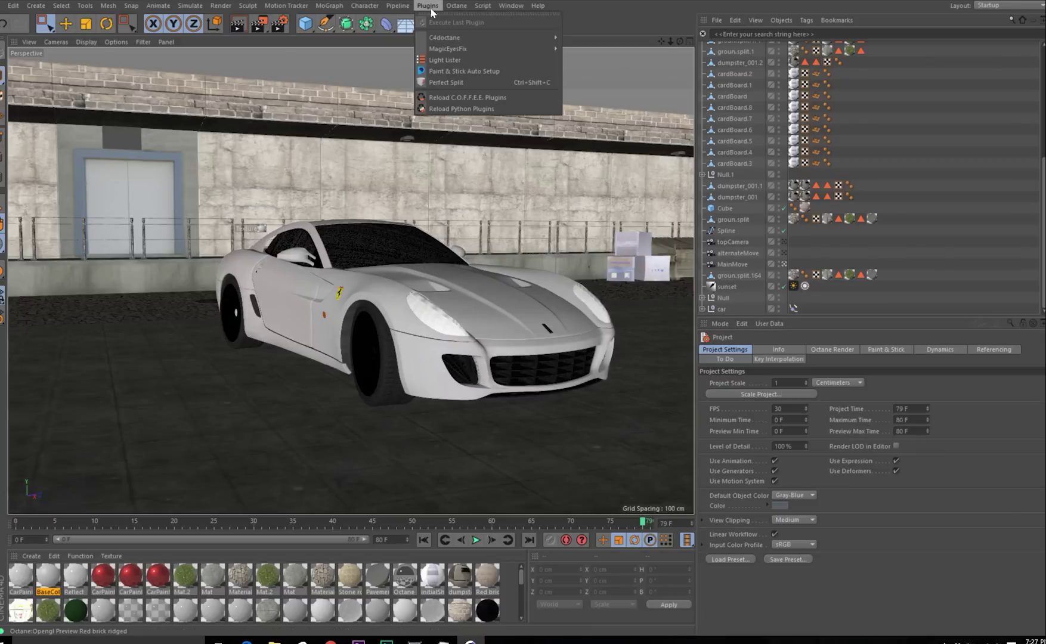
{"action": "left_click", "coordinate": [445, 72]}
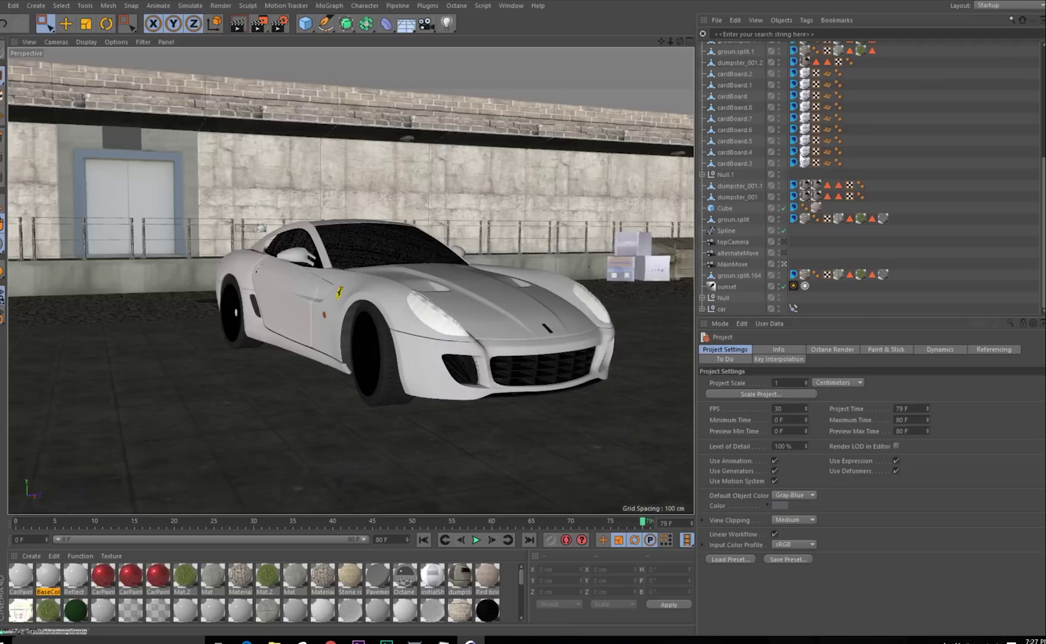
Open the render settings and review the image saving and Paint & Stick options
{"action": "left_click", "coordinate": [279, 25]}
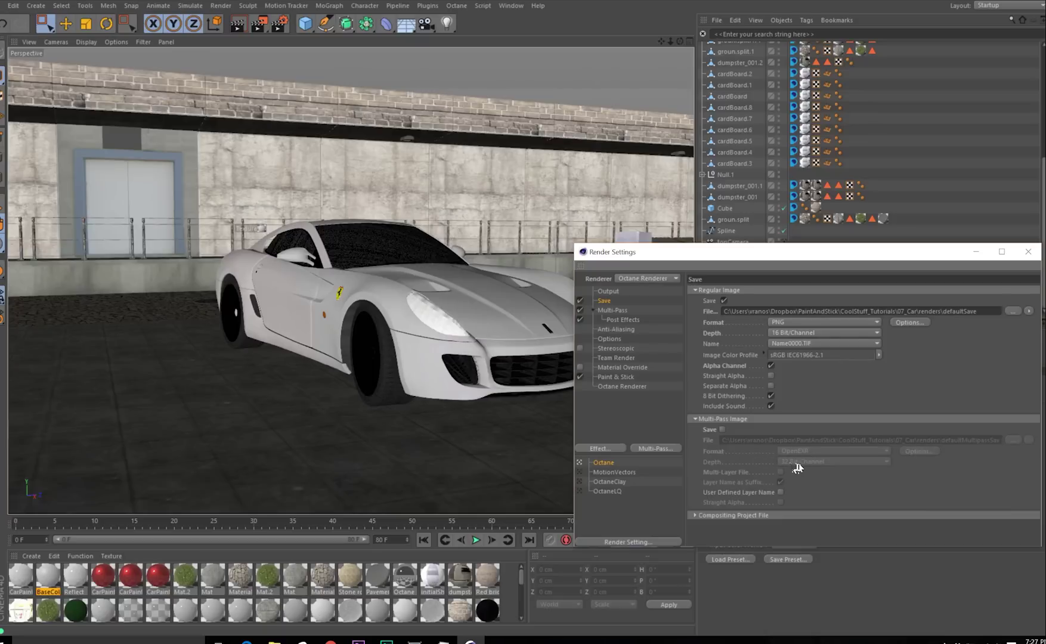
{"action": "left_click", "coordinate": [616, 377]}
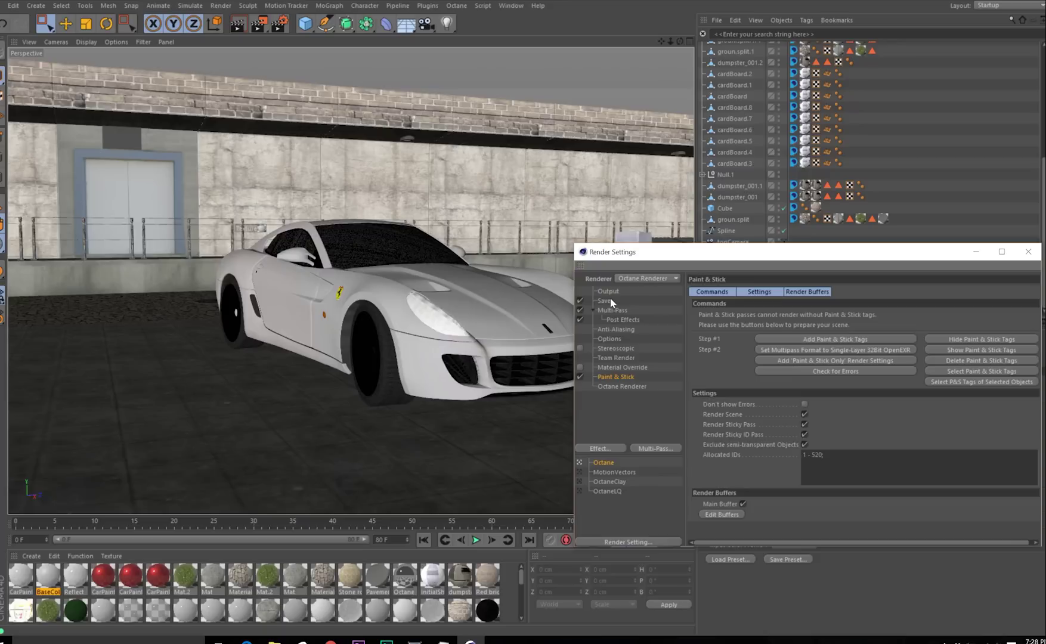
{"action": "left_click", "coordinate": [427, 5]}
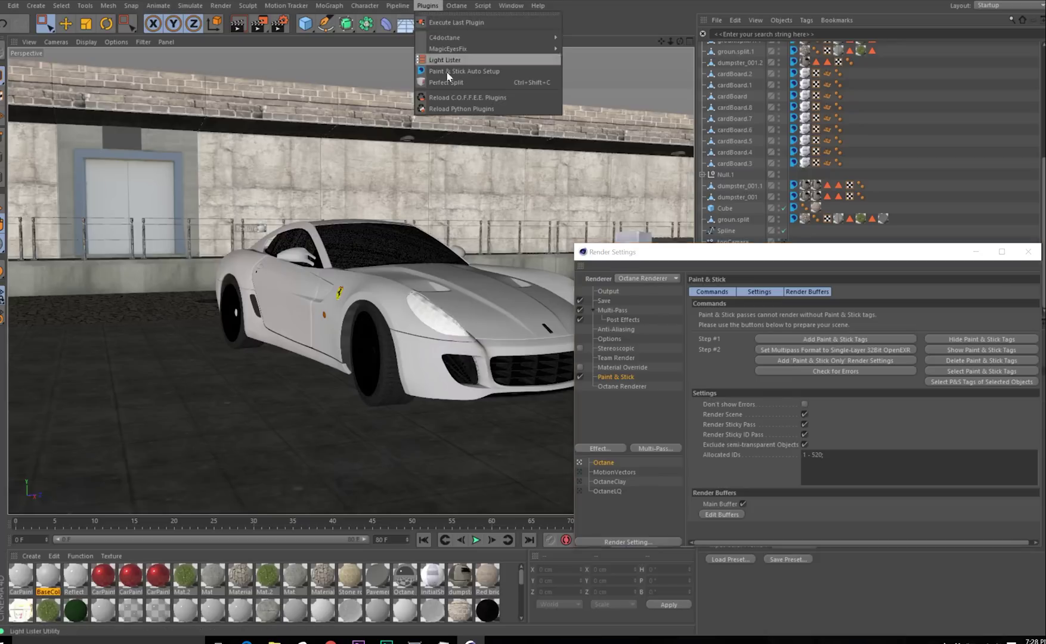
{"action": "left_click", "coordinate": [477, 84]}
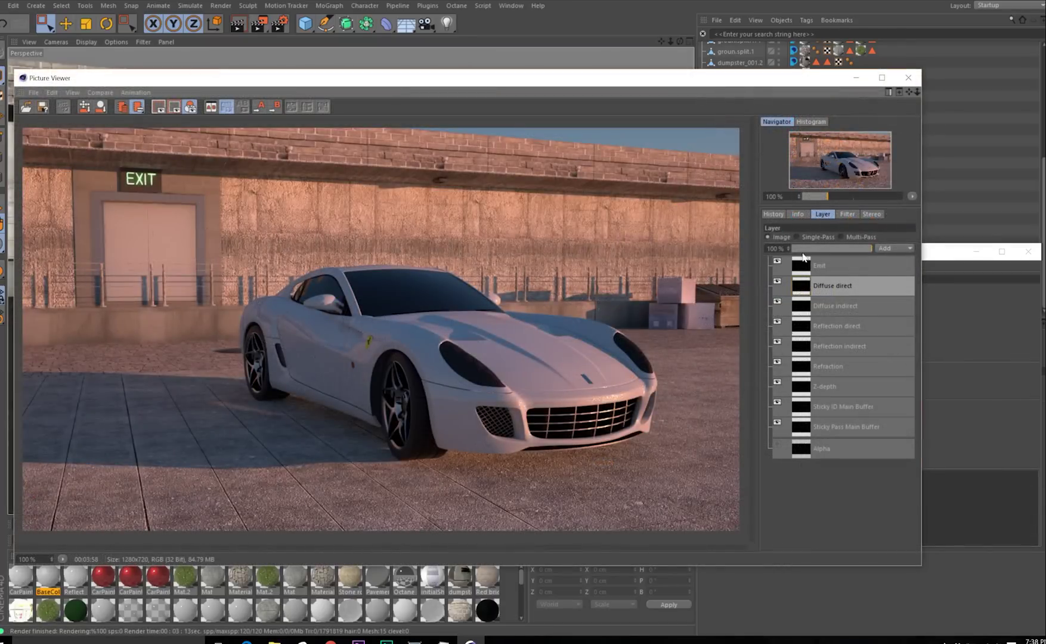
Examine the rendered car image pass by pass in Single-Pass mode, from Diffuse direct through Z-depth to the Sticky Pass and Sticky ID buffers
{"action": "left_click", "coordinate": [802, 234]}
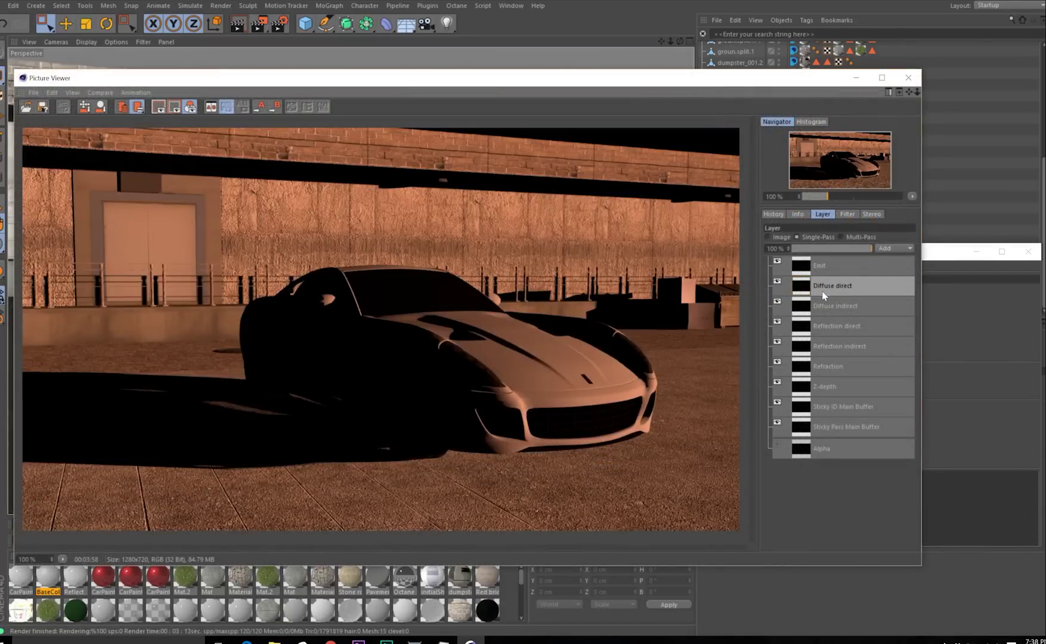
{"action": "left_click", "coordinate": [822, 307]}
{"action": "left_click", "coordinate": [824, 332]}
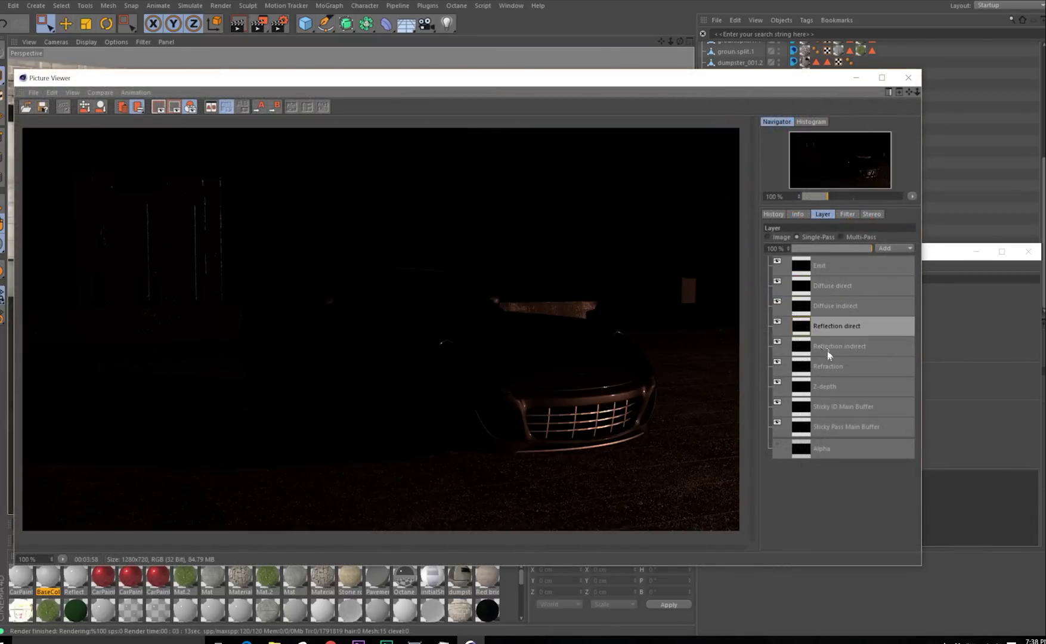
{"action": "left_click", "coordinate": [826, 350]}
{"action": "left_click", "coordinate": [831, 371]}
{"action": "left_click", "coordinate": [832, 388]}
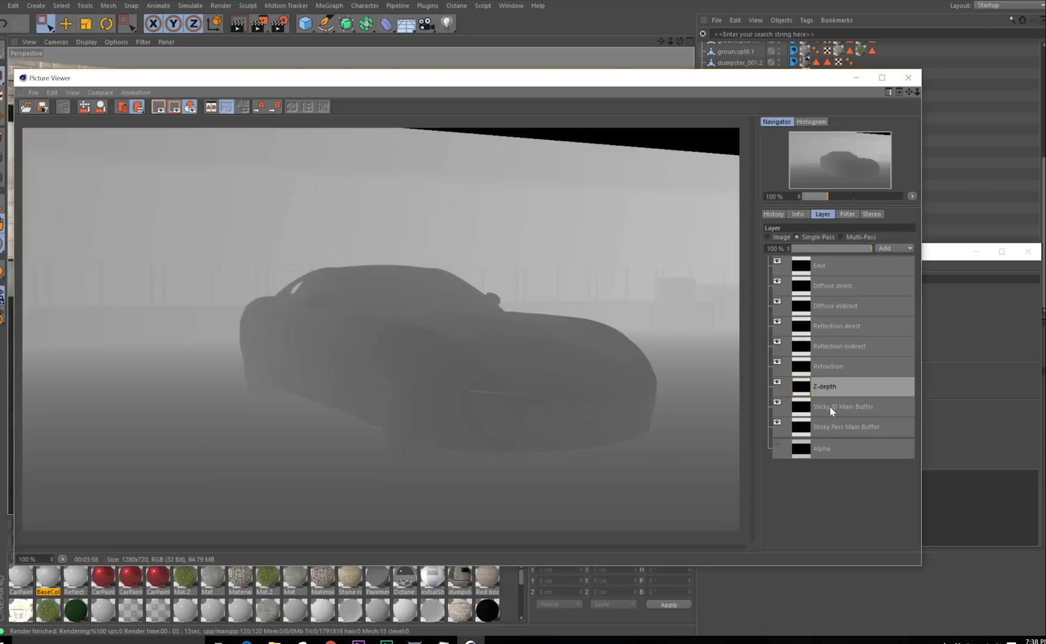
{"action": "left_click", "coordinate": [833, 428]}
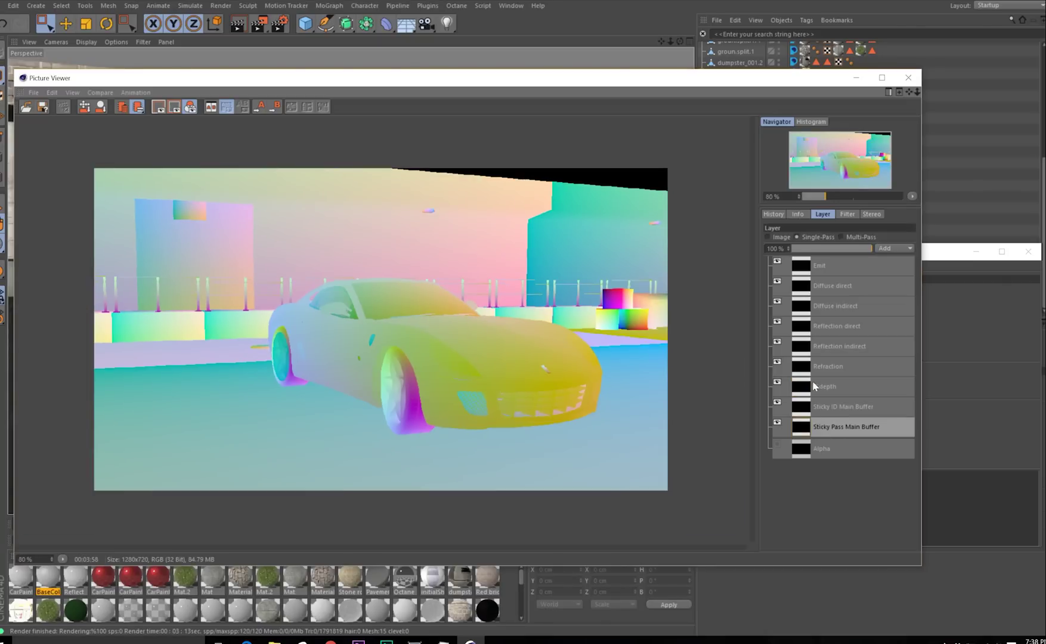
{"action": "left_click", "coordinate": [828, 407]}
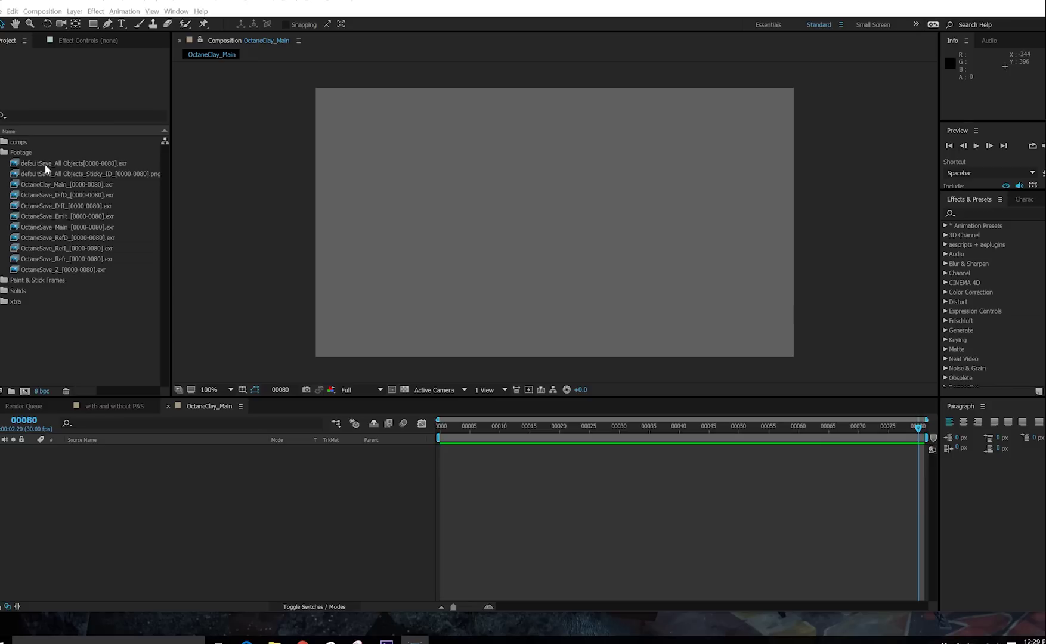
Switch to After Effects and set the project's color depth to 32 bits per channel (float)
{"action": "left_click", "coordinate": [45, 167]}
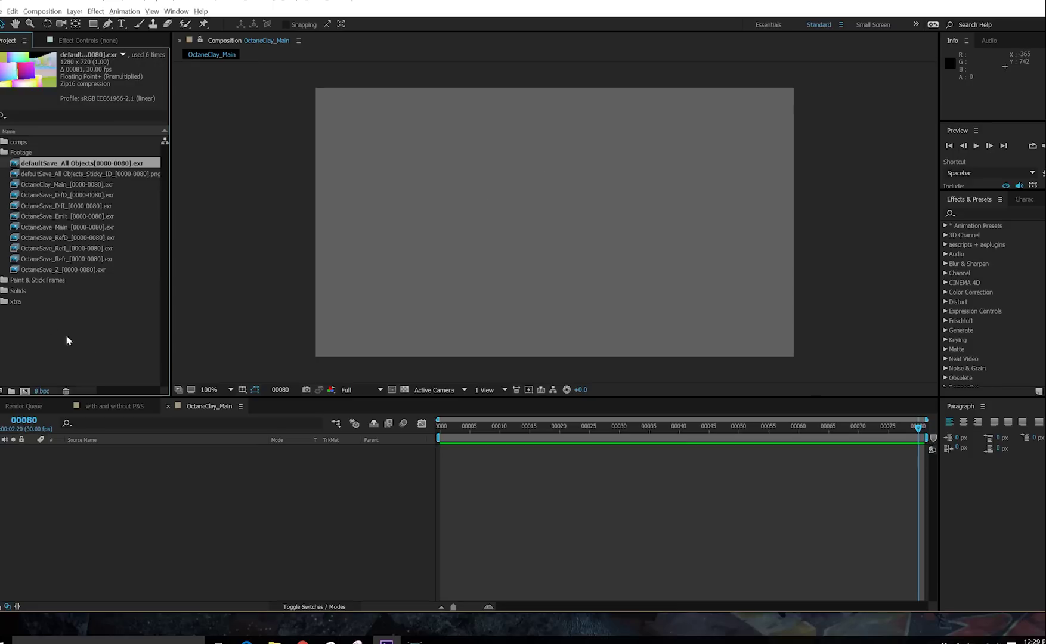
{"action": "left_click", "coordinate": [42, 391]}
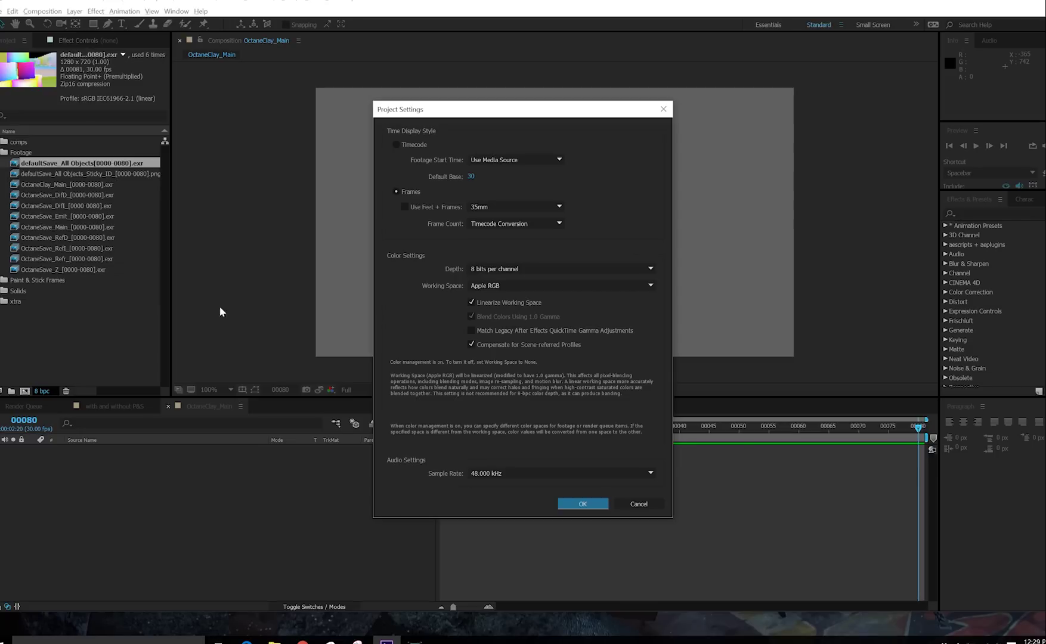
{"action": "left_click", "coordinate": [498, 268]}
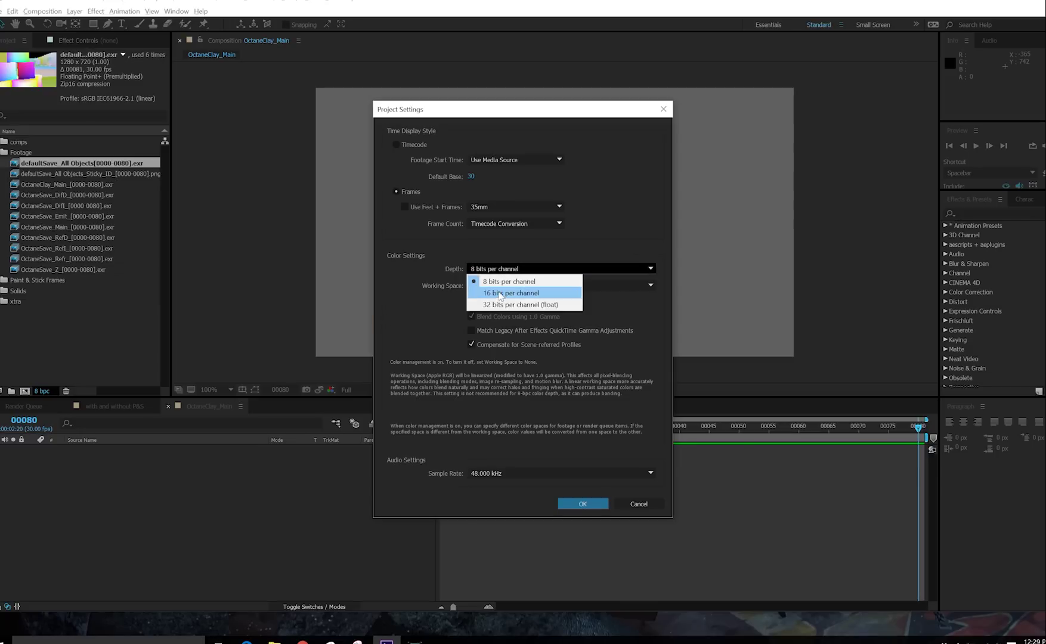
{"action": "left_click", "coordinate": [504, 305]}
{"action": "left_click", "coordinate": [573, 503]}
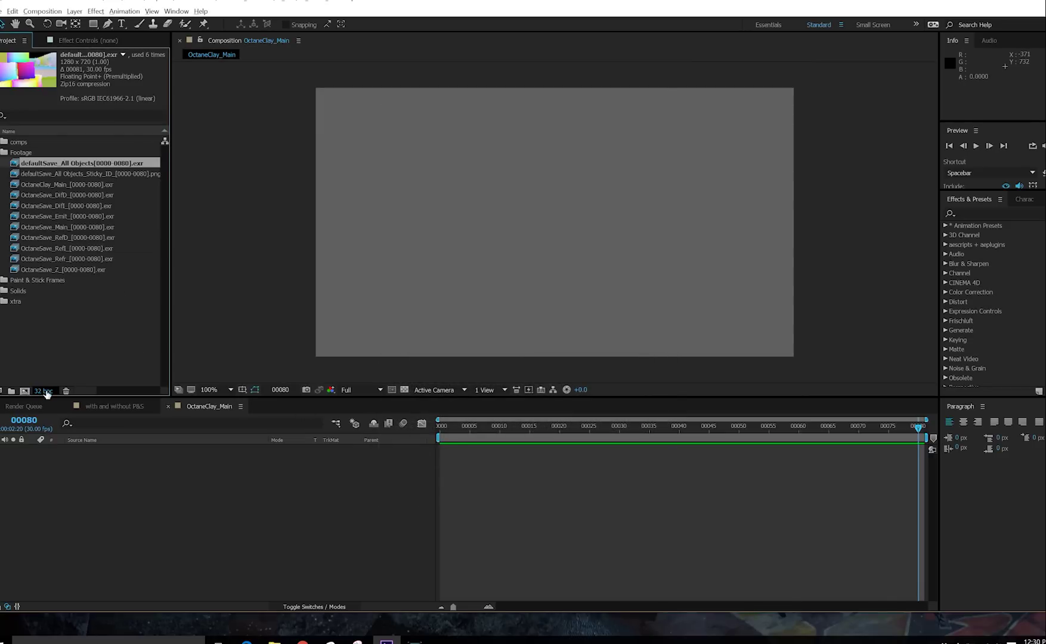
{"action": "left_click", "coordinate": [46, 391], "text": "alt"}
{"action": "left_click", "coordinate": [45, 391], "text": "alt"}
Create a composition from the OctaneSave_DifD sequence and place OctaneSave_DifI above it in Add blending mode
{"action": "left_click", "coordinate": [85, 196]}
{"action": "left_click_drag", "start_coordinate": [84, 194], "coordinate": [25, 392]}
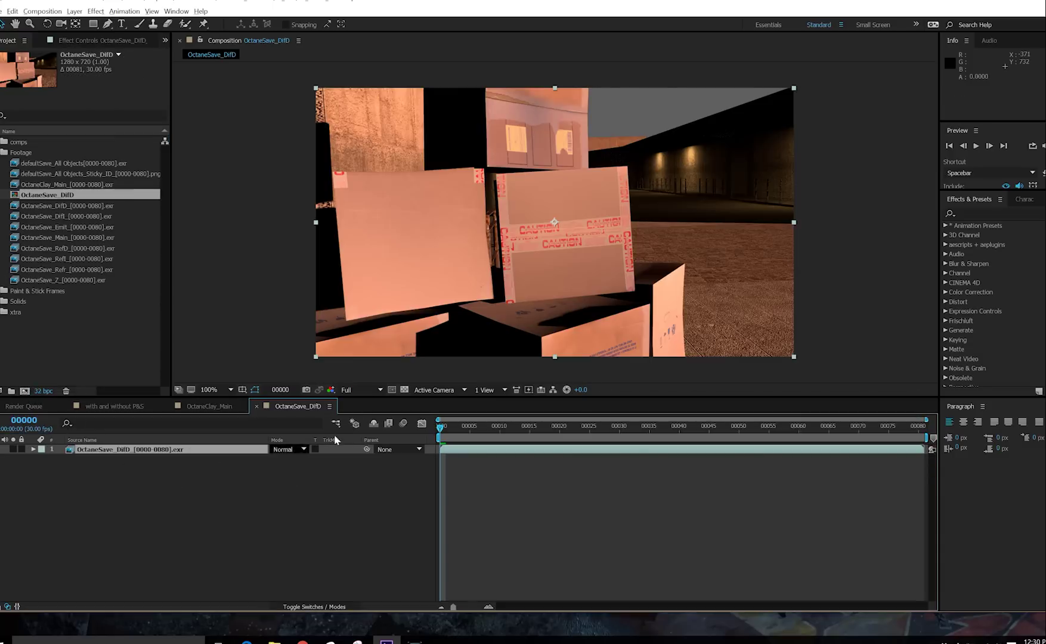
{"action": "left_click", "coordinate": [86, 216]}
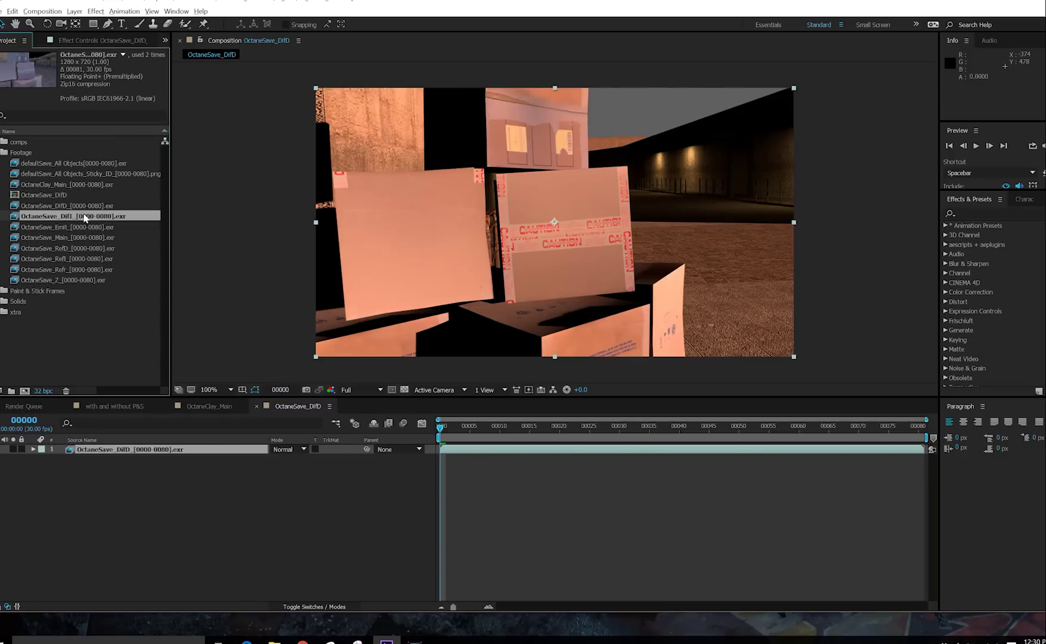
{"action": "left_click_drag", "start_coordinate": [87, 221], "coordinate": [275, 451]}
{"action": "left_click", "coordinate": [276, 451]}
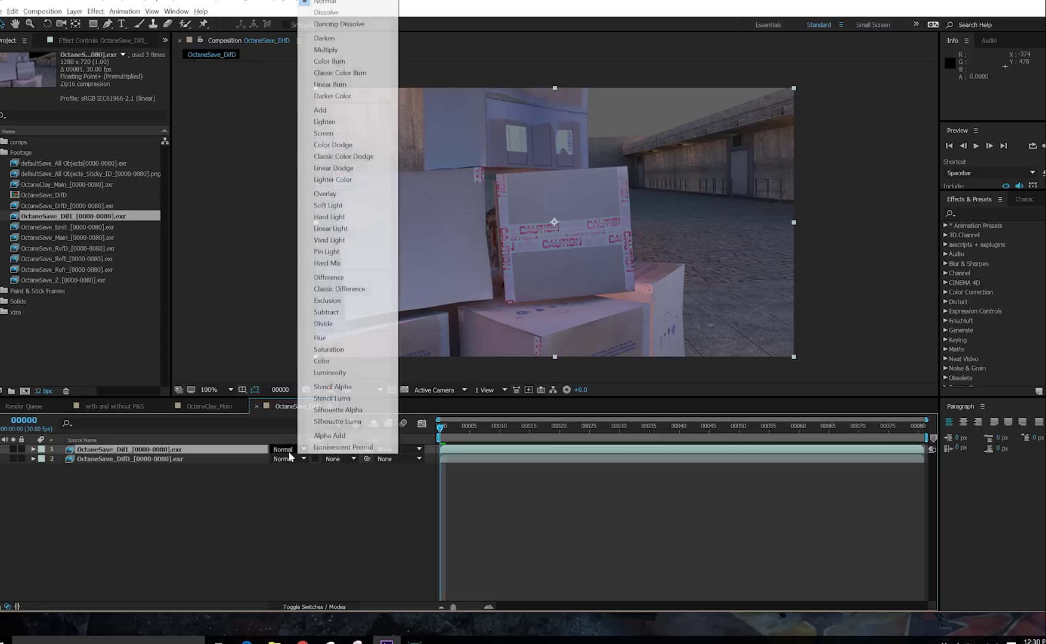
{"action": "left_click", "coordinate": [330, 117]}
Place the OctaneSave_Emit sequence on top of the layer stack and set its blending mode to Add
{"action": "left_click_drag", "start_coordinate": [82, 227], "coordinate": [201, 454]}
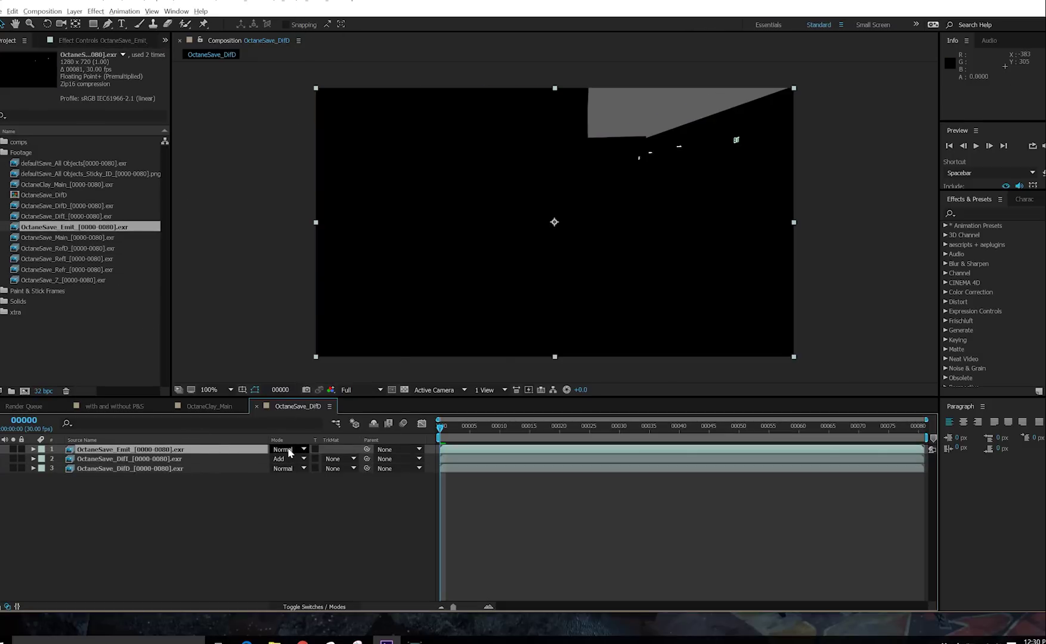
{"action": "left_click", "coordinate": [289, 450]}
{"action": "left_click", "coordinate": [322, 110]}
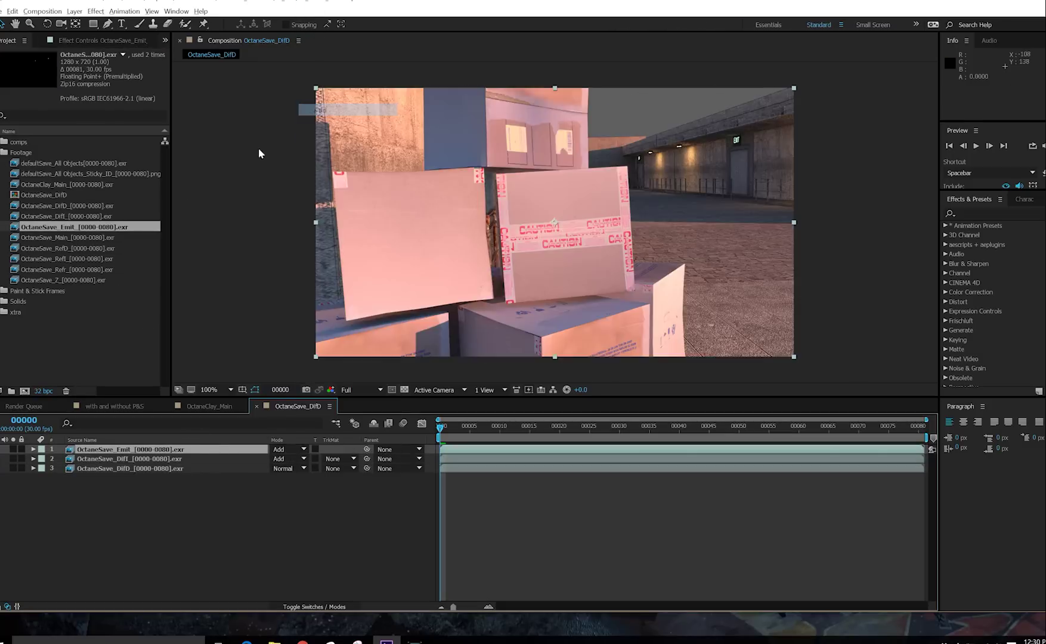
Place the OctaneSave_RefD and OctaneSave_RefI sequences above the existing layers and set both to Add blending mode
{"action": "left_click", "coordinate": [63, 249]}
{"action": "left_click", "coordinate": [63, 258], "text": "ctrl"}
{"action": "left_click_drag", "start_coordinate": [69, 260], "coordinate": [233, 457]}
{"action": "left_click", "coordinate": [289, 449]}
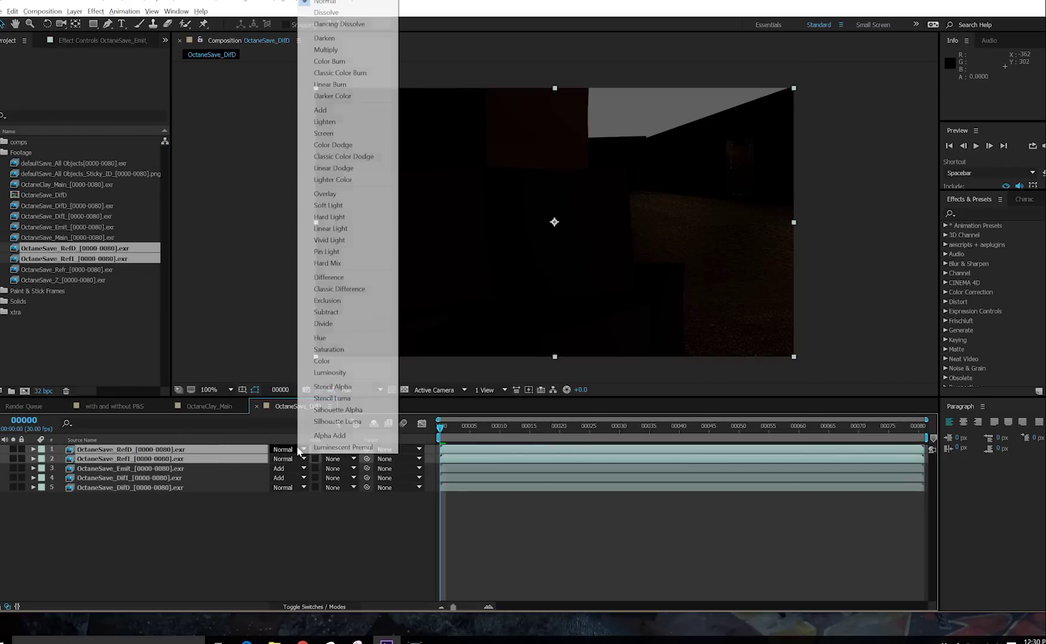
{"action": "left_click", "coordinate": [316, 111]}
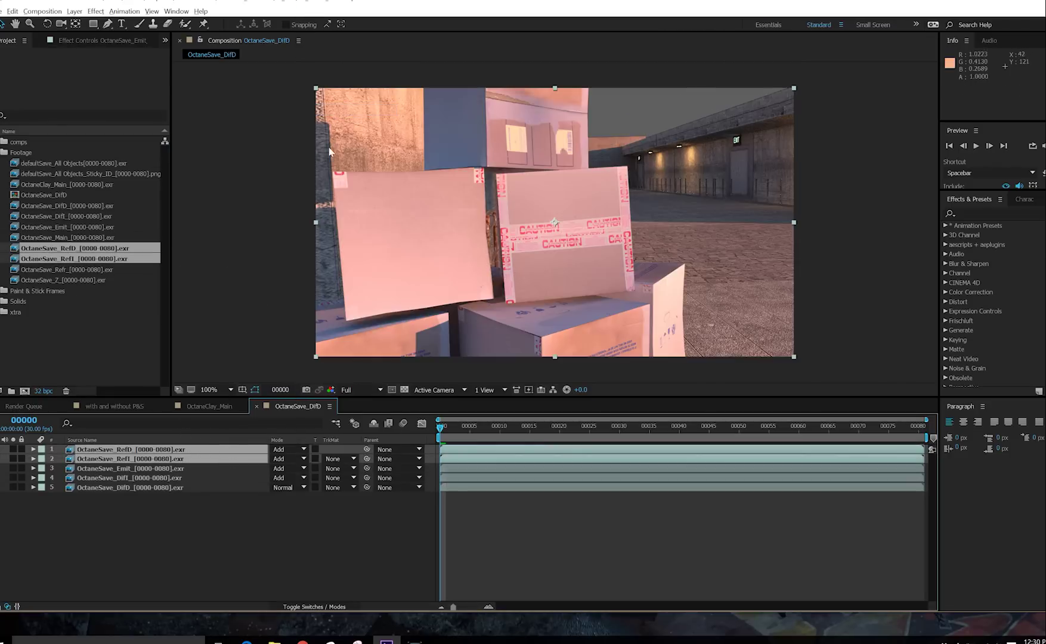
Place OctaneSave_Refr on top in Add blending mode and view the combined passes at frame 75
{"action": "left_click", "coordinate": [52, 271]}
{"action": "left_click_drag", "start_coordinate": [51, 271], "coordinate": [188, 454]}
{"action": "left_click", "coordinate": [287, 450]}
{"action": "left_click", "coordinate": [314, 111]}
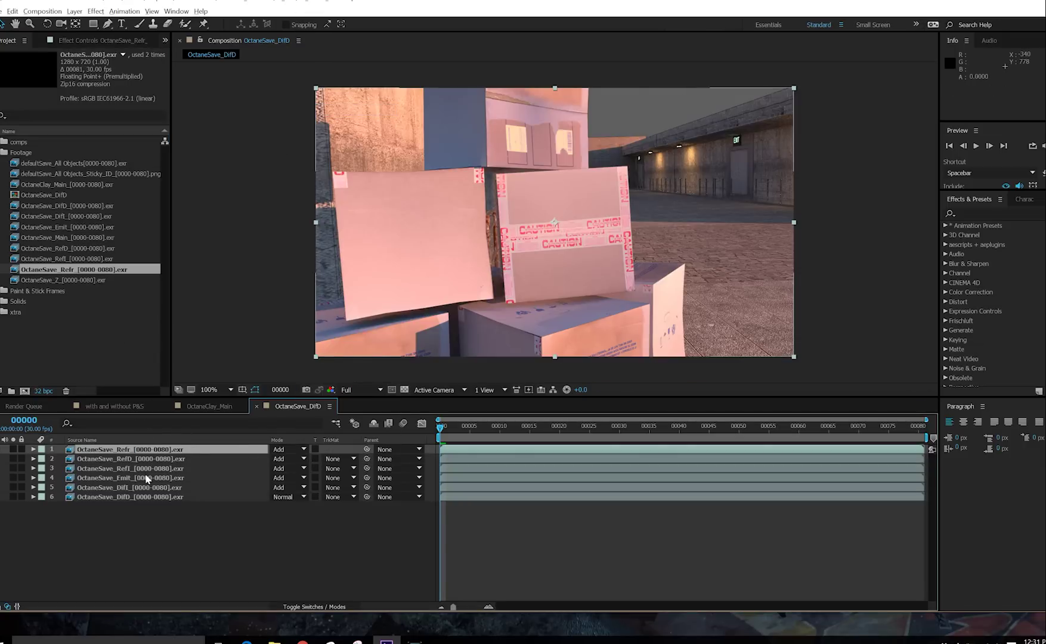
{"action": "left_click", "coordinate": [887, 429]}
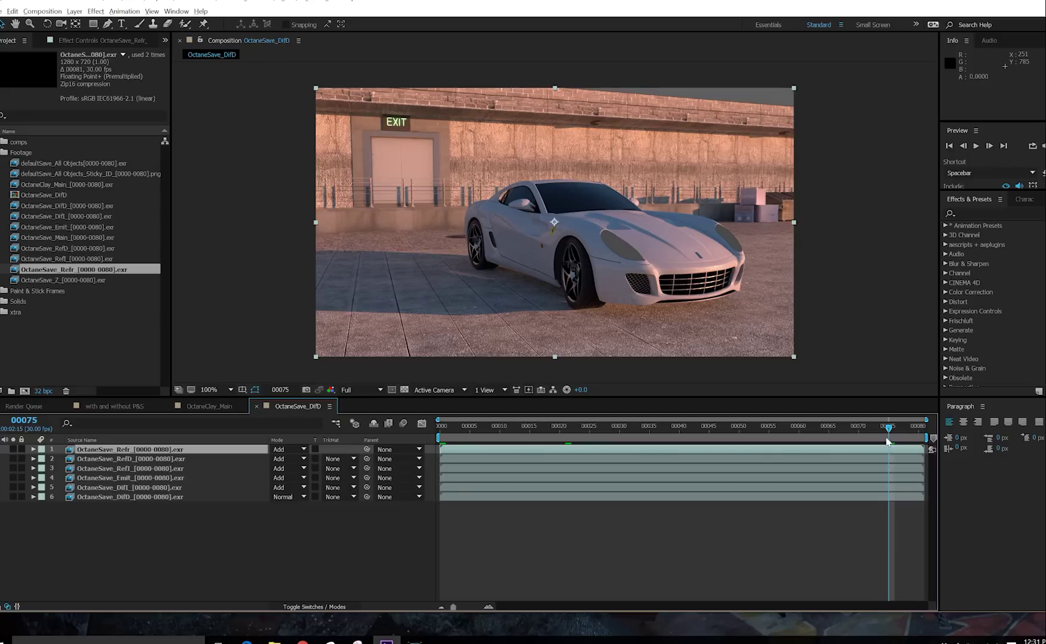
{"action": "left_click", "coordinate": [374, 537]}
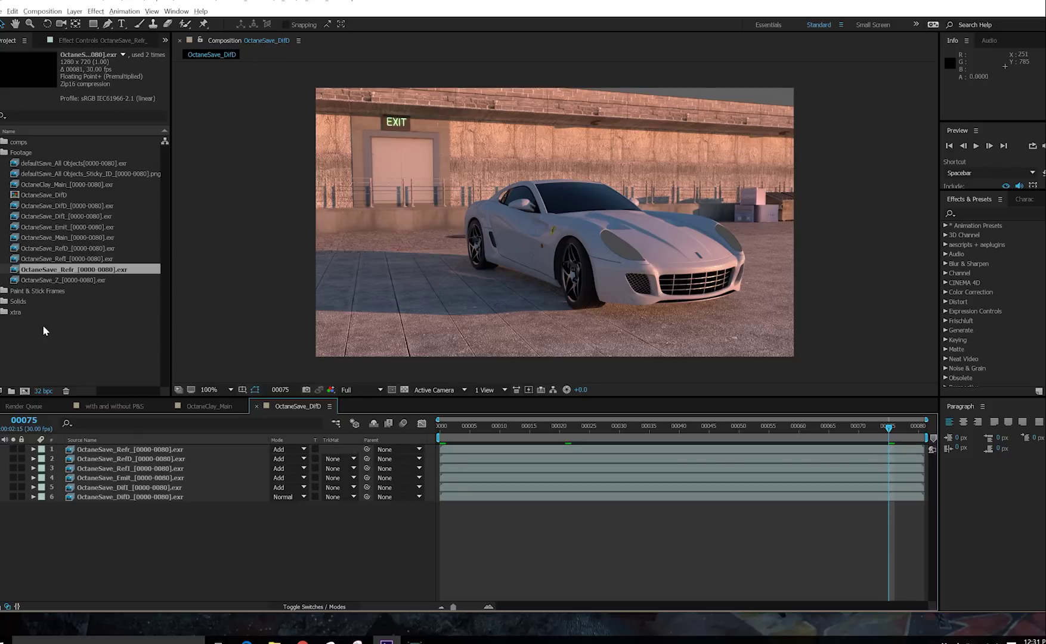
Add the defaultSave_All Objects and defaultSave_All Objects_Sticky_ID sequences beneath all the other layers
{"action": "left_click", "coordinate": [82, 163]}
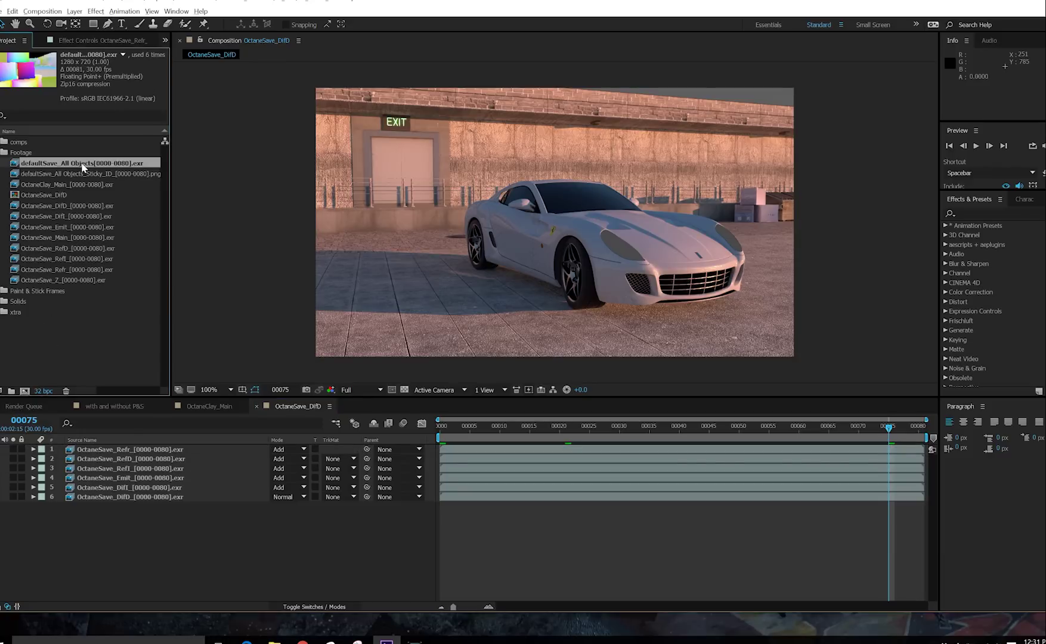
{"action": "left_click_drag", "start_coordinate": [78, 166], "coordinate": [203, 533]}
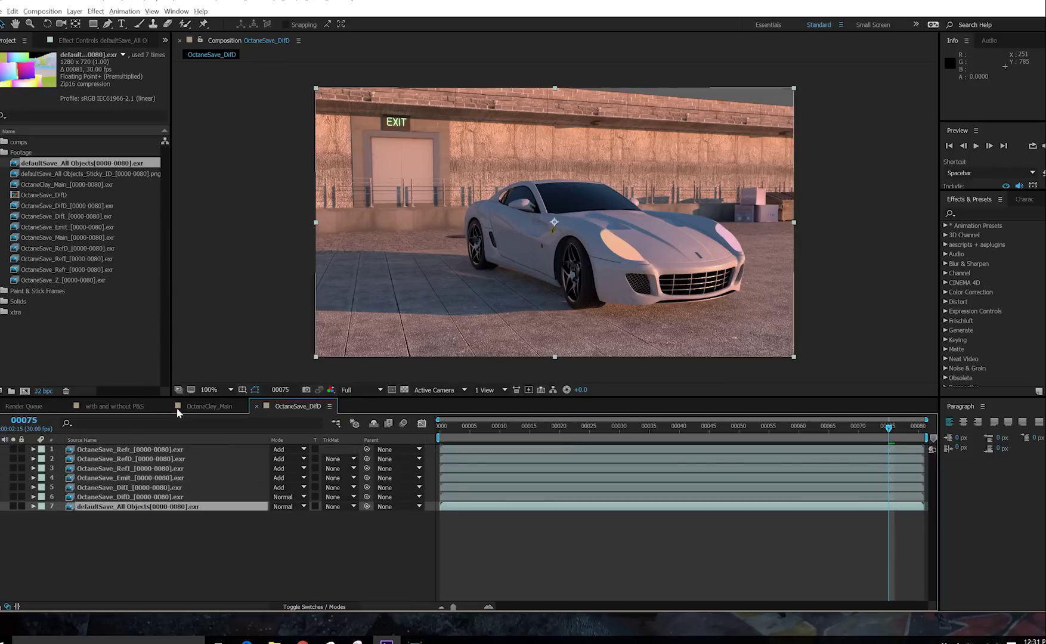
{"action": "left_click_drag", "start_coordinate": [113, 172], "coordinate": [209, 557]}
Solo the two defaultSave layers to inspect them, and leave both unsoloed and hidden
{"action": "left_click", "coordinate": [13, 507]}
{"action": "left_click", "coordinate": [13, 516]}
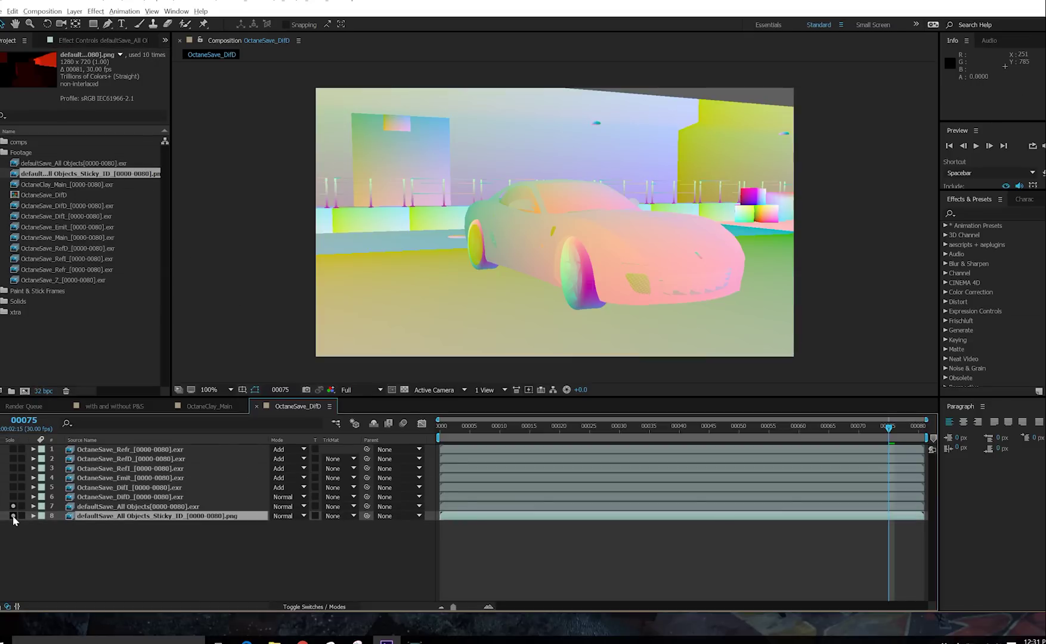
{"action": "left_click", "coordinate": [13, 506]}
{"action": "left_click", "coordinate": [13, 506]}
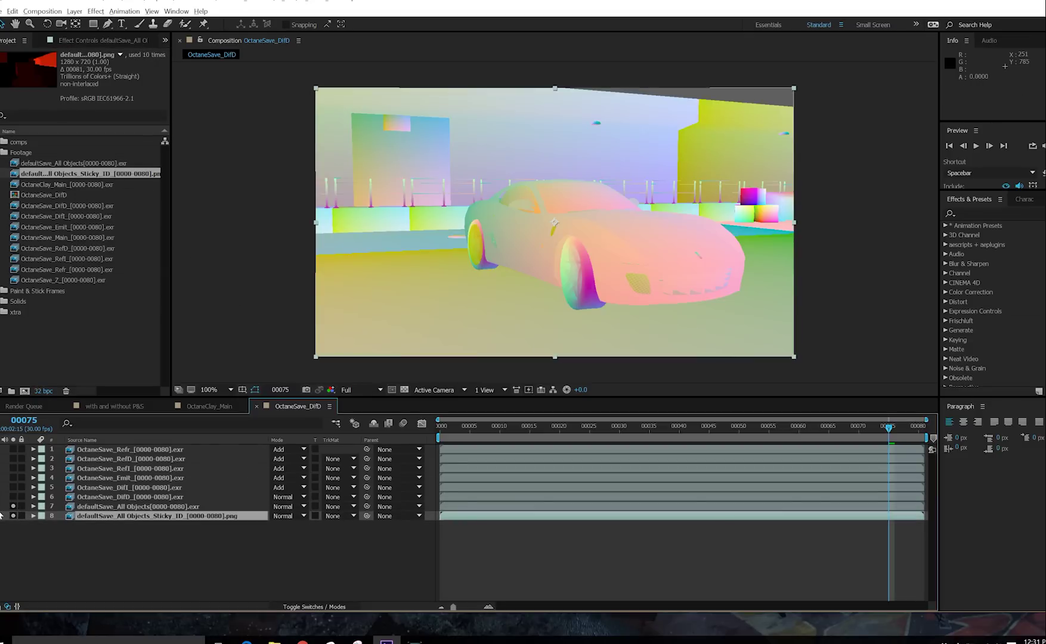
{"action": "left_click", "coordinate": [13, 506]}
{"action": "left_click", "coordinate": [13, 515]}
{"action": "left_click", "coordinate": [67, 558]}
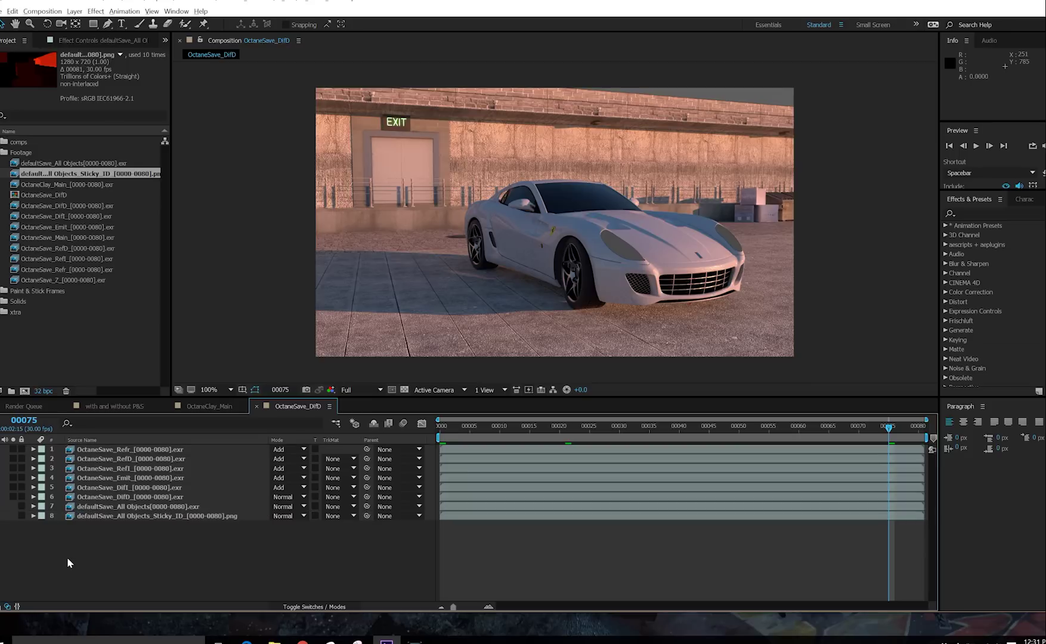
Change the label color of the two defaultSave layers to Red
{"action": "left_click", "coordinate": [86, 508]}
{"action": "left_click", "coordinate": [87, 517], "text": "shift"}
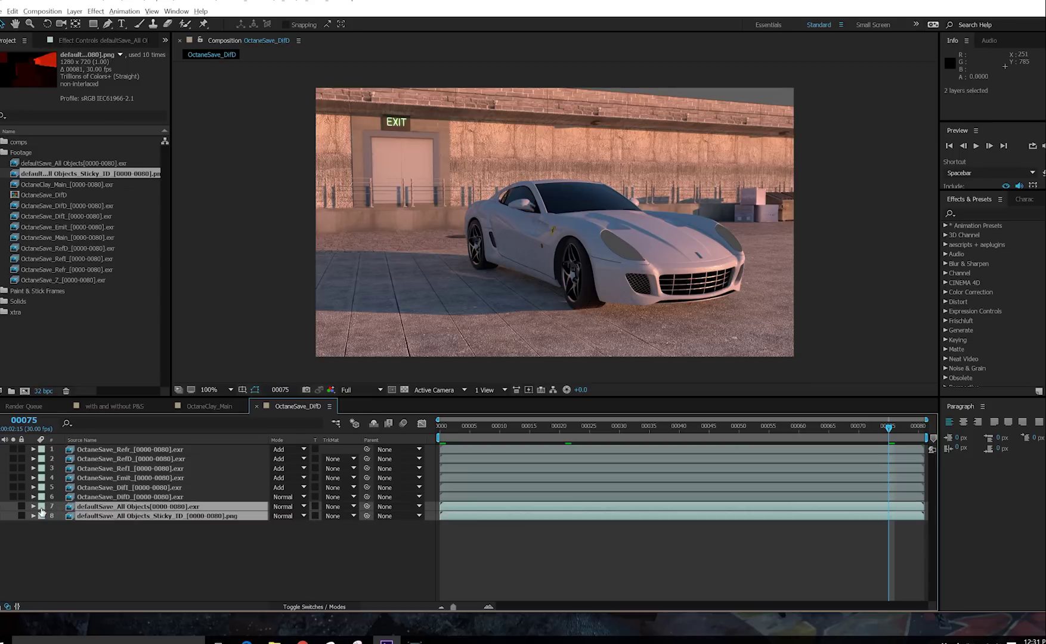
{"action": "left_click", "coordinate": [40, 507]}
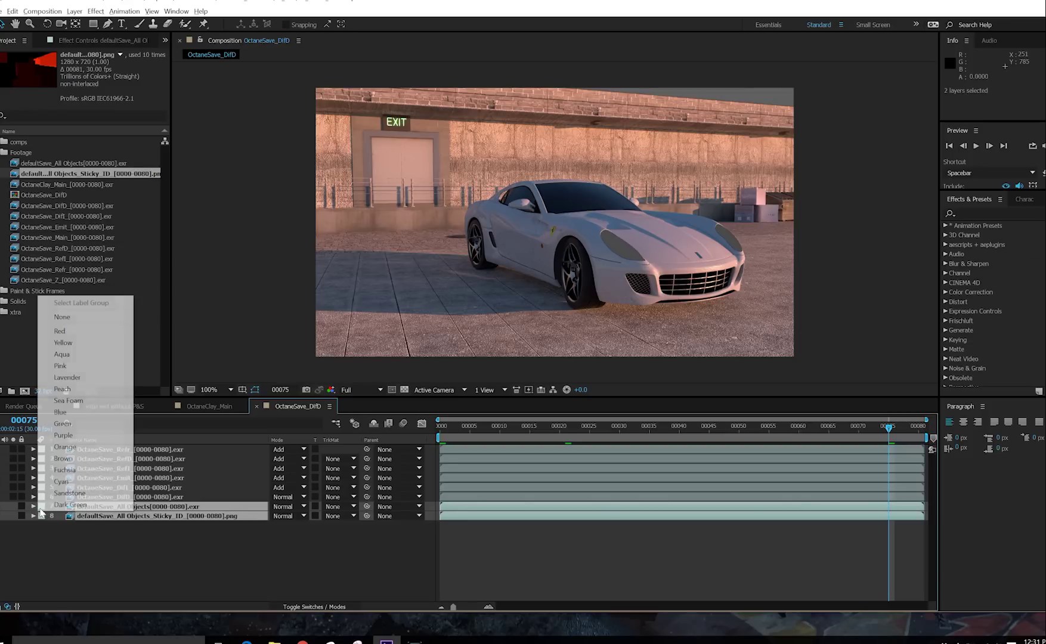
{"action": "left_click", "coordinate": [69, 334]}
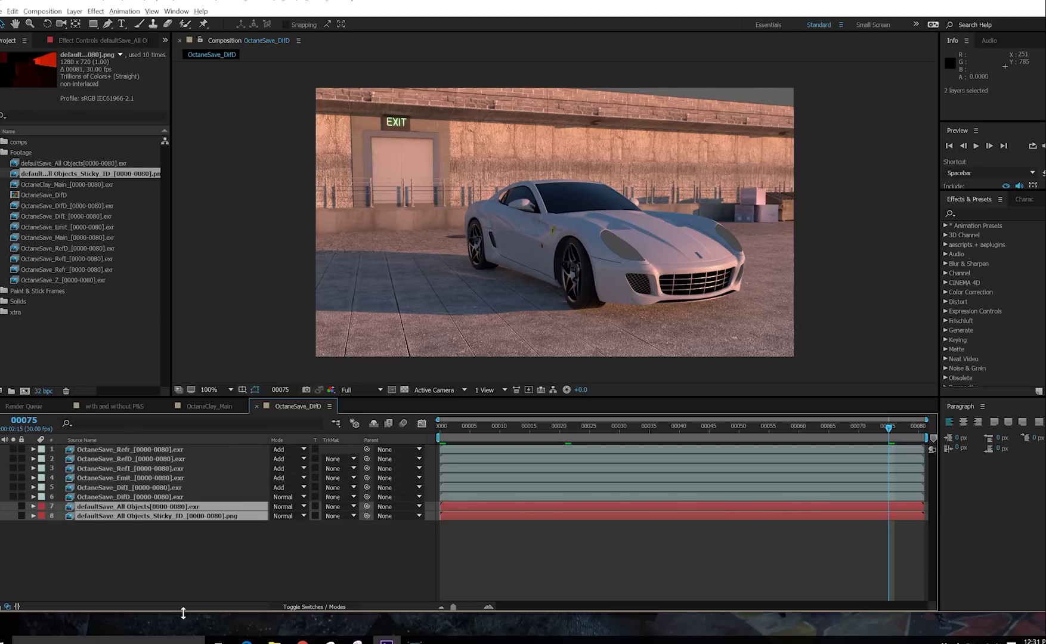
{"action": "left_click", "coordinate": [261, 556]}
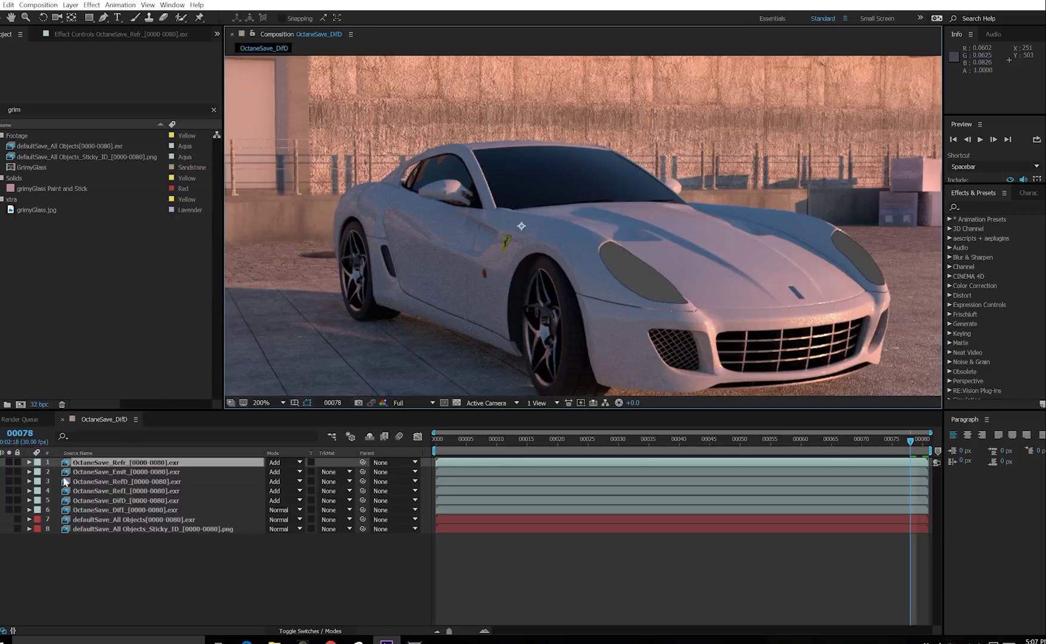
Solo the OctaneSave_RefI and OctaneSave_RefD layers and compare the two reflection passes
{"action": "left_click", "coordinate": [81, 492]}
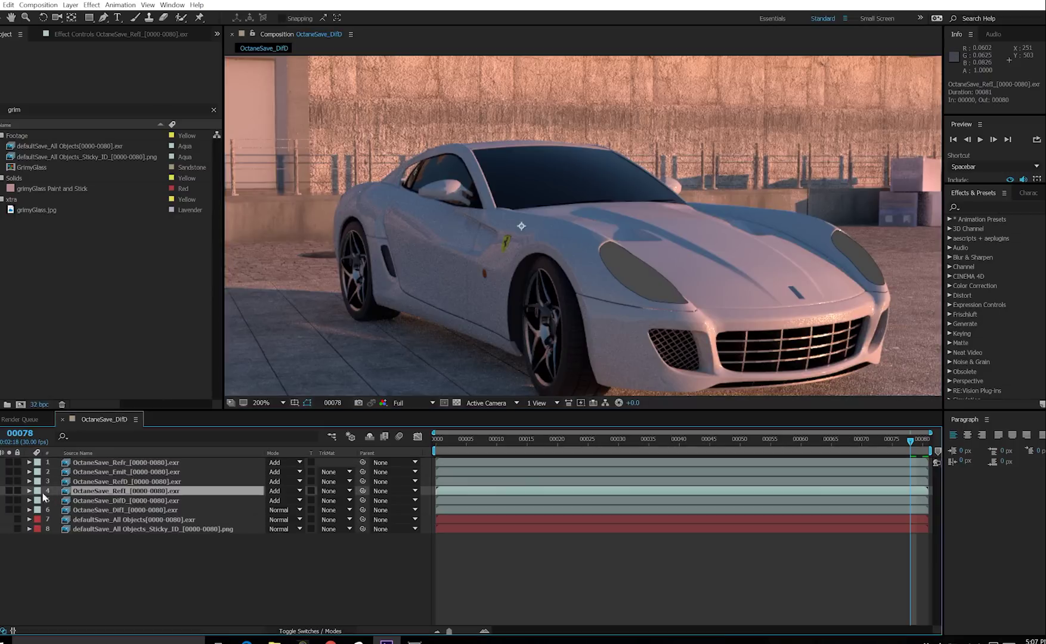
{"action": "left_click", "coordinate": [9, 490]}
{"action": "left_click", "coordinate": [9, 482]}
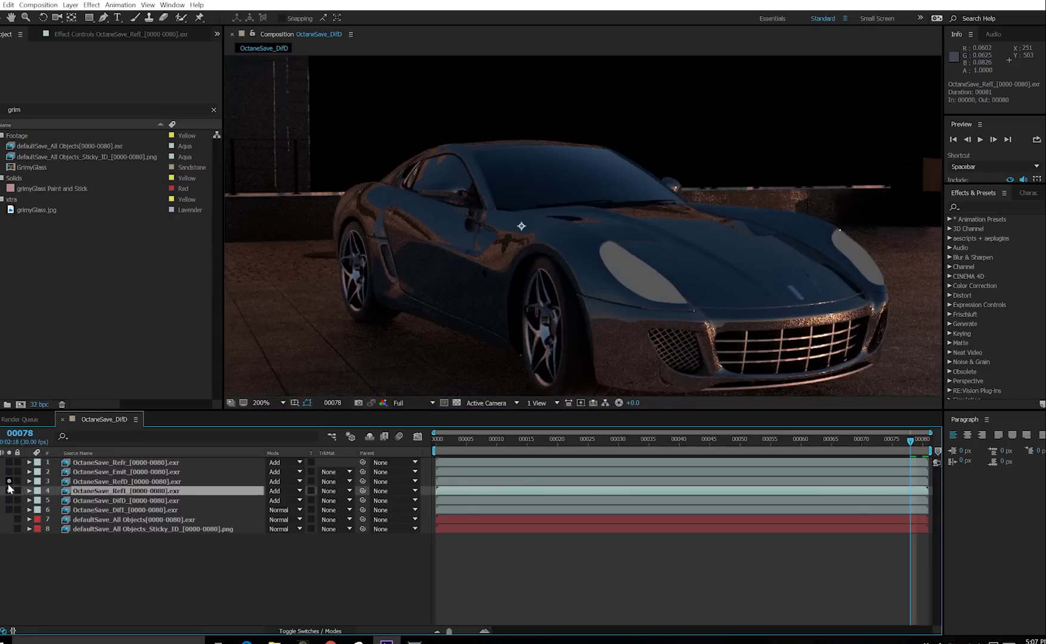
{"action": "left_click", "coordinate": [9, 481]}
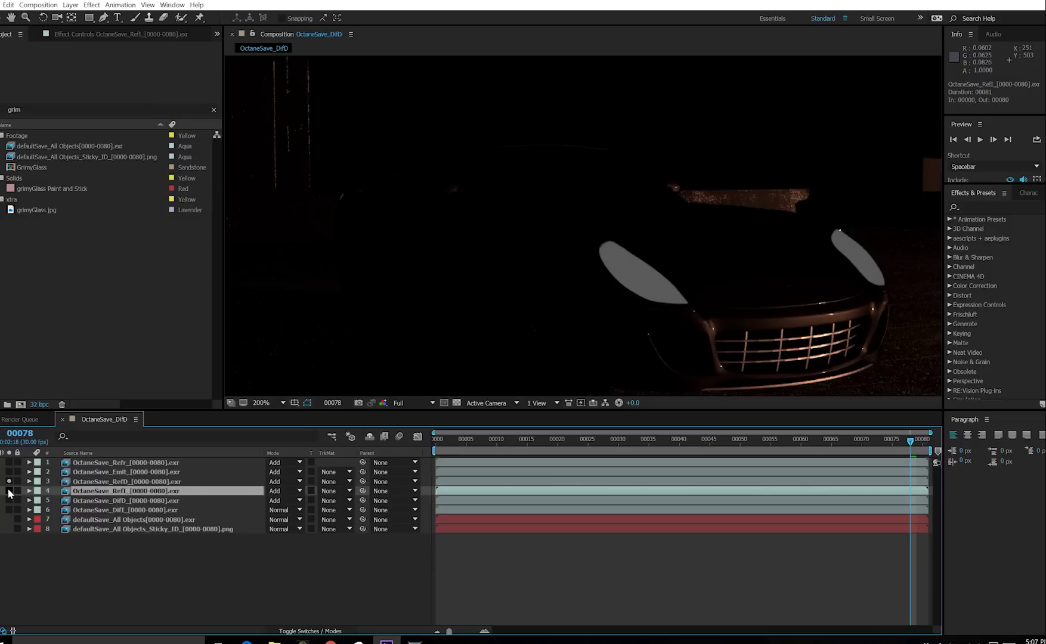
{"action": "left_click", "coordinate": [9, 481]}
{"action": "left_click", "coordinate": [9, 481]}
{"action": "left_click", "coordinate": [9, 481]}
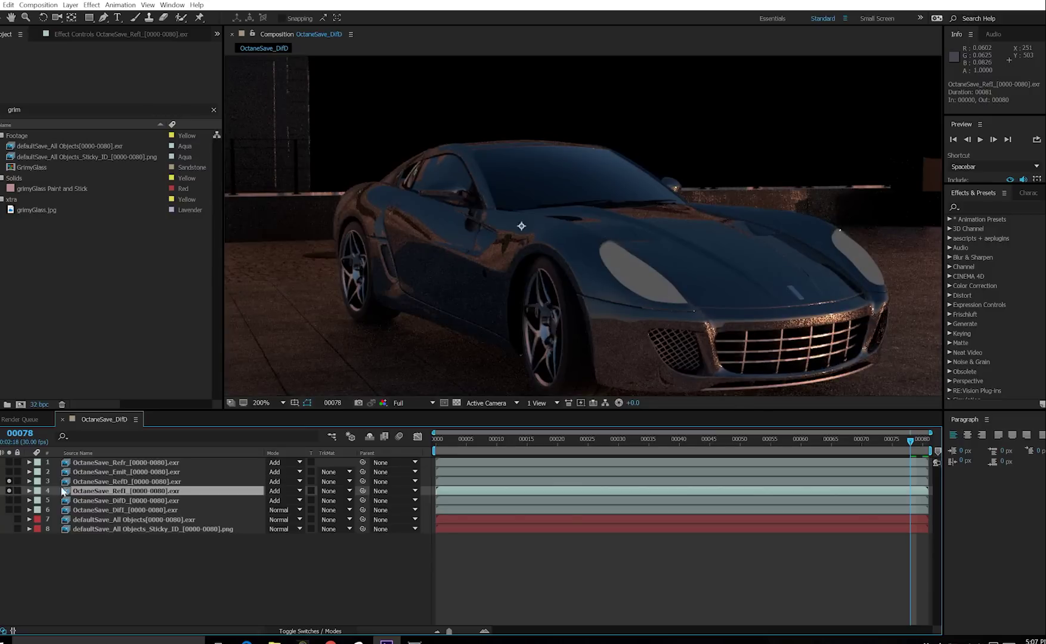
Pre-compose the OctaneSave_RefD and OctaneSave_RefI layers into a composition named Reflection
{"action": "left_click", "coordinate": [93, 482]}
{"action": "left_click", "coordinate": [94, 491], "text": "shift"}
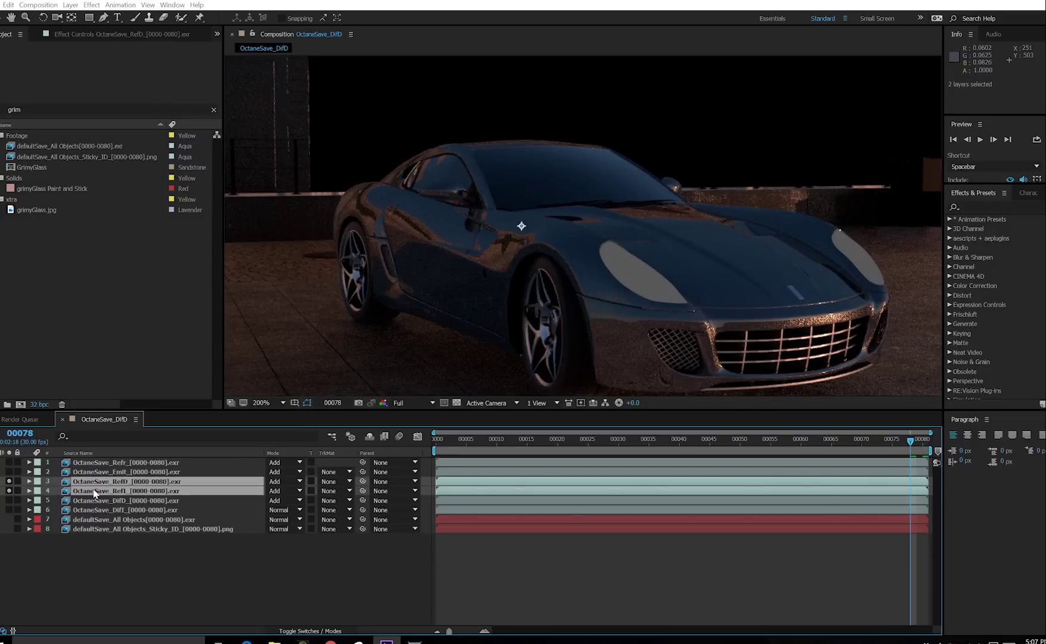
{"action": "key", "text": "ctrl+shift+c"}
{"action": "type", "text": "Reflection"}
{"action": "key", "text": "Return"}
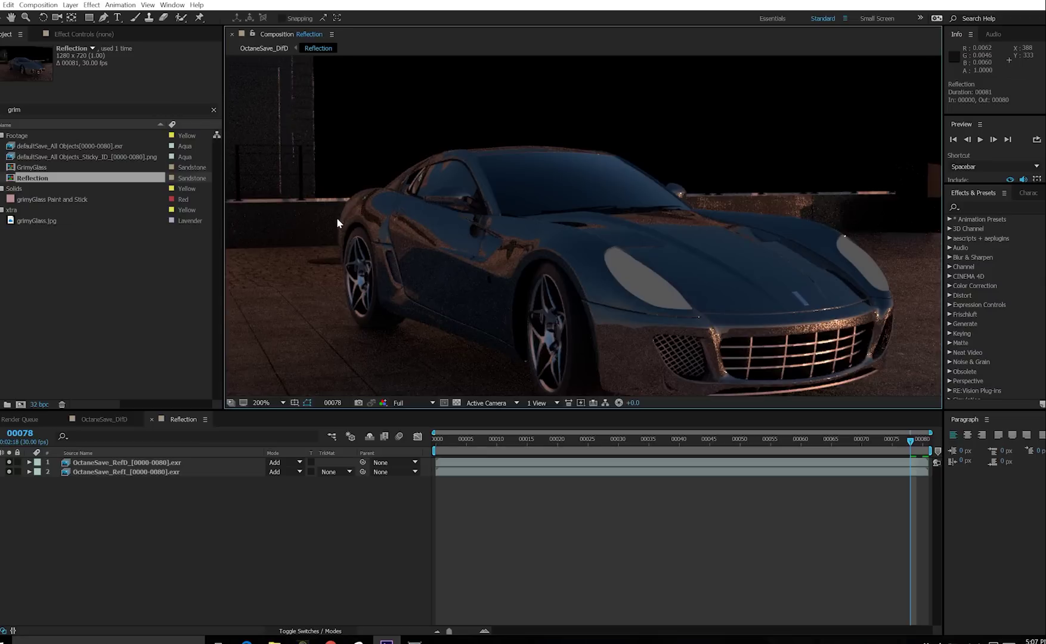
{"action": "left_click", "coordinate": [148, 503]}
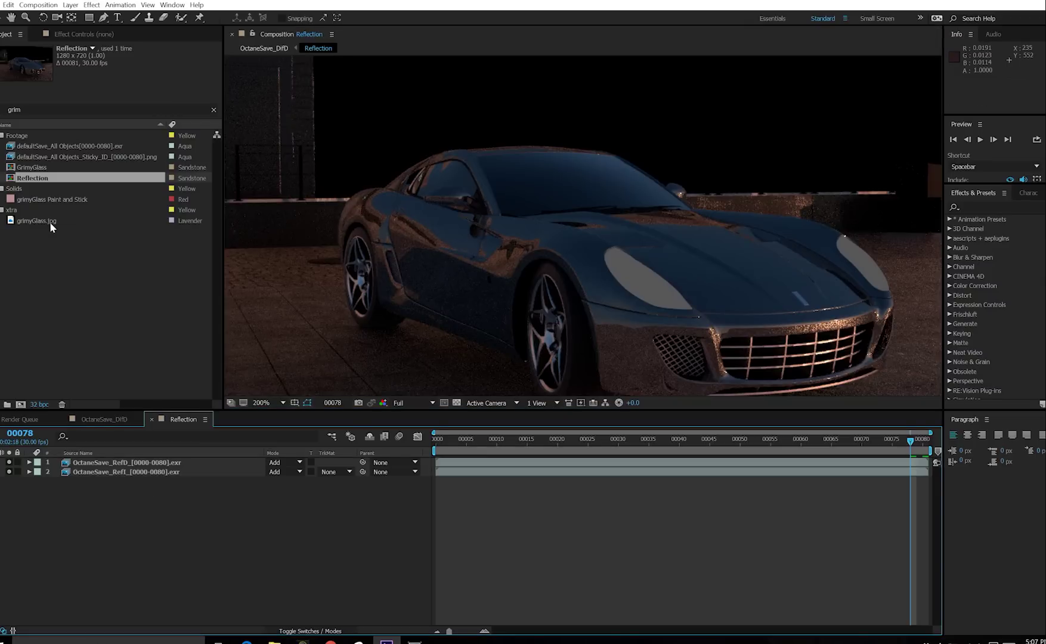
Add grimyGlass.jpg above the reflection passes, scale it to 39% and set its blending mode to Overlay
{"action": "left_click_drag", "start_coordinate": [50, 221], "coordinate": [165, 462]}
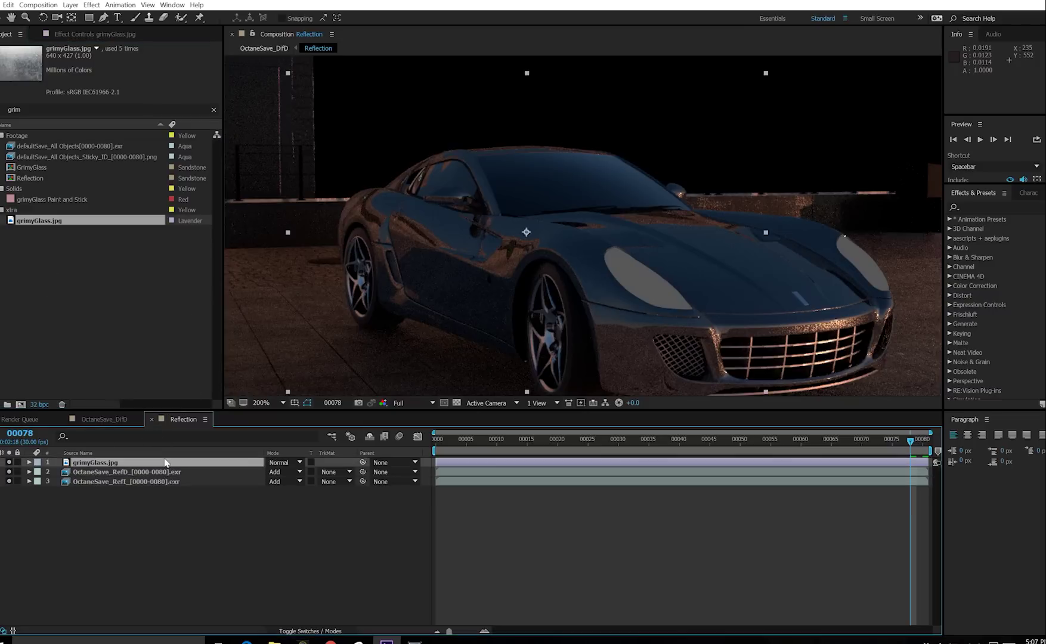
{"action": "key", "text": "s"}
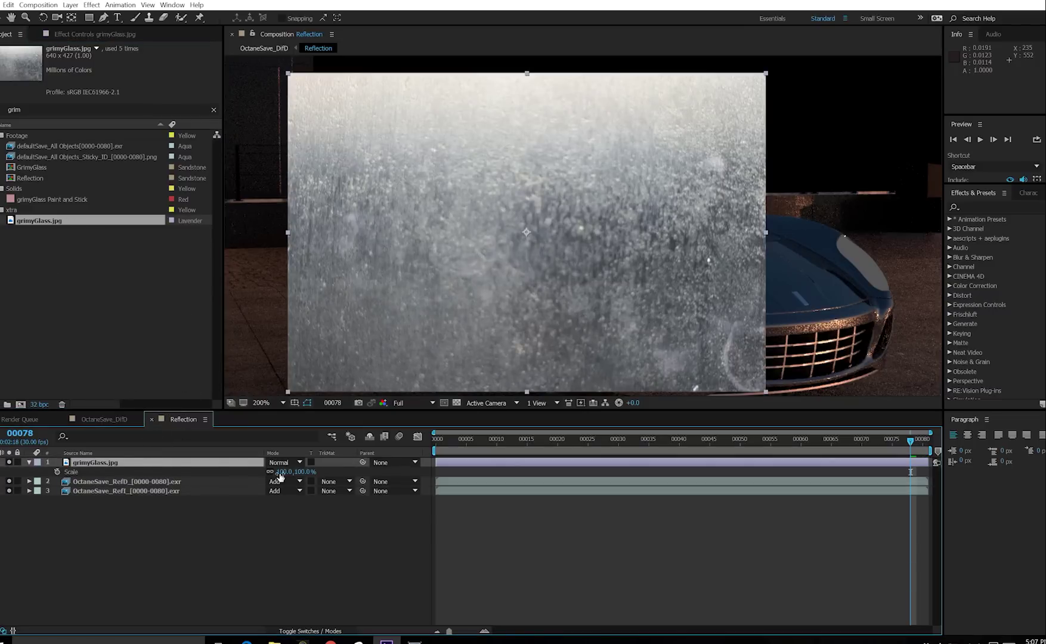
{"action": "left_click_drag", "start_coordinate": [281, 472], "coordinate": [254, 479]}
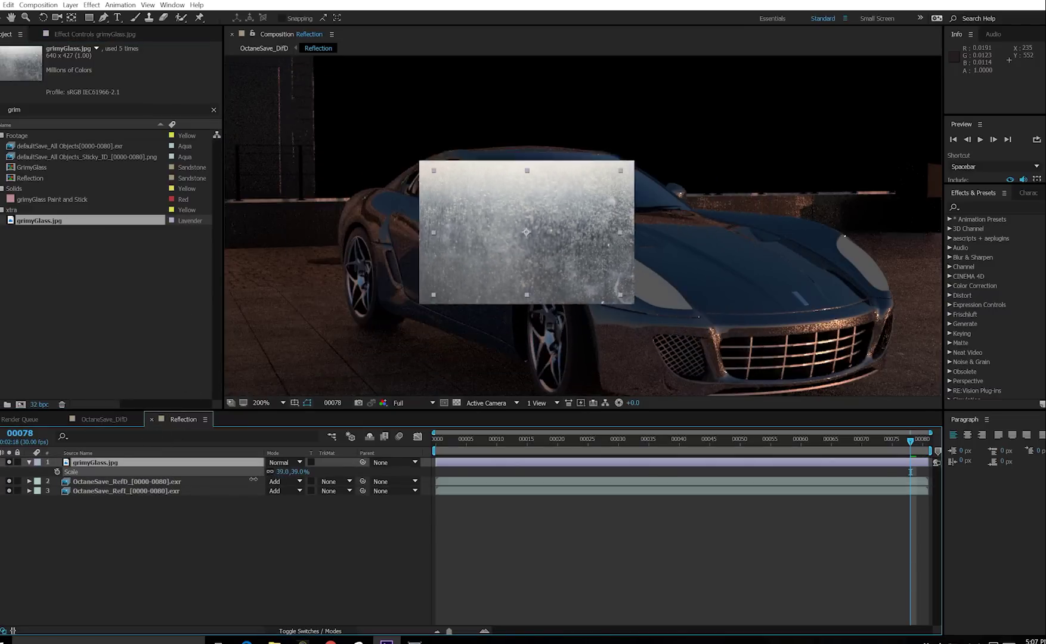
{"action": "left_click", "coordinate": [289, 464]}
{"action": "left_click", "coordinate": [293, 198]}
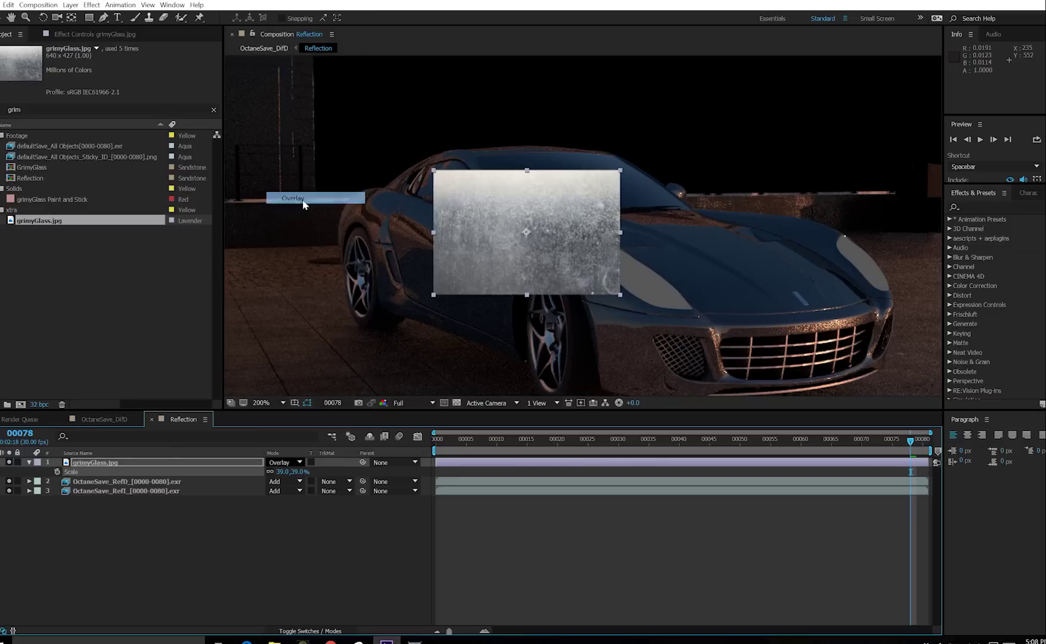
Find the CC Power Pin effect and apply it to the grimyGlass.jpg layer
{"action": "left_click", "coordinate": [977, 205]}
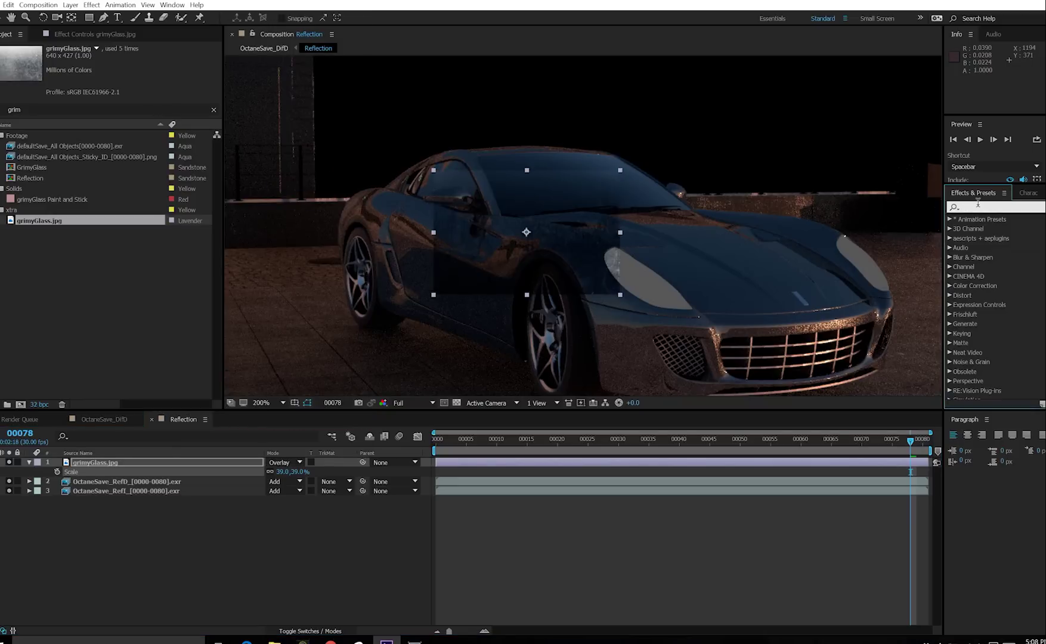
{"action": "left_click", "coordinate": [978, 207]}
{"action": "type", "text": "power pin"}
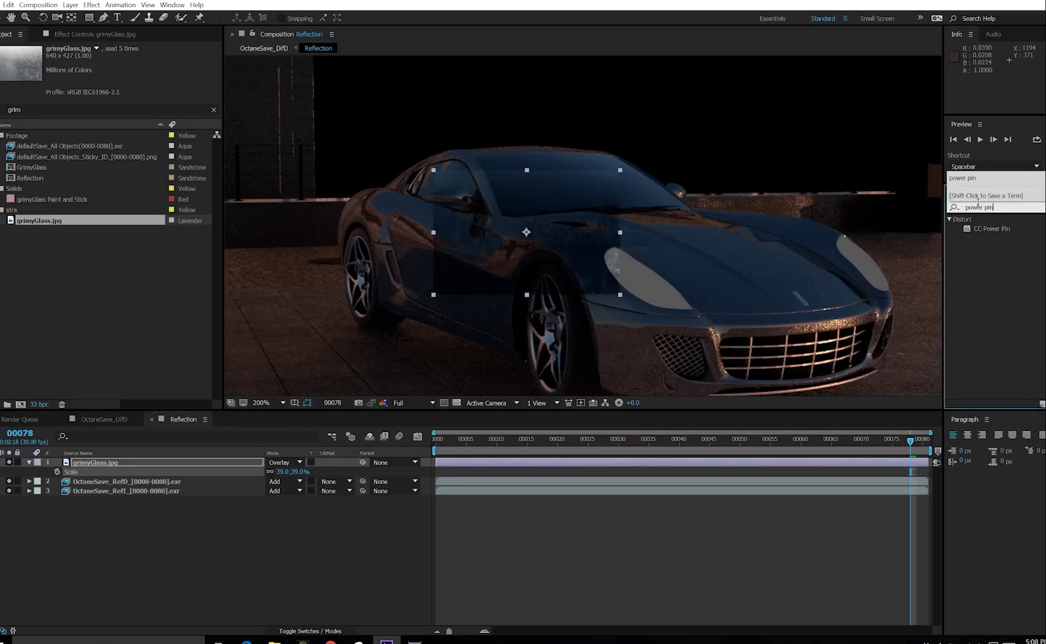
{"action": "left_click_drag", "start_coordinate": [986, 228], "coordinate": [172, 465]}
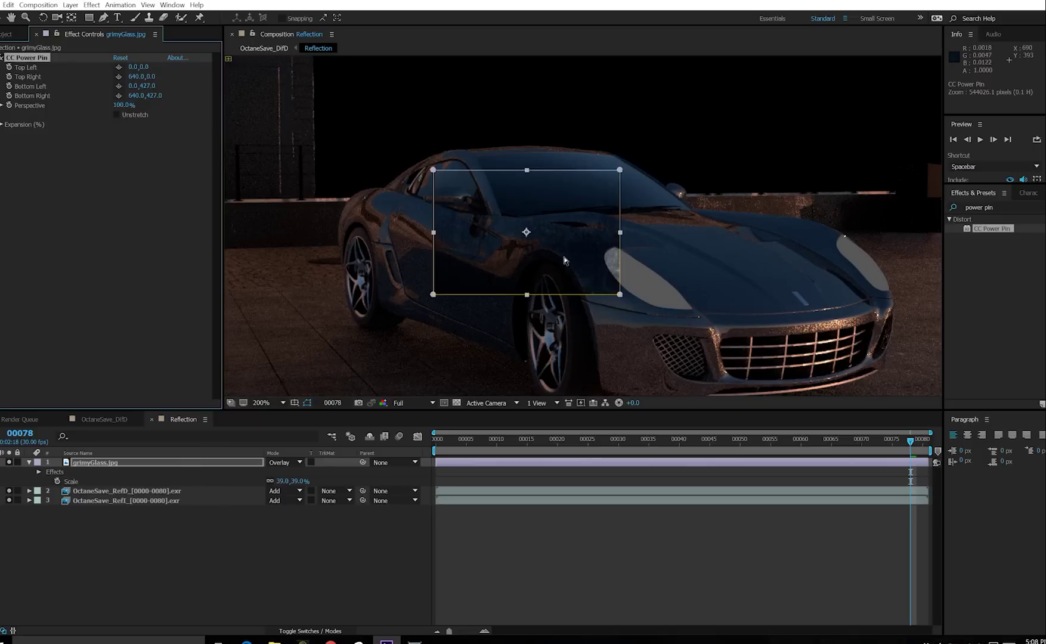
Fit the Power Pin corners to the windshield: Top Left about (124, -50), Top Right (632, -53), Bottom Left (233, 196), Bottom Right (961, 155)
{"action": "left_click_drag", "start_coordinate": [600, 213], "coordinate": [638, 181]}
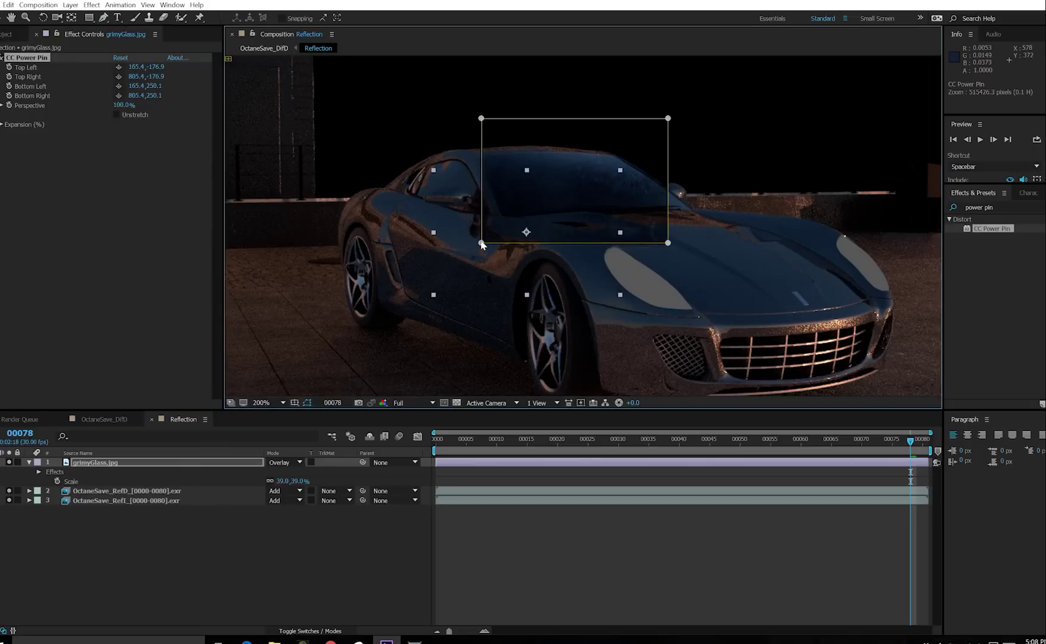
{"action": "left_click_drag", "start_coordinate": [480, 243], "coordinate": [501, 227]}
{"action": "left_click_drag", "start_coordinate": [482, 118], "coordinate": [472, 155]}
{"action": "left_click_drag", "start_coordinate": [668, 119], "coordinate": [617, 155]}
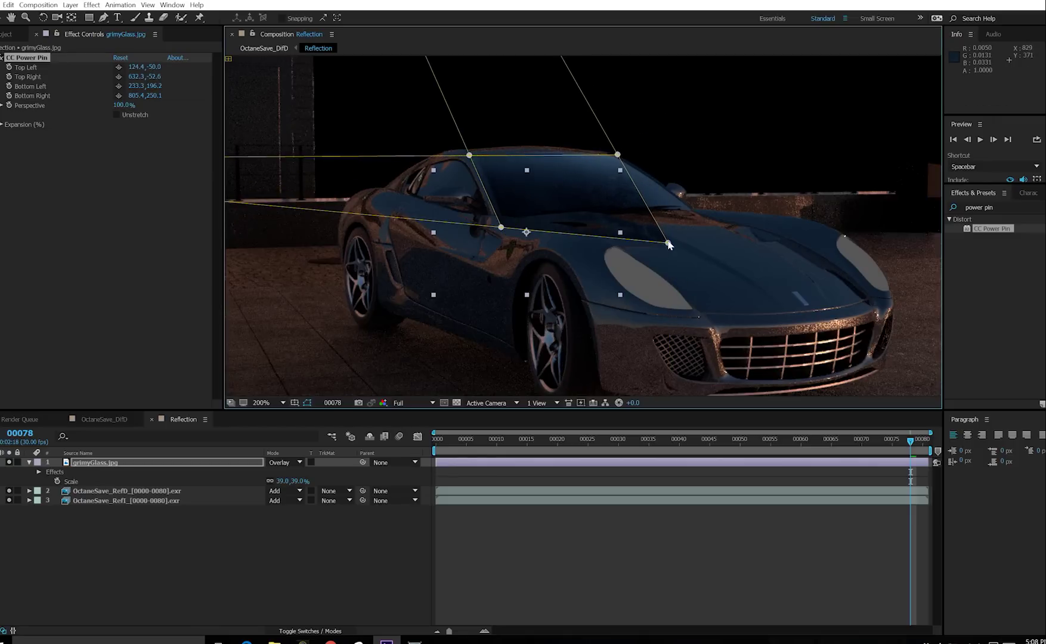
{"action": "left_click_drag", "start_coordinate": [668, 243], "coordinate": [714, 216]}
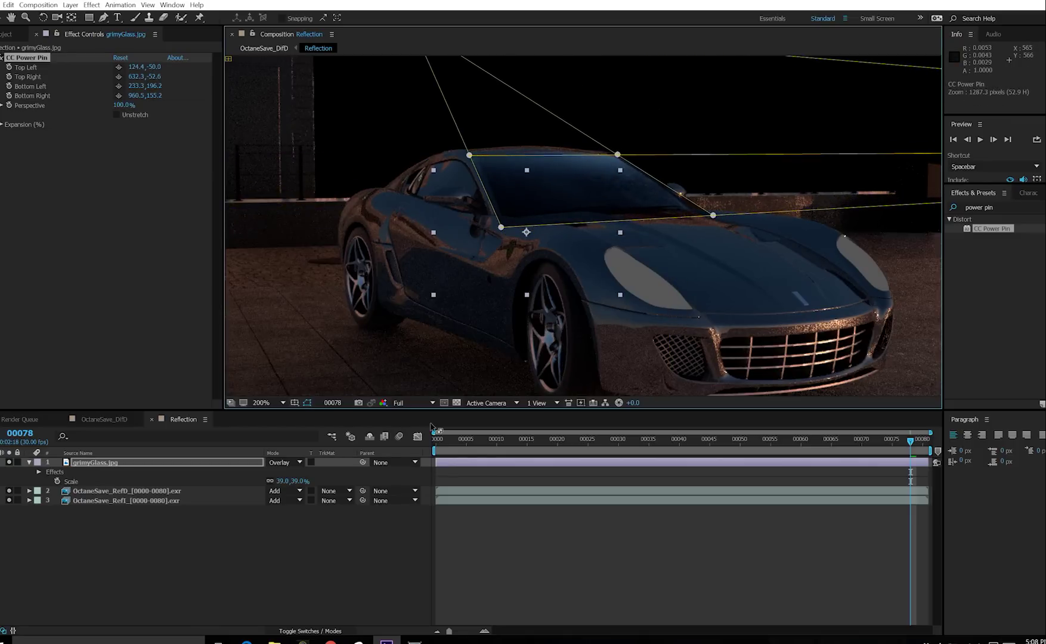
{"action": "left_click", "coordinate": [349, 542]}
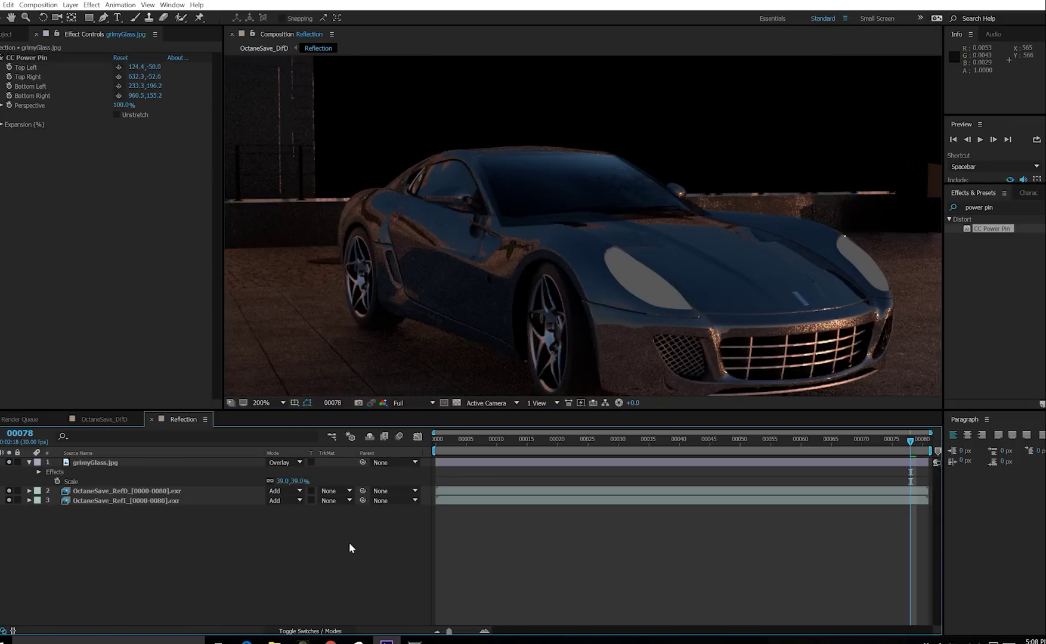
Apply Curves to grimyGlass.jpg and raise the RGB curve steeply, with a slight dip in the shadows
{"action": "left_click", "coordinate": [112, 463]}
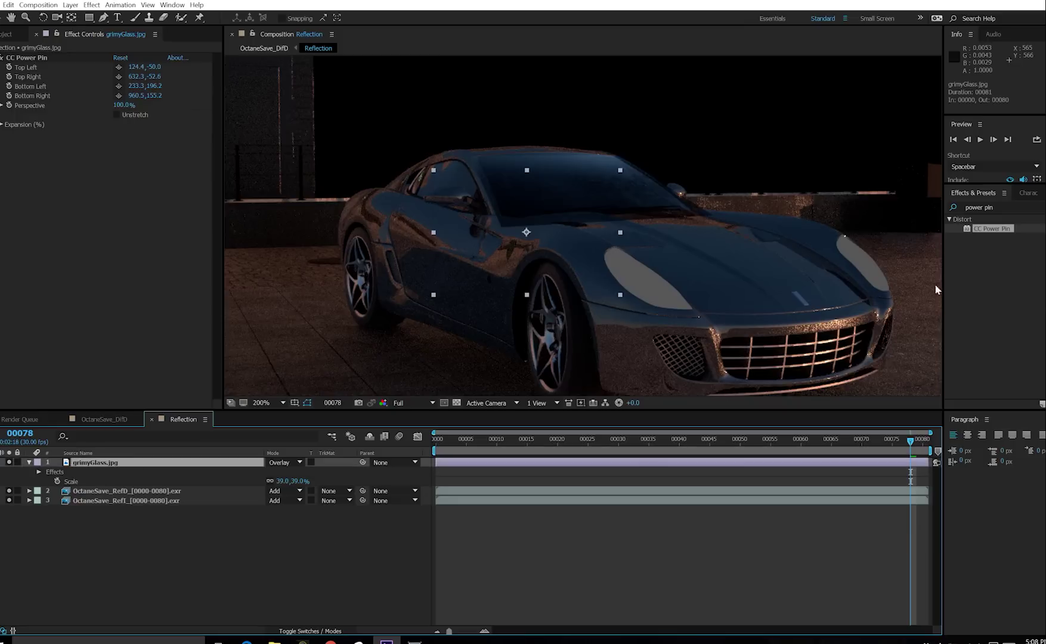
{"action": "left_click", "coordinate": [993, 206]}
{"action": "type", "text": "curves"}
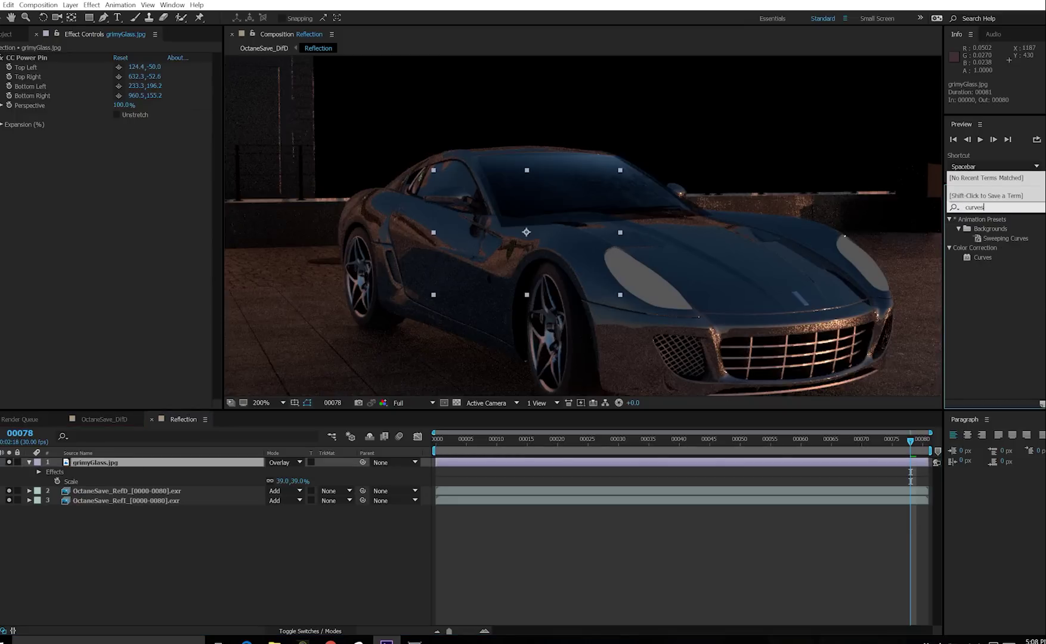
{"action": "left_click_drag", "start_coordinate": [982, 257], "coordinate": [44, 203]}
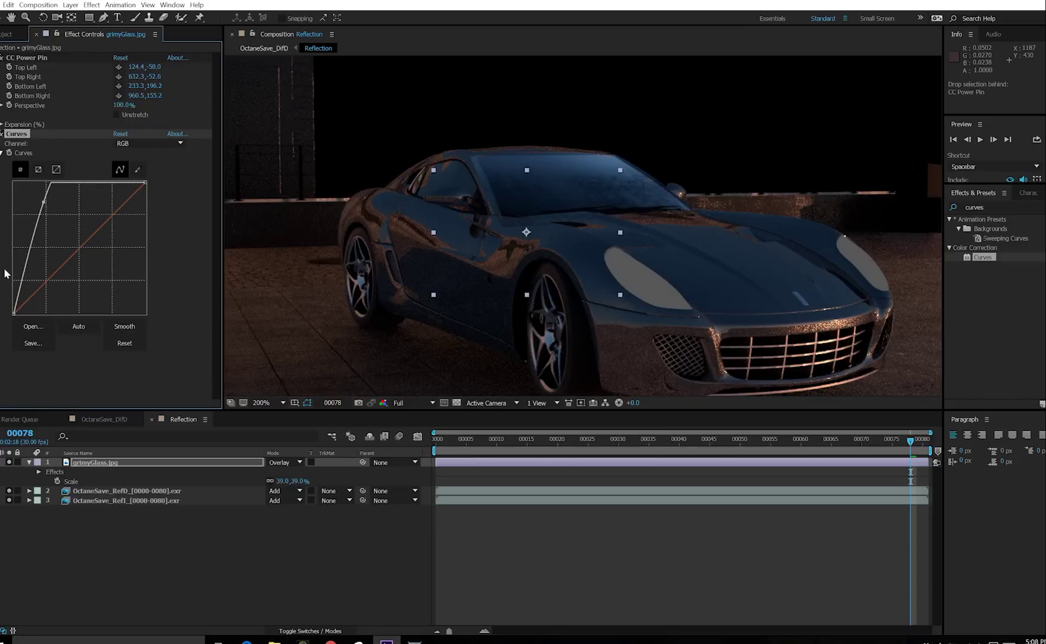
{"action": "left_click_drag", "start_coordinate": [20, 284], "coordinate": [24, 283]}
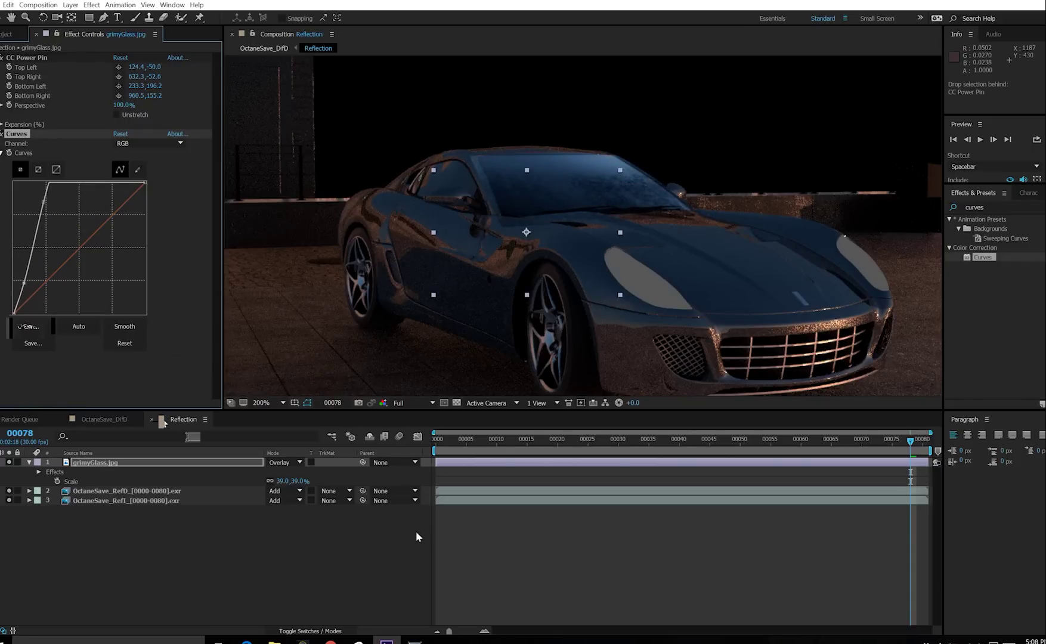
{"action": "left_click", "coordinate": [520, 552]}
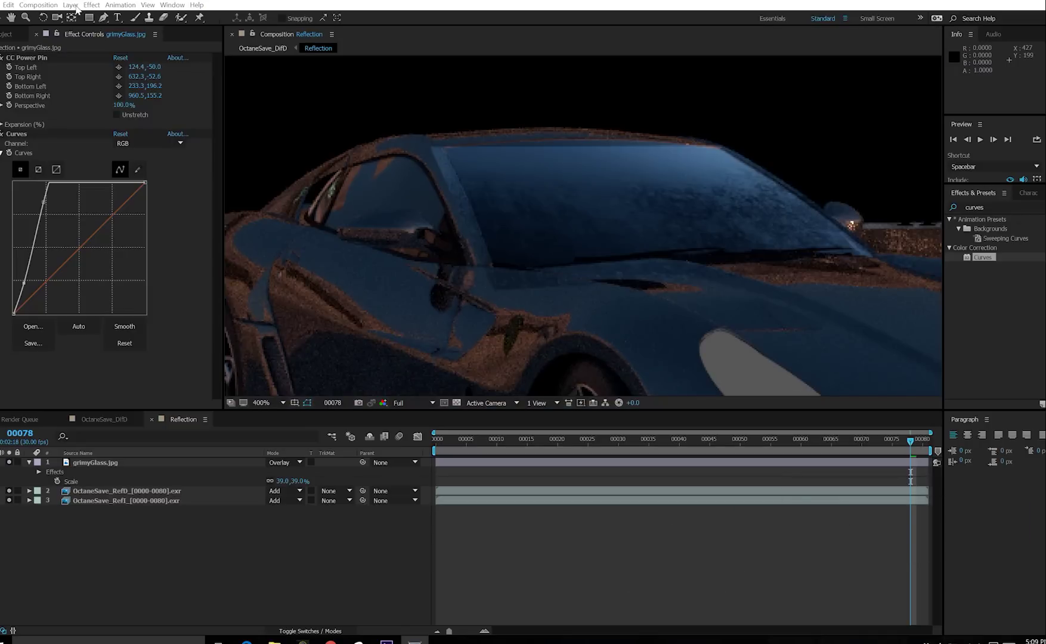
Create a new solid above grimyGlass.jpg and hide it
{"action": "left_click", "coordinate": [70, 5]}
{"action": "mouse_move", "coordinate": [80, 18]}
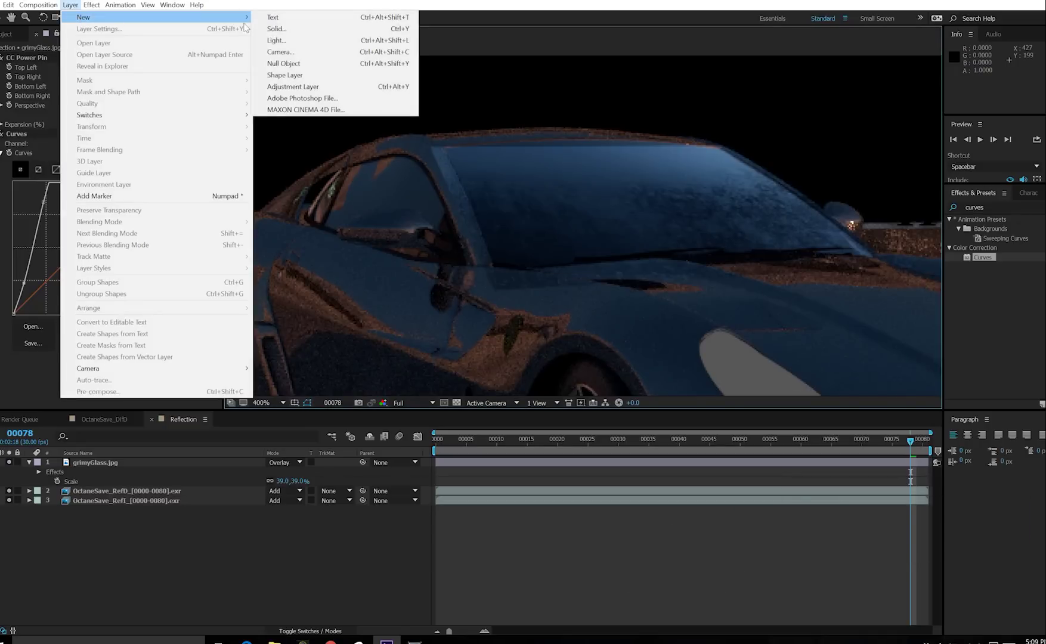
{"action": "left_click", "coordinate": [295, 28]}
{"action": "left_click", "coordinate": [375, 360]}
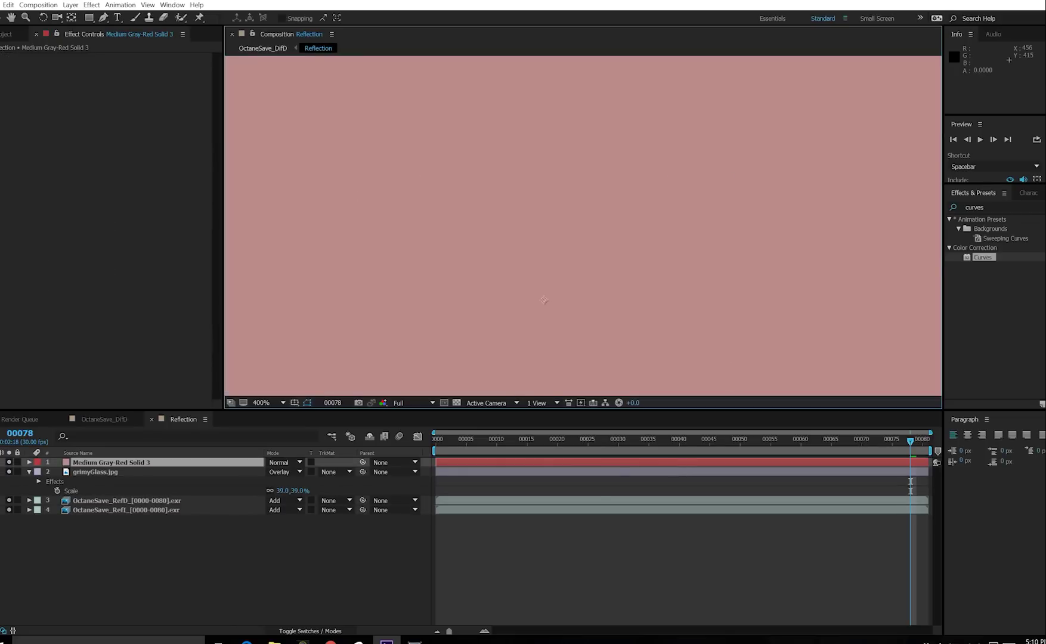
{"action": "left_click", "coordinate": [9, 463]}
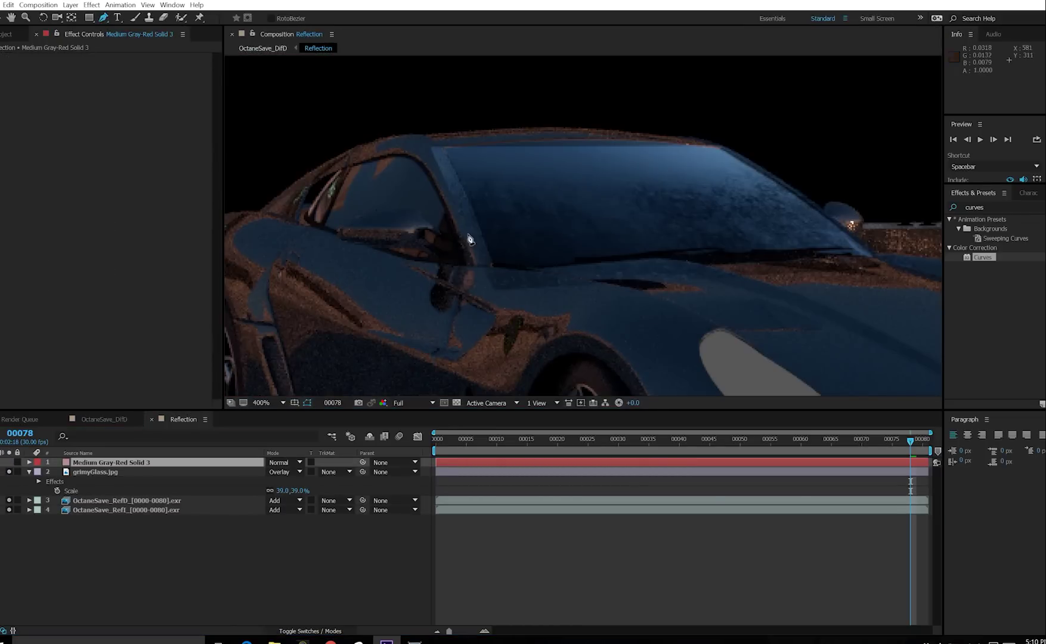
Draw a closed Pen tool mask on the hidden solid, tracing the outline of the car's windshield
{"action": "scroll", "coordinate": [467, 233], "scroll_direction": "up", "scroll_amount": 1}
{"action": "key", "text": "g"}
{"action": "left_click", "coordinate": [407, 319]}
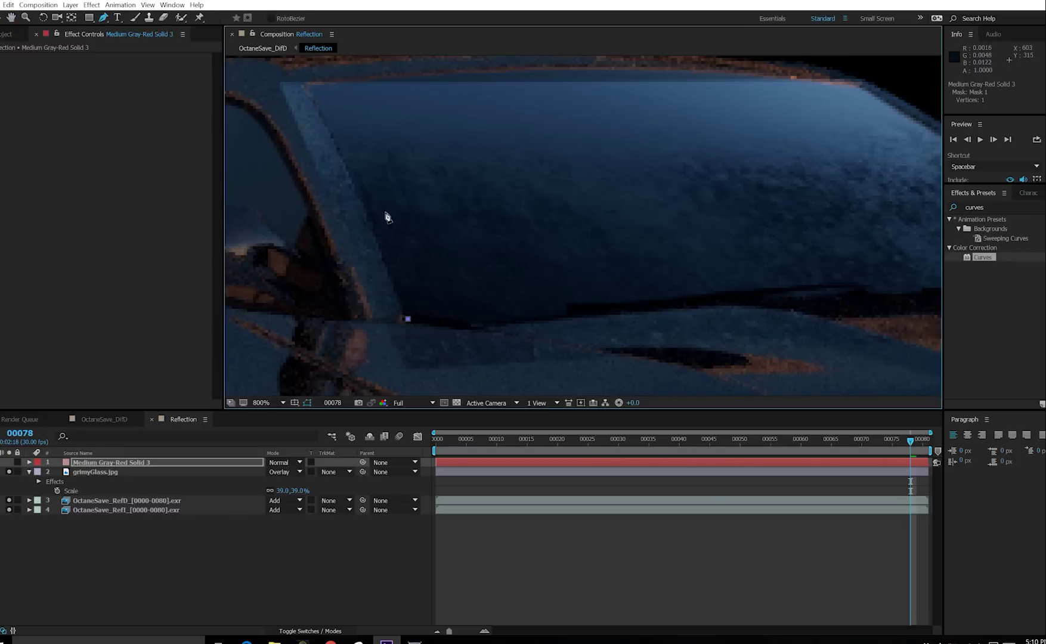
{"action": "left_click_drag", "start_coordinate": [340, 139], "coordinate": [332, 127]}
{"action": "left_click", "coordinate": [309, 86]}
{"action": "left_click_drag", "start_coordinate": [797, 79], "coordinate": [645, 77]}
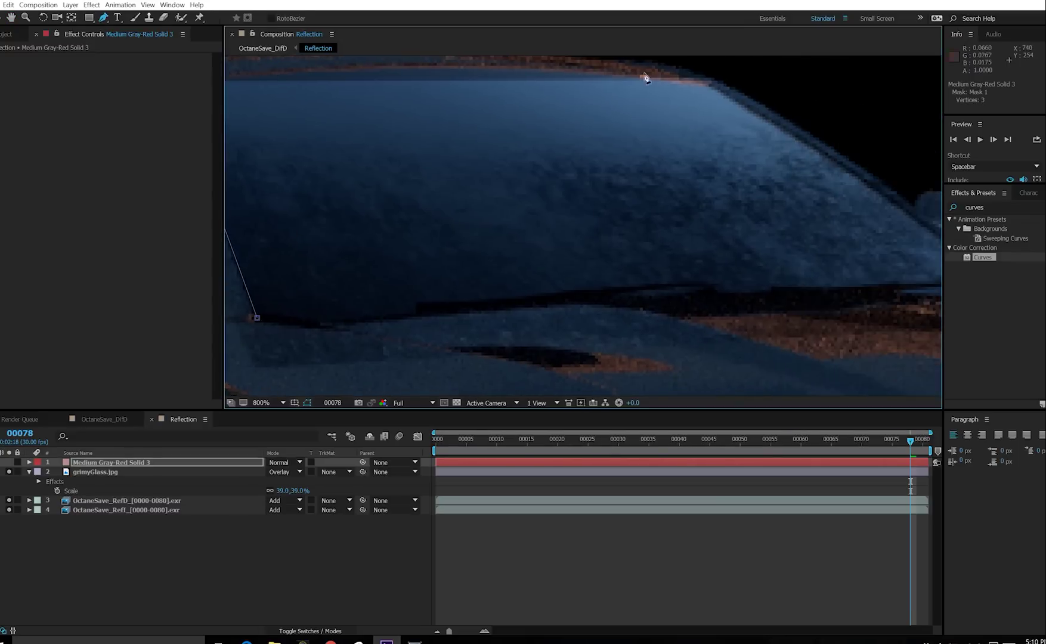
{"action": "left_click_drag", "start_coordinate": [452, 77], "coordinate": [478, 76]}
{"action": "left_click_drag", "start_coordinate": [700, 87], "coordinate": [708, 87]}
{"action": "left_click_drag", "start_coordinate": [810, 146], "coordinate": [710, 186]}
{"action": "left_click", "coordinate": [858, 297]}
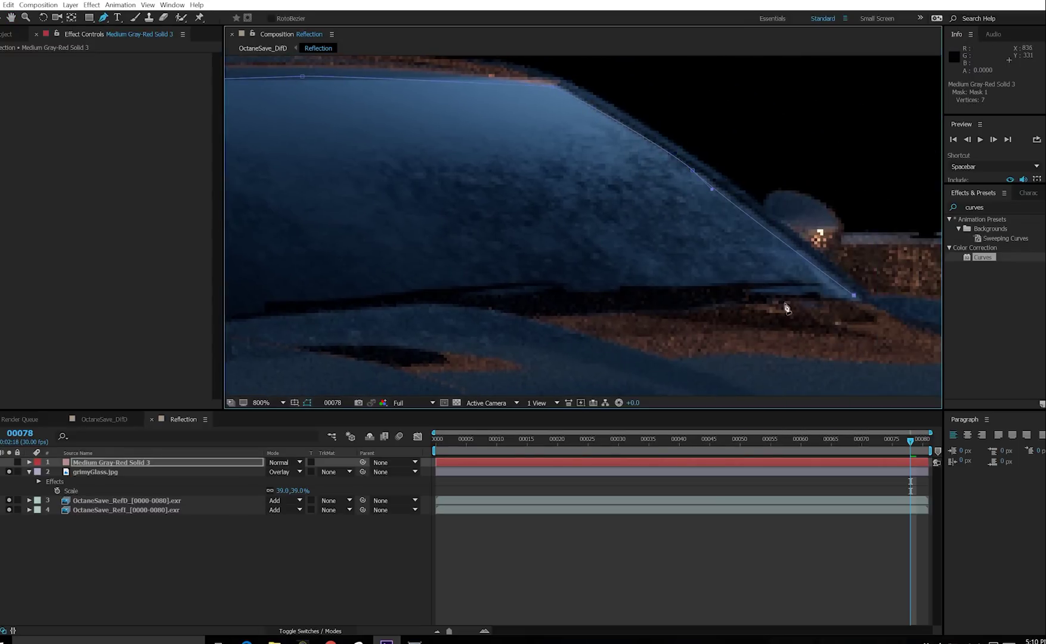
{"action": "left_click_drag", "start_coordinate": [753, 302], "coordinate": [732, 304]}
{"action": "left_click_drag", "start_coordinate": [517, 324], "coordinate": [618, 295]}
{"action": "left_click_drag", "start_coordinate": [521, 287], "coordinate": [747, 286]}
{"action": "left_click_drag", "start_coordinate": [600, 298], "coordinate": [576, 303]}
{"action": "left_click", "coordinate": [500, 296]}
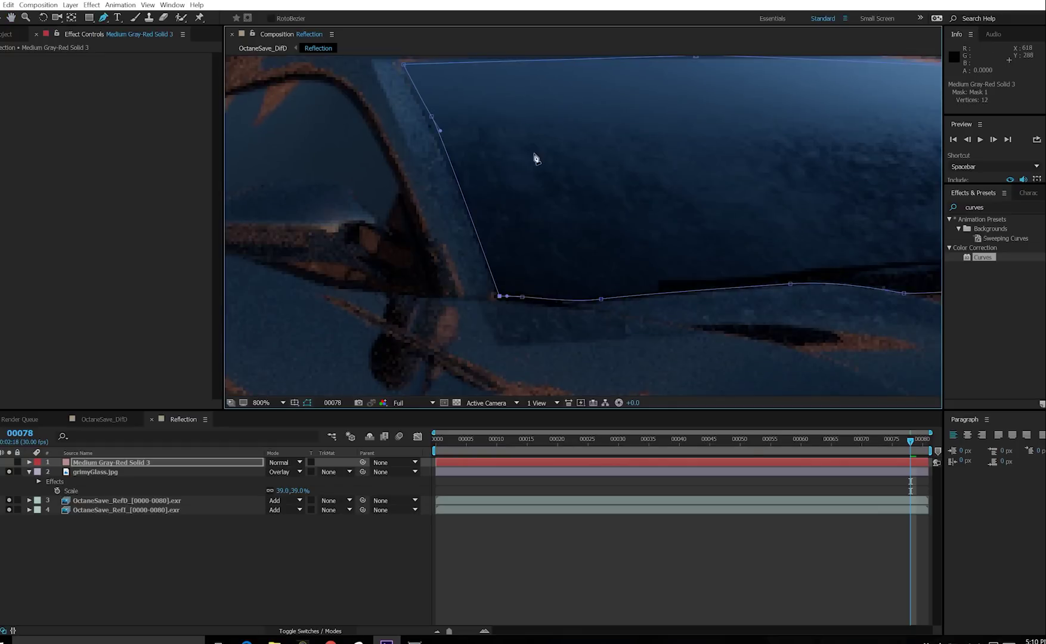
Extend grimyGlass.jpg's upper Power Pin corners past the windshield: Top Left about (115, -71), Top Right about (603, -71)
{"action": "scroll", "coordinate": [535, 159], "scroll_direction": "down", "scroll_amount": 1}
{"action": "left_click_drag", "start_coordinate": [535, 179], "coordinate": [461, 207]}
{"action": "left_click", "coordinate": [106, 472]}
{"action": "left_click", "coordinate": [35, 58]}
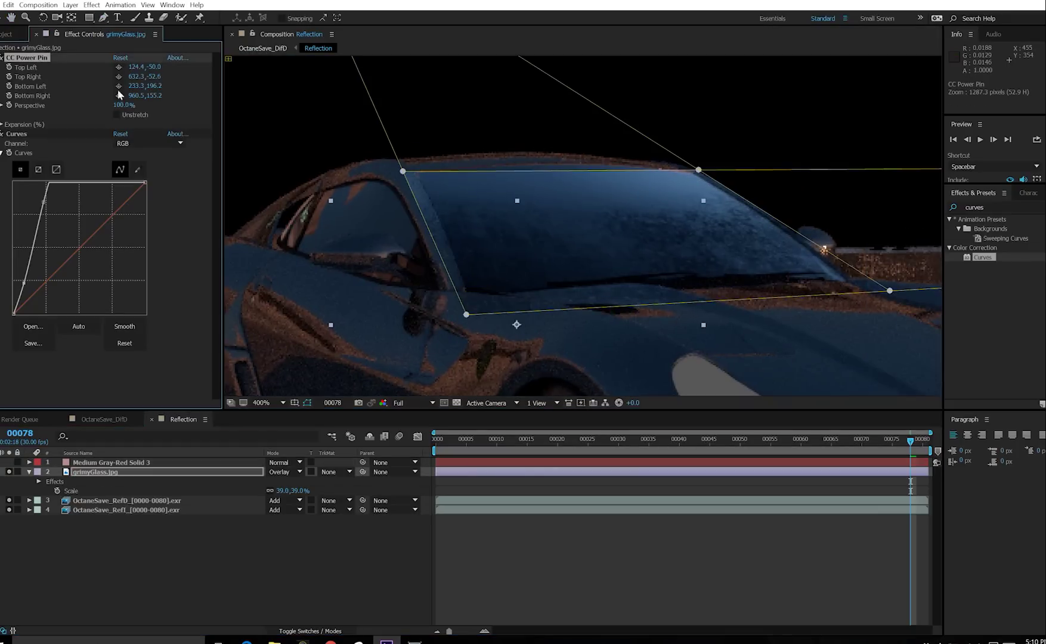
{"action": "left_click_drag", "start_coordinate": [556, 170], "coordinate": [556, 159]}
Set the track matte of grimyGlass.jpg to Alpha Matte using the masked solid above it
{"action": "left_click", "coordinate": [205, 474]}
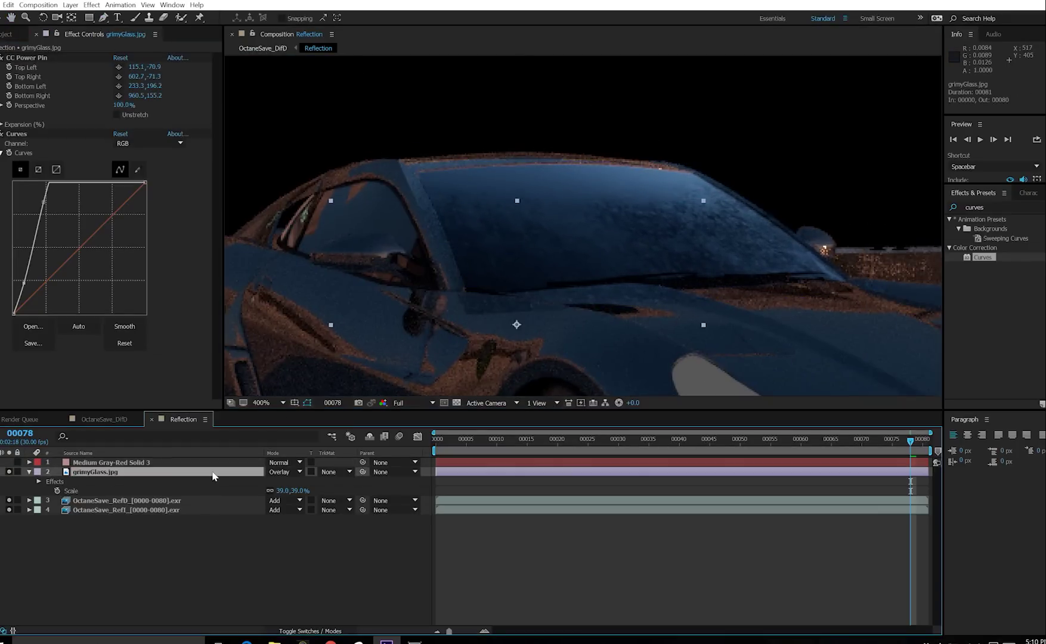
{"action": "left_click", "coordinate": [343, 472]}
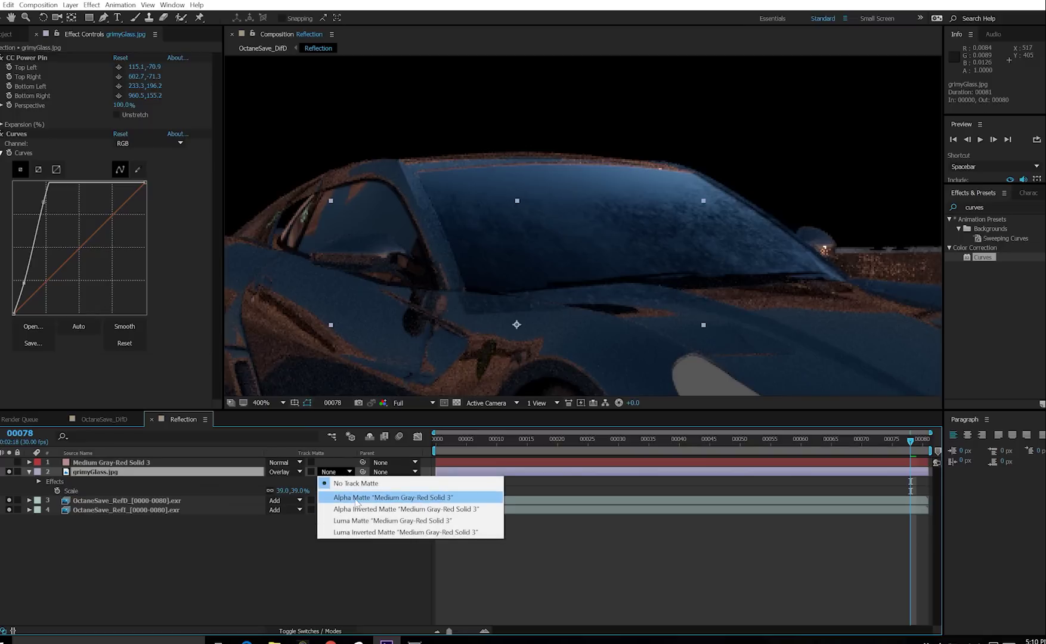
{"action": "left_click", "coordinate": [356, 498]}
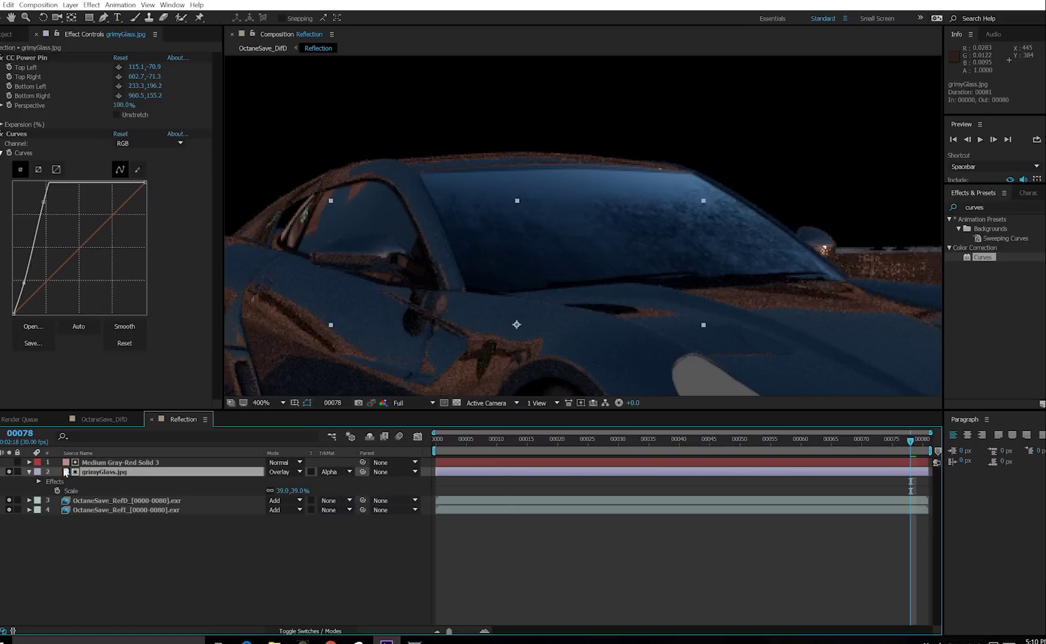
Refine the windshield mask on the solid by adding vertices along its upper edge and raising them to follow the roofline curve
{"action": "left_click", "coordinate": [121, 463]}
{"action": "scroll", "coordinate": [501, 187], "scroll_direction": "up", "scroll_amount": 2}
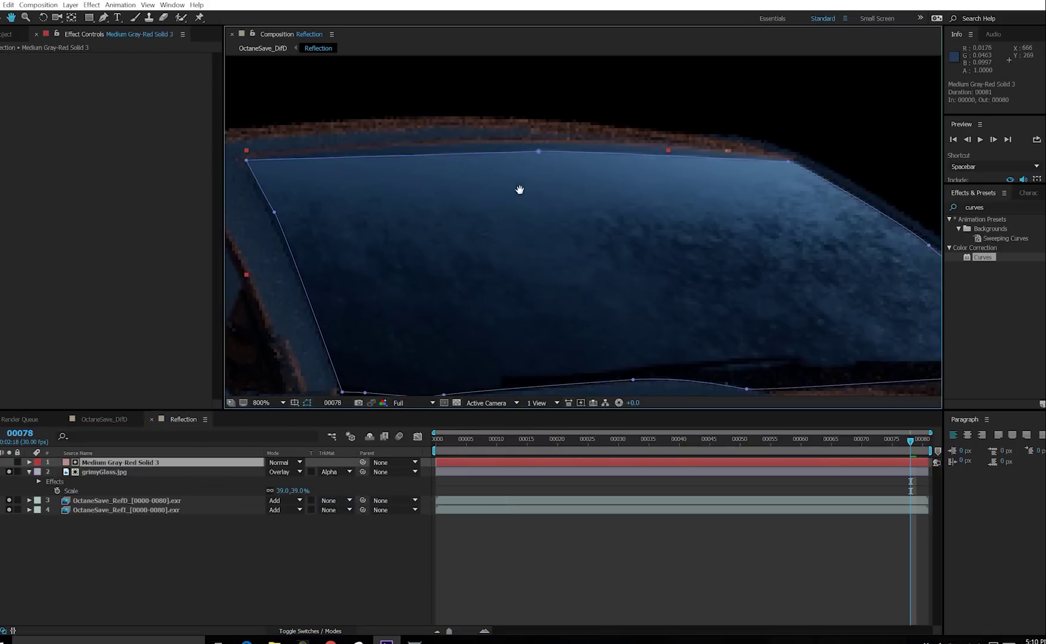
{"action": "left_click_drag", "start_coordinate": [537, 151], "coordinate": [535, 145]}
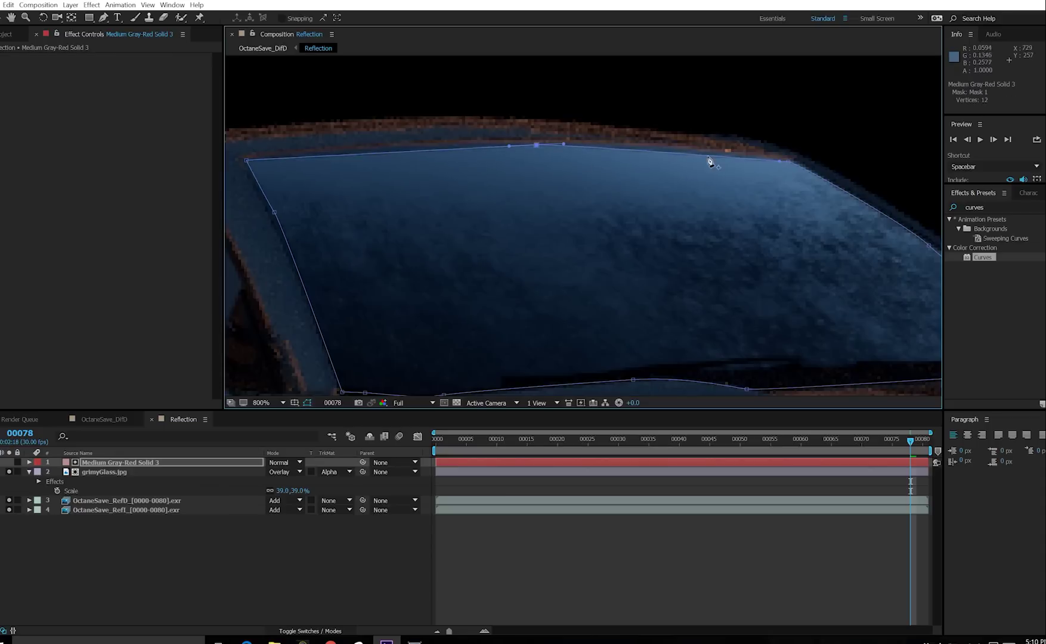
{"action": "left_click_drag", "start_coordinate": [698, 157], "coordinate": [698, 151]}
{"action": "left_click_drag", "start_coordinate": [395, 152], "coordinate": [466, 154]}
{"action": "left_click_drag", "start_coordinate": [465, 154], "coordinate": [465, 147]}
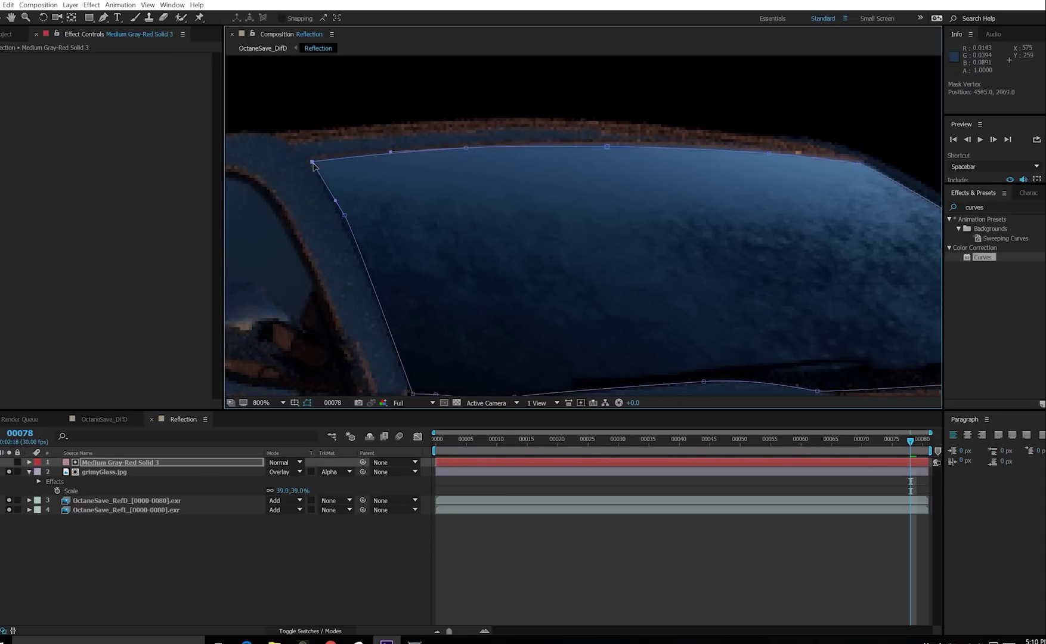
{"action": "scroll", "coordinate": [509, 196], "scroll_direction": "down", "scroll_amount": 2}
Set the windshield mask's Mask Feather to 3 pixels and collapse the properties of the solid and grimyGlass.jpg
{"action": "key", "text": "m"}
{"action": "key", "text": "m"}
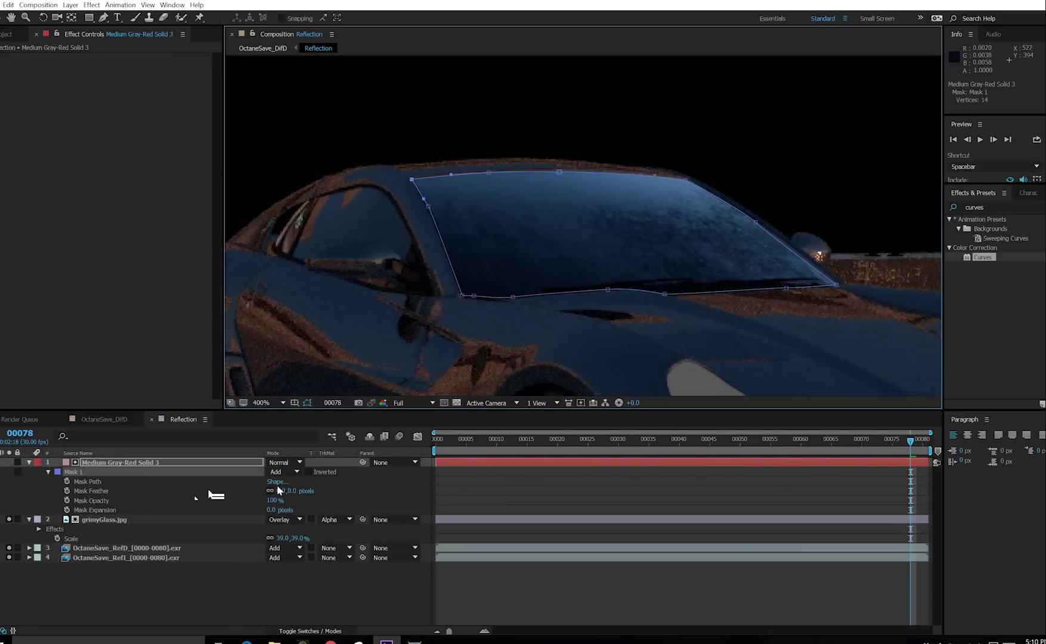
{"action": "left_click", "coordinate": [278, 490]}
{"action": "type", "text": "3"}
{"action": "key", "text": "Return"}
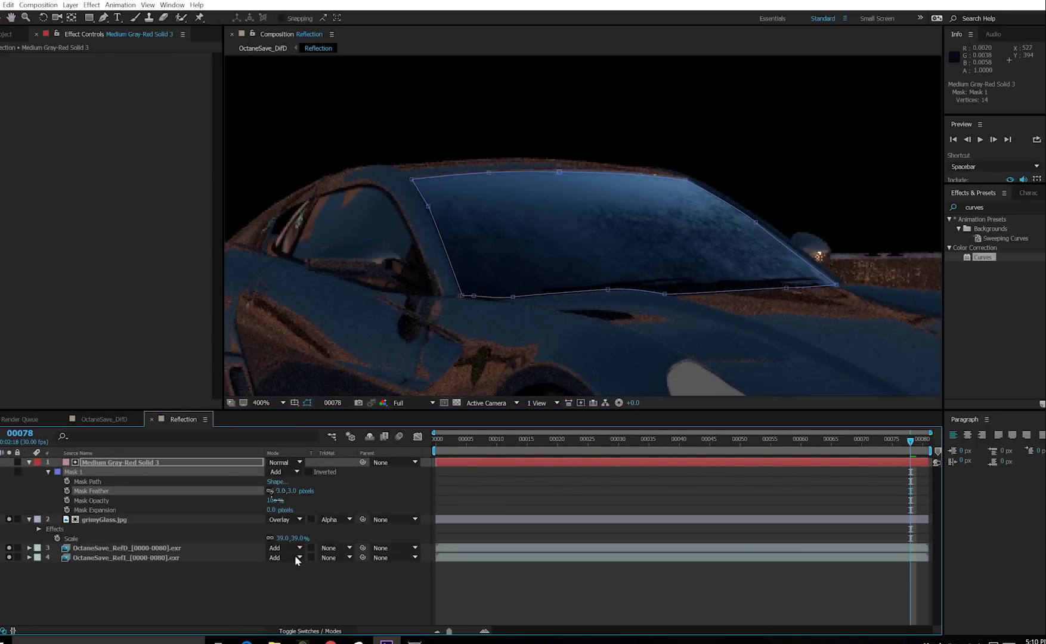
{"action": "left_click", "coordinate": [329, 596]}
{"action": "left_click", "coordinate": [341, 494]}
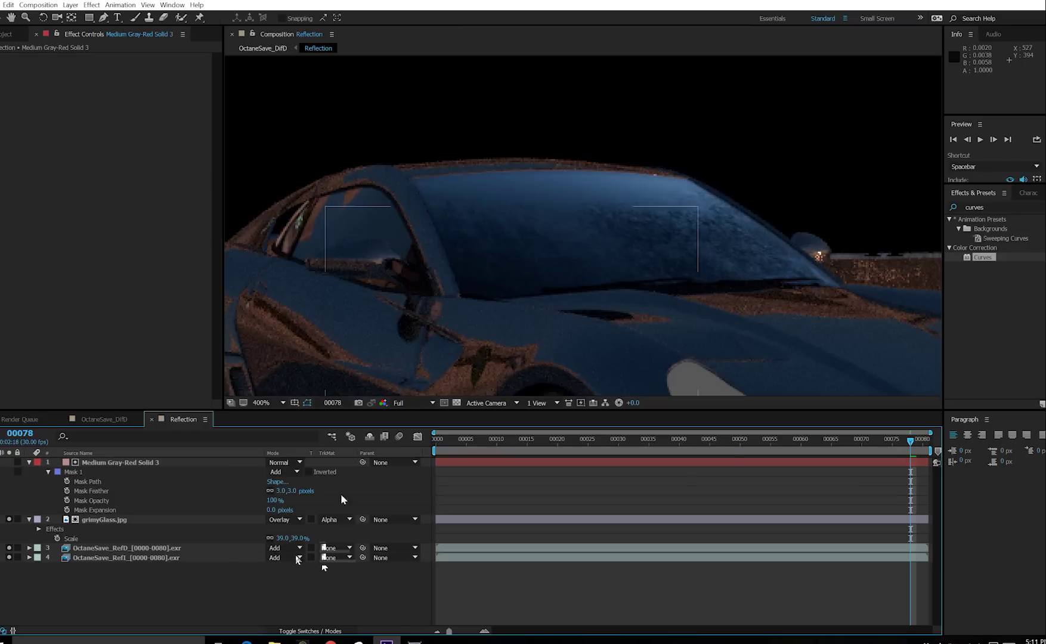
{"action": "left_click", "coordinate": [29, 463]}
{"action": "left_click", "coordinate": [28, 472]}
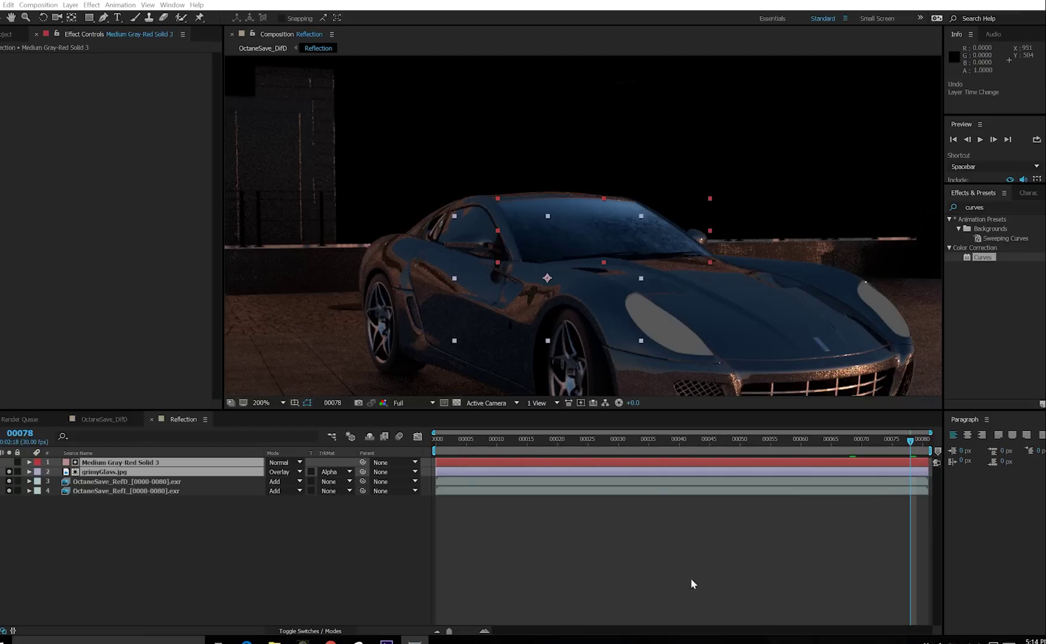
Check how the grime lines up with the windshield at frame 67 and return to frame 78
{"action": "left_click", "coordinate": [825, 562]}
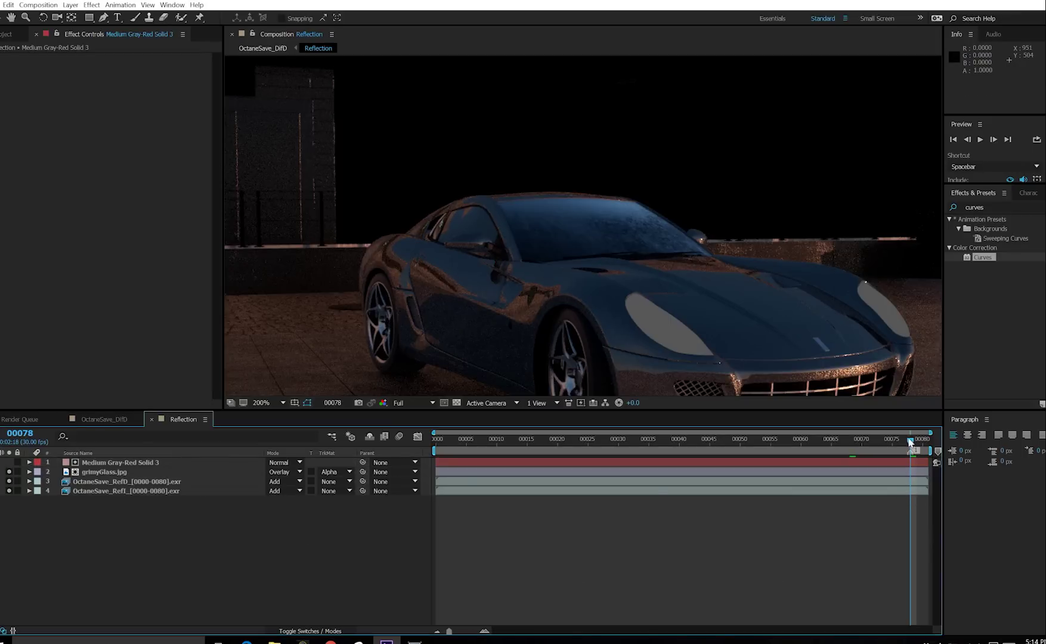
{"action": "left_click_drag", "start_coordinate": [910, 441], "coordinate": [843, 440]}
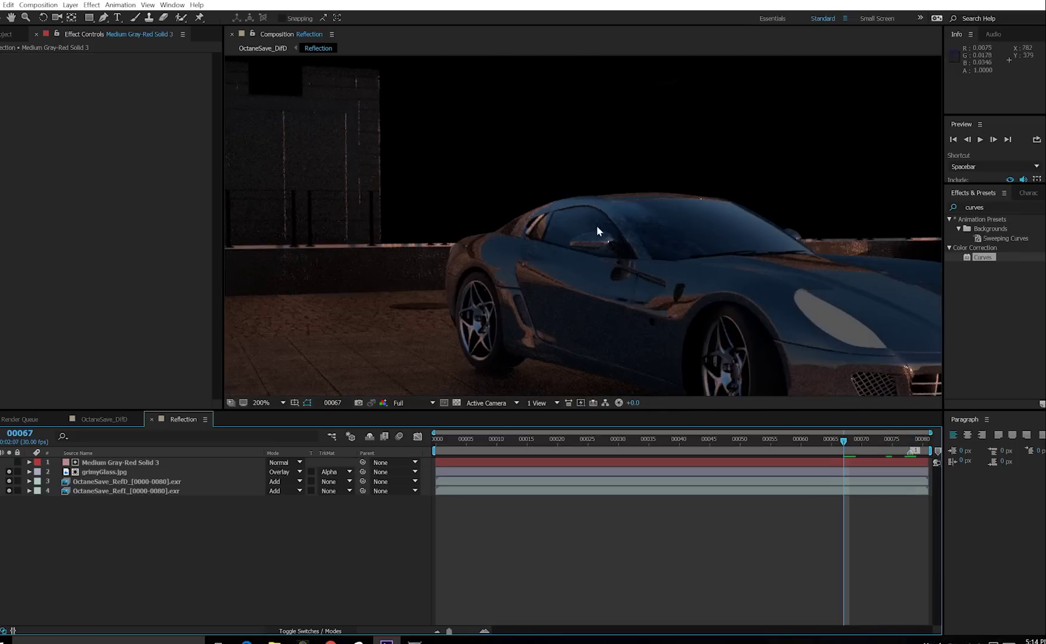
{"action": "left_click", "coordinate": [910, 442]}
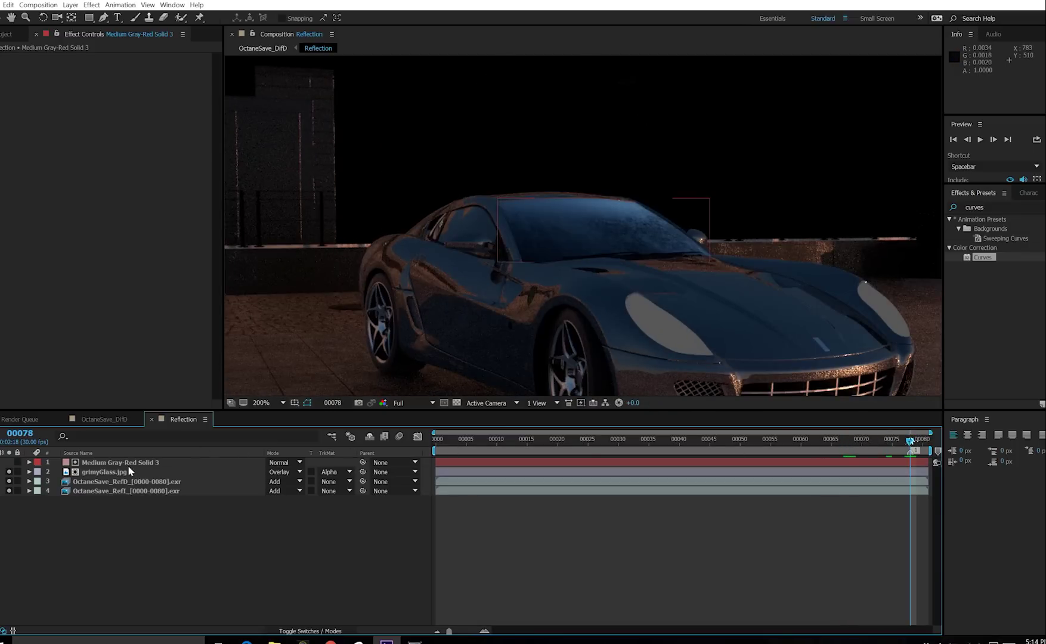
Pre-compose the masked solid and grimyGlass.jpg, moving all attributes into a new composition named WindshieldGrime
{"action": "left_click", "coordinate": [186, 473]}
{"action": "left_click", "coordinate": [120, 462]}
{"action": "left_click", "coordinate": [118, 472], "text": "shift"}
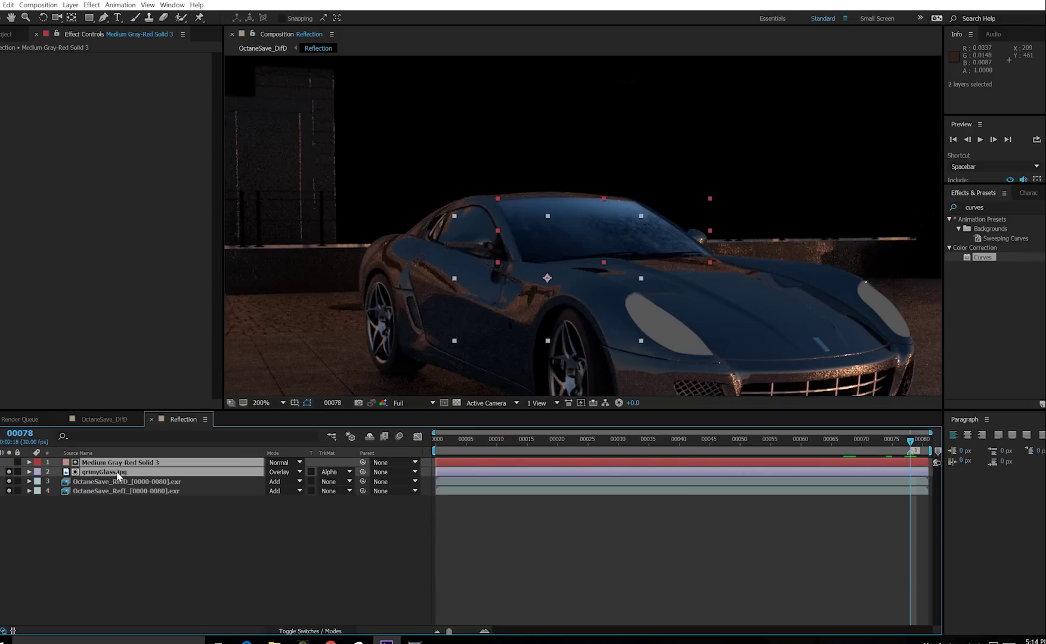
{"action": "key", "text": "ctrl+shift+c"}
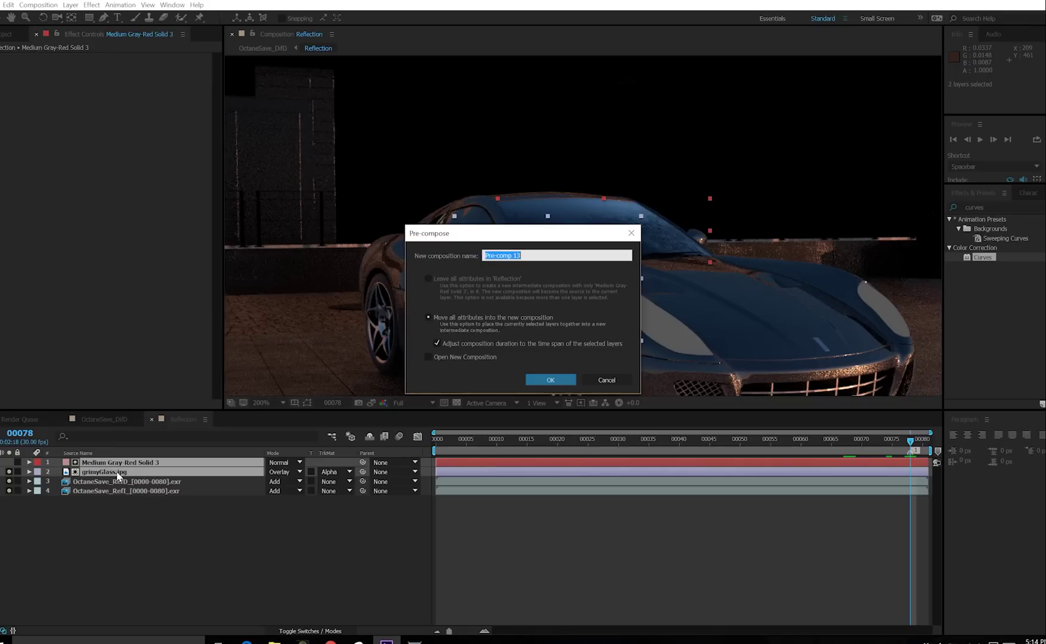
{"action": "type", "text": "WindshieldGrime"}
{"action": "key", "text": "Return"}
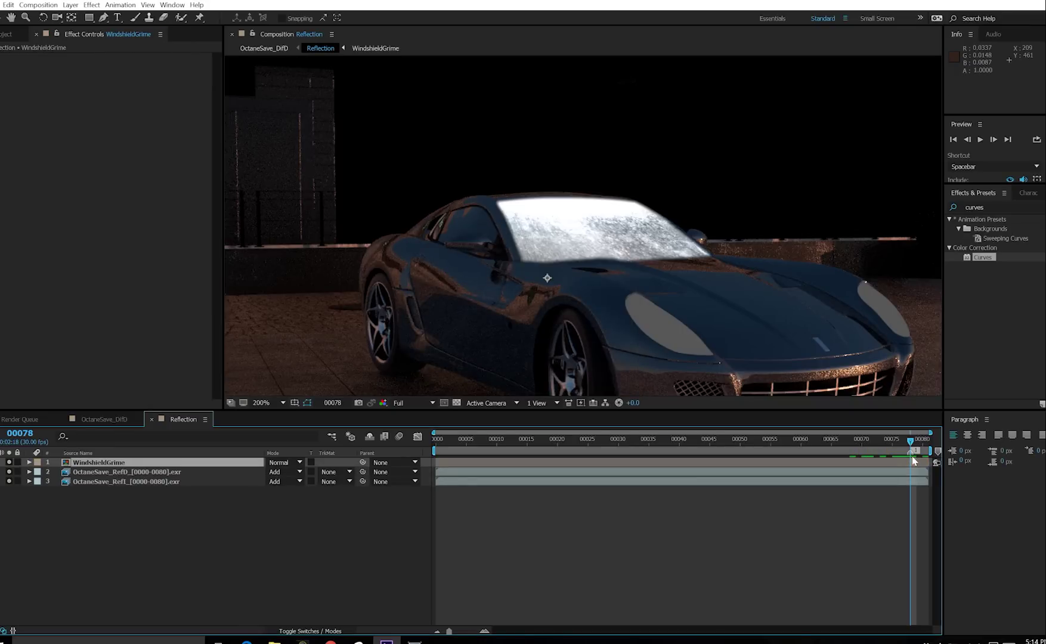
Give the WindshieldGrime precomp layer a red label and hide the layer
{"action": "left_click", "coordinate": [37, 462]}
{"action": "left_click", "coordinate": [66, 288]}
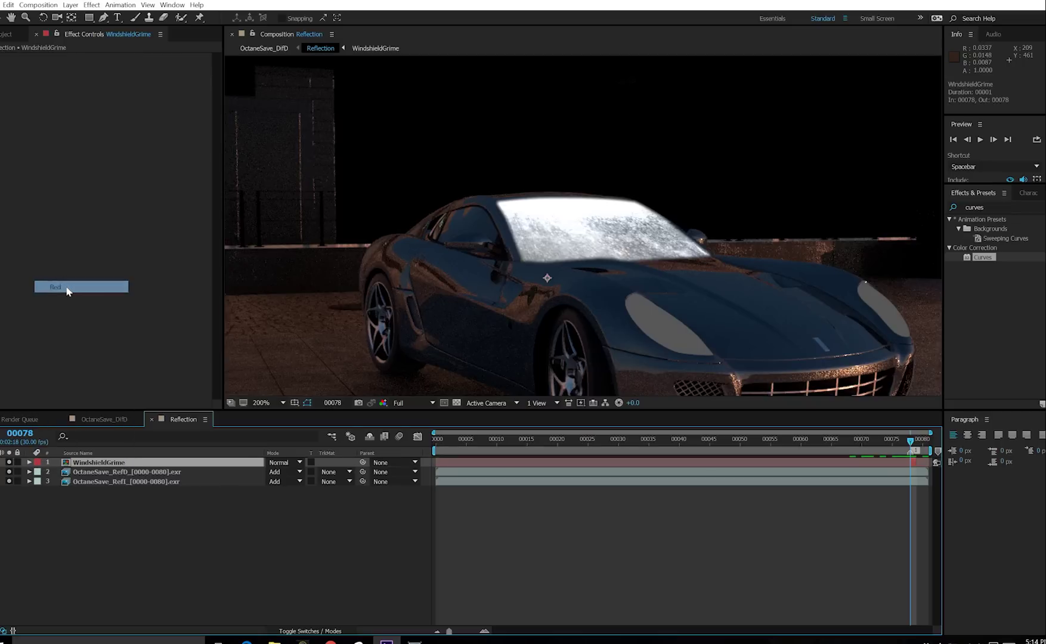
{"action": "left_click", "coordinate": [582, 558]}
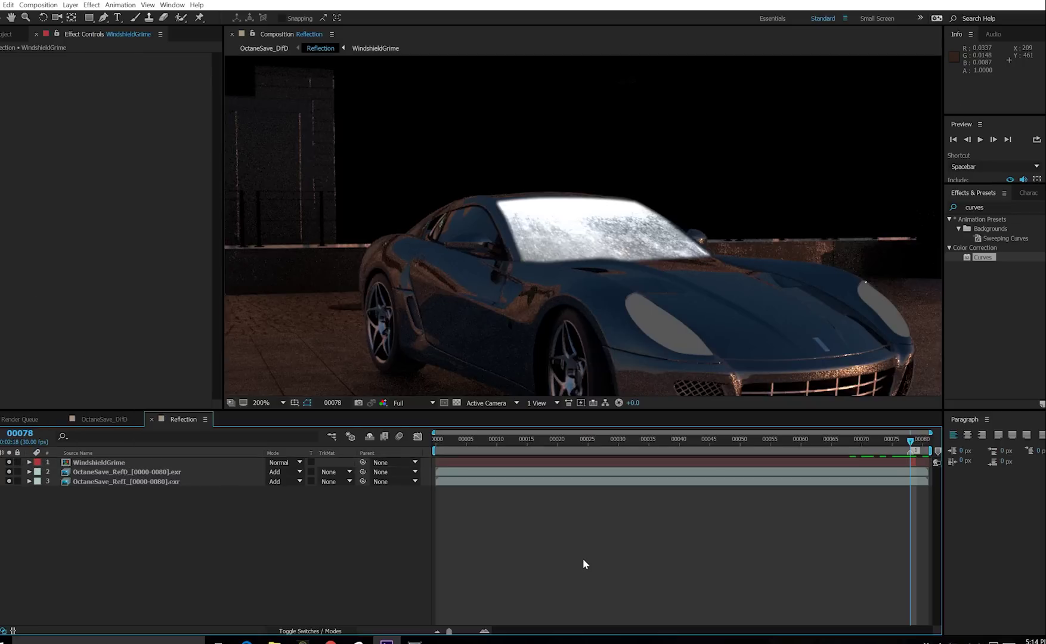
{"action": "left_click", "coordinate": [8, 462]}
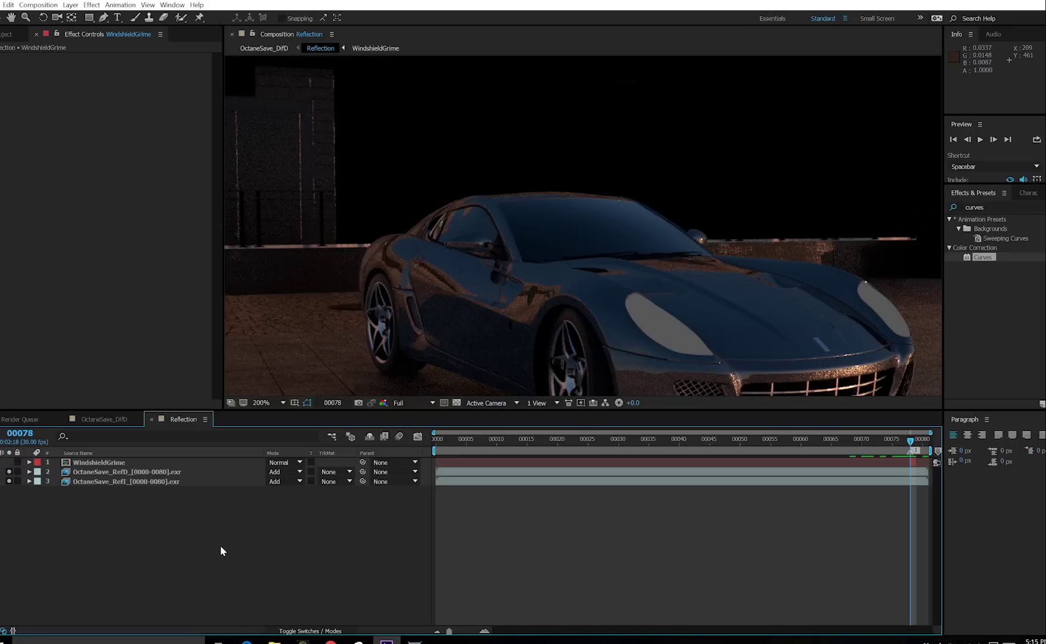
Create a new solid in the Reflection composition and place it directly below the WindshieldGrime precomp
{"action": "left_click", "coordinate": [71, 5]}
{"action": "mouse_move", "coordinate": [239, 17]}
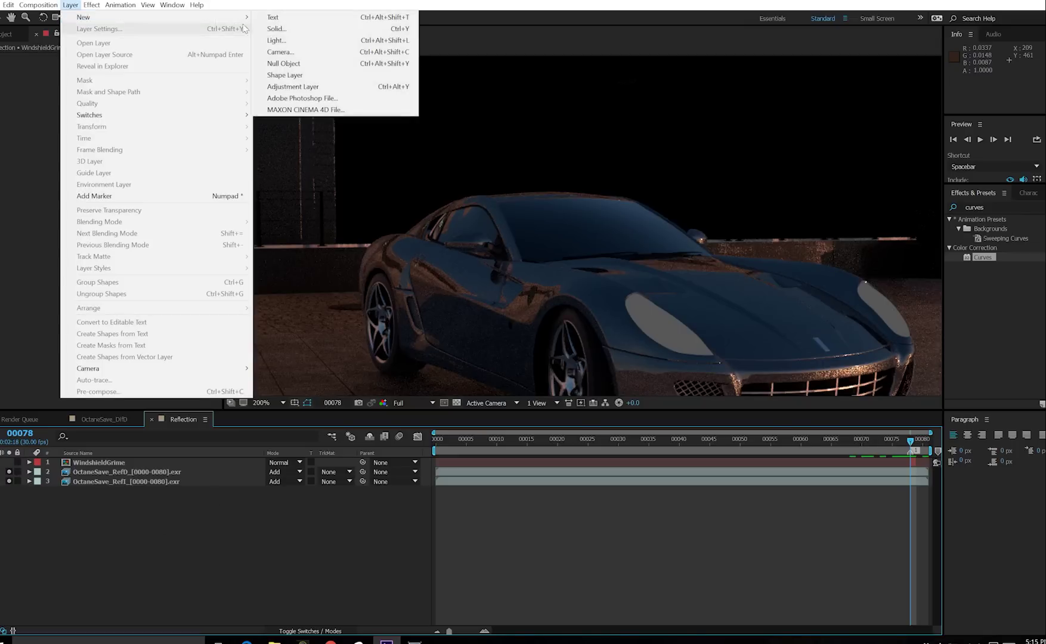
{"action": "left_click", "coordinate": [276, 28]}
{"action": "left_click", "coordinate": [384, 361]}
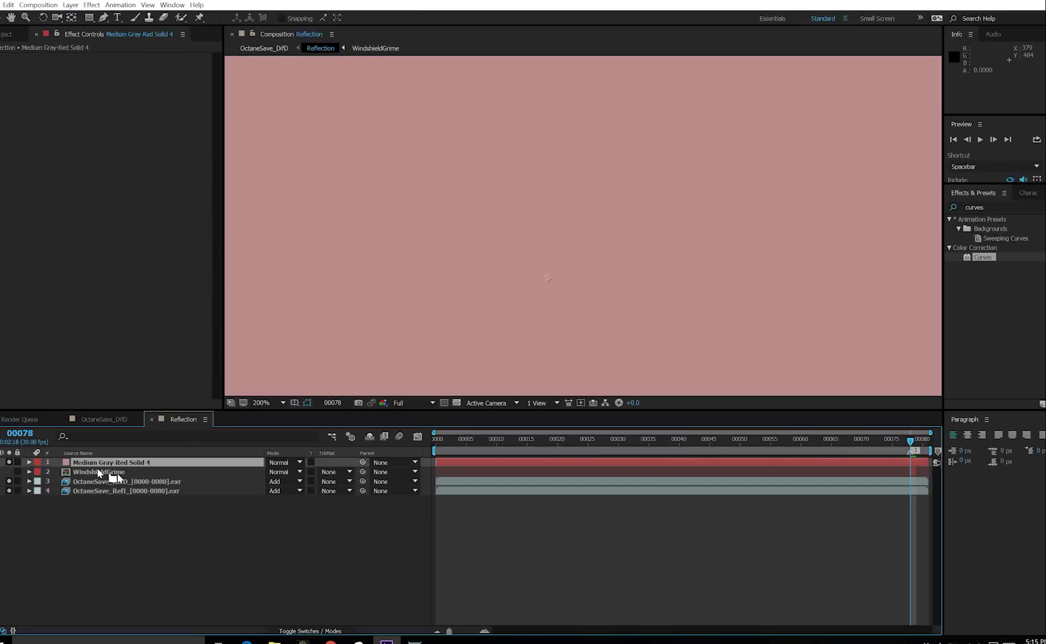
{"action": "left_click_drag", "start_coordinate": [99, 473], "coordinate": [113, 477]}
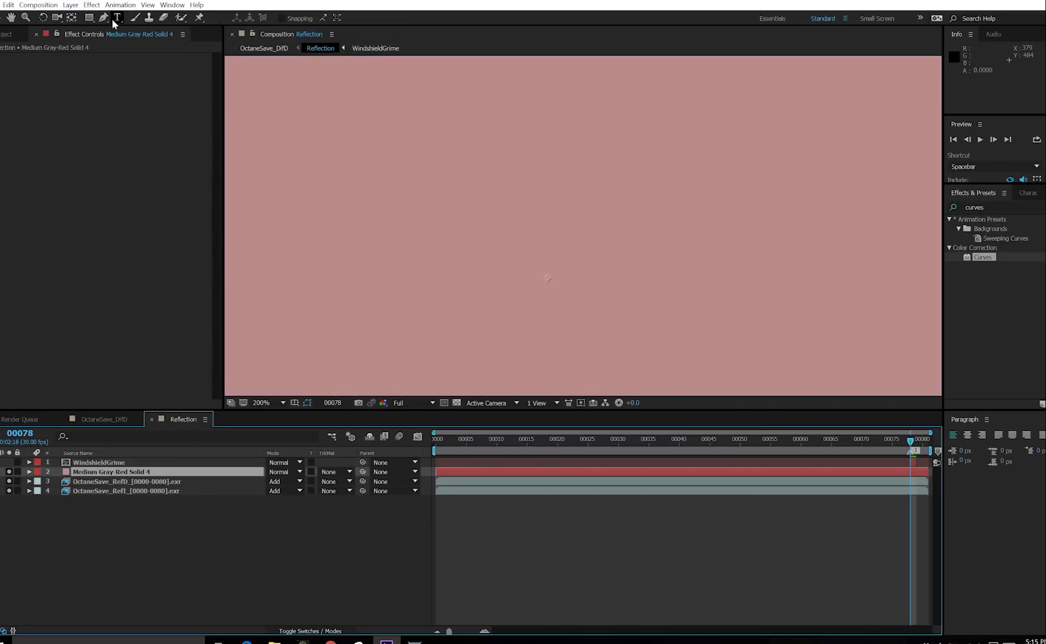
Rename the new solid WindshieldGrime and apply the Paint & Stick effect to it
{"action": "key", "text": "Return"}
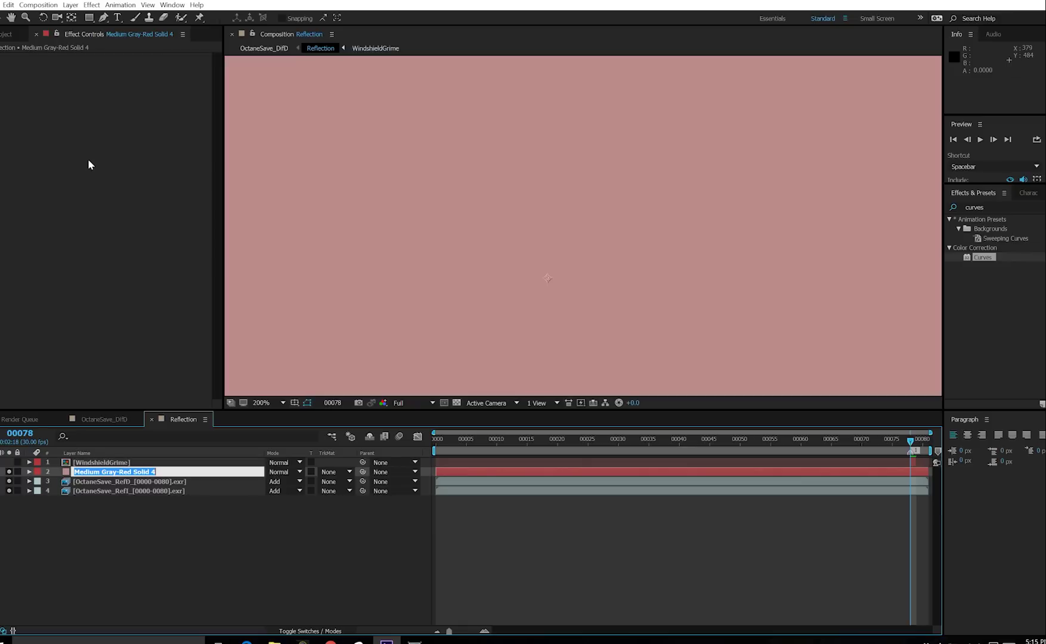
{"action": "type", "text": "WindshieldGrime"}
{"action": "key", "text": "Return"}
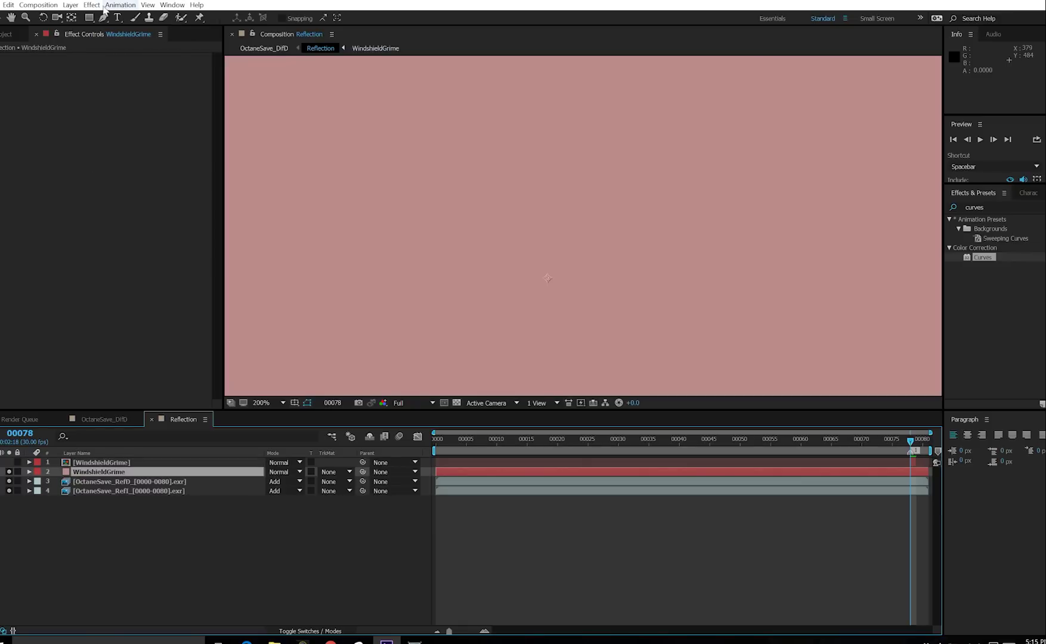
{"action": "left_click", "coordinate": [92, 4]}
{"action": "mouse_move", "coordinate": [137, 67]}
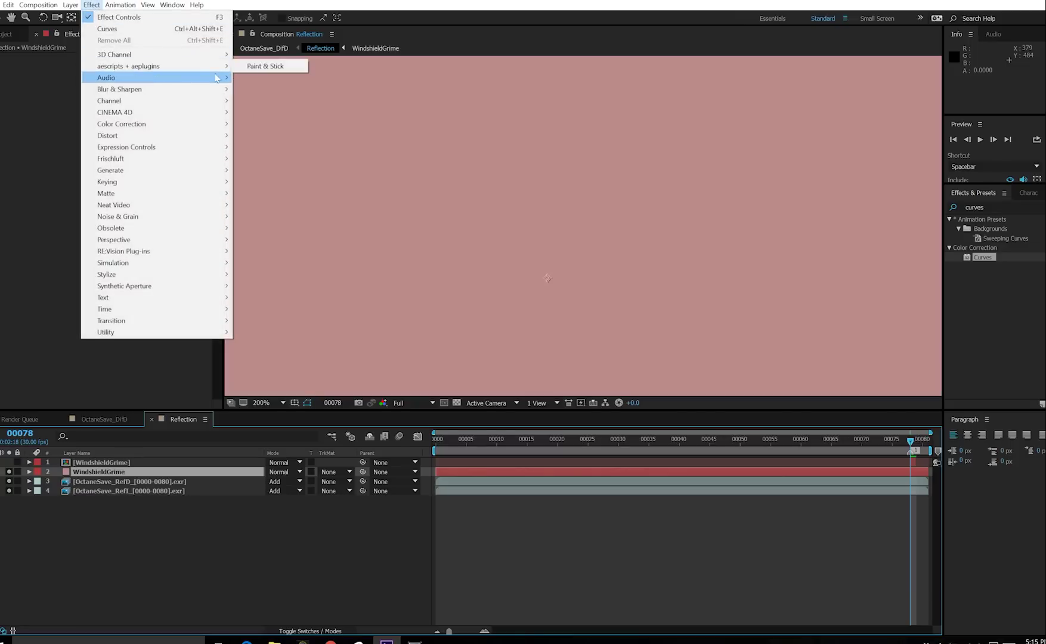
{"action": "left_click", "coordinate": [271, 66]}
Add the defaultSave_All Objects EXR and Sticky_ID PNG sequences beneath all layers of the Reflection composition and hide both
{"action": "left_click", "coordinate": [6, 34]}
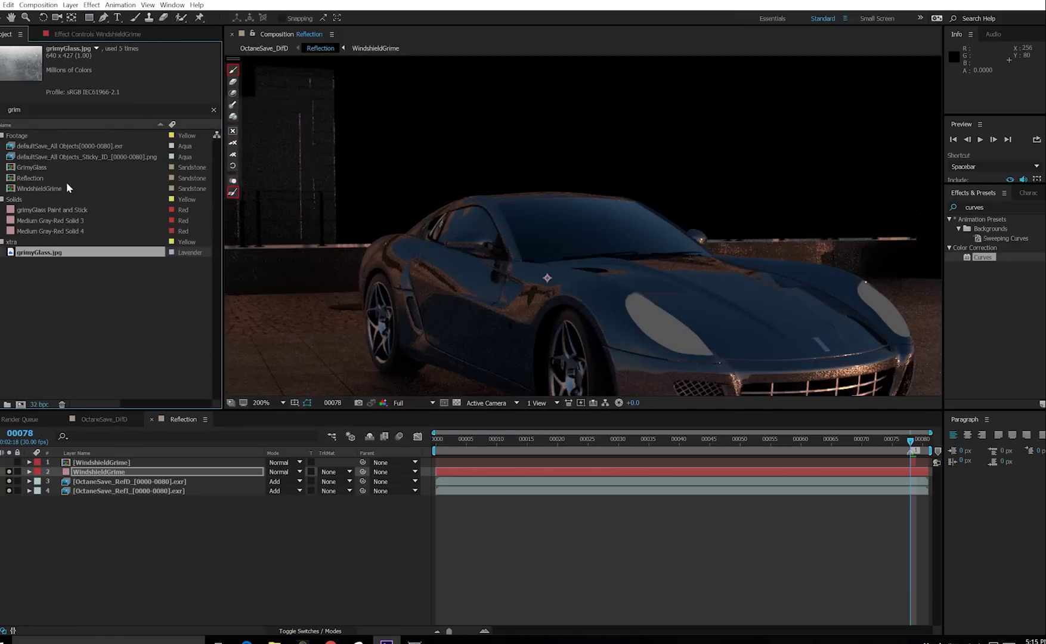
{"action": "left_click", "coordinate": [81, 148]}
{"action": "left_click", "coordinate": [98, 158], "text": "shift"}
{"action": "left_click_drag", "start_coordinate": [99, 159], "coordinate": [175, 520]}
{"action": "left_click", "coordinate": [1, 510]}
{"action": "left_click", "coordinate": [1, 500]}
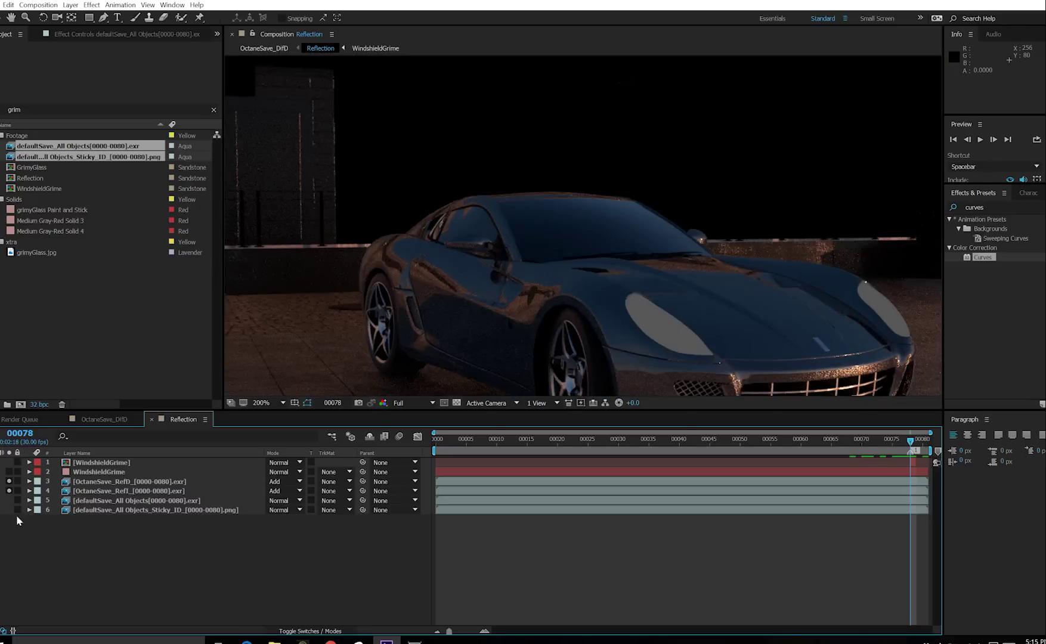
Give the defaultSave_All Objects EXR and Sticky_ID PNG layers a red label
{"action": "left_click", "coordinate": [79, 511]}
{"action": "left_click", "coordinate": [80, 502], "text": "shift"}
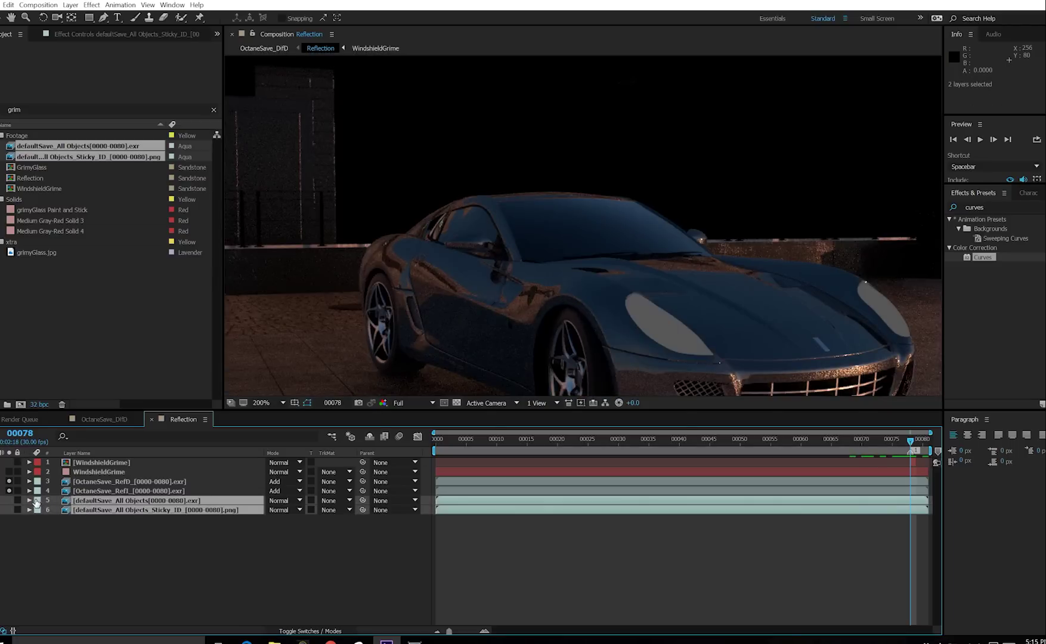
{"action": "left_click", "coordinate": [37, 506]}
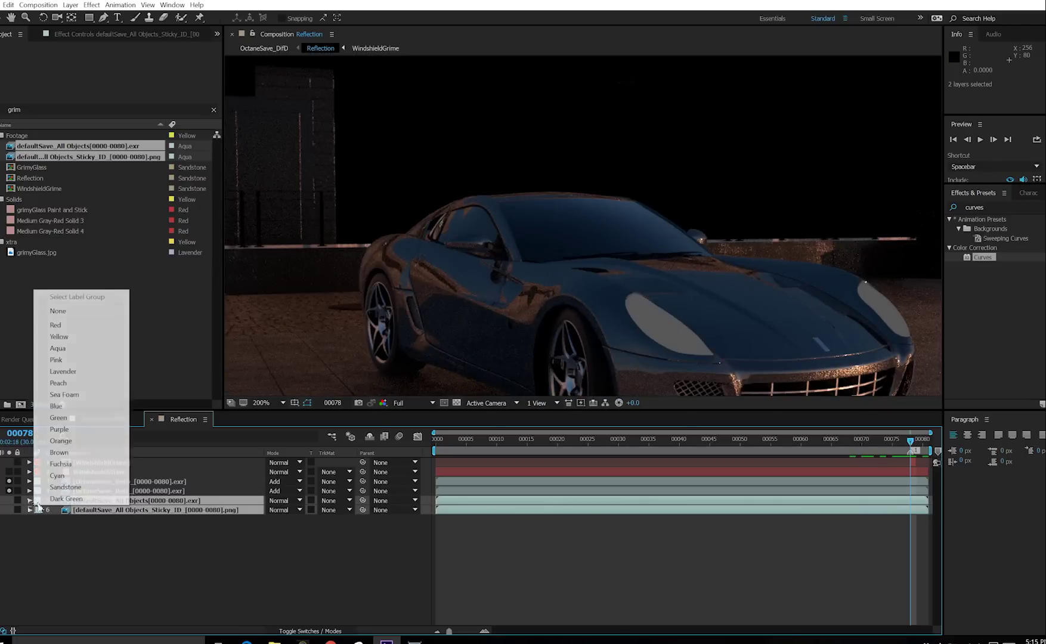
{"action": "left_click", "coordinate": [76, 327]}
{"action": "left_click", "coordinate": [187, 565]}
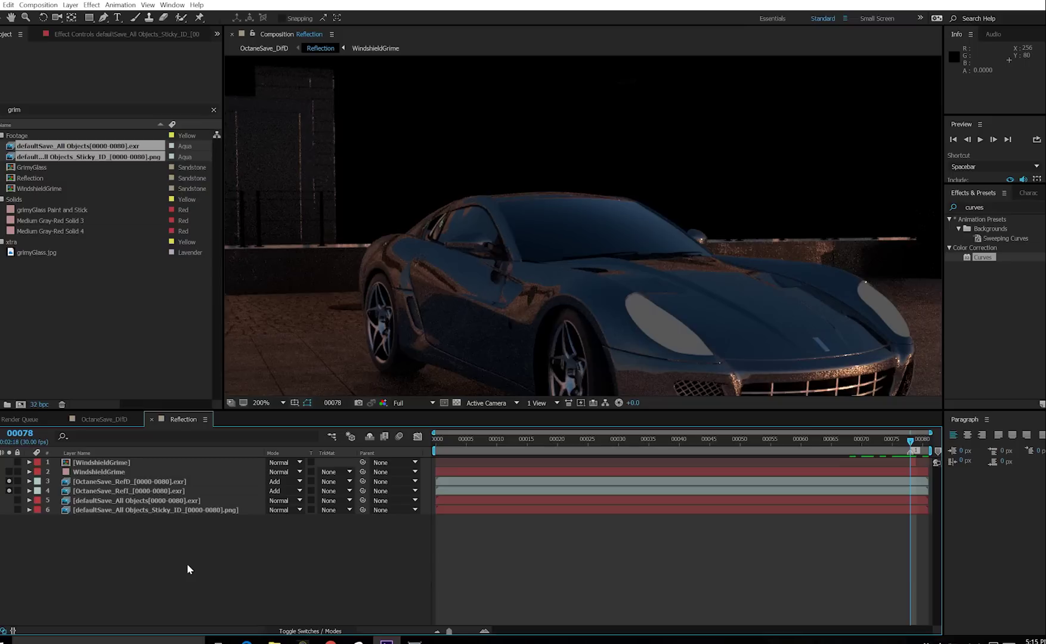
Set the WindshieldGrime solid's Paint & Stick Sticky Pass to the defaultSave_All Objects EXR and its Sticky ID to the Sticky_ID PNG
{"action": "left_click", "coordinate": [125, 468]}
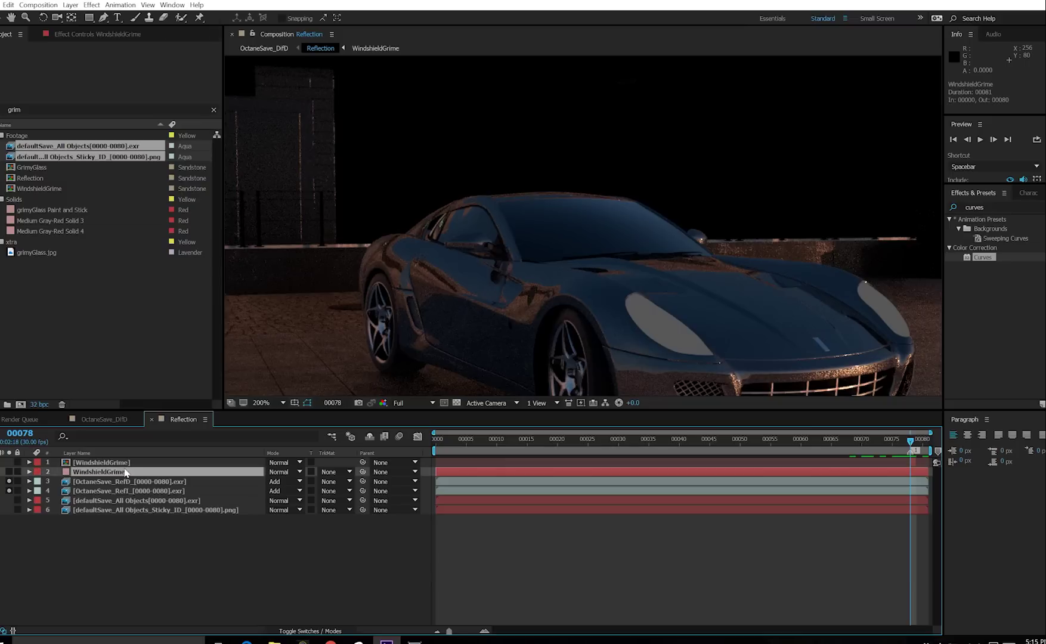
{"action": "left_click", "coordinate": [86, 38]}
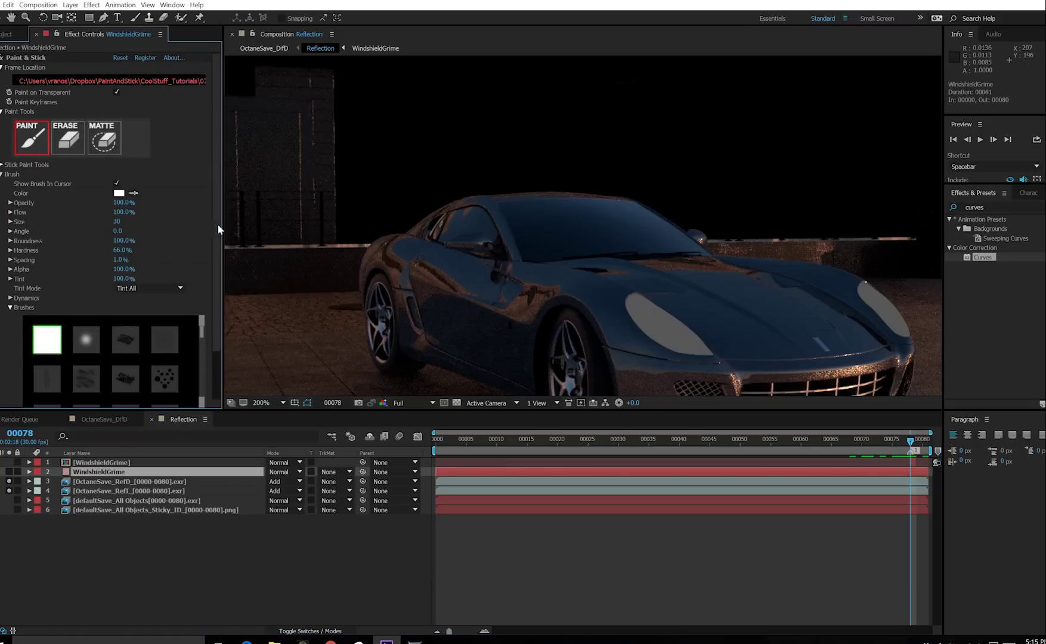
{"action": "scroll", "coordinate": [218, 224], "scroll_direction": "down", "scroll_amount": 3}
{"action": "left_click", "coordinate": [139, 396]}
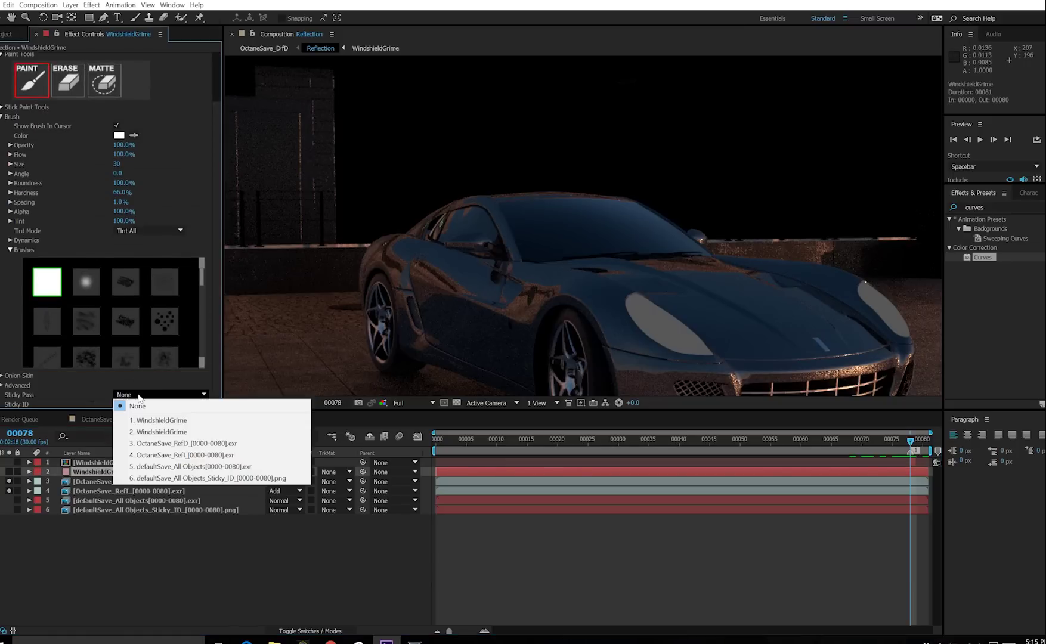
{"action": "left_click", "coordinate": [190, 466]}
{"action": "left_click", "coordinate": [138, 404]}
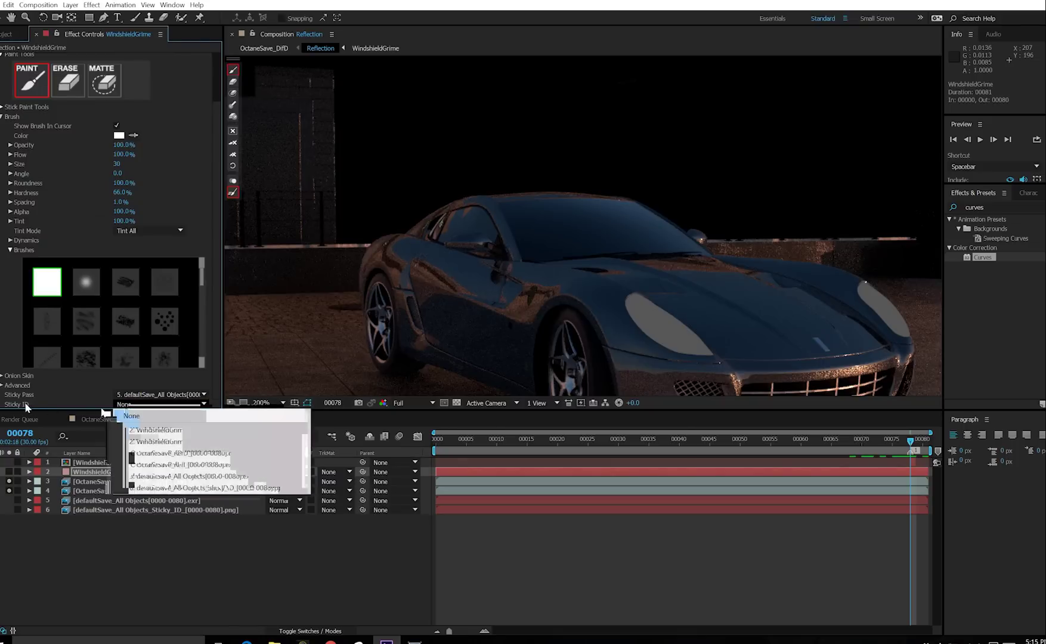
{"action": "left_click", "coordinate": [185, 489]}
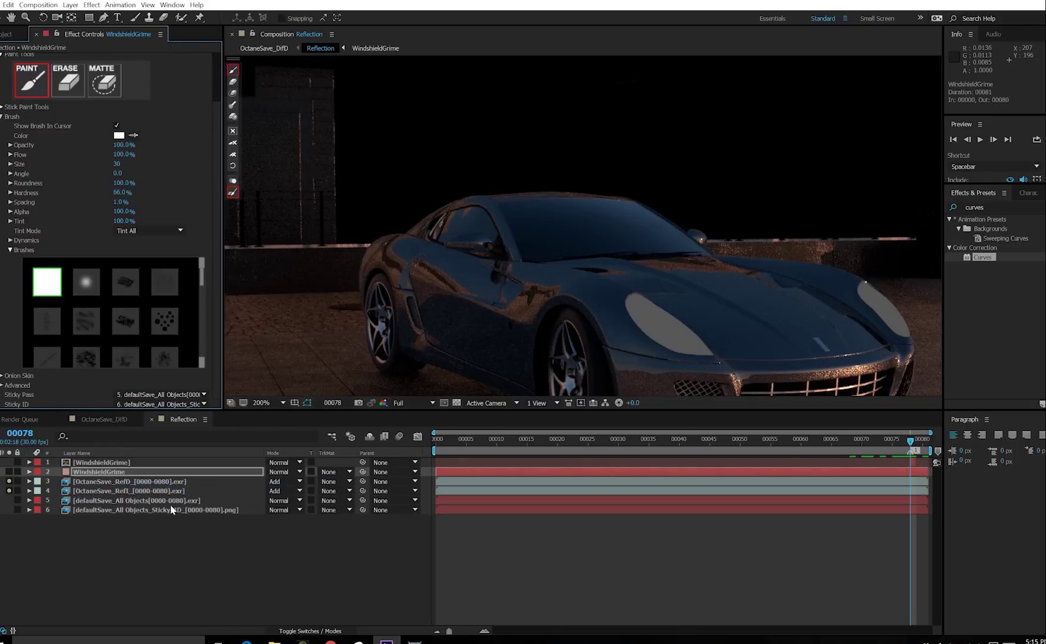
{"action": "left_click", "coordinate": [246, 544]}
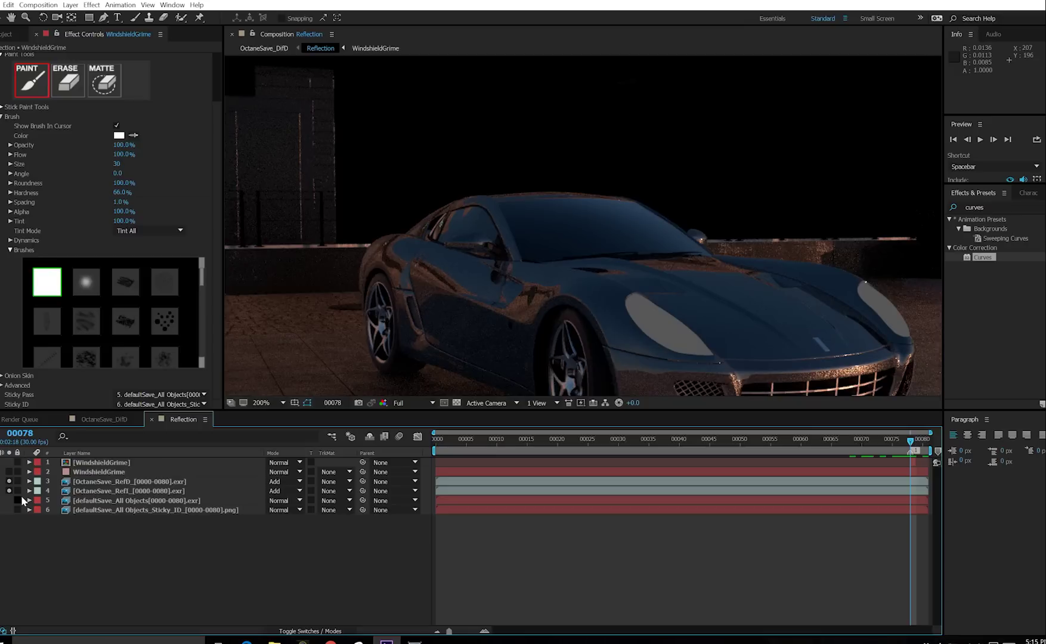
Give the WindshieldGrime solid an Aqua label
{"action": "left_click", "coordinate": [38, 473]}
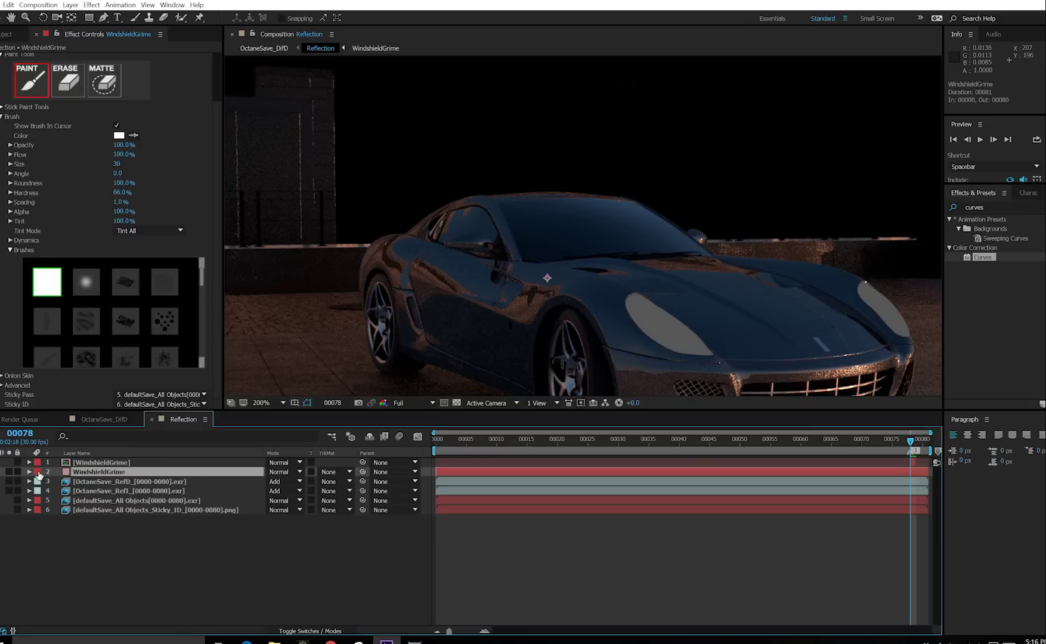
{"action": "left_click", "coordinate": [38, 472]}
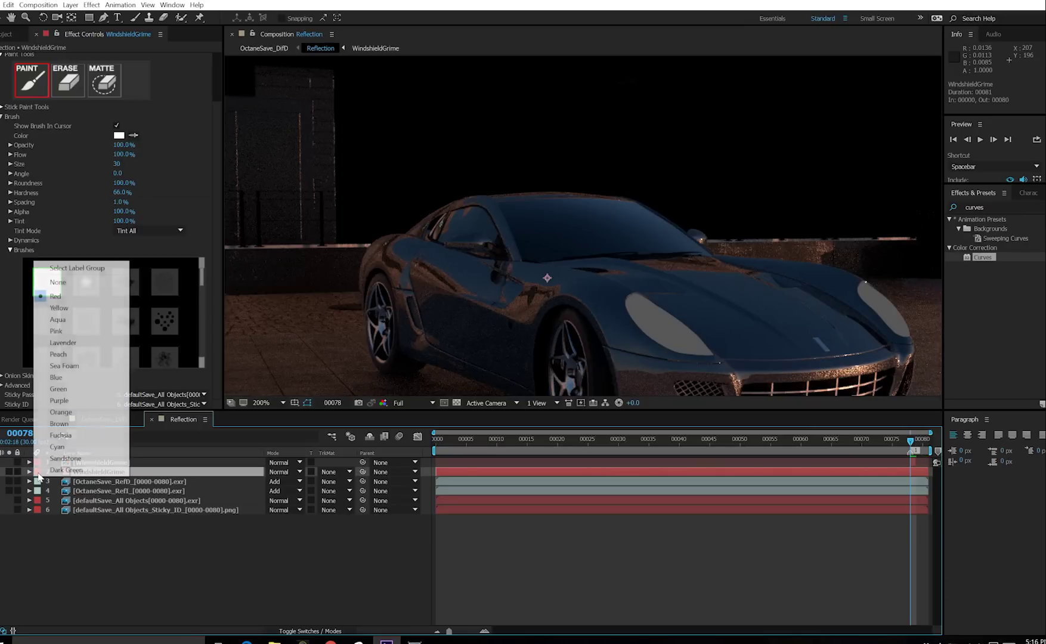
{"action": "left_click", "coordinate": [59, 325]}
{"action": "left_click", "coordinate": [85, 532]}
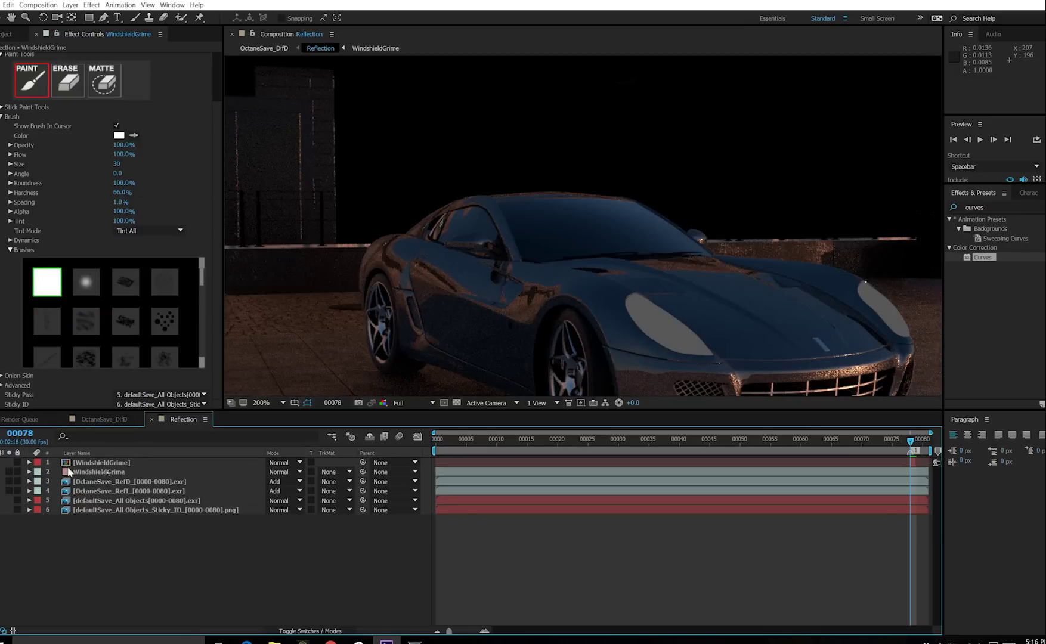
Solo the WindshieldGrime precomp and capture its image as paint on the WindshieldGrime solid with Paint & Stick at frame 78
{"action": "left_click", "coordinate": [9, 472]}
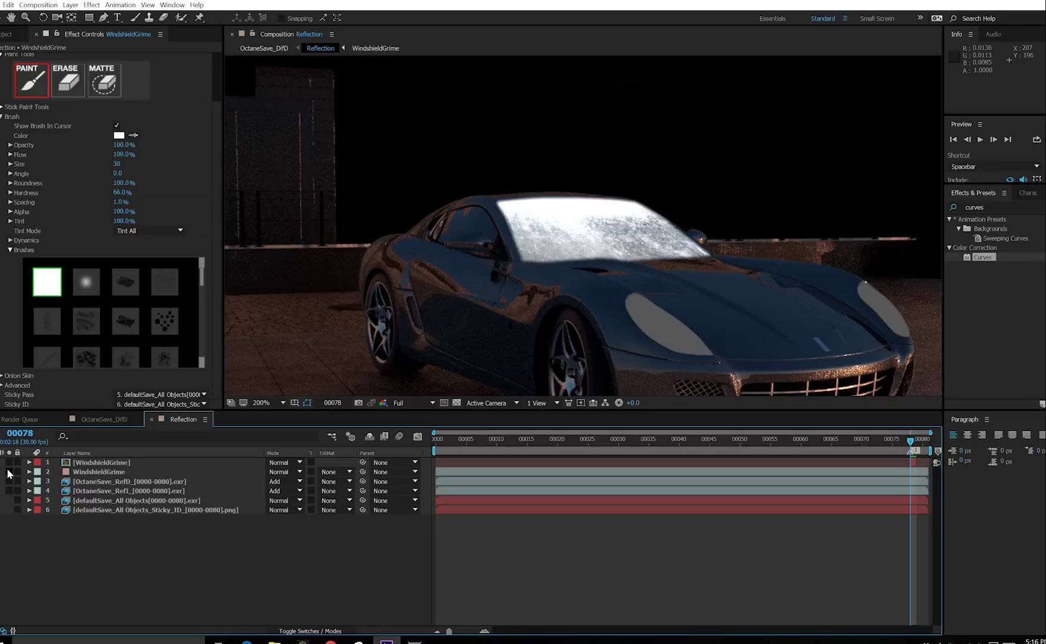
{"action": "left_click", "coordinate": [9, 462]}
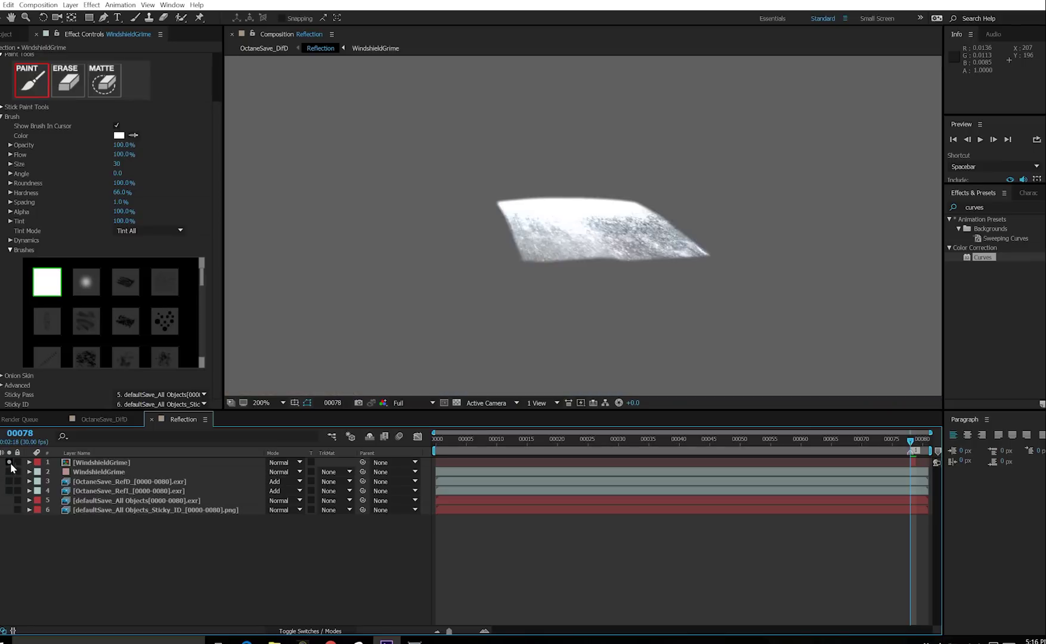
{"action": "left_click", "coordinate": [98, 474]}
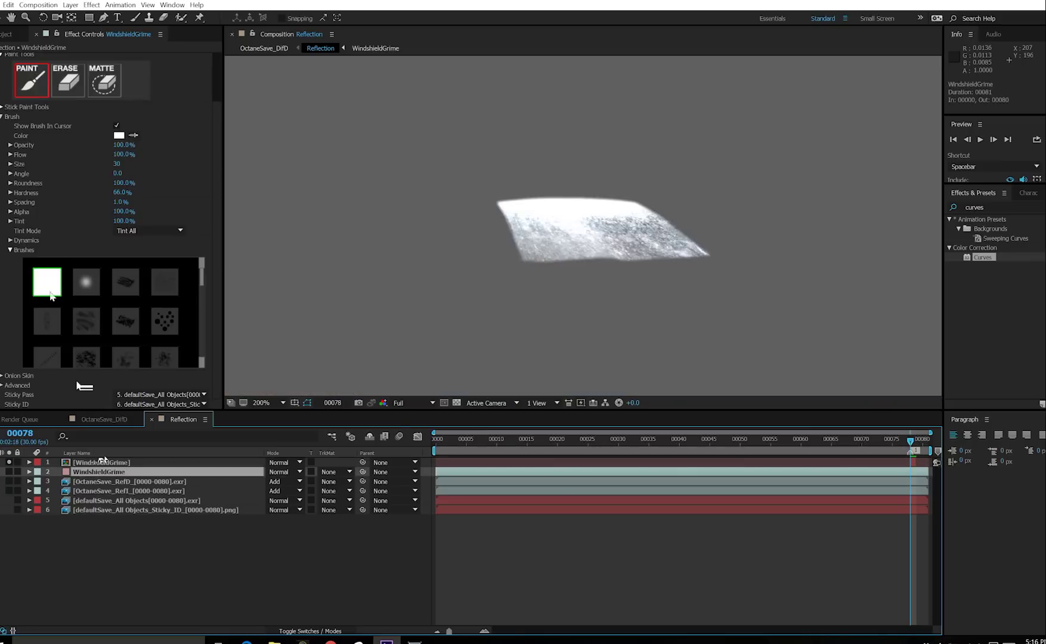
{"action": "scroll", "coordinate": [37, 111], "scroll_direction": "up", "scroll_amount": 3}
{"action": "left_click", "coordinate": [27, 60]}
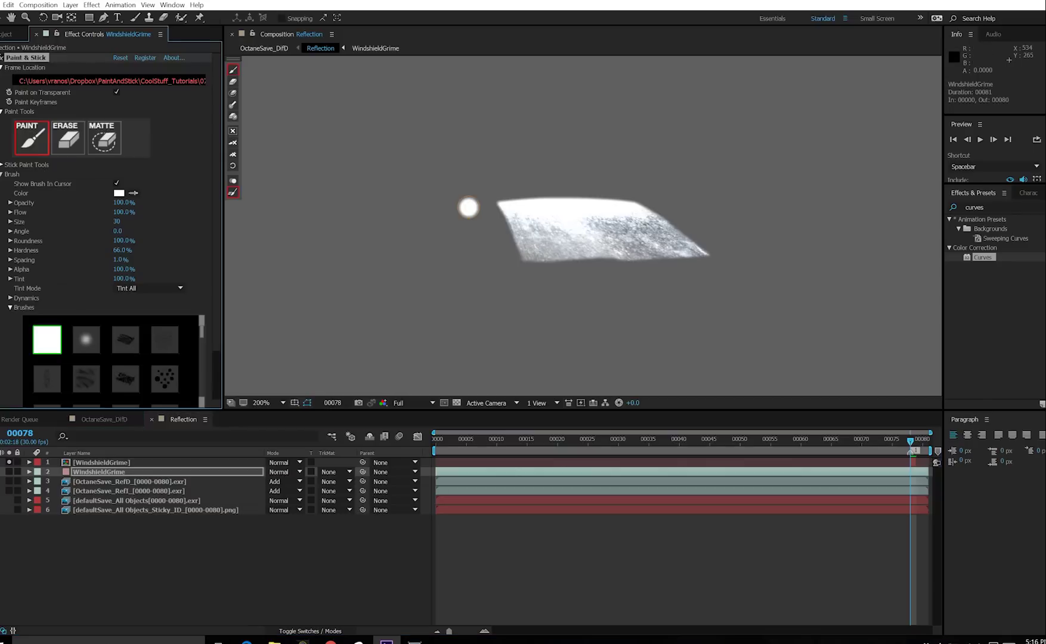
{"action": "key", "text": "c"}
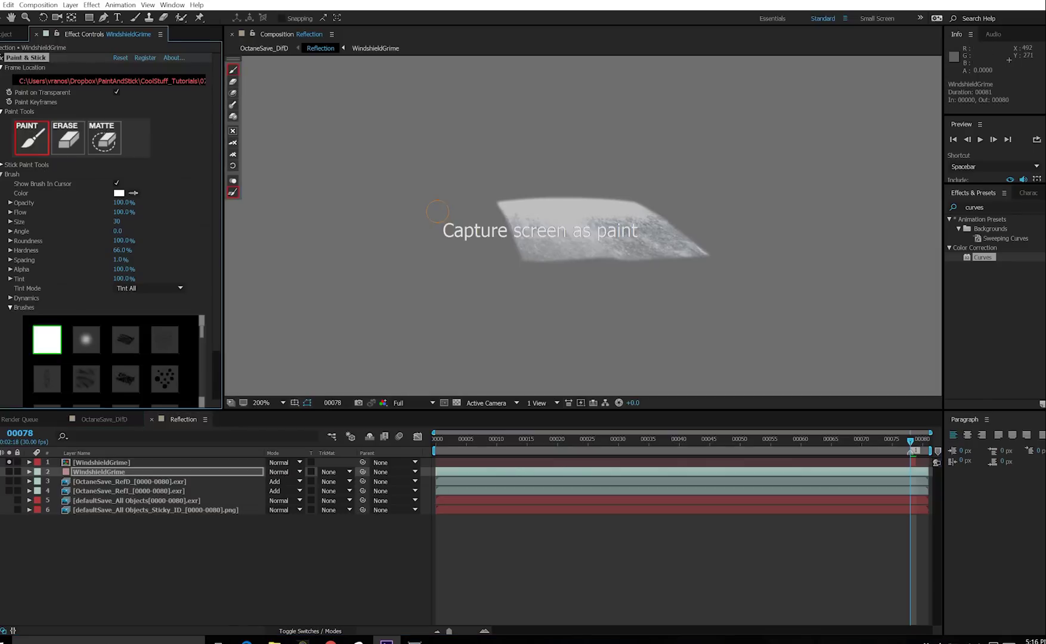
{"action": "left_click", "coordinate": [436, 210], "text": "ctrl"}
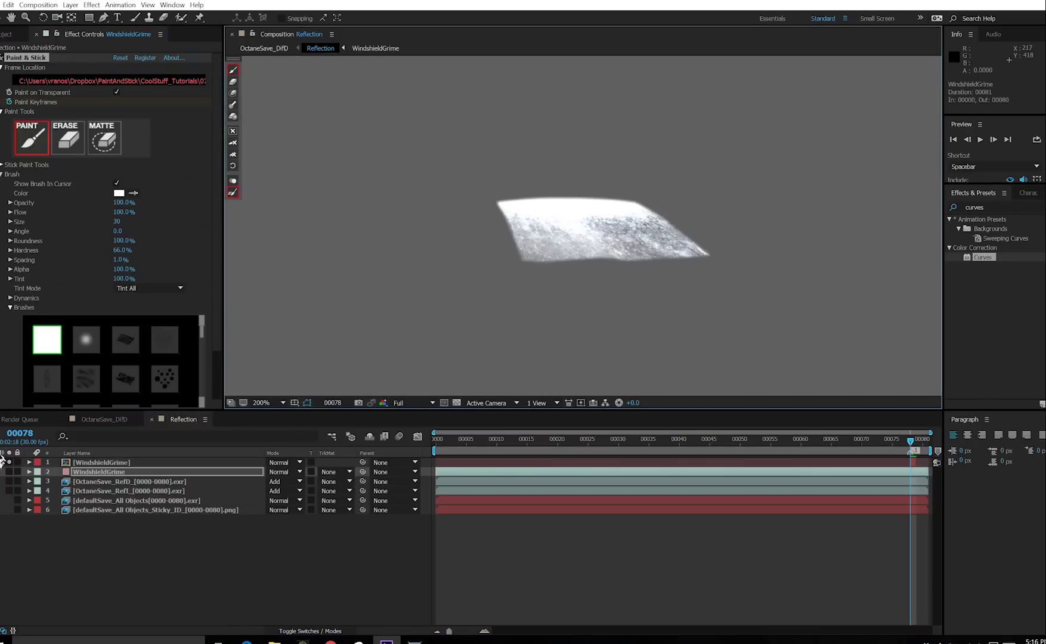
Unsolo and hide the WindshieldGrime precomp, and set the WindshieldGrime solid's blending mode to Overlay
{"action": "left_click", "coordinate": [9, 462]}
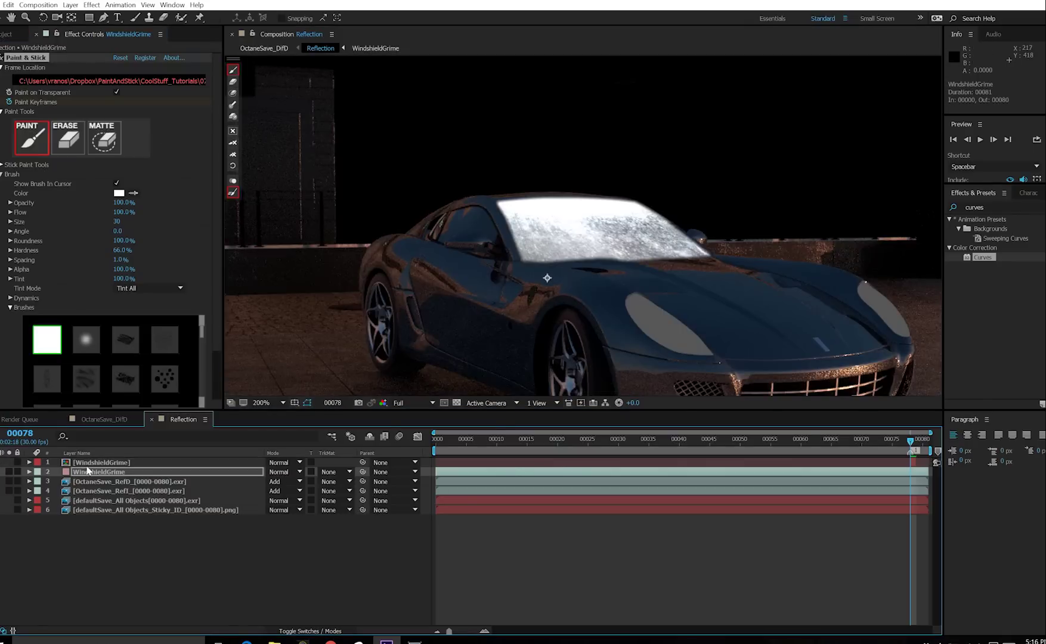
{"action": "left_click", "coordinate": [87, 471]}
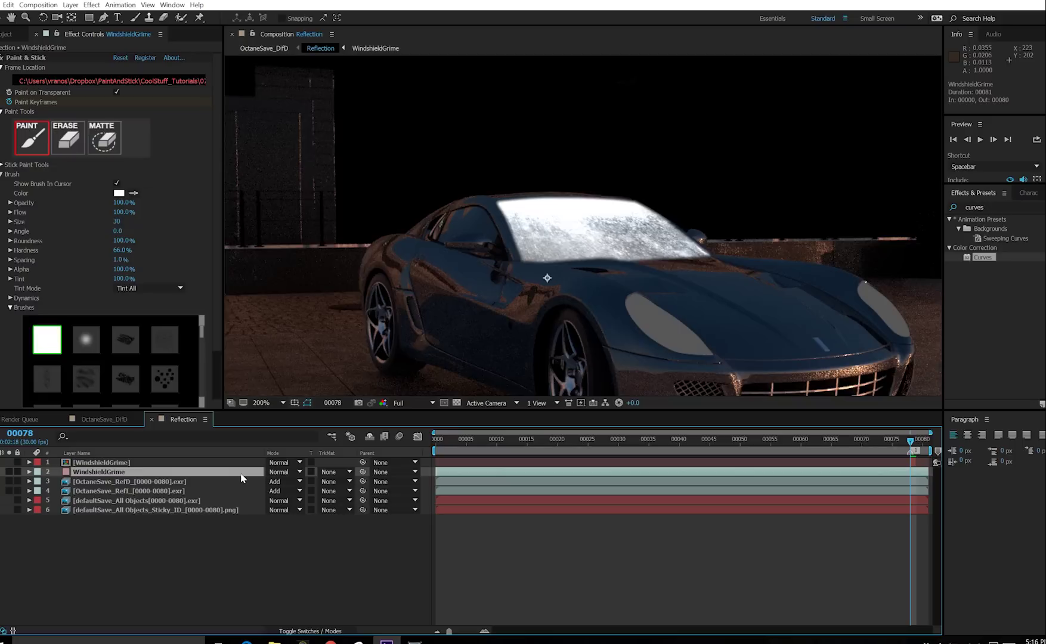
{"action": "left_click", "coordinate": [293, 472]}
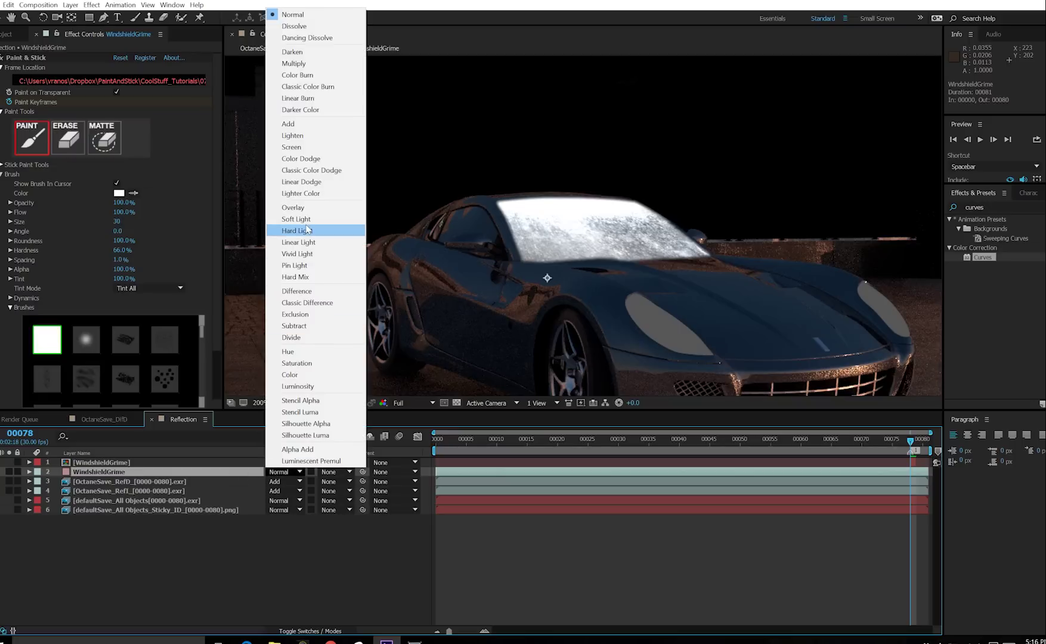
{"action": "left_click", "coordinate": [296, 208]}
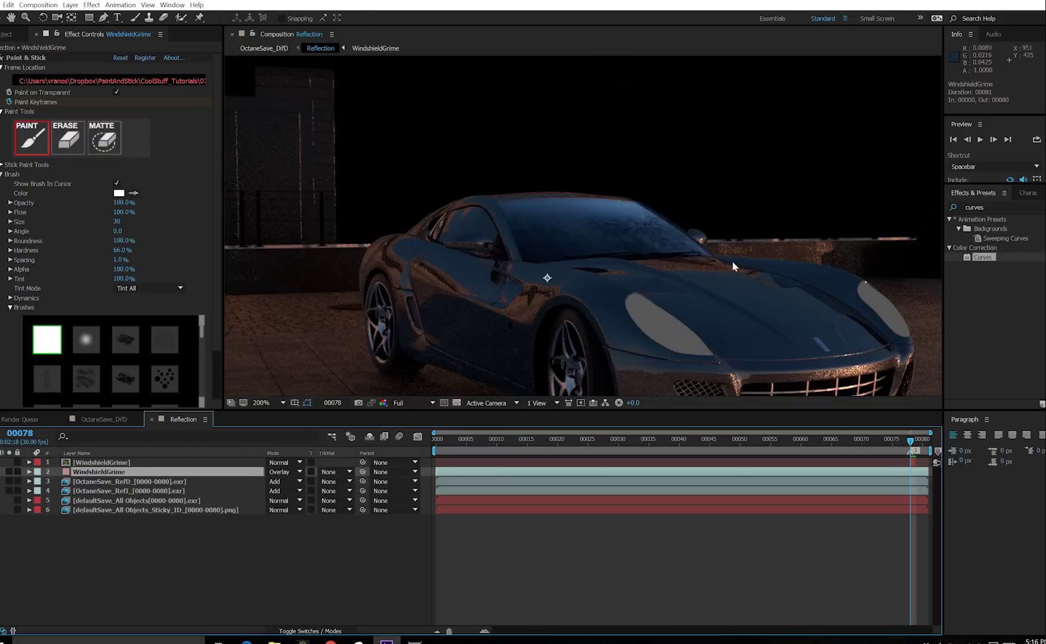
Stick the captured windshield grime across the animation's frames with the solid's Paint & Stick effect
{"action": "left_click", "coordinate": [25, 57]}
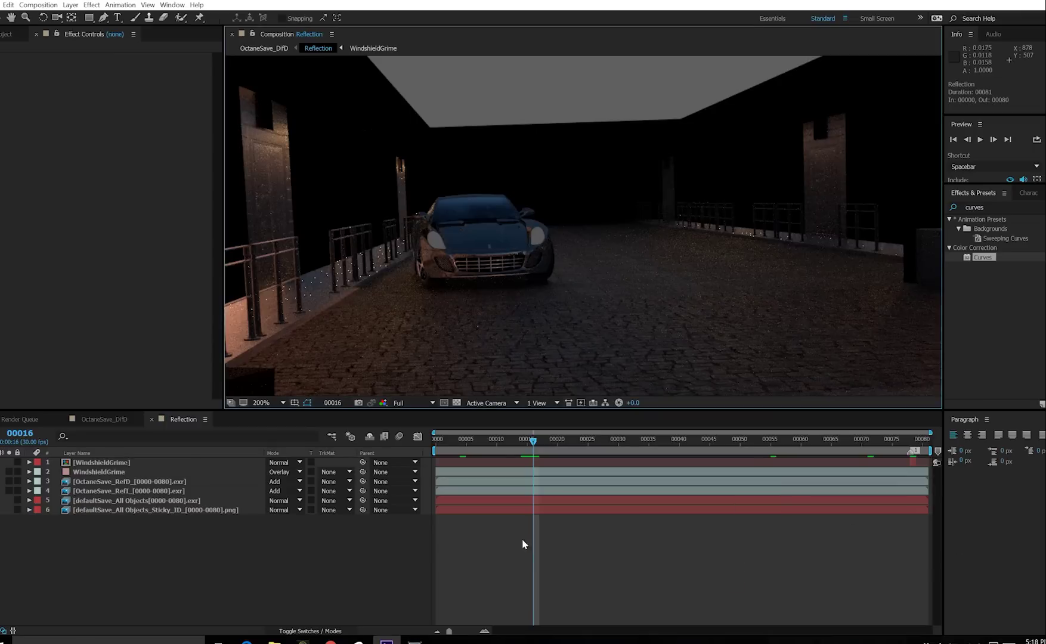
{"action": "left_click", "coordinate": [498, 532]}
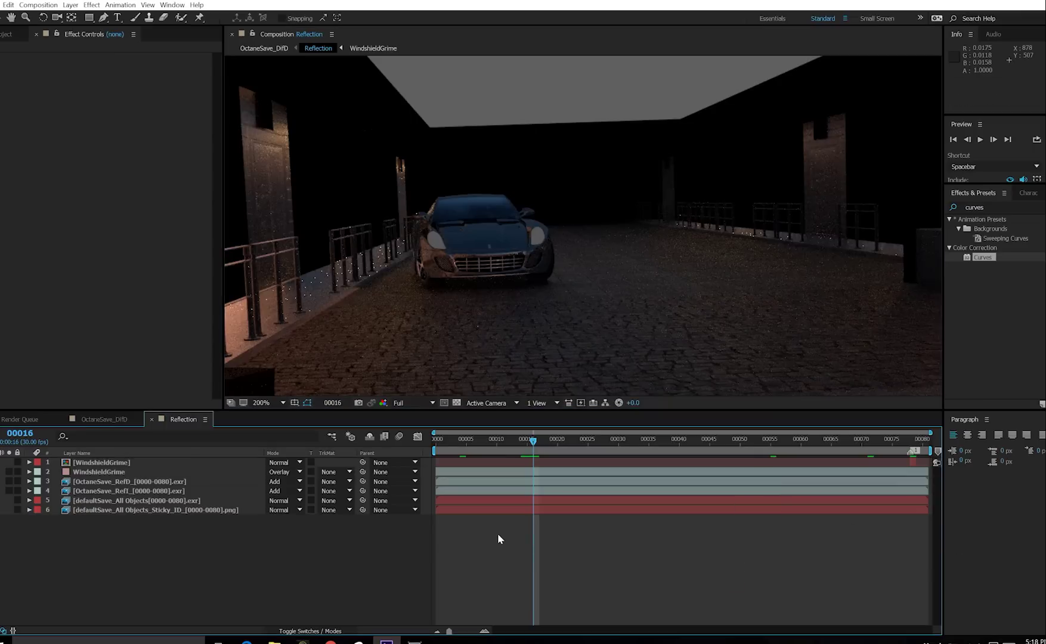
Switch to the OctaneSave_DifD composition and set the Reflection layer's blending mode to Add
{"action": "key", "text": "Tab"}
{"action": "left_click", "coordinate": [466, 536]}
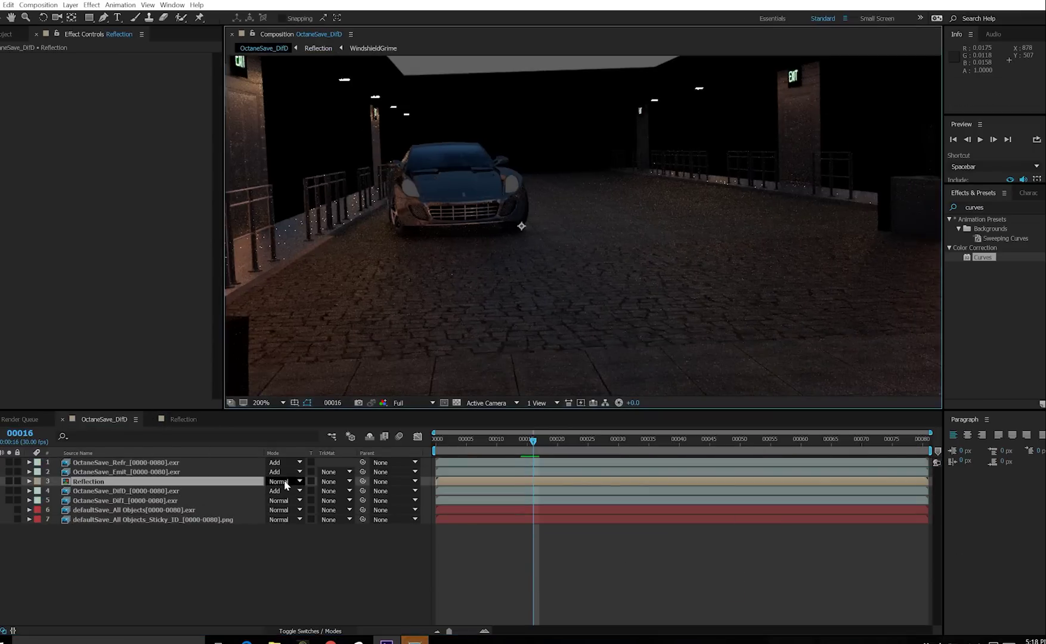
{"action": "left_click", "coordinate": [294, 481]}
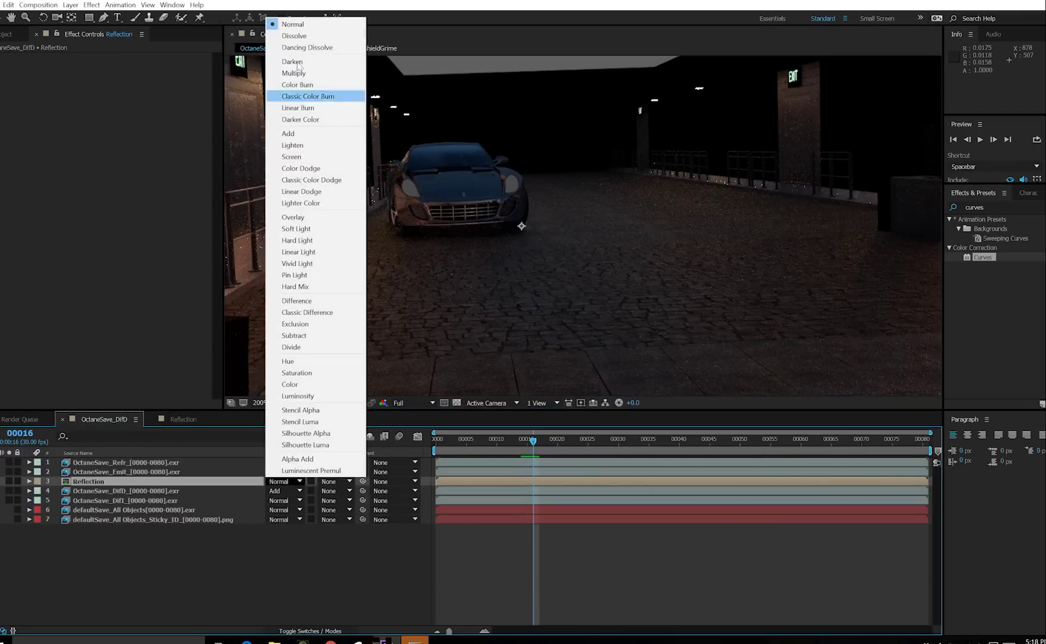
{"action": "left_click", "coordinate": [280, 134]}
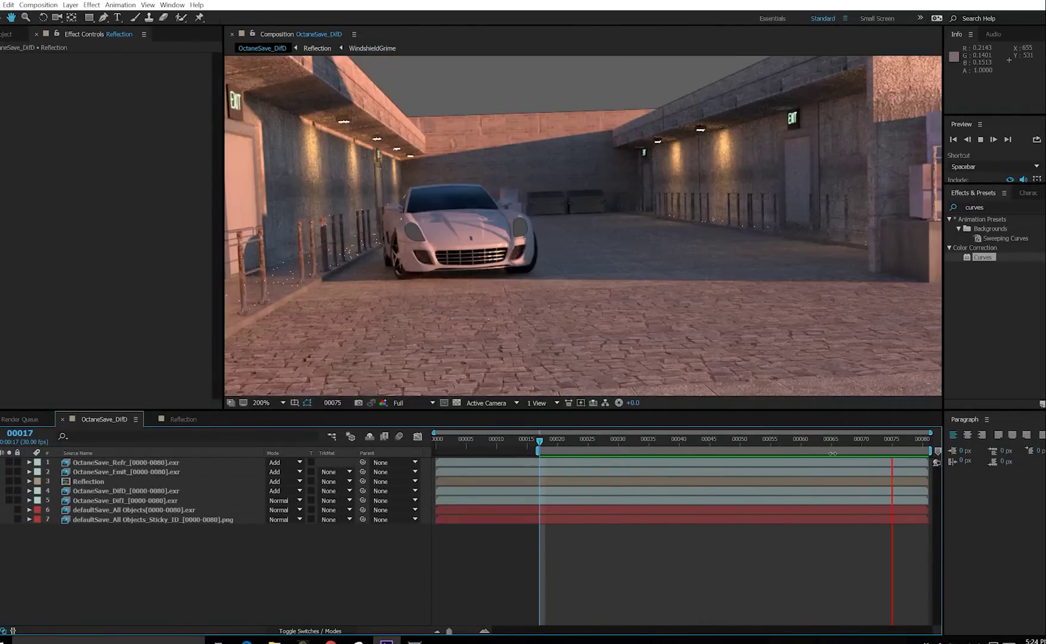
Stop the preview and examine the grime on the car's windshield up close at frame 79
{"action": "key", "text": "space"}
{"action": "left_click_drag", "start_coordinate": [873, 442], "coordinate": [917, 441]}
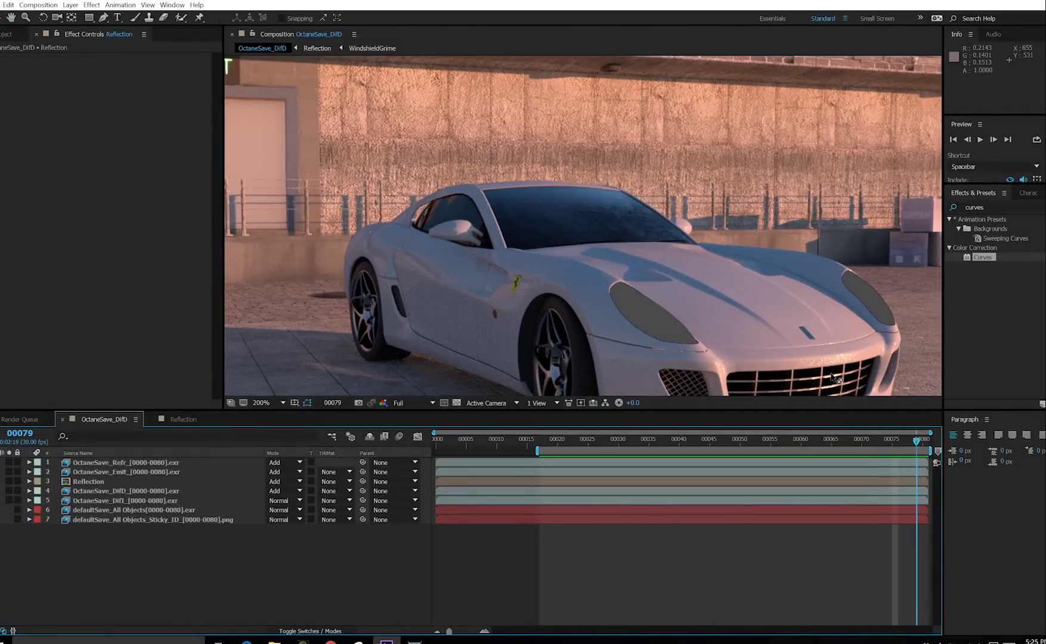
{"action": "scroll", "coordinate": [565, 282], "scroll_direction": "up", "scroll_amount": 1}
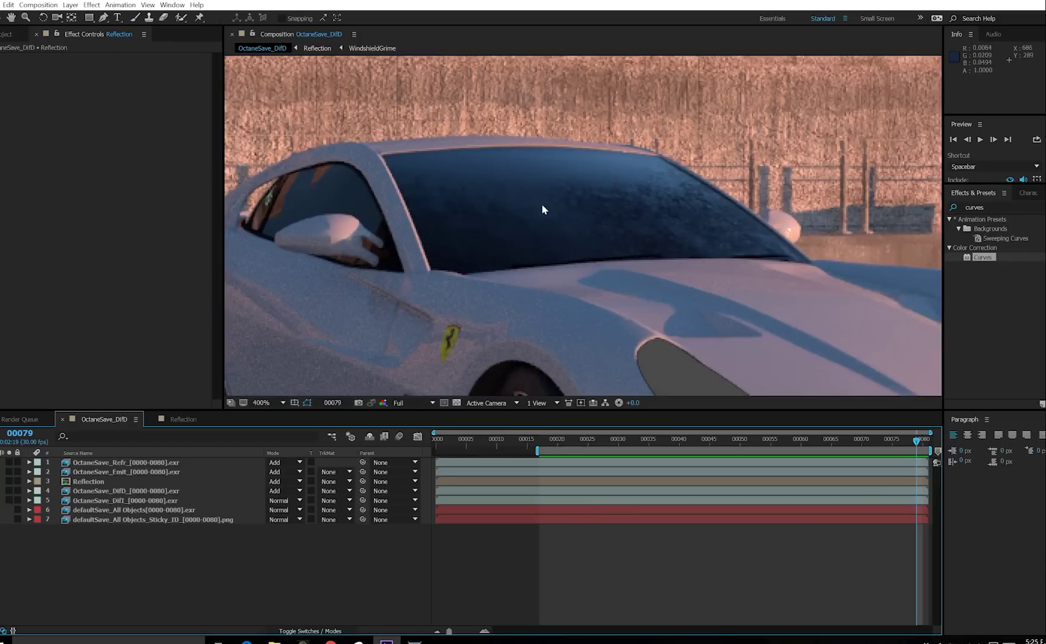
{"action": "scroll", "coordinate": [533, 177], "scroll_direction": "up", "scroll_amount": 1}
{"action": "left_click_drag", "start_coordinate": [536, 124], "coordinate": [564, 174]}
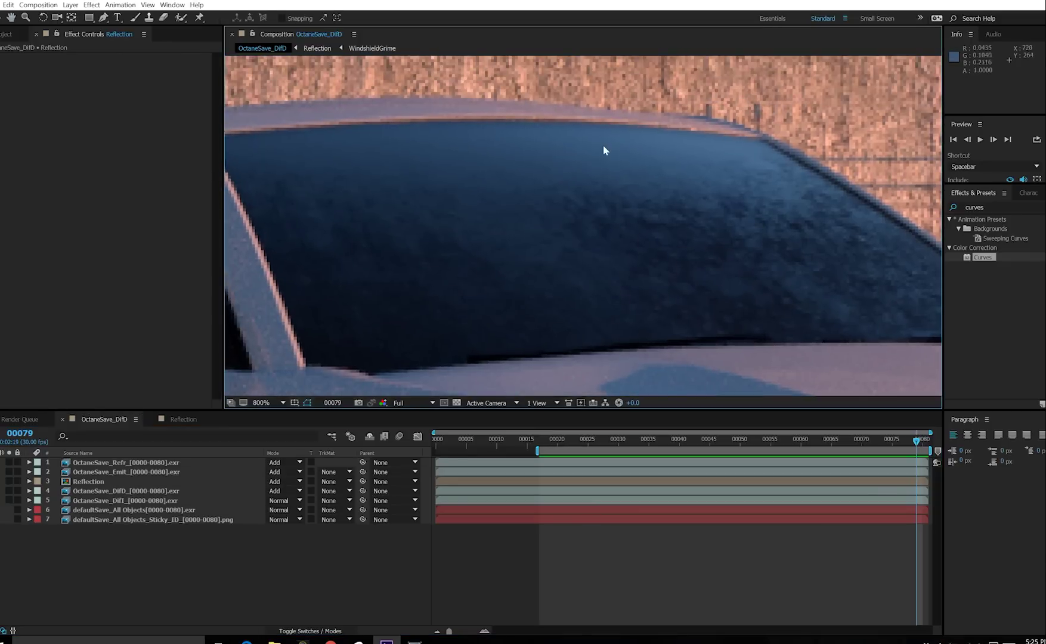
{"action": "key", "text": "comma"}
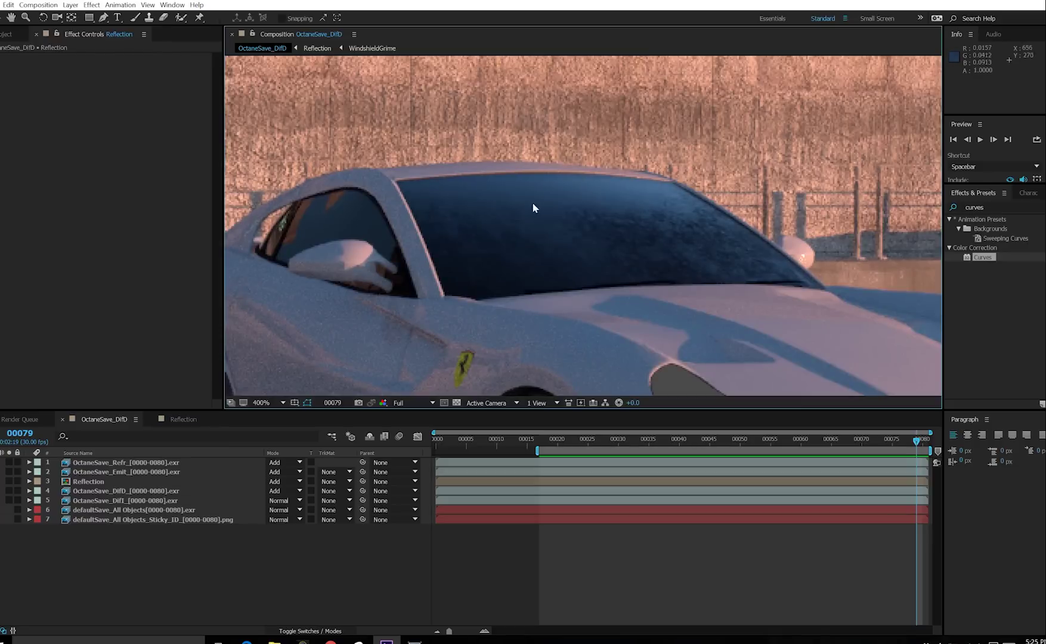
{"action": "scroll", "coordinate": [537, 216], "scroll_direction": "down", "scroll_amount": 1}
{"action": "scroll", "coordinate": [566, 207], "scroll_direction": "up", "scroll_amount": 1}
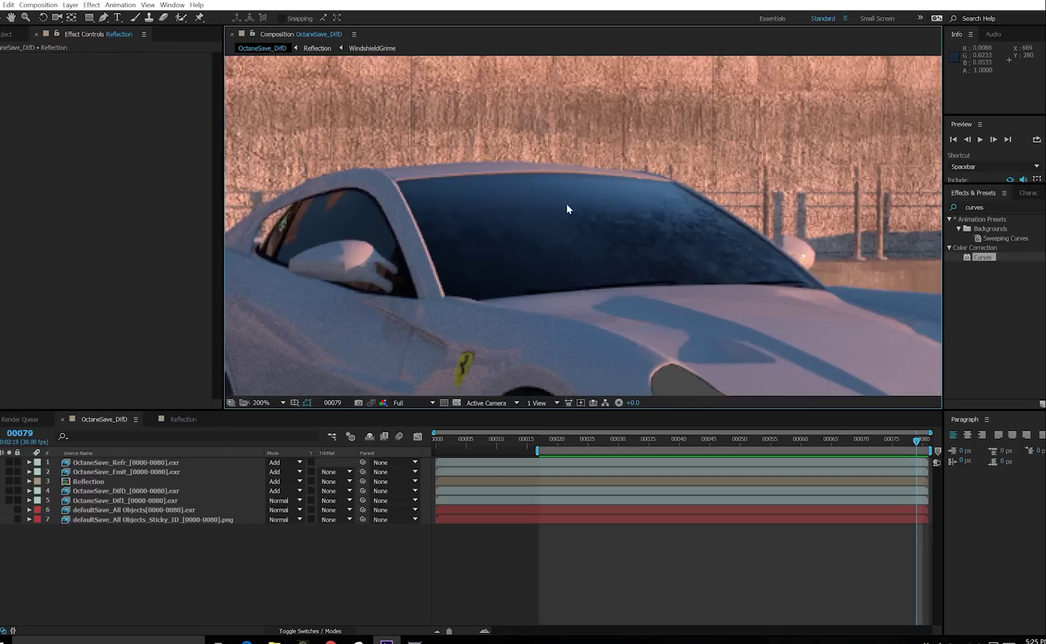
{"action": "left_click_drag", "start_coordinate": [583, 174], "coordinate": [555, 165]}
{"action": "left_click", "coordinate": [133, 548]}
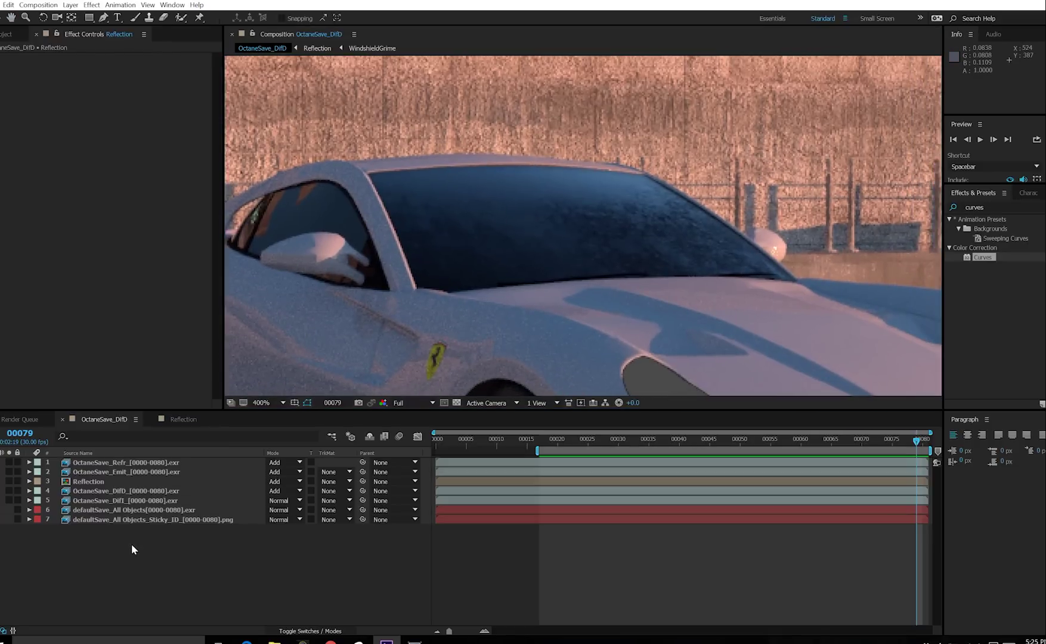
Open the Reflection composition, check the WindshieldGrime precomp in solo, and move to frame 78
{"action": "double_click", "coordinate": [89, 481]}
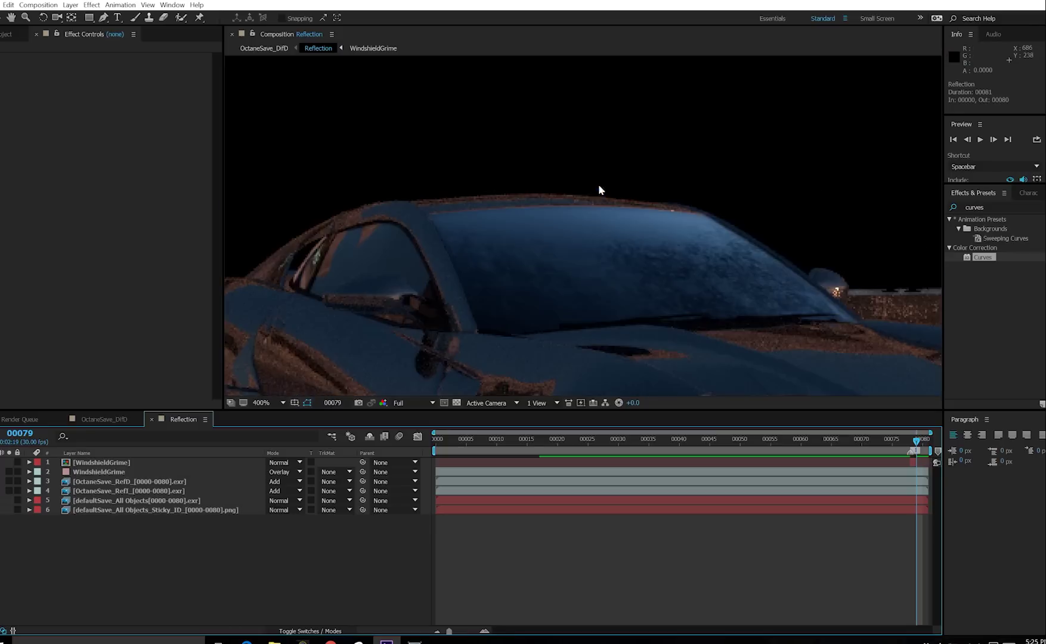
{"action": "left_click_drag", "start_coordinate": [541, 265], "coordinate": [500, 246]}
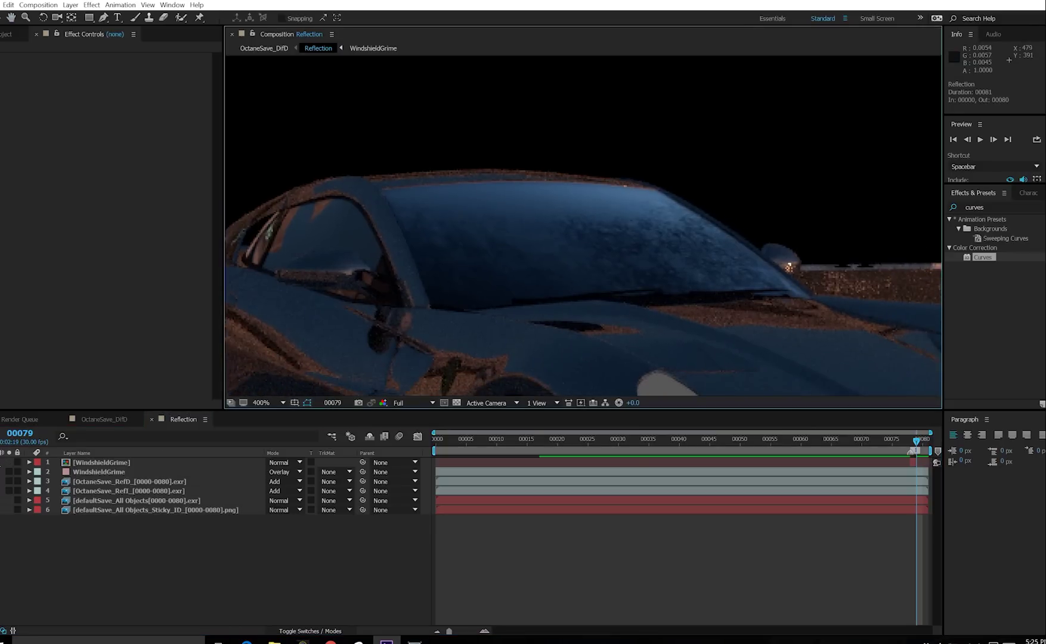
{"action": "left_click", "coordinate": [2, 464]}
{"action": "left_click", "coordinate": [7, 463]}
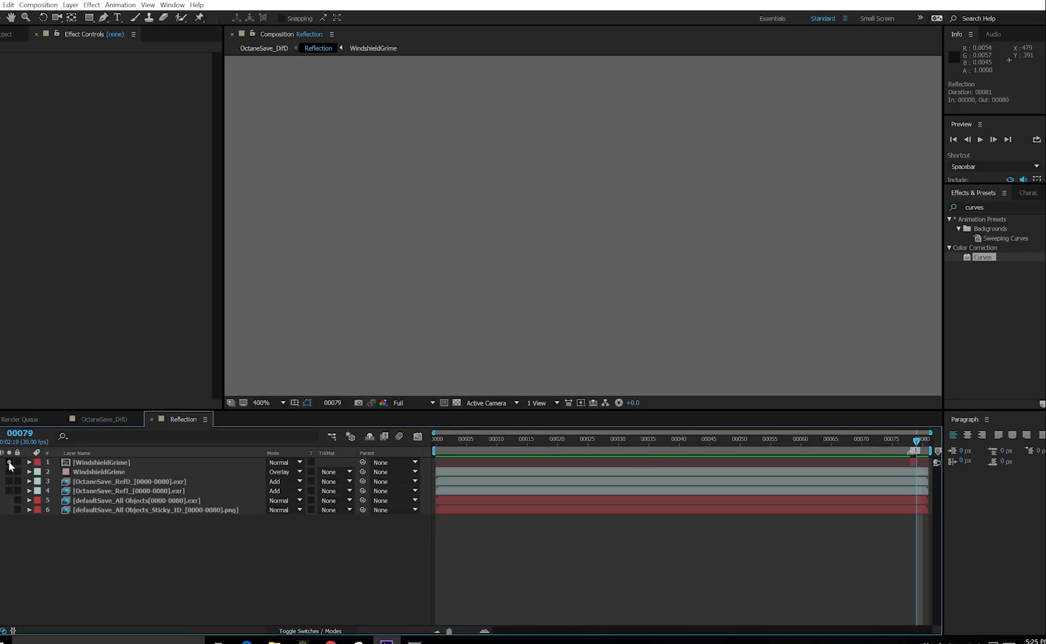
{"action": "left_click", "coordinate": [9, 463]}
{"action": "left_click_drag", "start_coordinate": [916, 444], "coordinate": [910, 444]}
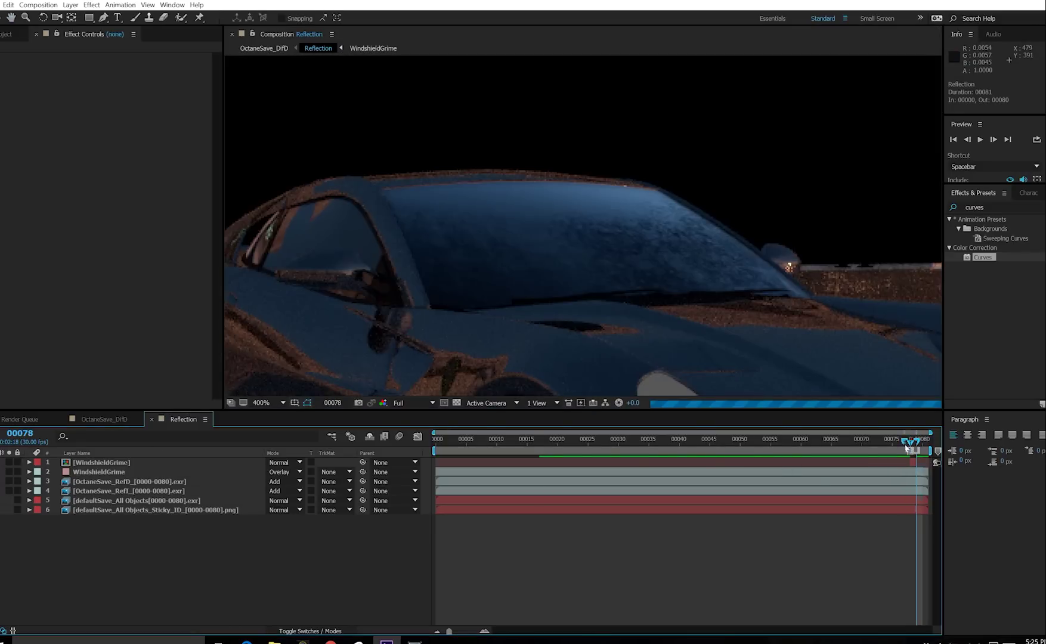
{"action": "left_click", "coordinate": [1, 462]}
Clear the captured grime paint from the WindshieldGrime solid's Paint & Stick effect
{"action": "left_click", "coordinate": [78, 472]}
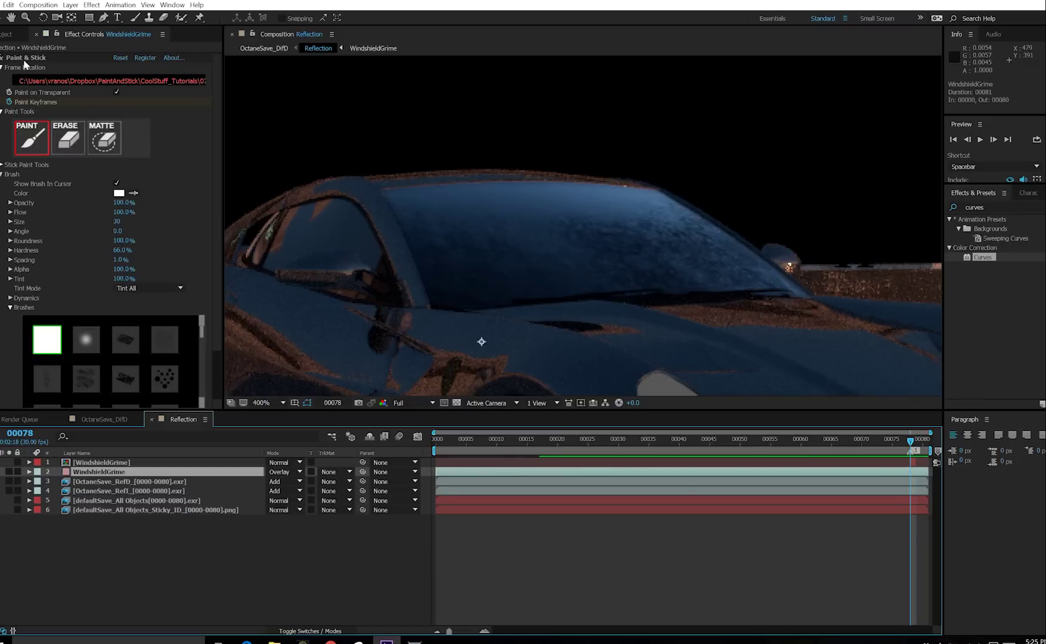
{"action": "left_click", "coordinate": [25, 59]}
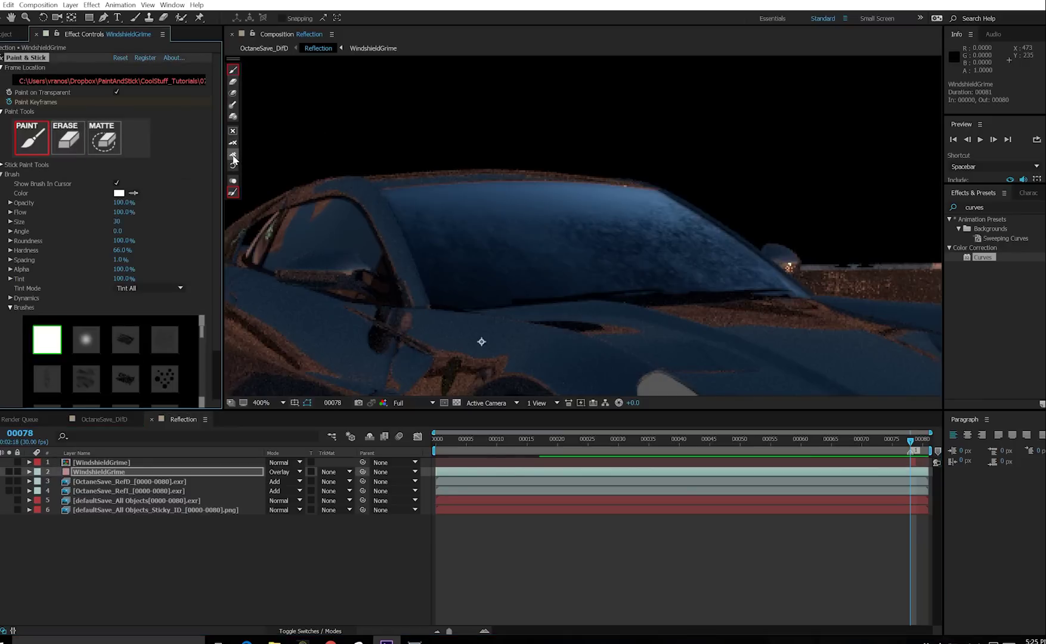
{"action": "left_click", "coordinate": [233, 156]}
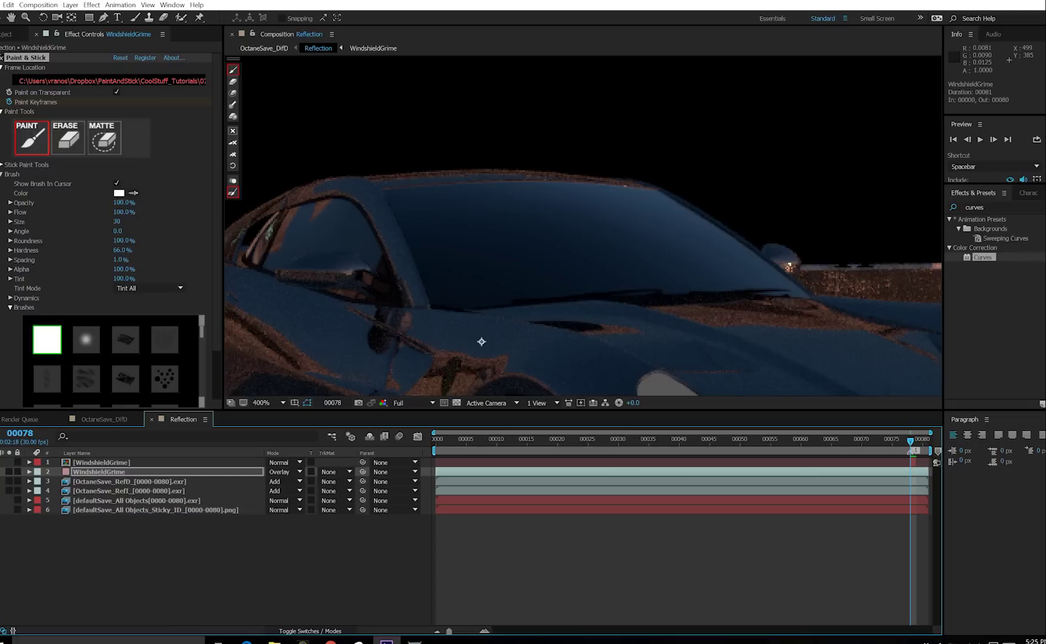
Open the WindshieldGrime precomp and add a new solid above its masked solid and grimyGlass.jpg layers
{"action": "left_click", "coordinate": [1, 462]}
{"action": "double_click", "coordinate": [86, 468]}
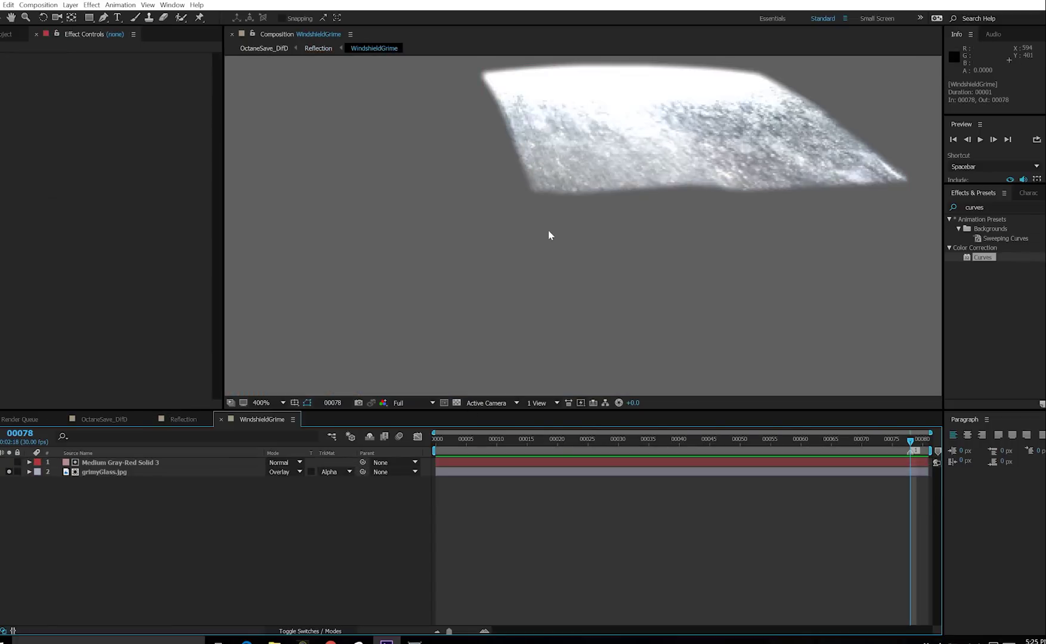
{"action": "left_click_drag", "start_coordinate": [629, 180], "coordinate": [607, 207]}
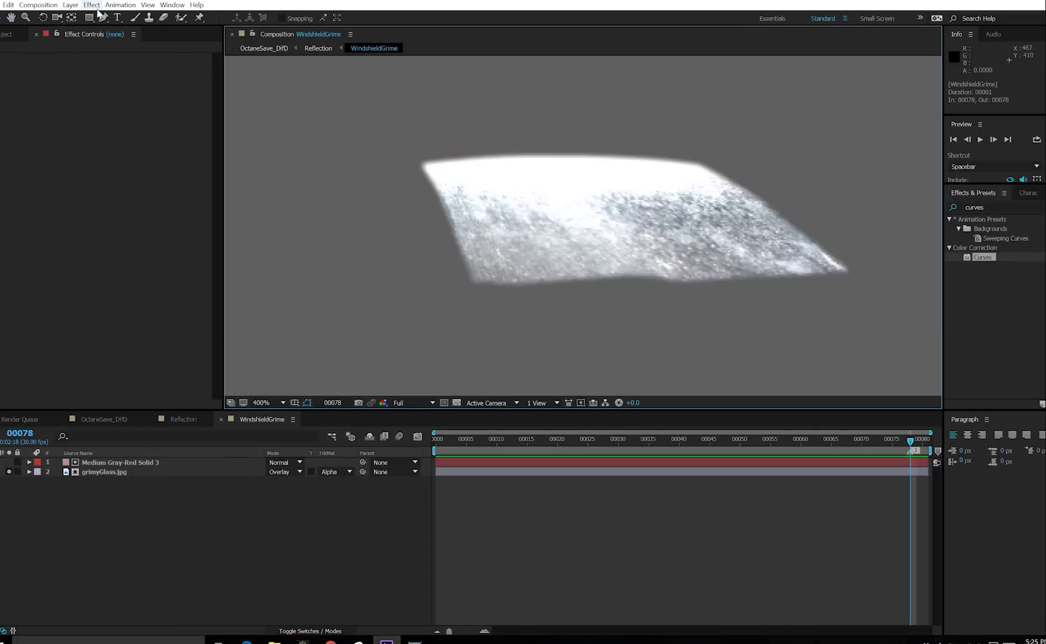
{"action": "left_click", "coordinate": [70, 5]}
{"action": "mouse_move", "coordinate": [80, 18]}
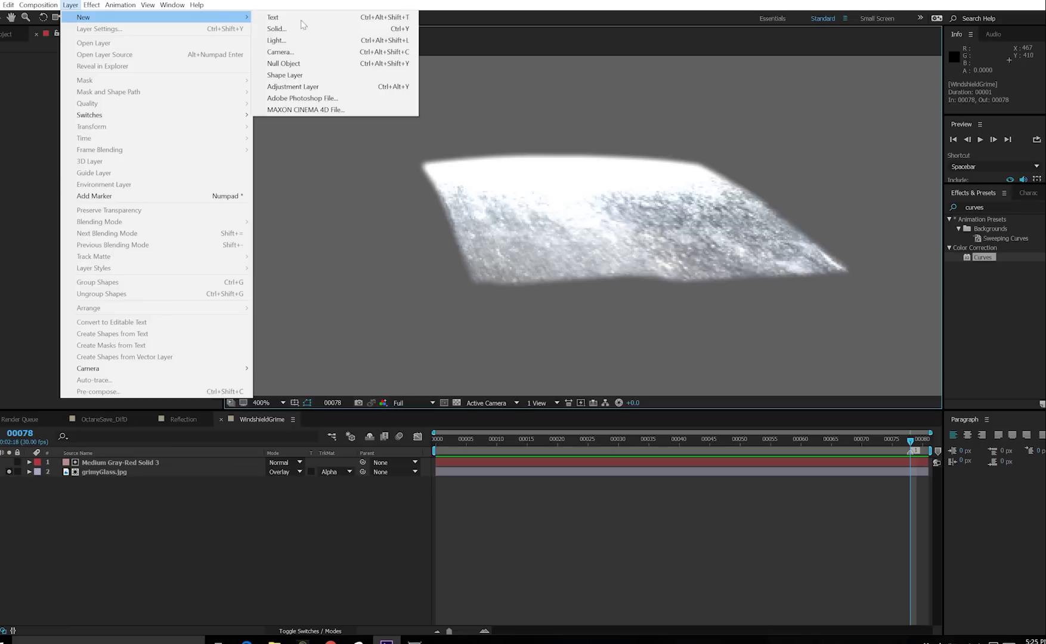
{"action": "left_click", "coordinate": [357, 28]}
{"action": "left_click", "coordinate": [371, 359]}
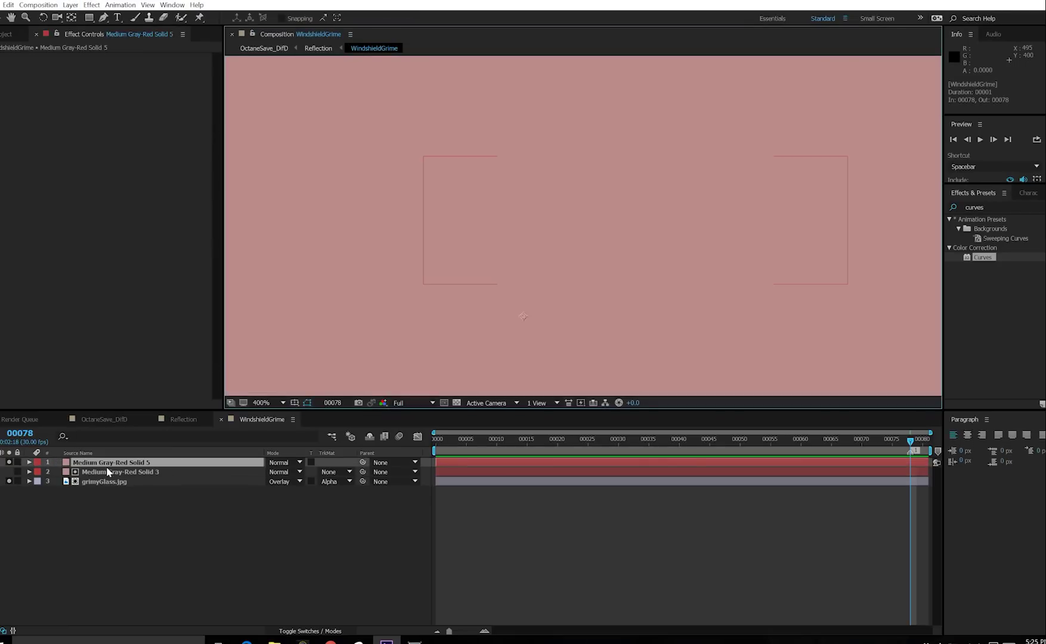
Apply Paint & Stick to the new solid and set a soft round brush to size 47, 0% hardness and 5% alpha
{"action": "left_click", "coordinate": [91, 5]}
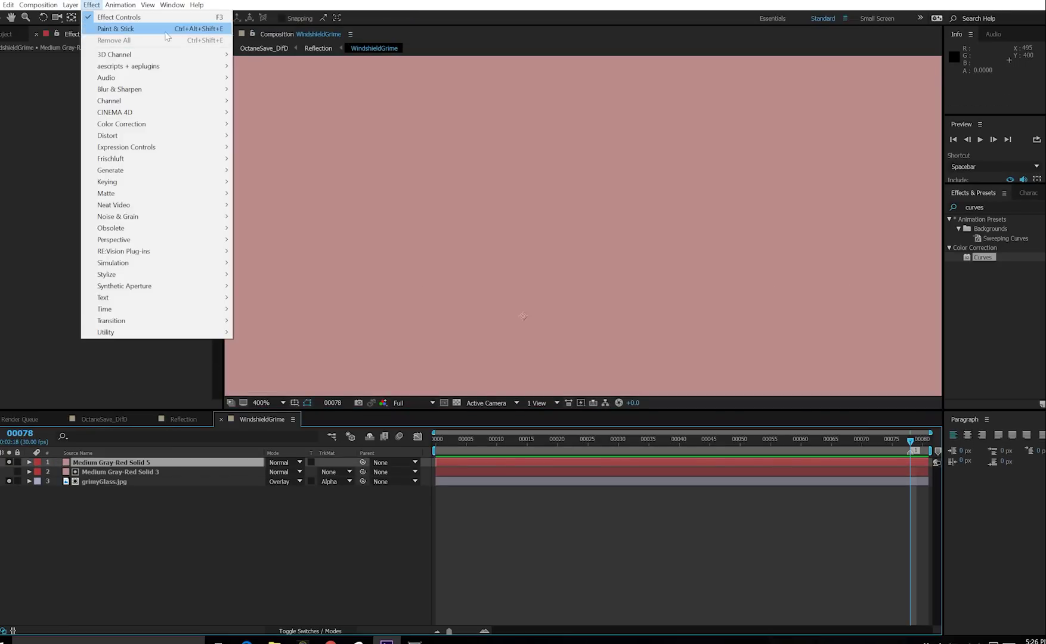
{"action": "left_click", "coordinate": [128, 29]}
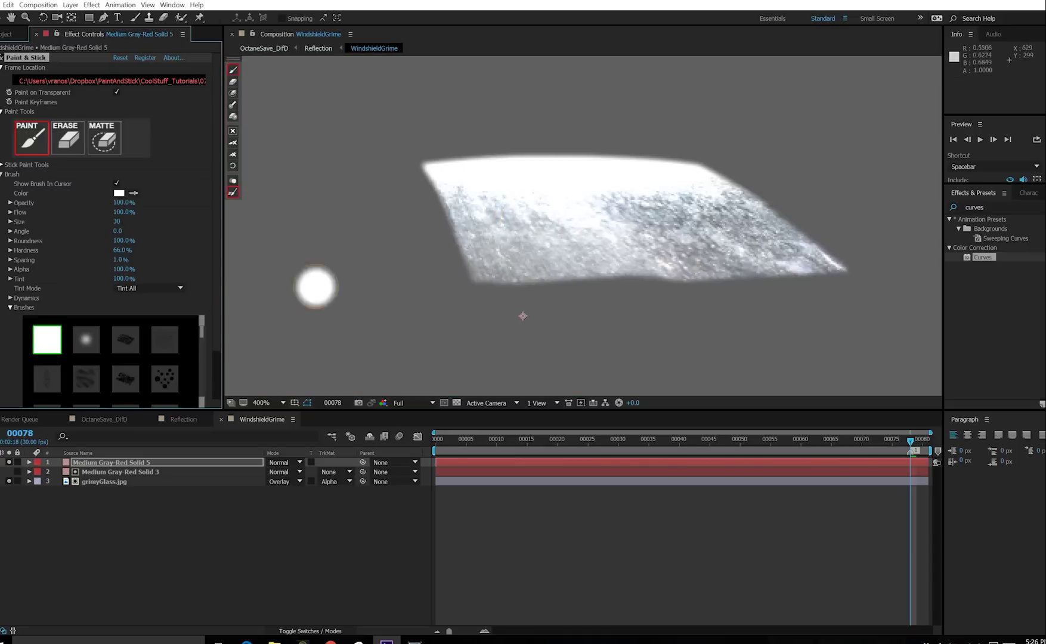
{"action": "left_click", "coordinate": [86, 339]}
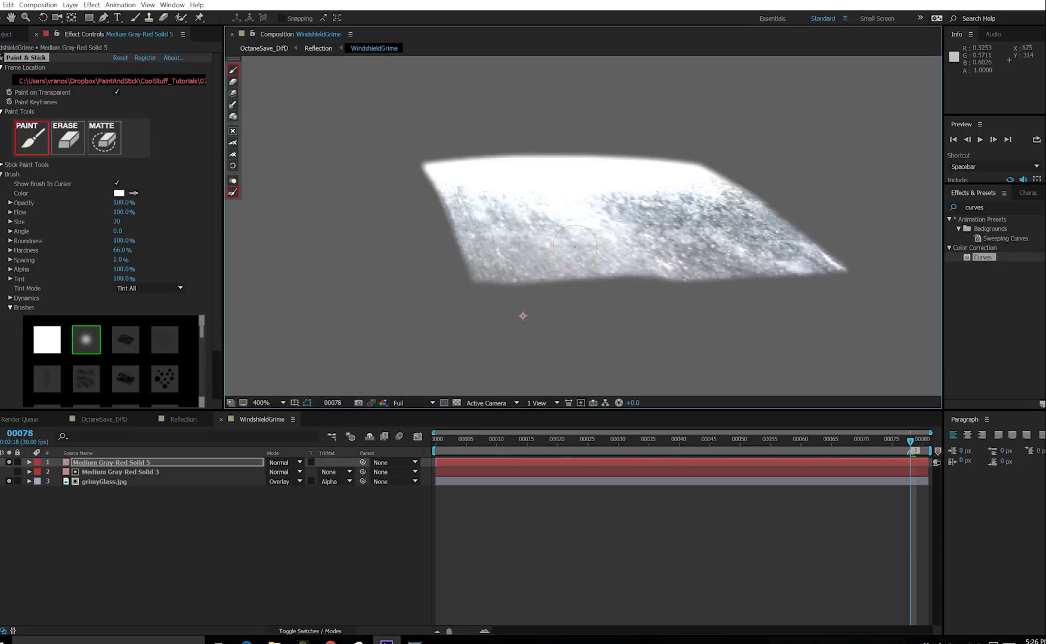
{"action": "left_click_drag", "start_coordinate": [575, 247], "coordinate": [389, 271]}
{"action": "left_click", "coordinate": [122, 270]}
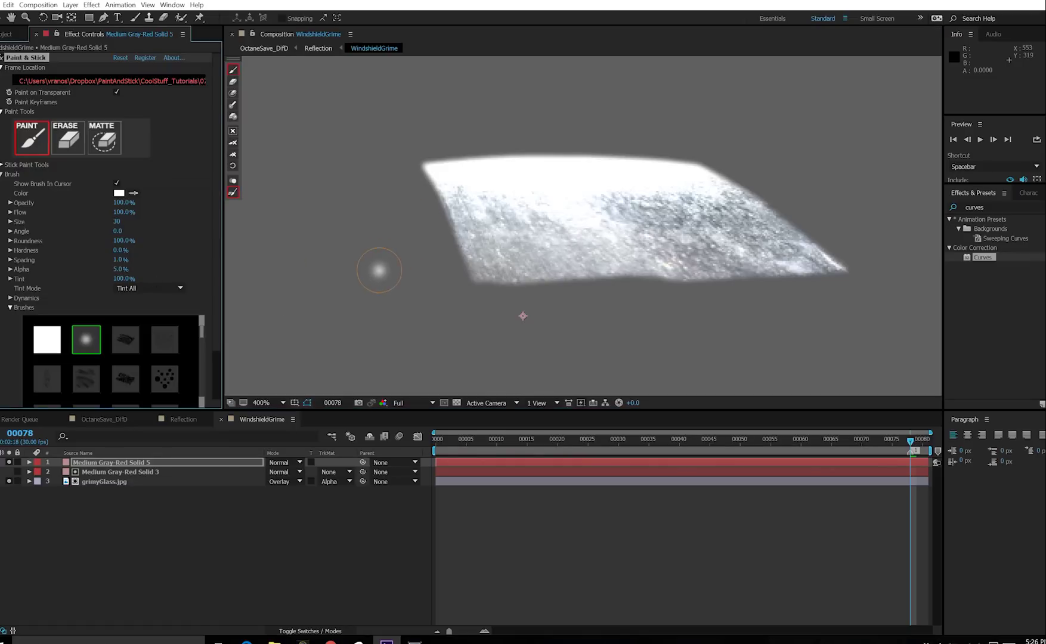
{"action": "left_click_drag", "start_coordinate": [370, 285], "coordinate": [375, 291]}
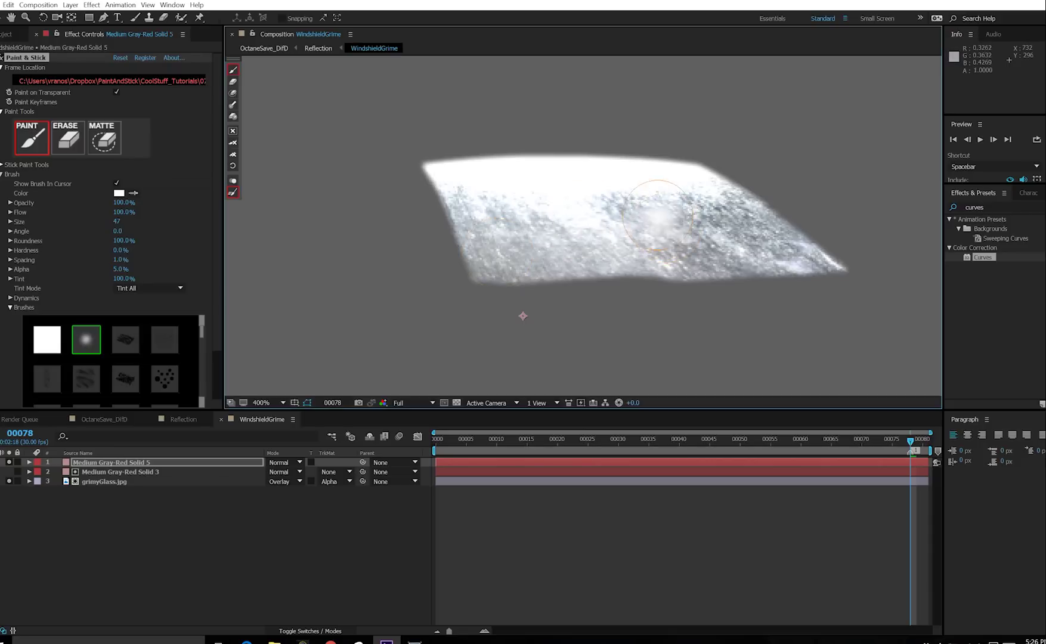
Paint faint, soft white strokes over the windshield grime to break up its bright upper edge and texture
{"action": "mouse_move", "coordinate": [623, 177]}
{"action": "left_mouse_down"}
{"action": "mouse_move", "coordinate": [562, 178]}
{"action": "mouse_move", "coordinate": [592, 189]}
{"action": "mouse_move", "coordinate": [555, 192]}
{"action": "mouse_move", "coordinate": [567, 205]}
{"action": "mouse_move", "coordinate": [530, 176]}
{"action": "mouse_move", "coordinate": [472, 167]}
{"action": "mouse_move", "coordinate": [520, 245]}
{"action": "left_mouse_up"}
{"action": "mouse_move", "coordinate": [713, 225]}
{"action": "left_mouse_down"}
{"action": "mouse_move", "coordinate": [687, 186]}
{"action": "mouse_move", "coordinate": [655, 169]}
{"action": "mouse_move", "coordinate": [446, 221]}
{"action": "left_mouse_up"}
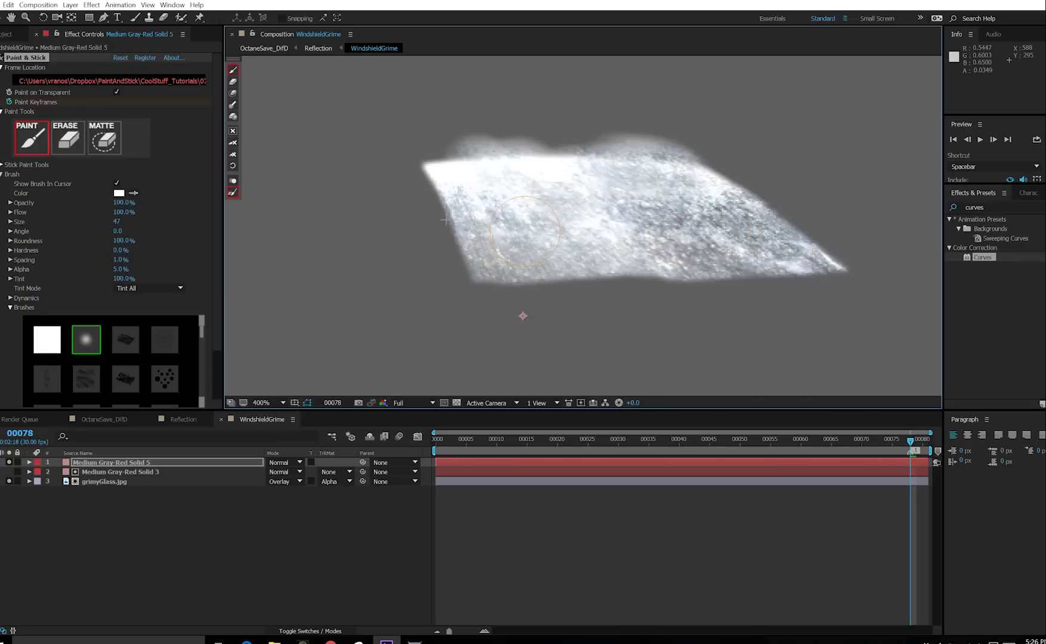
{"action": "left_click_drag", "start_coordinate": [561, 160], "coordinate": [545, 174]}
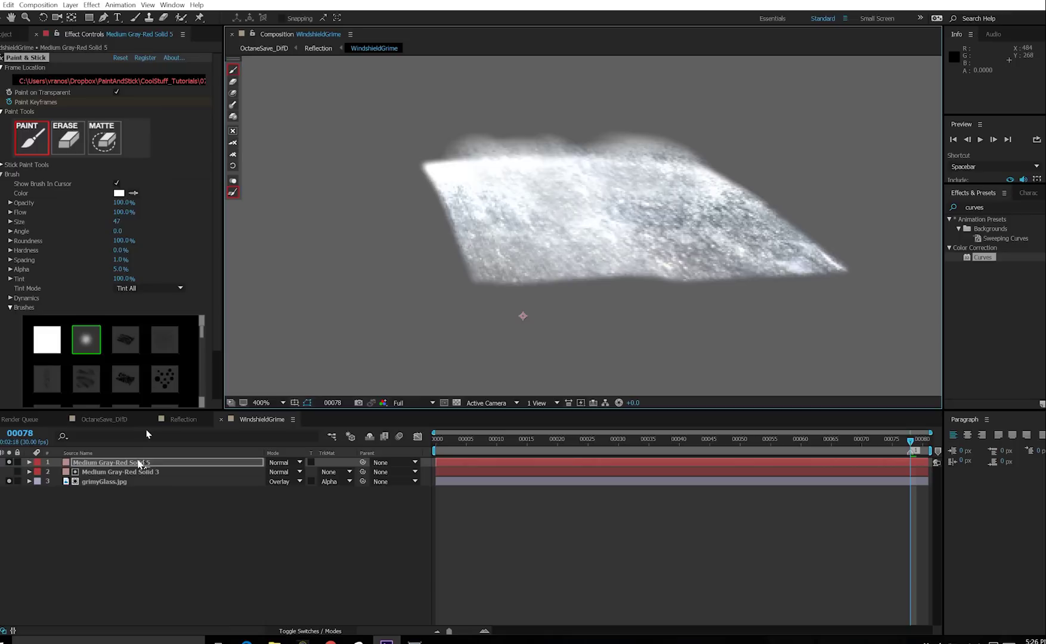
Replace grimyGlass.jpg's track matte with the masked solid, placed above the paint solid and set to Stencil Alpha mode
{"action": "left_click", "coordinate": [338, 481]}
{"action": "left_click", "coordinate": [339, 493]}
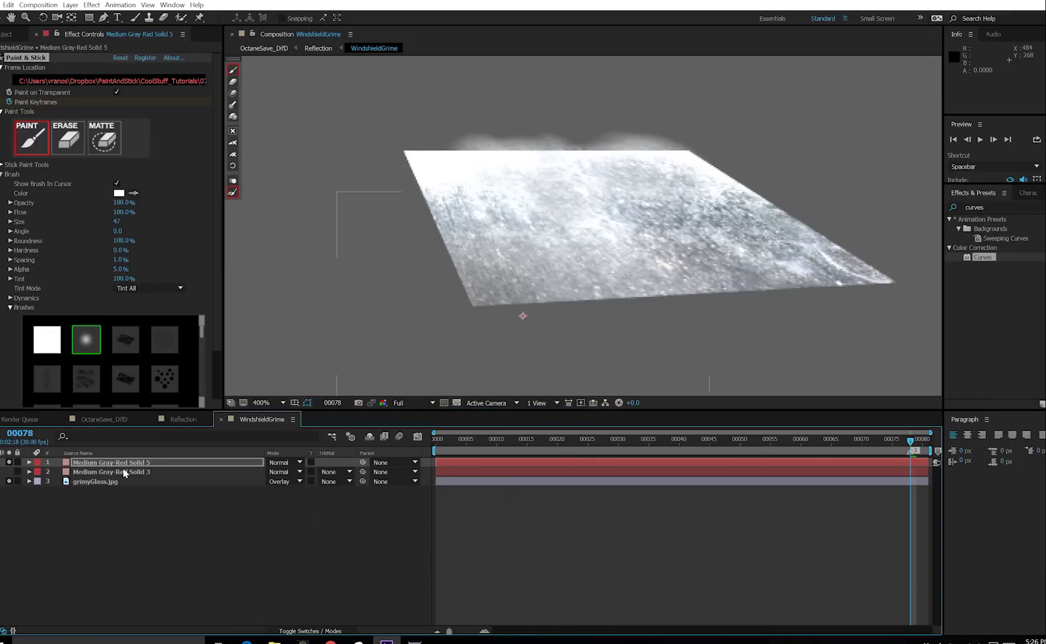
{"action": "left_click", "coordinate": [119, 472]}
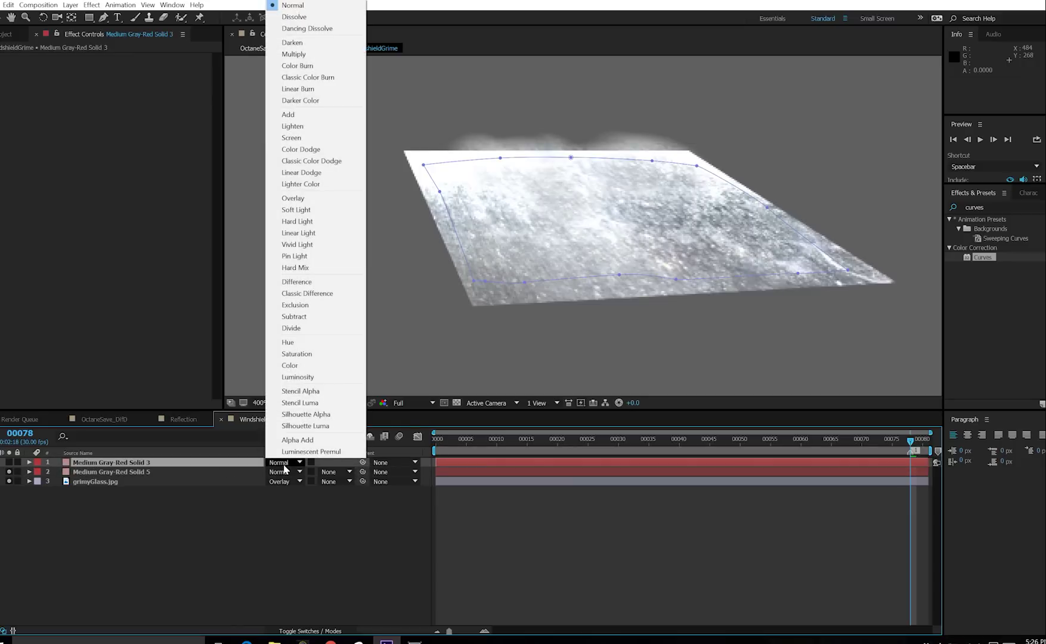
{"action": "left_click", "coordinate": [299, 415]}
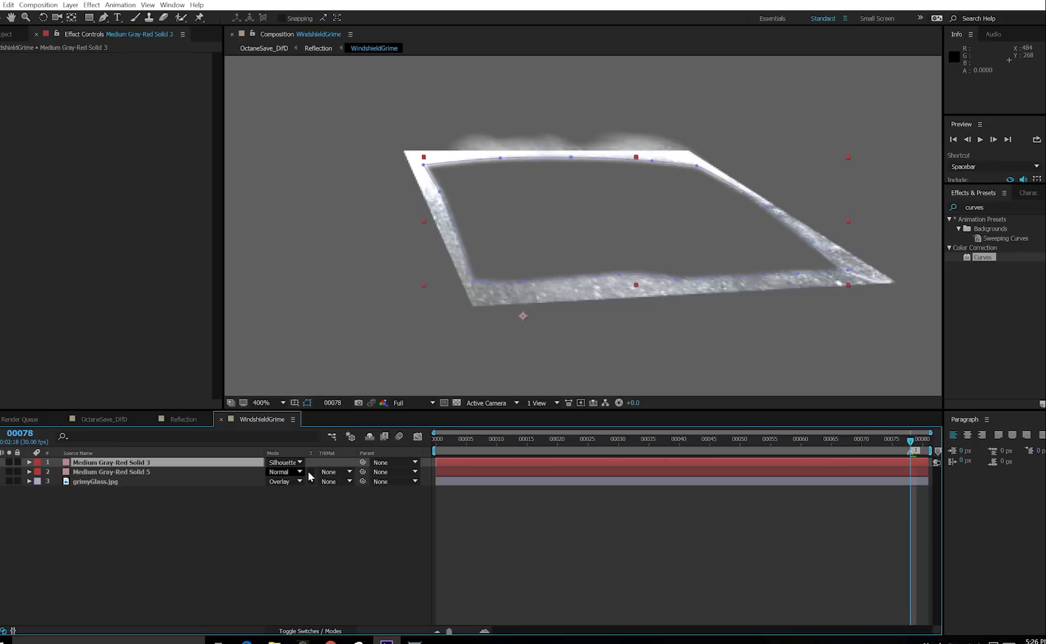
{"action": "left_click", "coordinate": [292, 462]}
{"action": "left_click", "coordinate": [306, 391]}
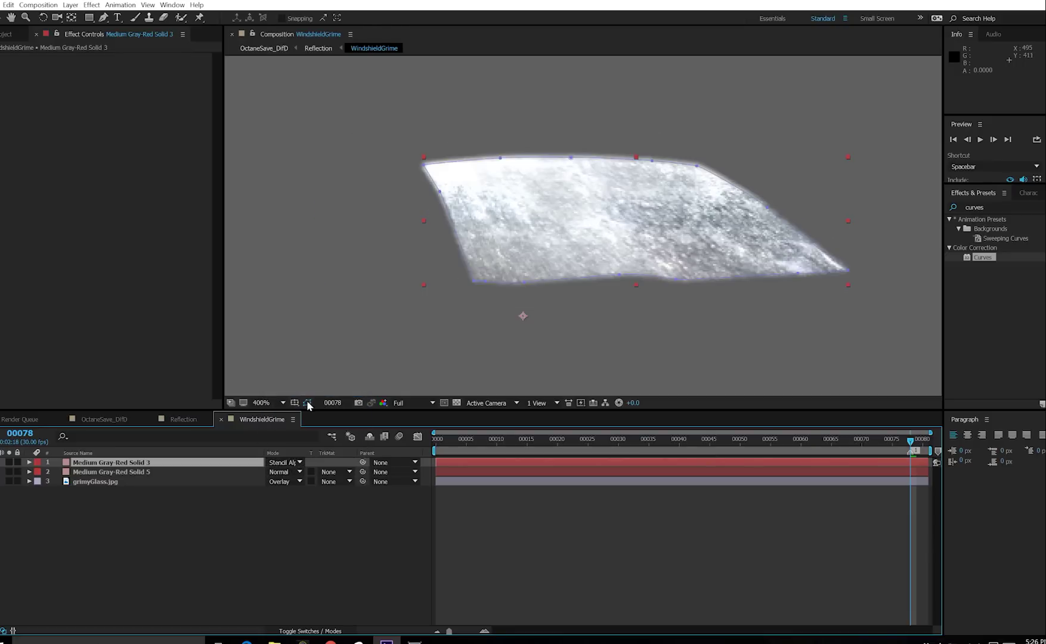
{"action": "left_click", "coordinate": [150, 484]}
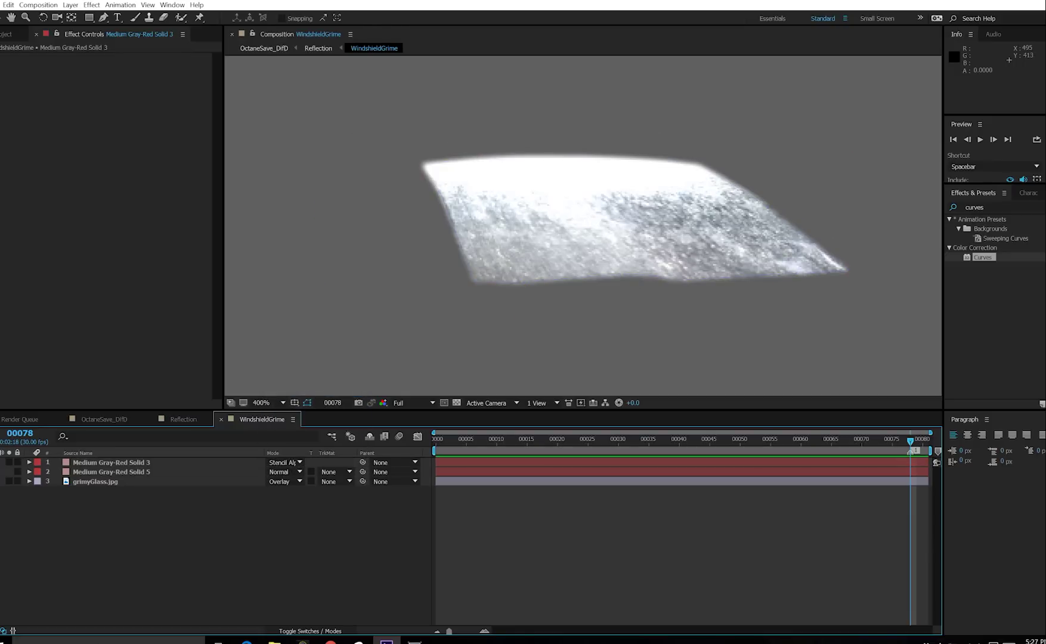
In the Reflection composition, solo the WindshieldGrime precomp and capture it as paint with the WindshieldGrime solid's Paint & Stick effect
{"action": "key", "text": "Tab"}
{"action": "left_click", "coordinate": [247, 537]}
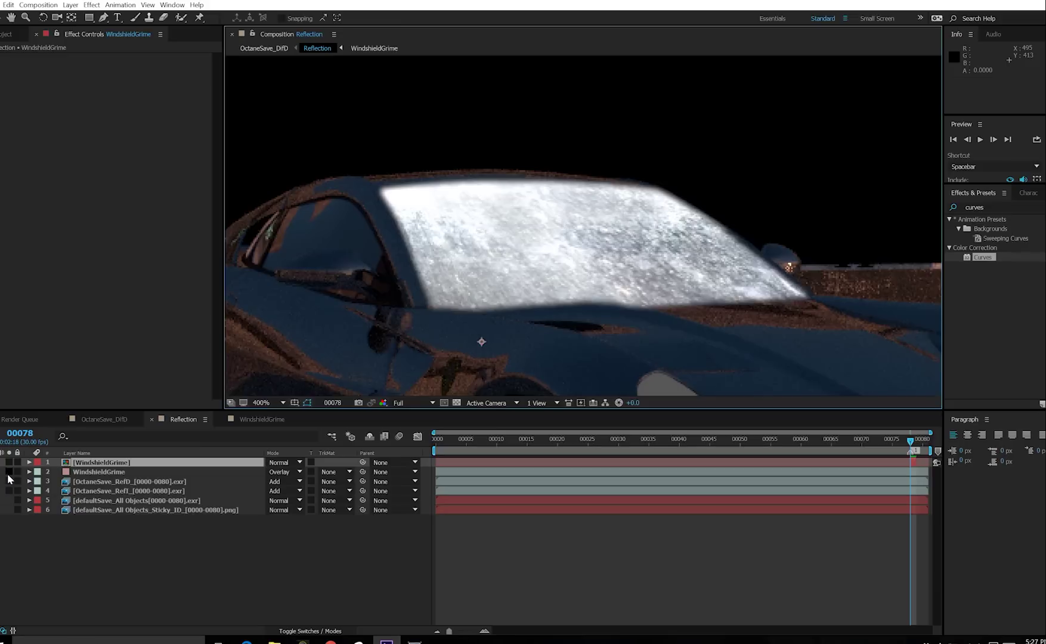
{"action": "left_click", "coordinate": [9, 462]}
{"action": "left_click", "coordinate": [101, 472]}
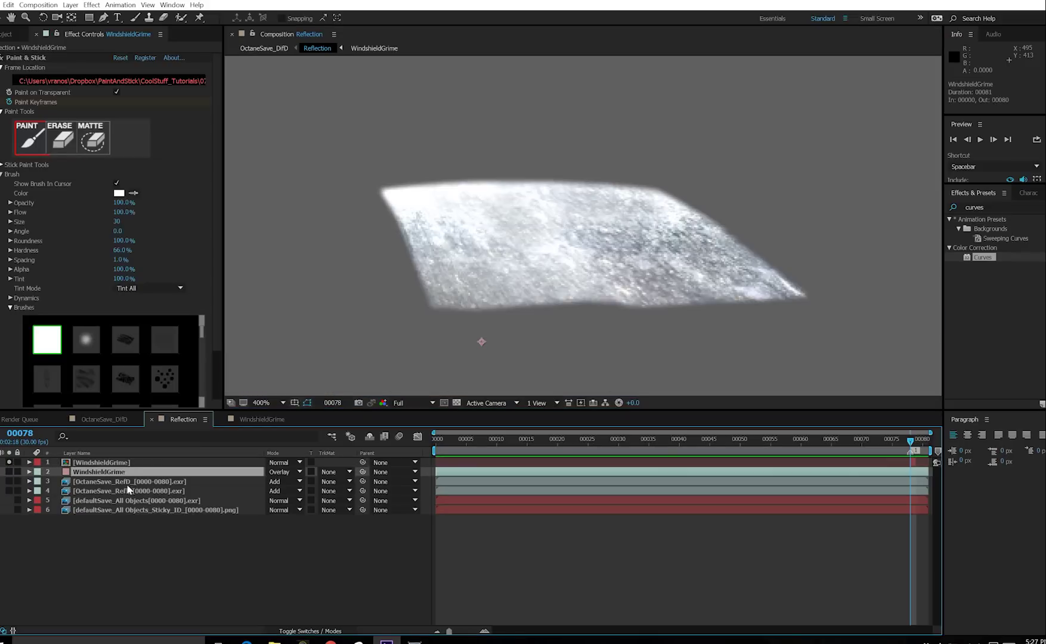
{"action": "left_click", "coordinate": [21, 60]}
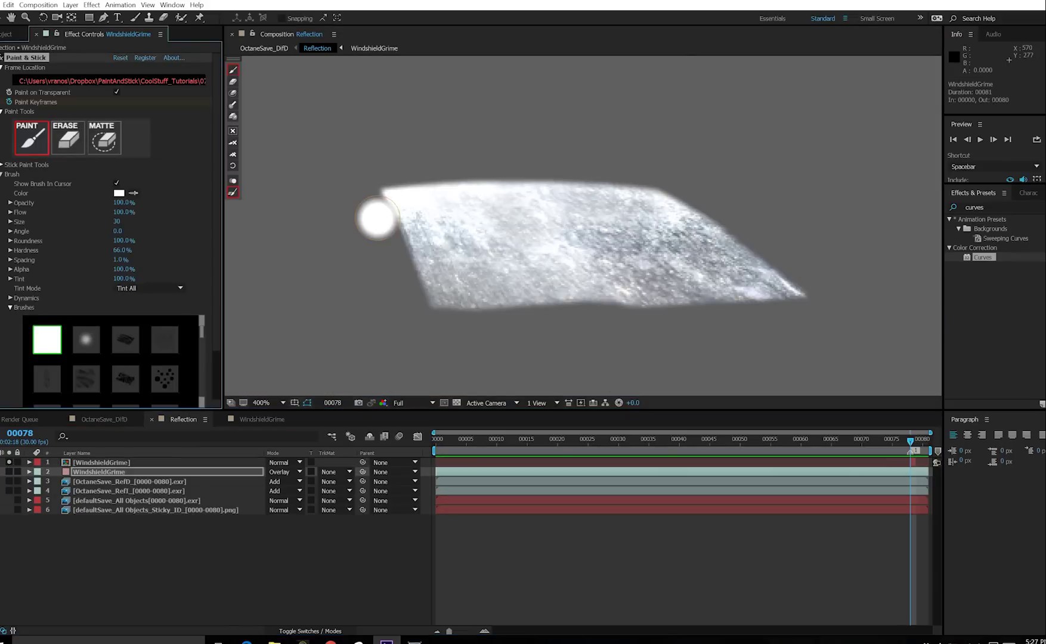
{"action": "key", "text": "c"}
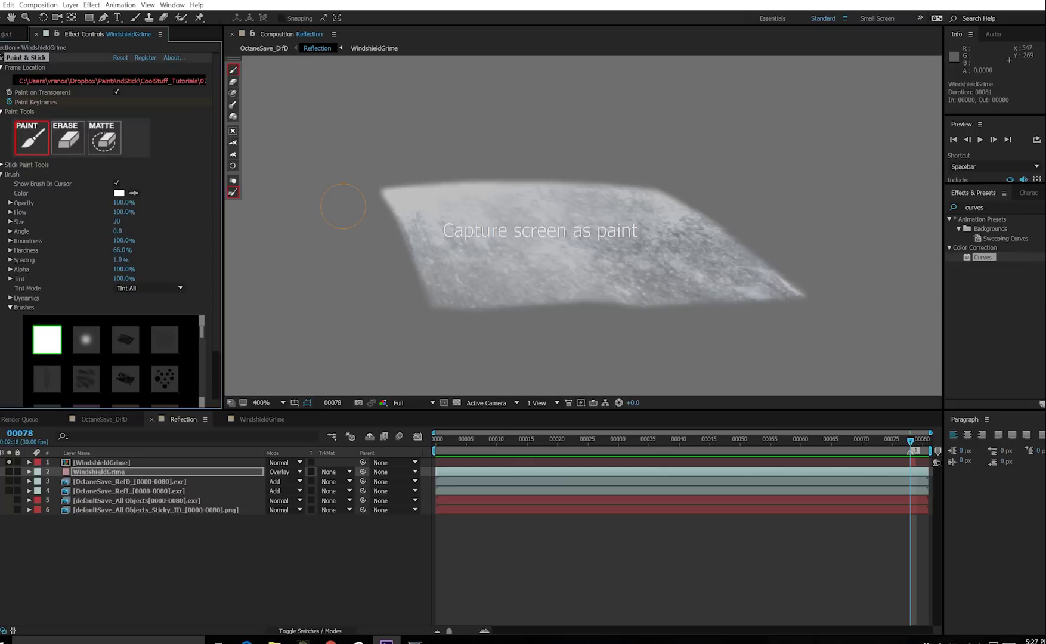
{"action": "left_click", "coordinate": [342, 206]}
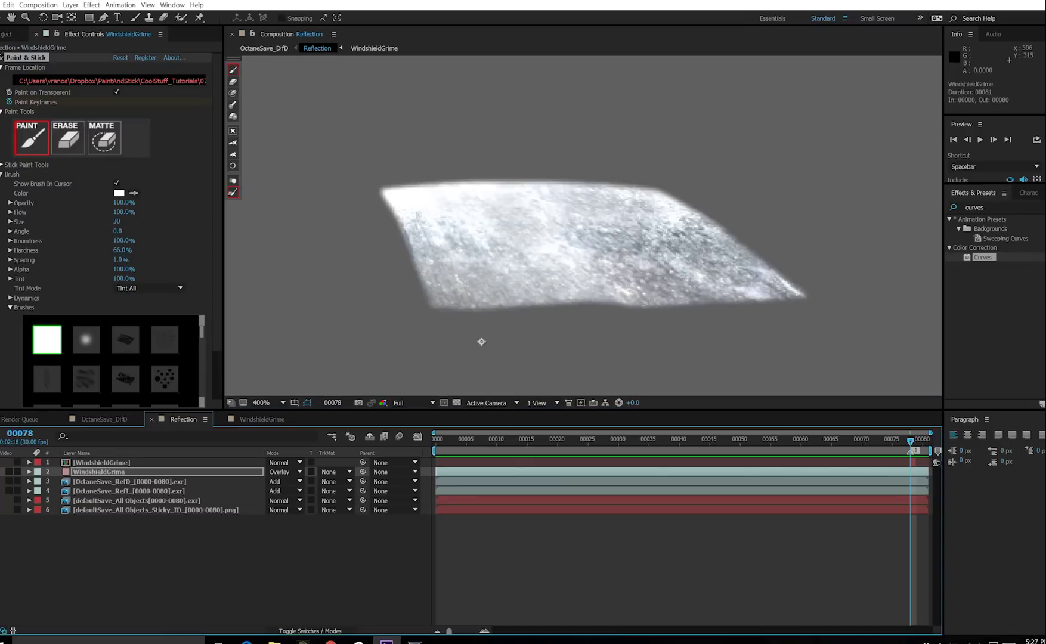
Turn off the WindshieldGrime precomp, stick the solid's captured grime paint across the frames, and check frame 58
{"action": "left_click", "coordinate": [9, 462]}
{"action": "left_click", "coordinate": [127, 465]}
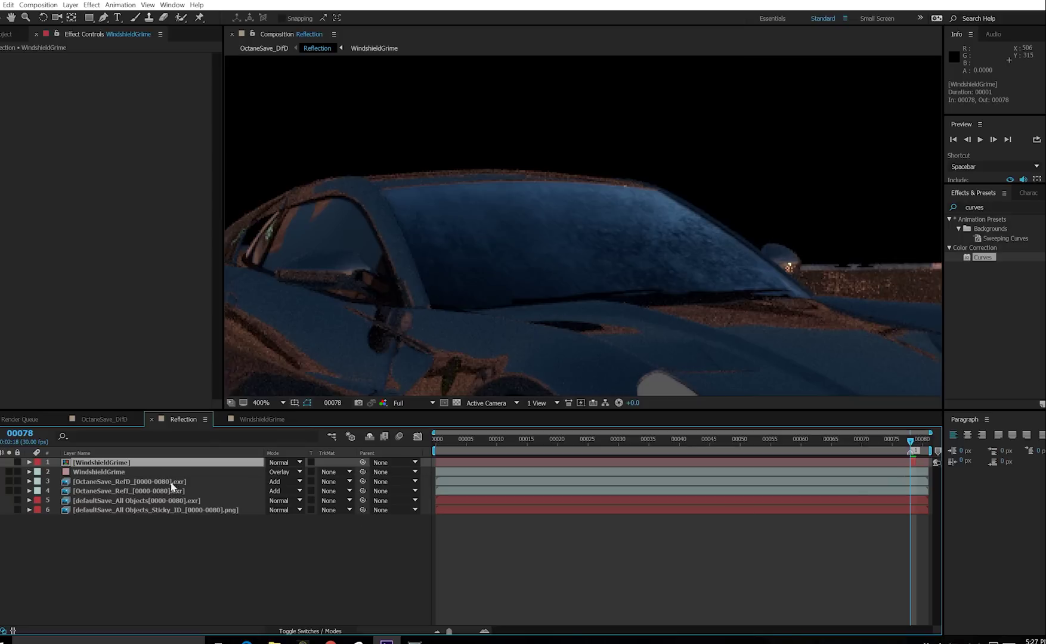
{"action": "left_click", "coordinate": [121, 474]}
{"action": "left_click", "coordinate": [27, 57]}
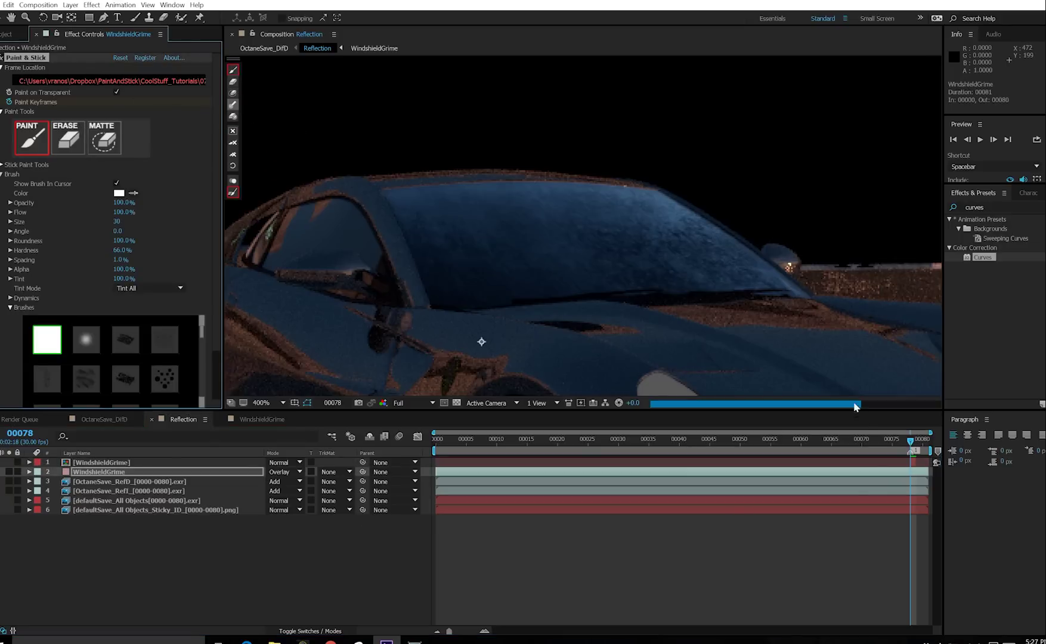
{"action": "left_click_drag", "start_coordinate": [893, 442], "coordinate": [788, 444]}
{"action": "scroll", "coordinate": [593, 225], "scroll_direction": "down", "scroll_amount": 1}
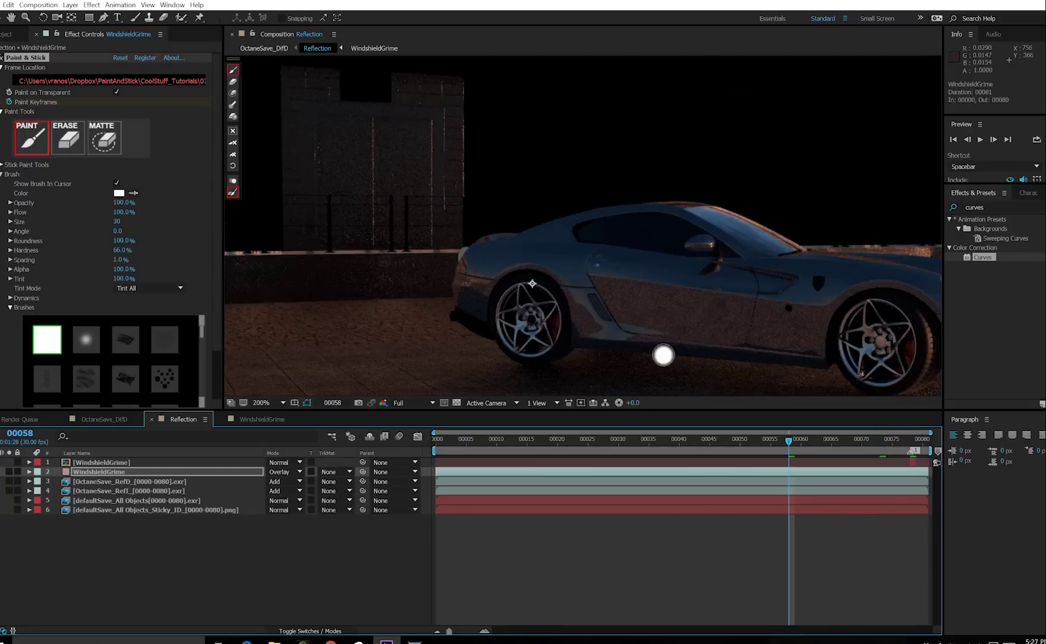
Preview the car shot in the OctaneSave_DifD composition, then stop and examine the windshield up close at frame 78
{"action": "key", "text": "Tab"}
{"action": "left_click", "coordinate": [581, 563]}
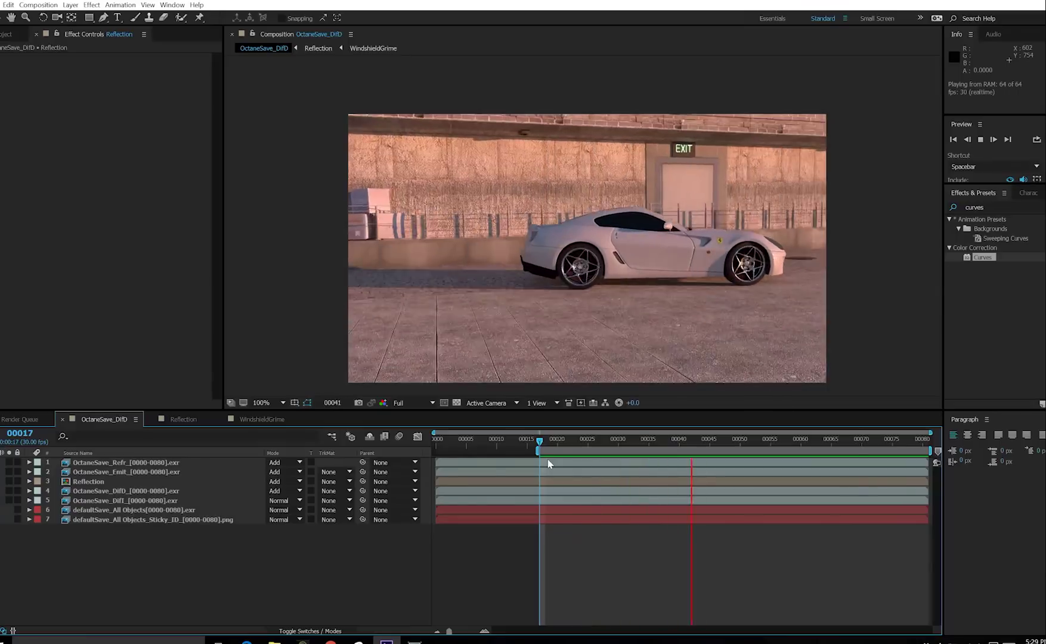
{"action": "key", "text": "space"}
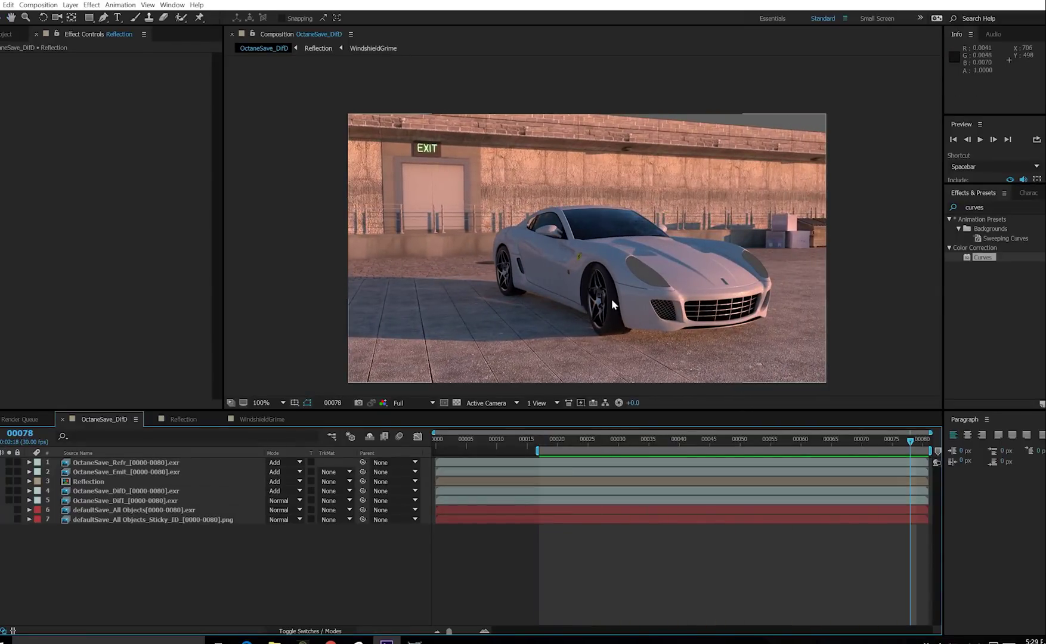
{"action": "scroll", "coordinate": [611, 299], "scroll_direction": "up", "scroll_amount": 1}
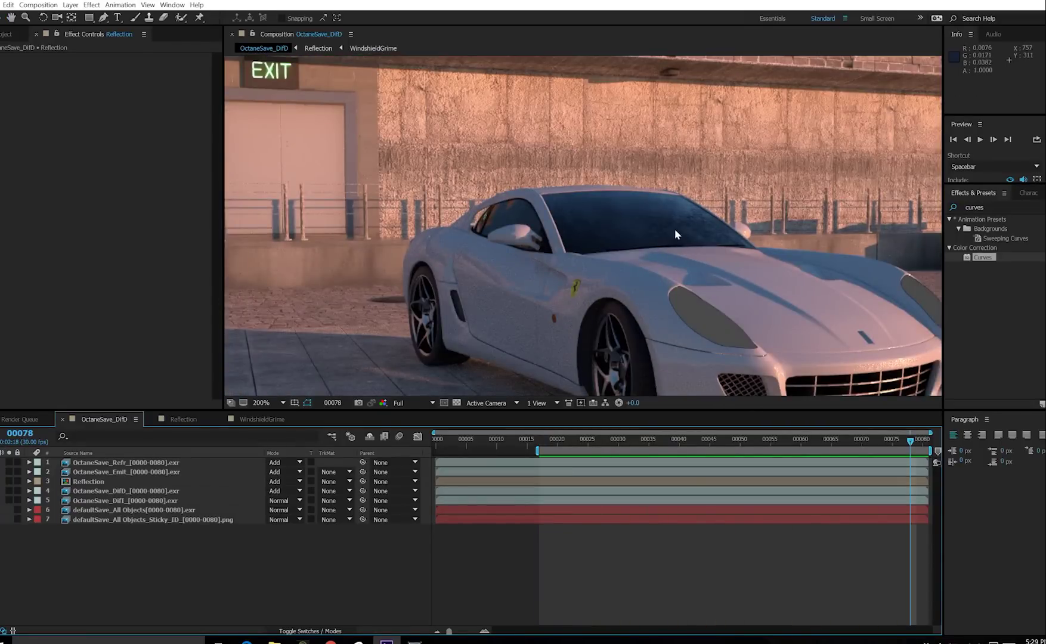
{"action": "left_click_drag", "start_coordinate": [675, 234], "coordinate": [598, 208]}
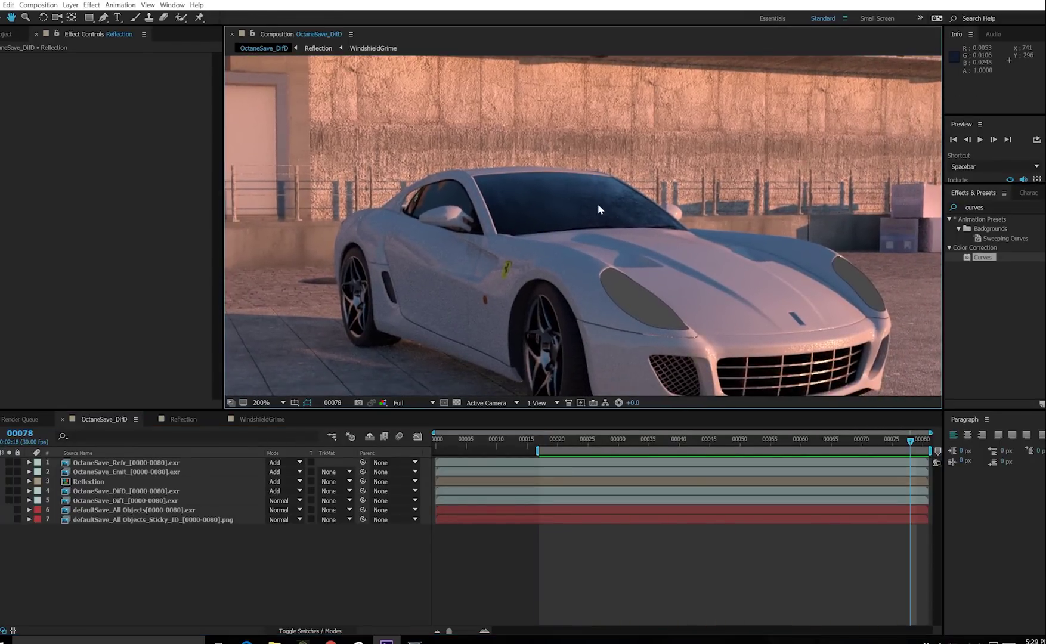
{"action": "scroll", "coordinate": [598, 204], "scroll_direction": "down", "scroll_amount": 1}
{"action": "left_click_drag", "start_coordinate": [532, 233], "coordinate": [556, 240]}
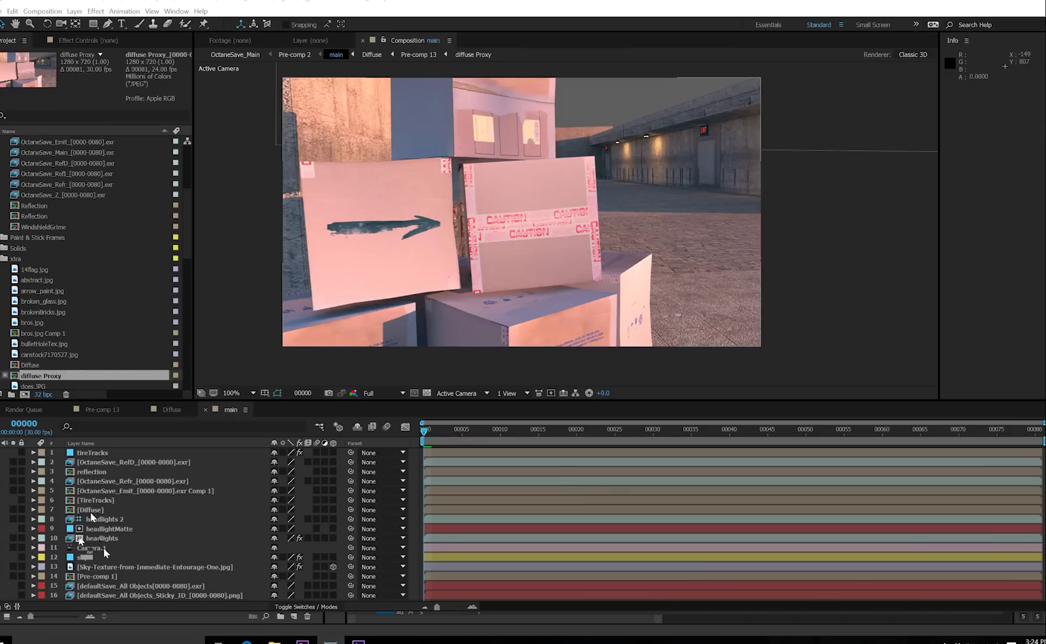
Open Pre-comp 13 from the Diffuse composition and show the Paint&Stick-02.ai logo on the caution box
{"action": "double_click", "coordinate": [99, 509]}
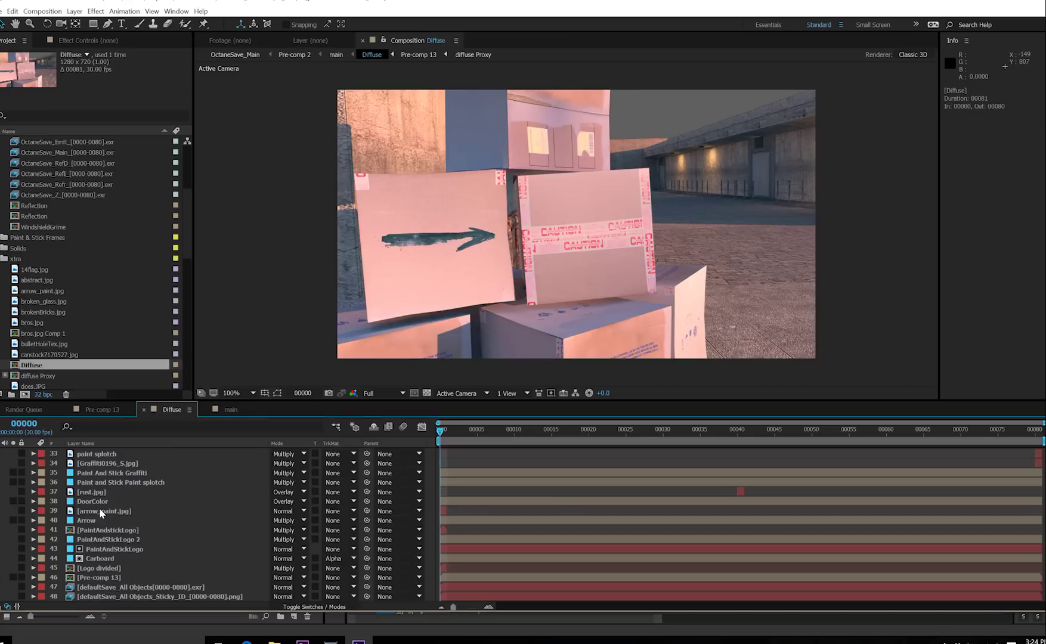
{"action": "double_click", "coordinate": [98, 577]}
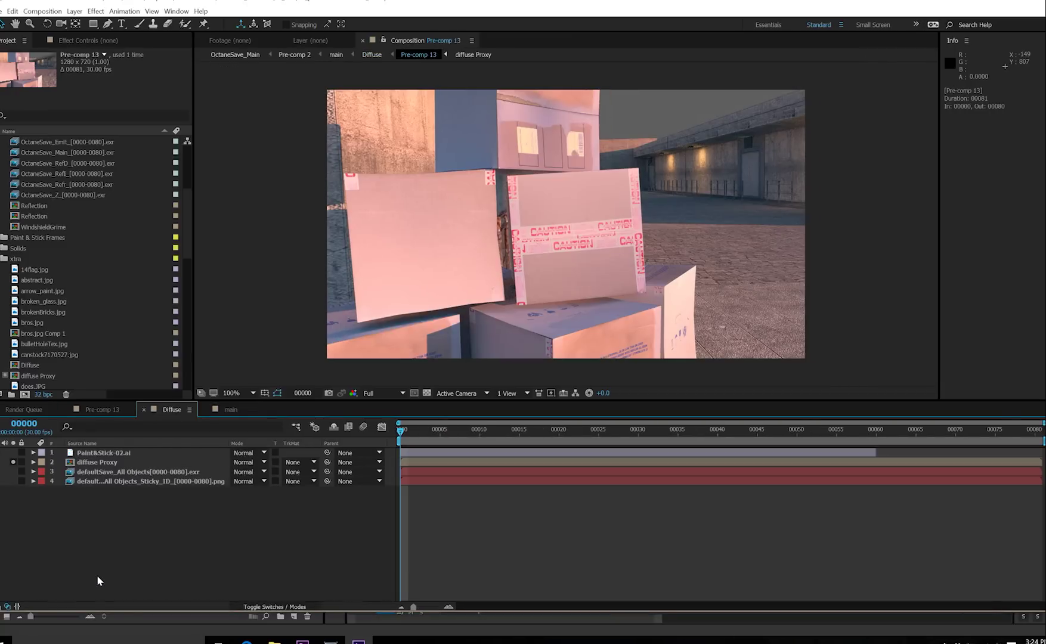
{"action": "left_click", "coordinate": [12, 453]}
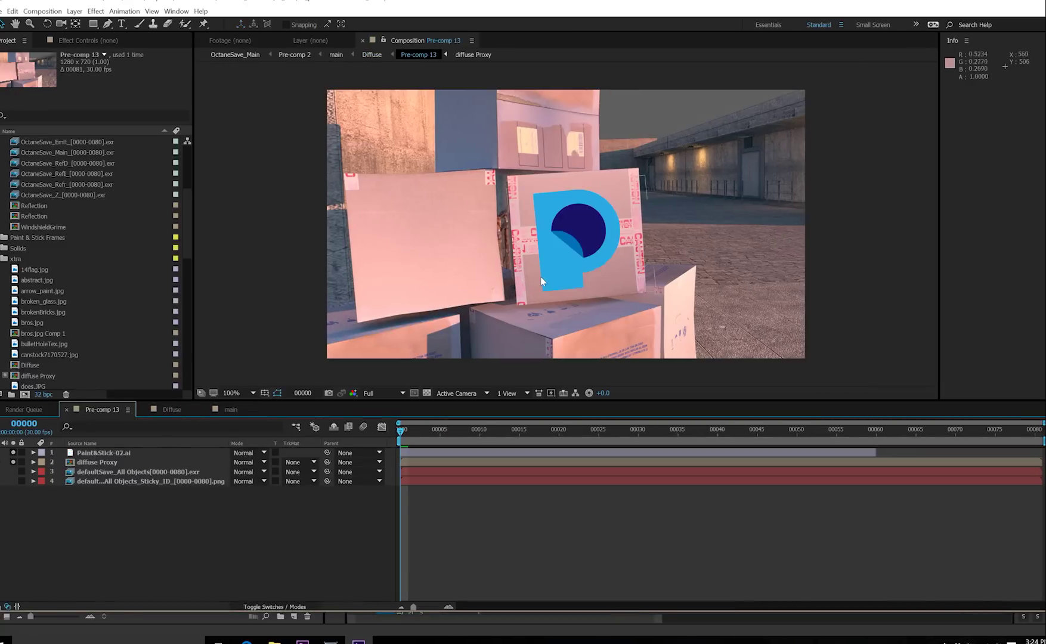
Set the Paint&Stick-02.ai logo to Multiply mode and shift it on the caution box to position 663, 407
{"action": "left_click_drag", "start_coordinate": [553, 264], "coordinate": [552, 261]}
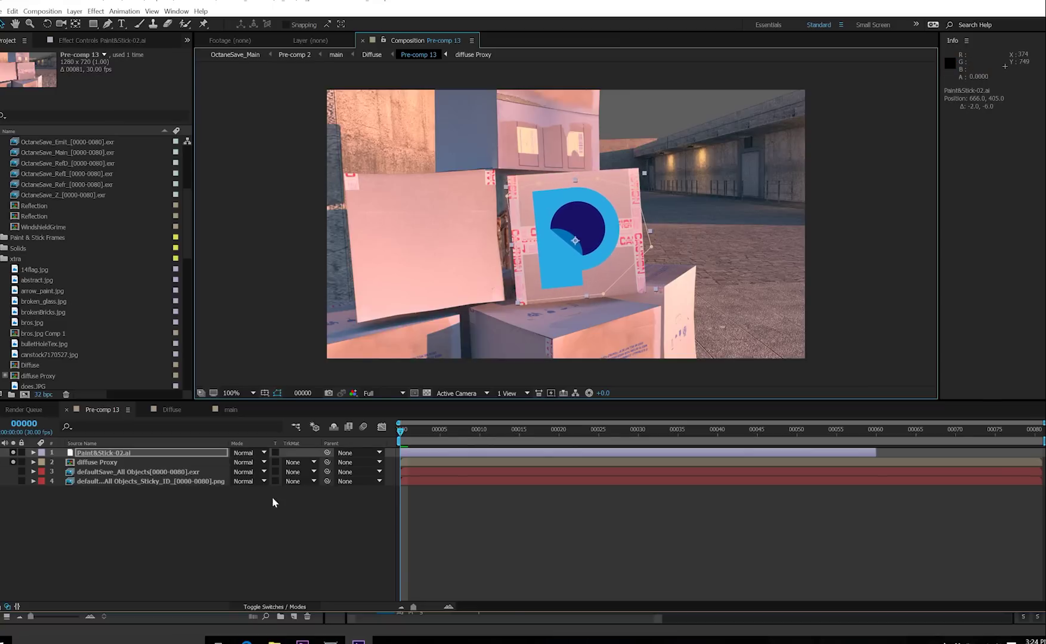
{"action": "left_click", "coordinate": [263, 453]}
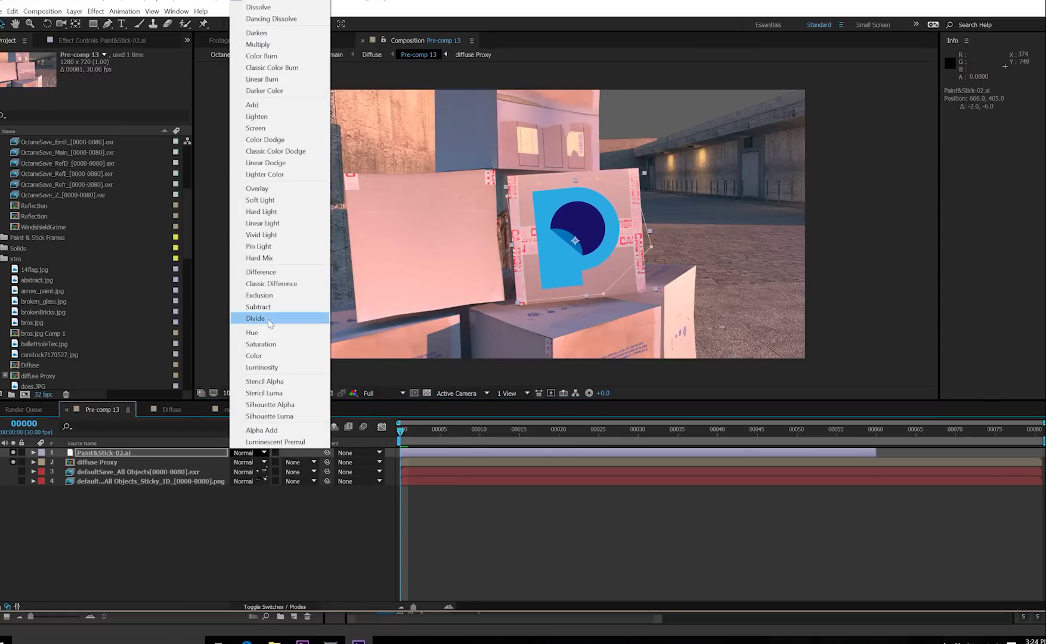
{"action": "left_click", "coordinate": [263, 45]}
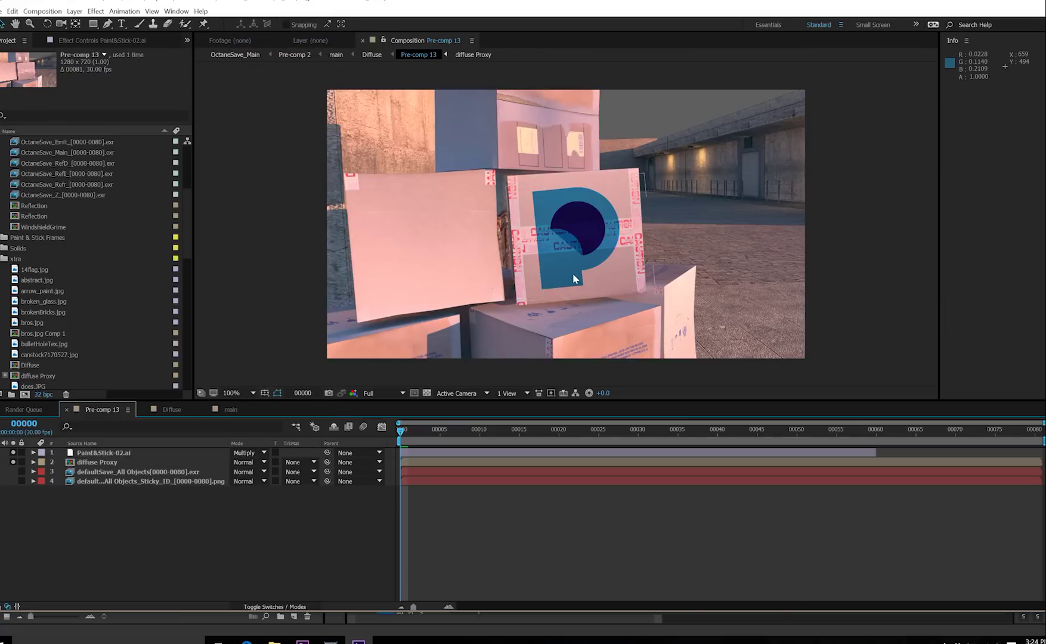
{"action": "left_click_drag", "start_coordinate": [575, 278], "coordinate": [573, 279]}
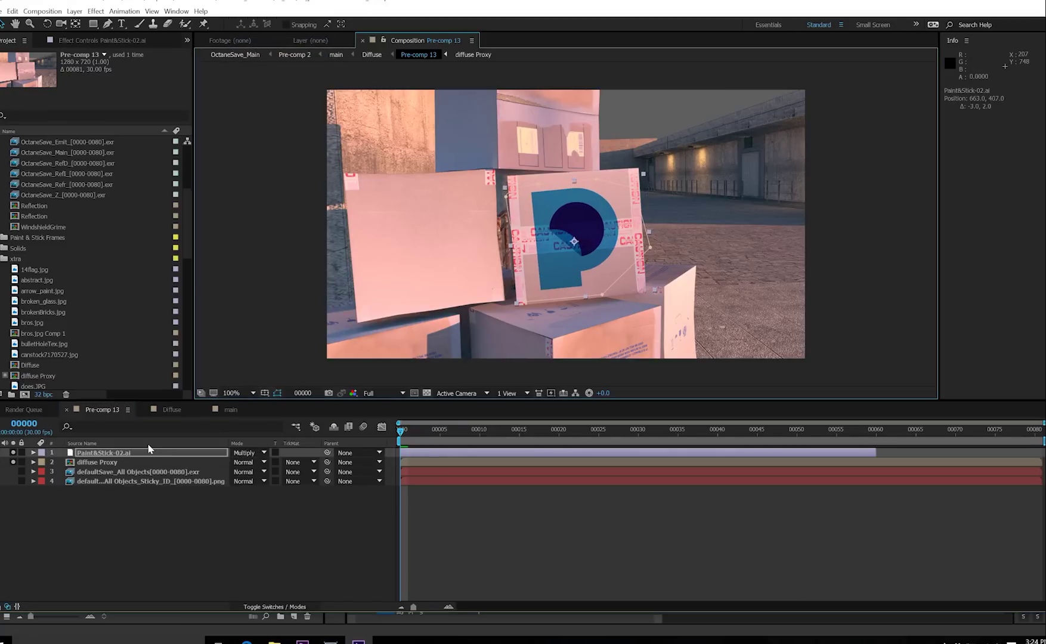
Duplicate the logo, set the copy to Normal mode, and place it beside the caution box at position 978, 374
{"action": "key", "text": "ctrl+d"}
{"action": "left_click_drag", "start_coordinate": [590, 269], "coordinate": [745, 257]}
{"action": "left_click", "coordinate": [258, 453]}
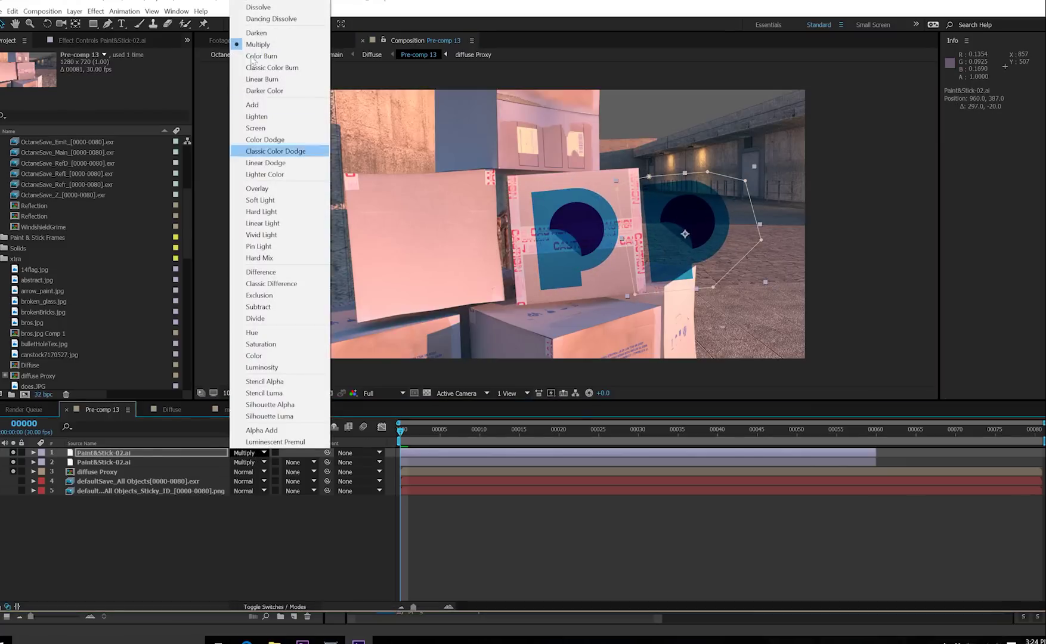
{"action": "left_click", "coordinate": [257, 3]}
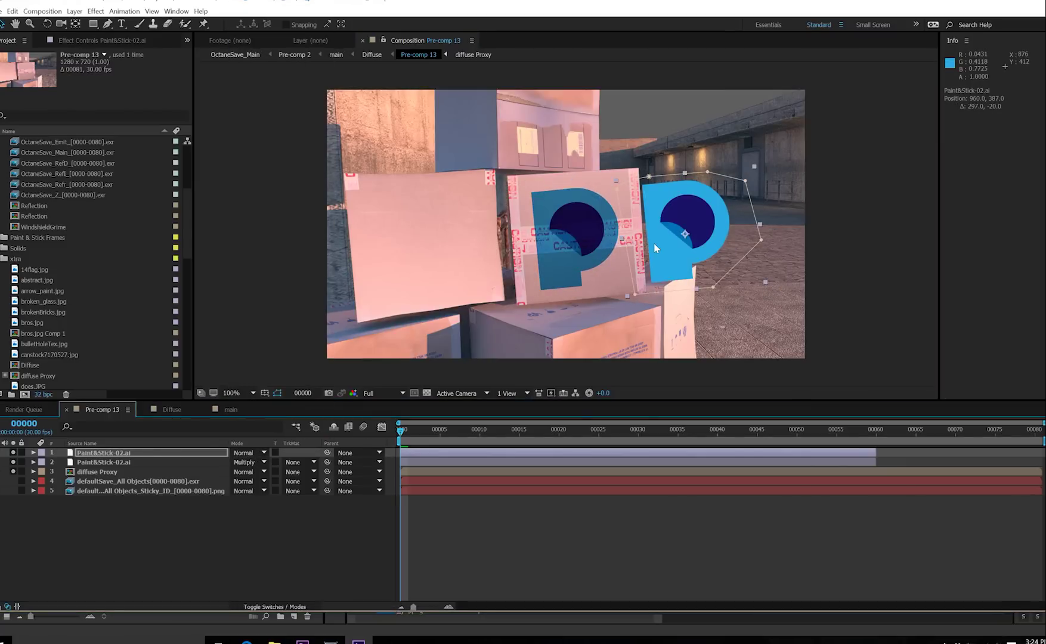
{"action": "mouse_move", "coordinate": [661, 249]}
{"action": "left_mouse_down"}
{"action": "mouse_move", "coordinate": [644, 247]}
{"action": "mouse_move", "coordinate": [668, 242]}
{"action": "left_mouse_up"}
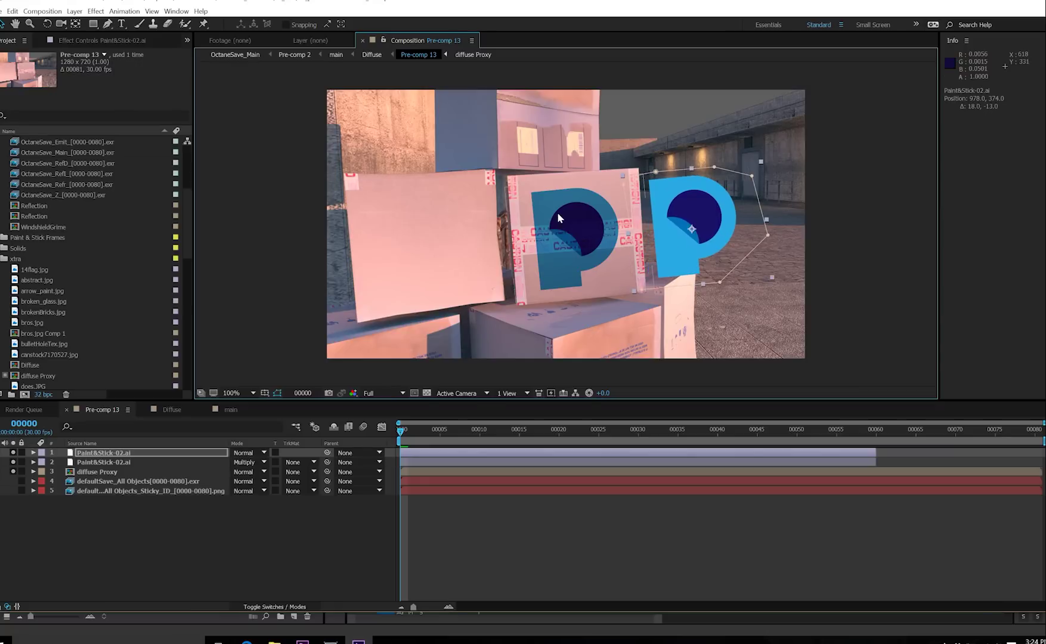
Hide both Paint&Stick-02.ai logo layers and add an adjustment layer directly above diffuse Proxy
{"action": "key", "text": "F2"}
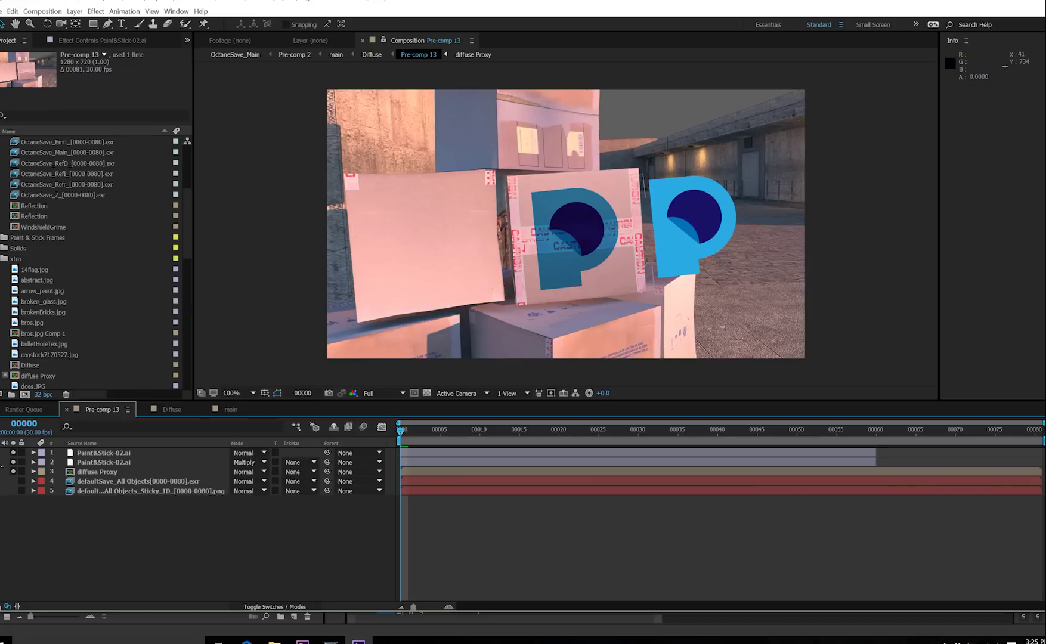
{"action": "left_click_drag", "start_coordinate": [13, 452], "coordinate": [13, 462]}
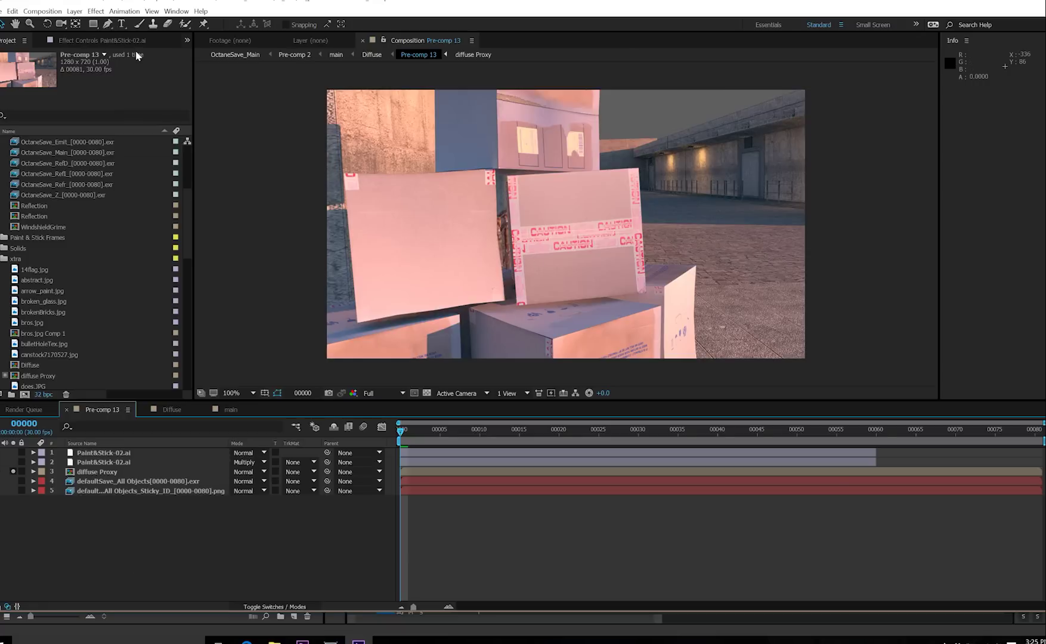
{"action": "left_click", "coordinate": [74, 11]}
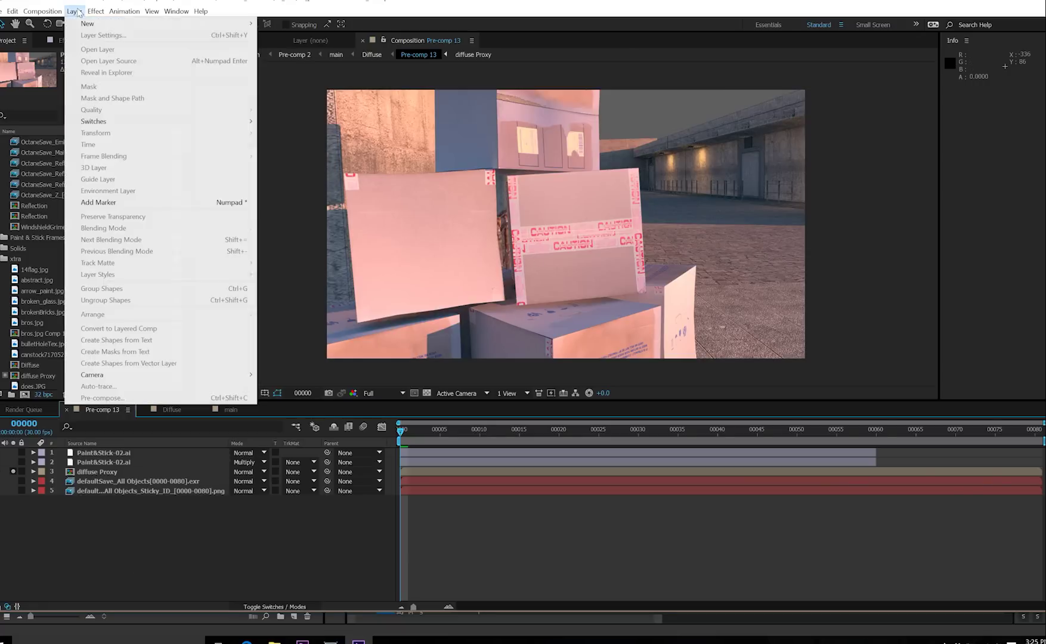
{"action": "mouse_move", "coordinate": [95, 24]}
{"action": "left_click", "coordinate": [296, 93]}
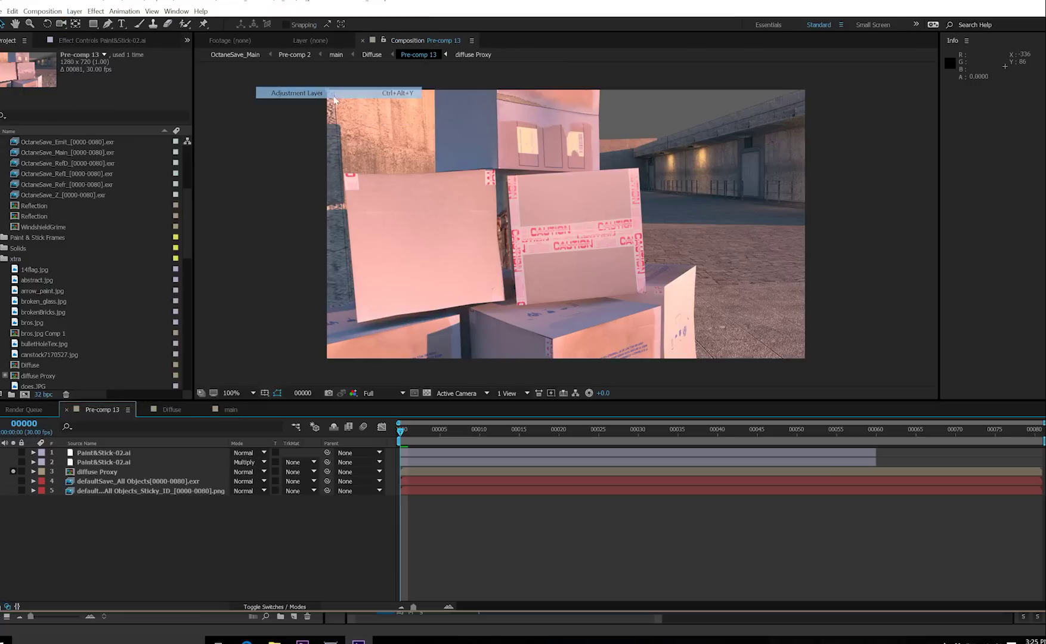
{"action": "left_click_drag", "start_coordinate": [109, 458], "coordinate": [110, 477]}
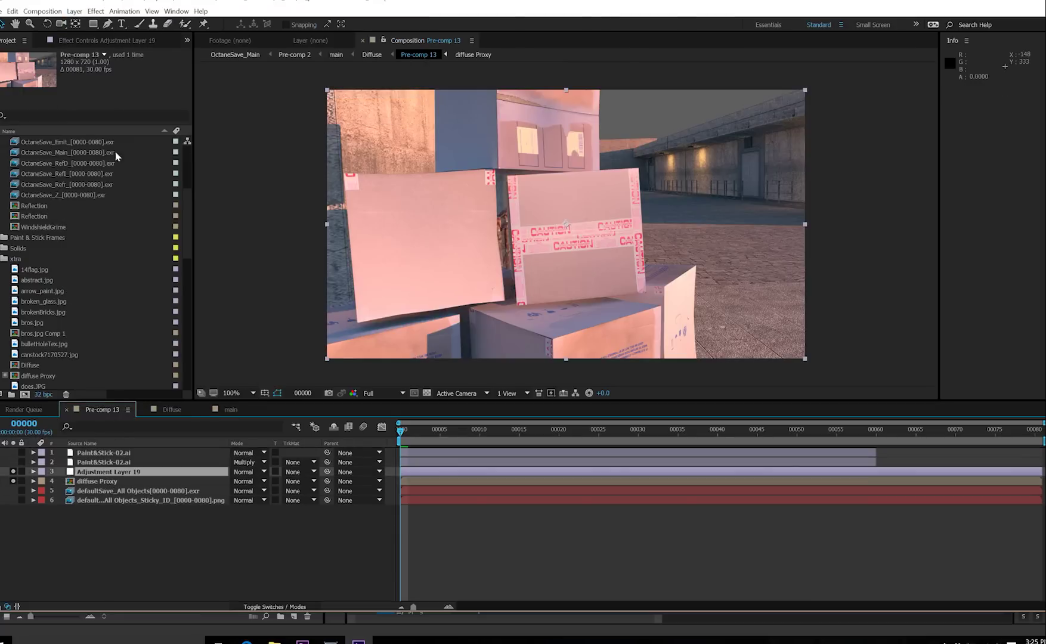
Apply CC Simple Wire Removal across the caution tape with Point A 852, 380, Point B 493, 411 and thickness 88.50
{"action": "left_click", "coordinate": [95, 10]}
{"action": "mouse_move", "coordinate": [184, 214]}
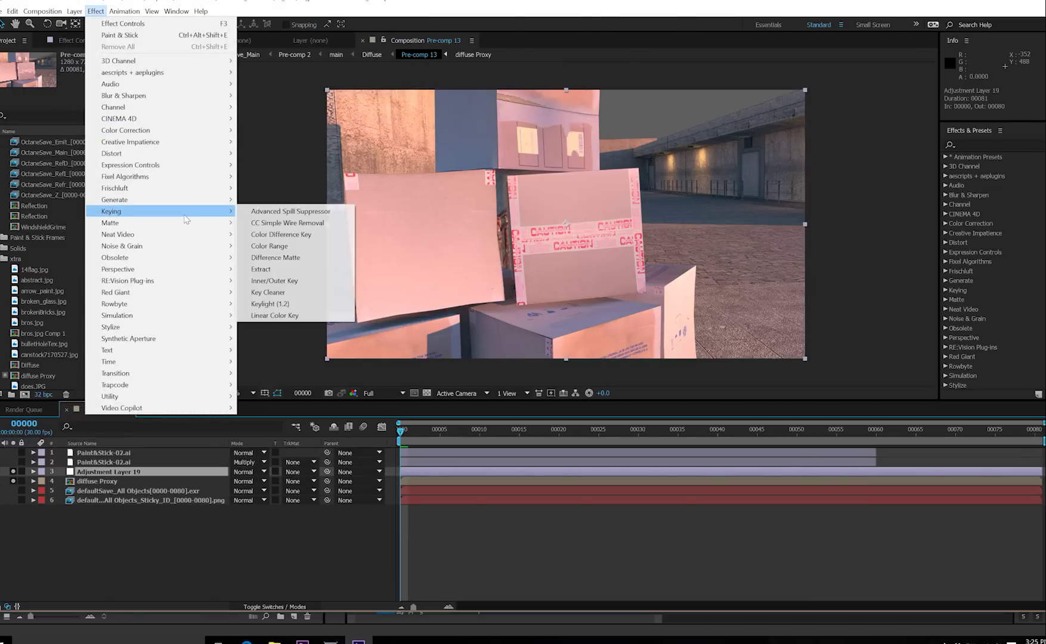
{"action": "left_click", "coordinate": [318, 224]}
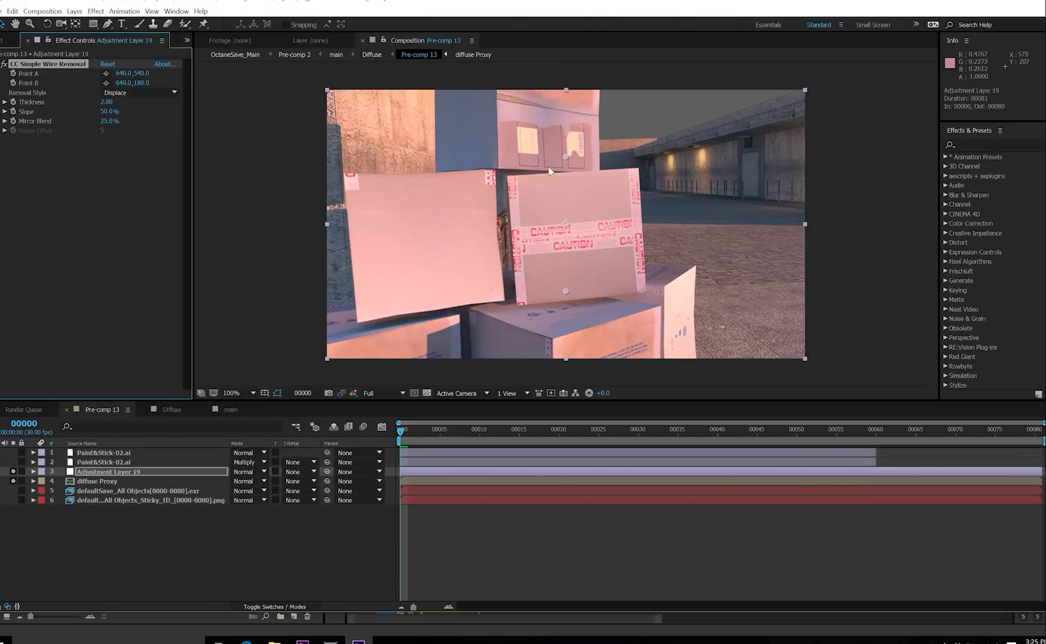
{"action": "left_click_drag", "start_coordinate": [563, 159], "coordinate": [511, 249]}
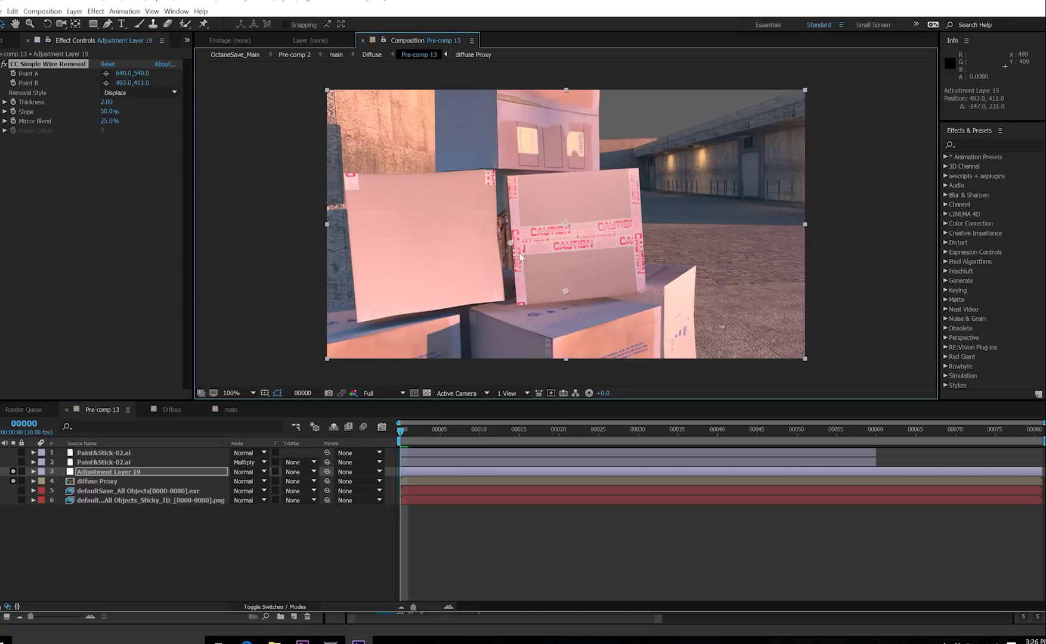
{"action": "left_click_drag", "start_coordinate": [566, 292], "coordinate": [588, 280]}
{"action": "left_click_drag", "start_coordinate": [640, 256], "coordinate": [642, 234]}
{"action": "left_click_drag", "start_coordinate": [104, 107], "coordinate": [709, 207]}
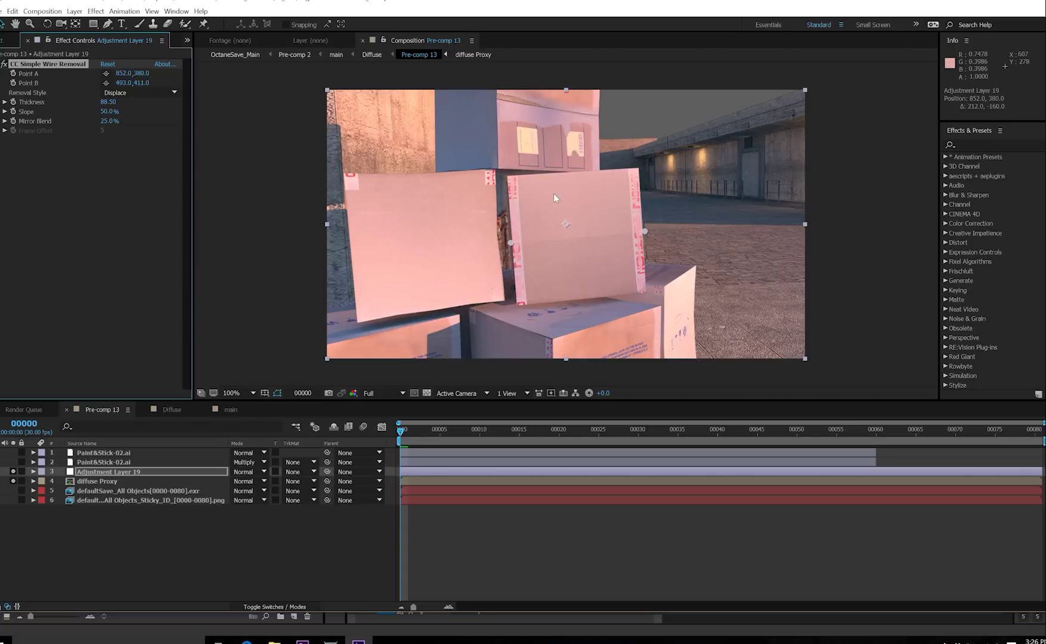
Add a second adjustment layer with a Vertical Fast Blur at blurriness 20
{"action": "left_click", "coordinate": [74, 10]}
{"action": "mouse_move", "coordinate": [87, 24]}
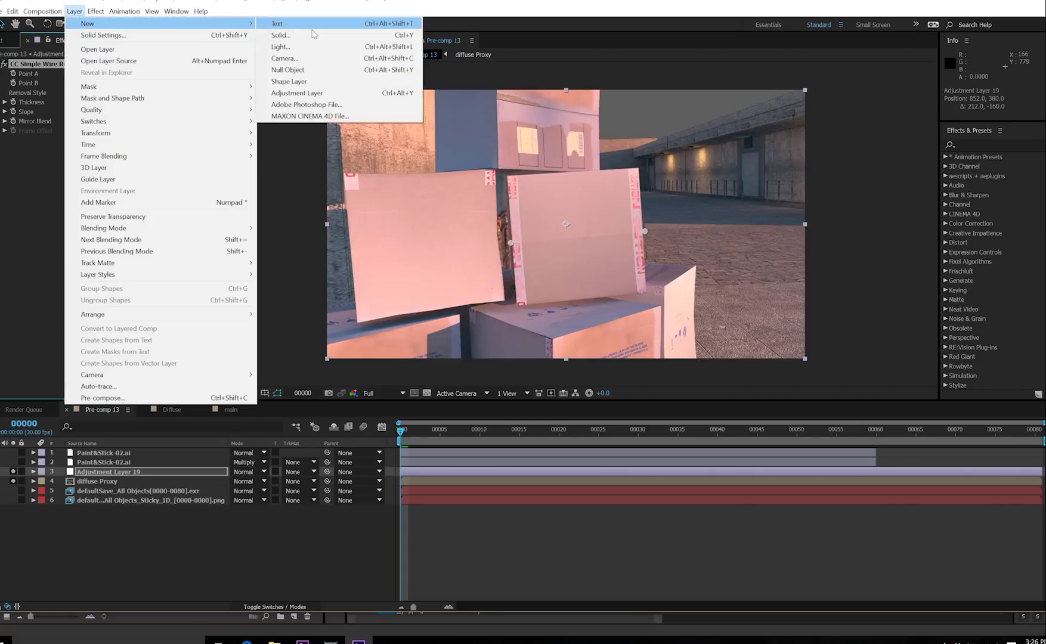
{"action": "left_click", "coordinate": [318, 93]}
{"action": "left_click", "coordinate": [102, 12]}
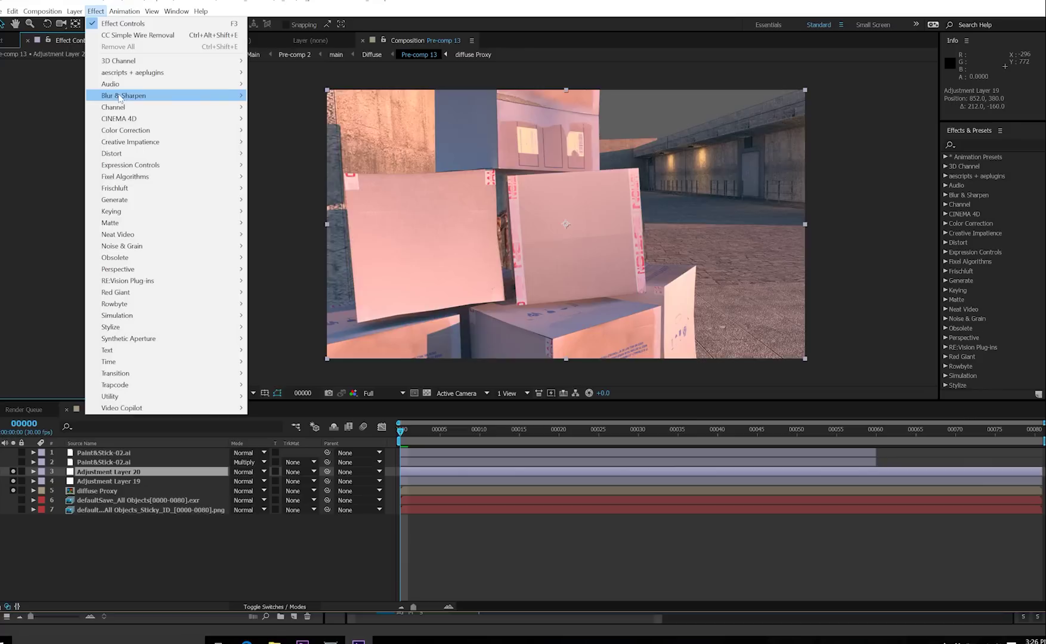
{"action": "mouse_move", "coordinate": [121, 95]}
{"action": "left_click", "coordinate": [280, 211]}
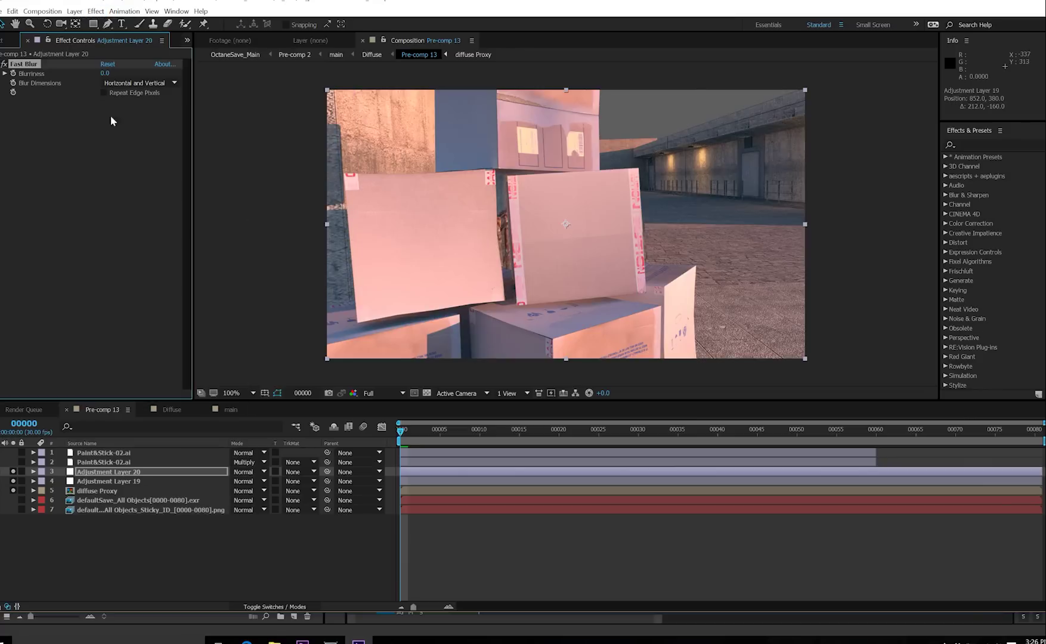
{"action": "left_click", "coordinate": [135, 83]}
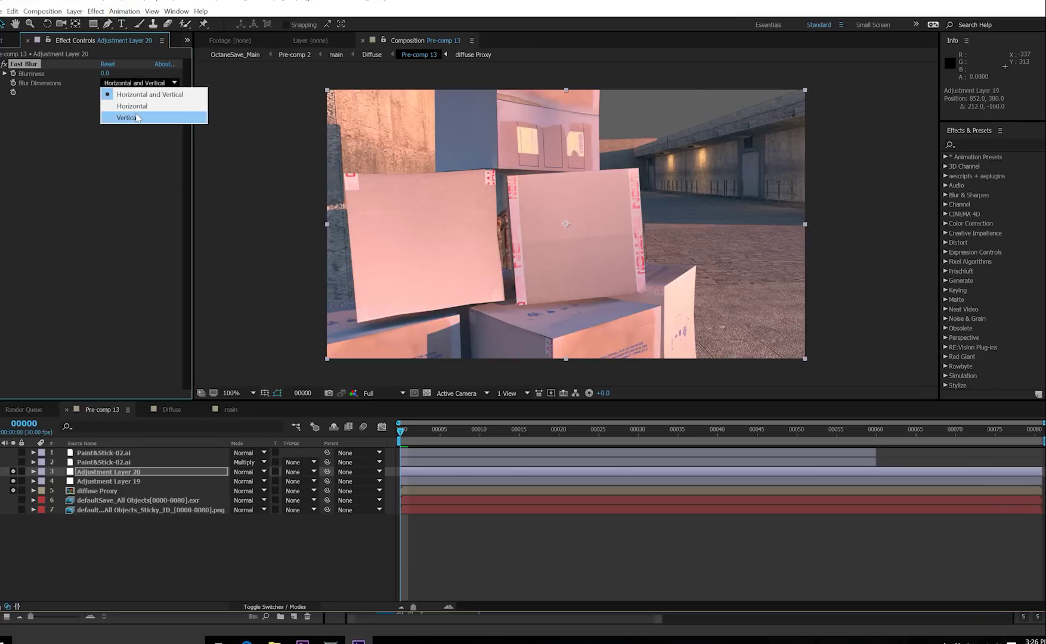
{"action": "left_click", "coordinate": [137, 117]}
{"action": "left_click_drag", "start_coordinate": [103, 76], "coordinate": [115, 75]}
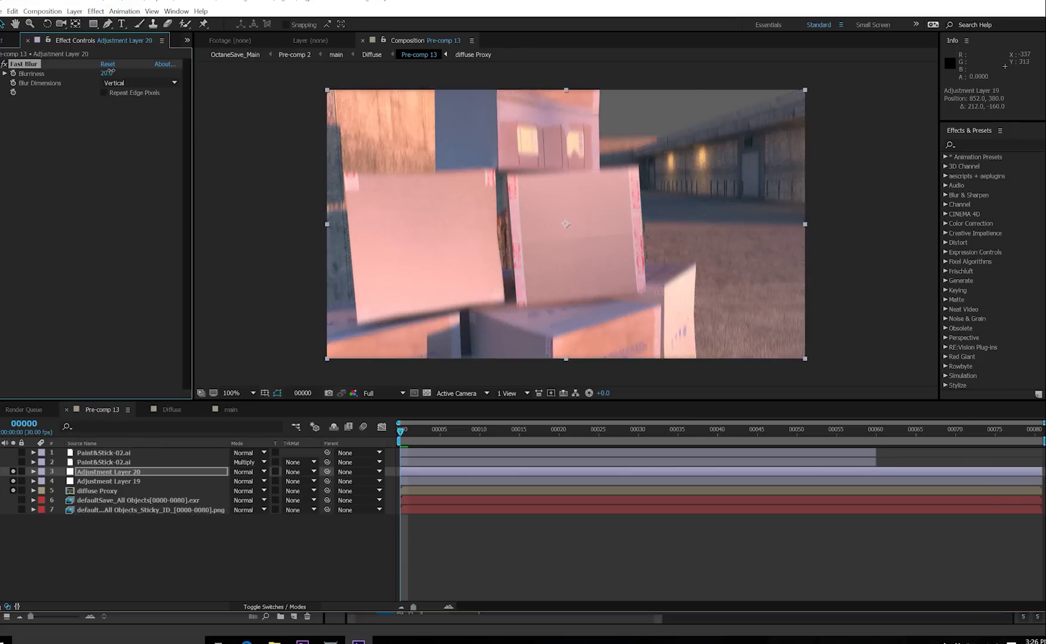
Mask the blurred adjustment layer to the front face of the caution box with a closed four-point Pen path
{"action": "left_click", "coordinate": [108, 24]}
{"action": "left_click", "coordinate": [512, 180]}
{"action": "left_click", "coordinate": [522, 298]}
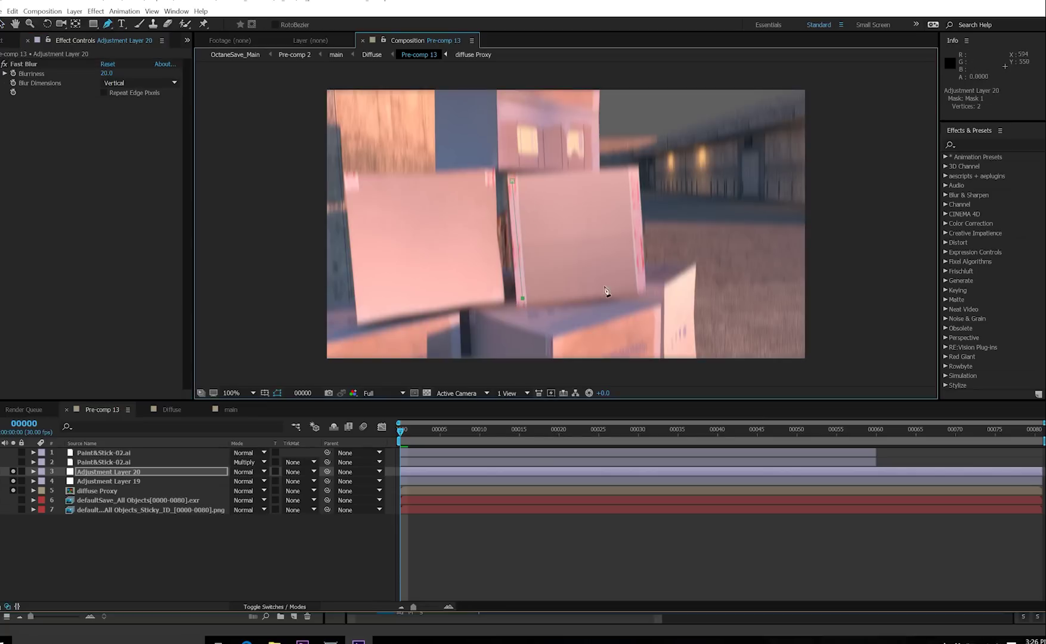
{"action": "left_click", "coordinate": [640, 281]}
{"action": "left_click", "coordinate": [633, 175]}
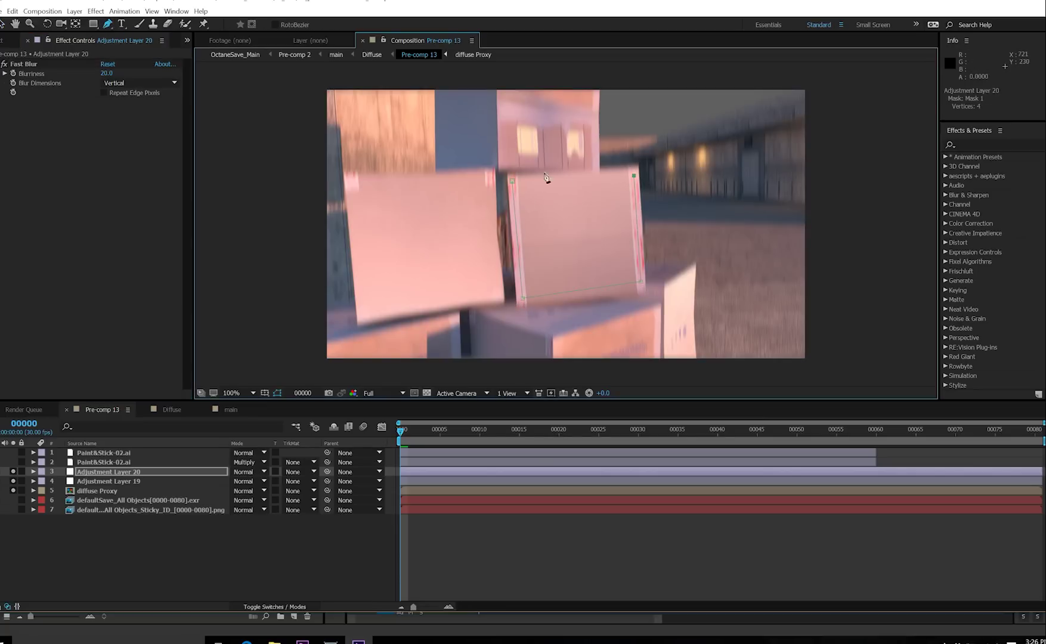
{"action": "left_click", "coordinate": [512, 181]}
{"action": "left_click", "coordinate": [205, 547]}
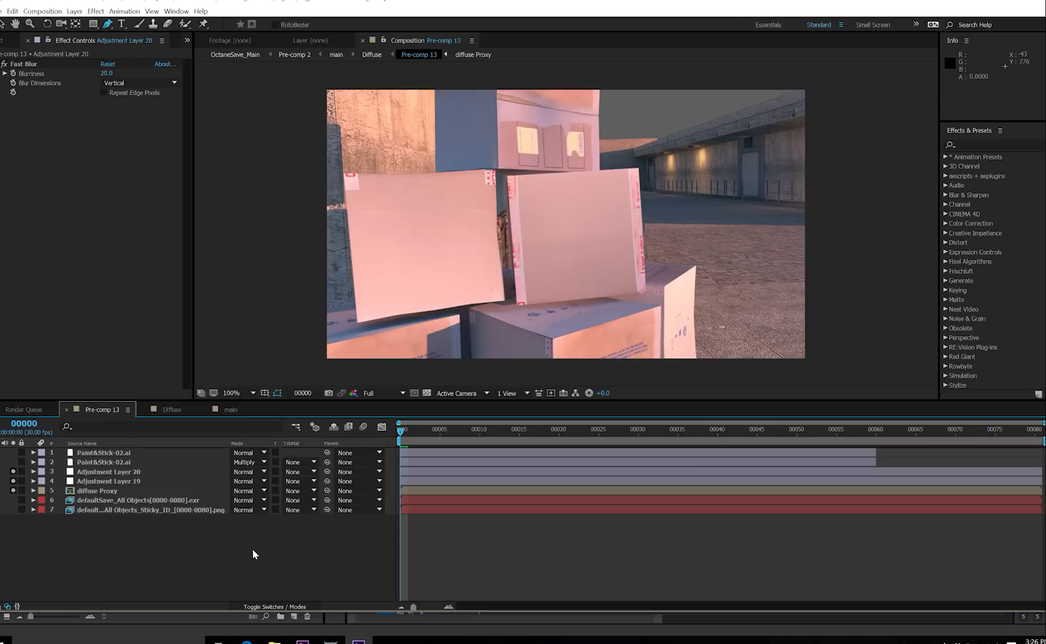
{"action": "key", "text": "v"}
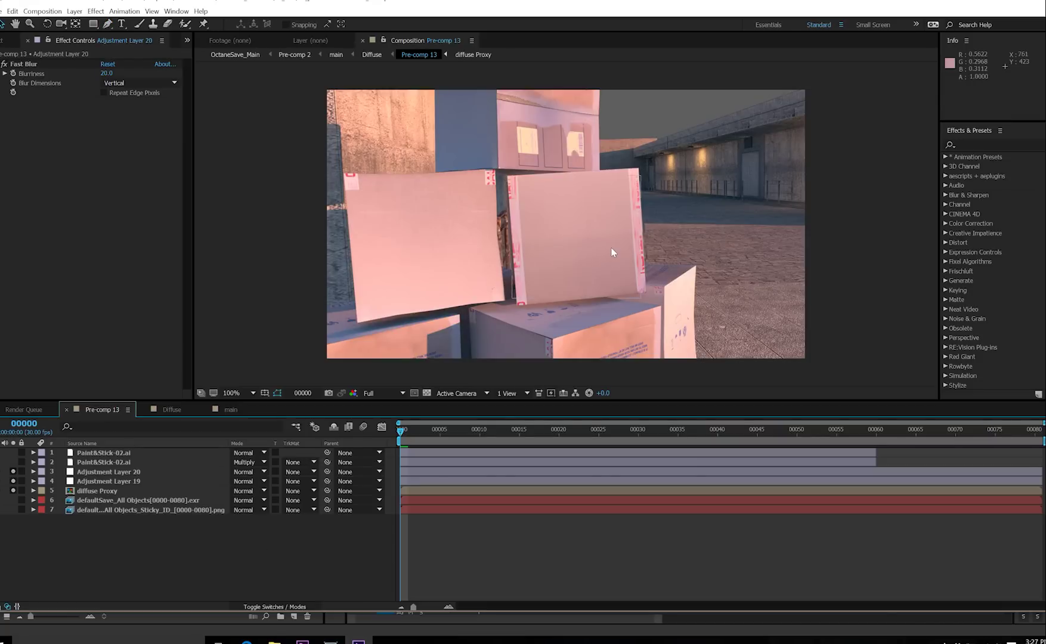
Place two duplicates of diffuse Proxy above the adjustment layers and pre-compose them together
{"action": "left_click", "coordinate": [97, 492]}
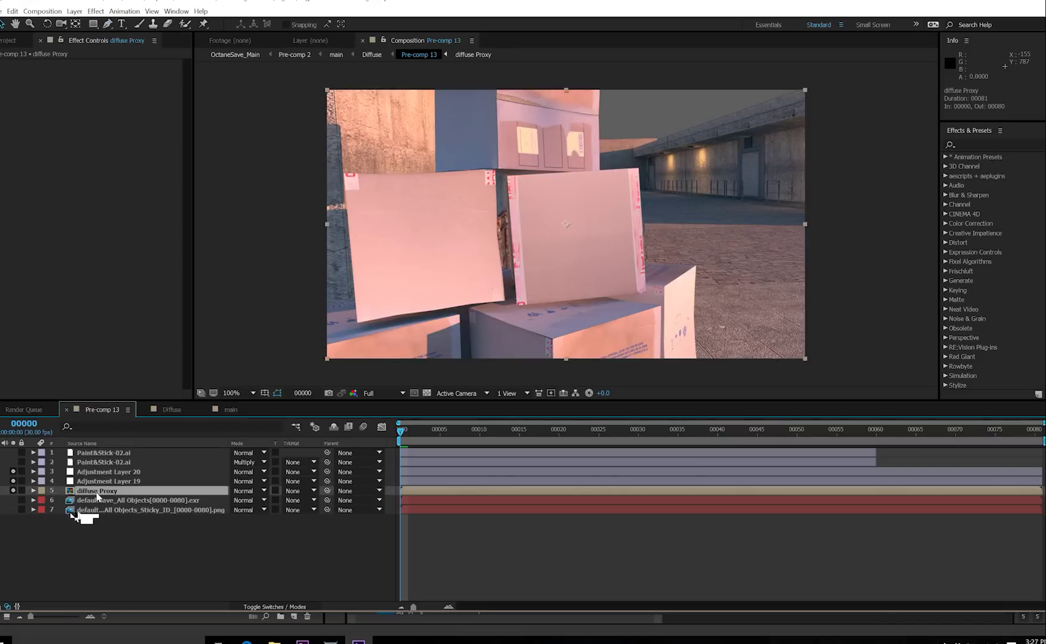
{"action": "key", "text": "ctrl+d"}
{"action": "left_click_drag", "start_coordinate": [97, 492], "coordinate": [115, 472]}
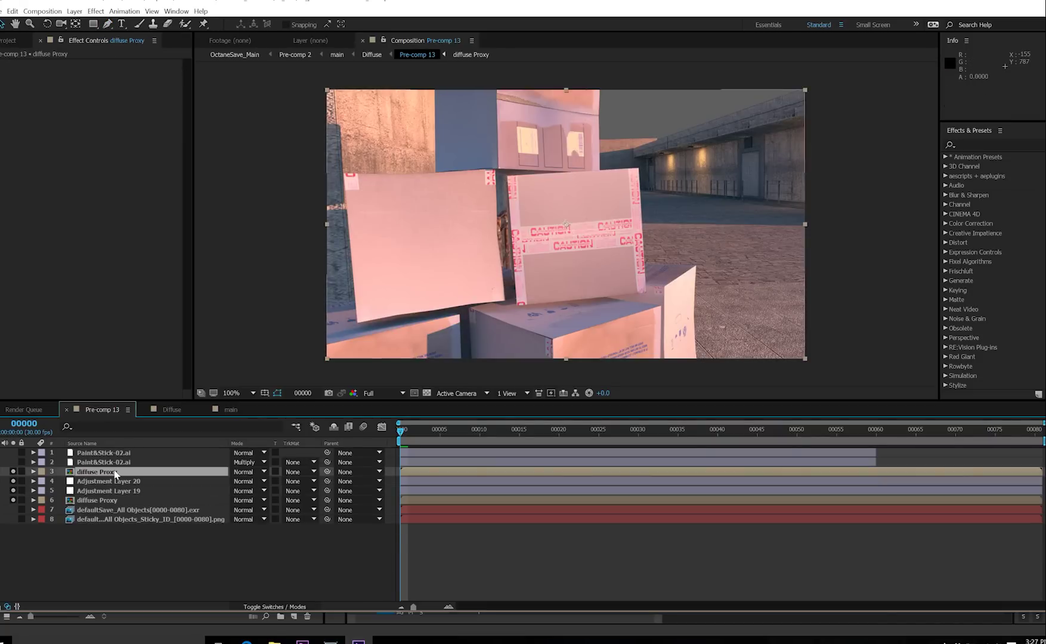
{"action": "key", "text": "ctrl+d"}
{"action": "left_click", "coordinate": [114, 481], "text": "shift"}
{"action": "key", "text": "ctrl+shift+c"}
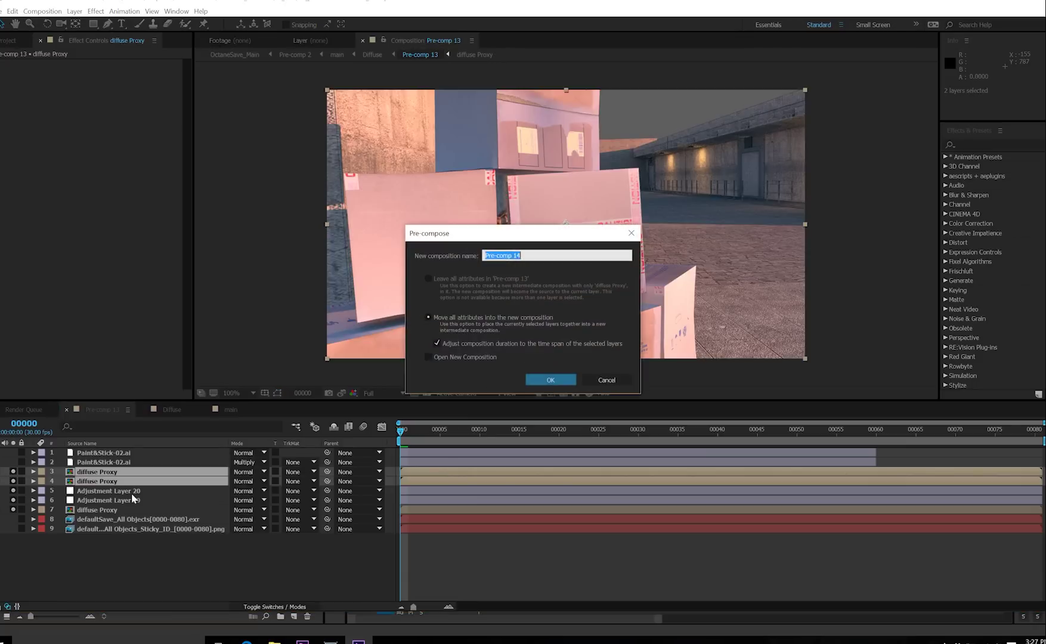
{"action": "left_click", "coordinate": [542, 381]}
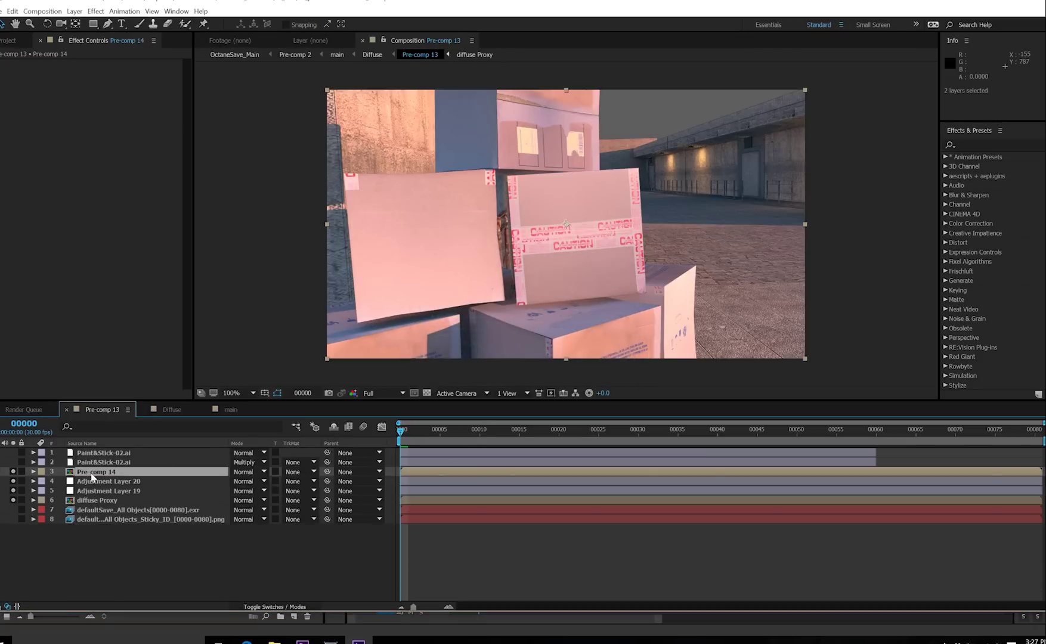
Open Pre-comp 14 and set the upper diffuse Proxy layer's opacity to 50%
{"action": "double_click", "coordinate": [92, 472]}
{"action": "left_click", "coordinate": [155, 452]}
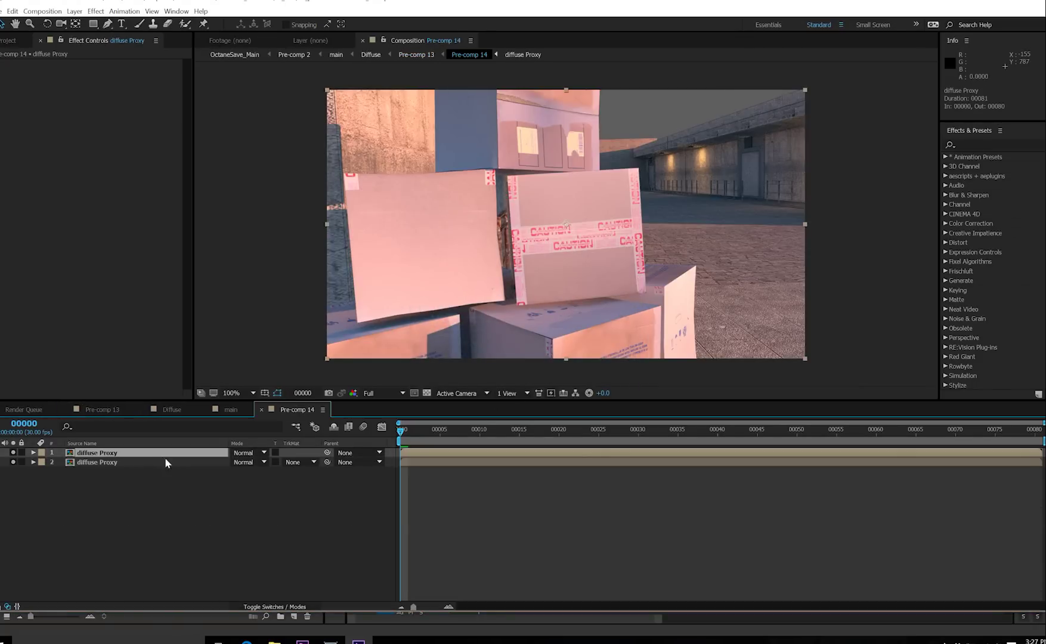
{"action": "key", "text": "t"}
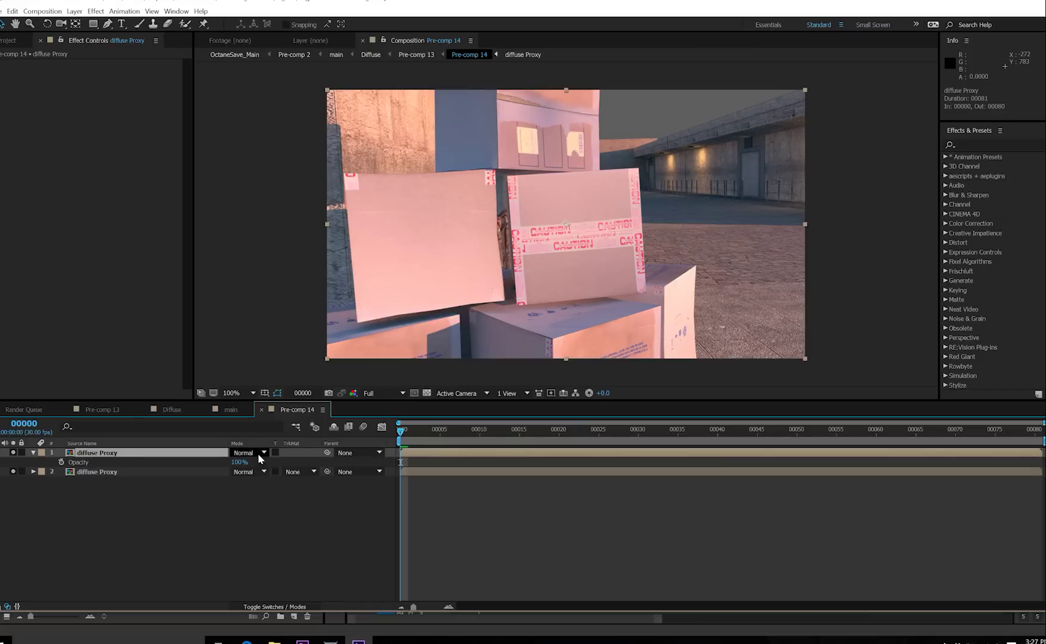
{"action": "left_click", "coordinate": [238, 462]}
{"action": "type", "text": "50"}
{"action": "key", "text": "Return"}
Apply Fast Blur at blurriness 26 and an RGB Invert to the upper diffuse Proxy layer, and inspect the blank box's texture
{"action": "left_click", "coordinate": [95, 11]}
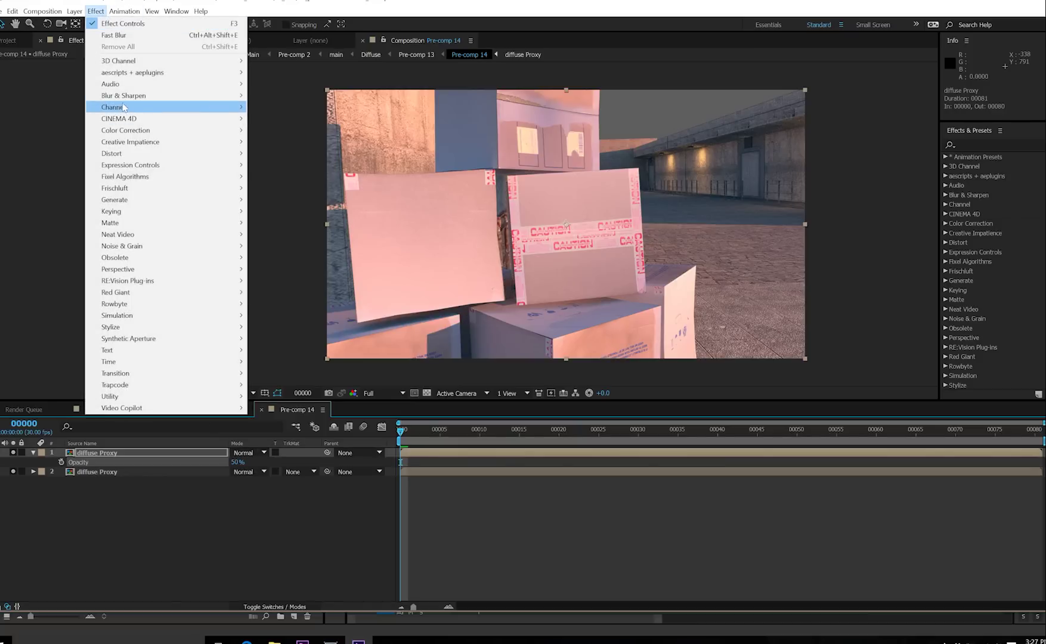
{"action": "mouse_move", "coordinate": [131, 98]}
{"action": "left_click", "coordinate": [273, 211]}
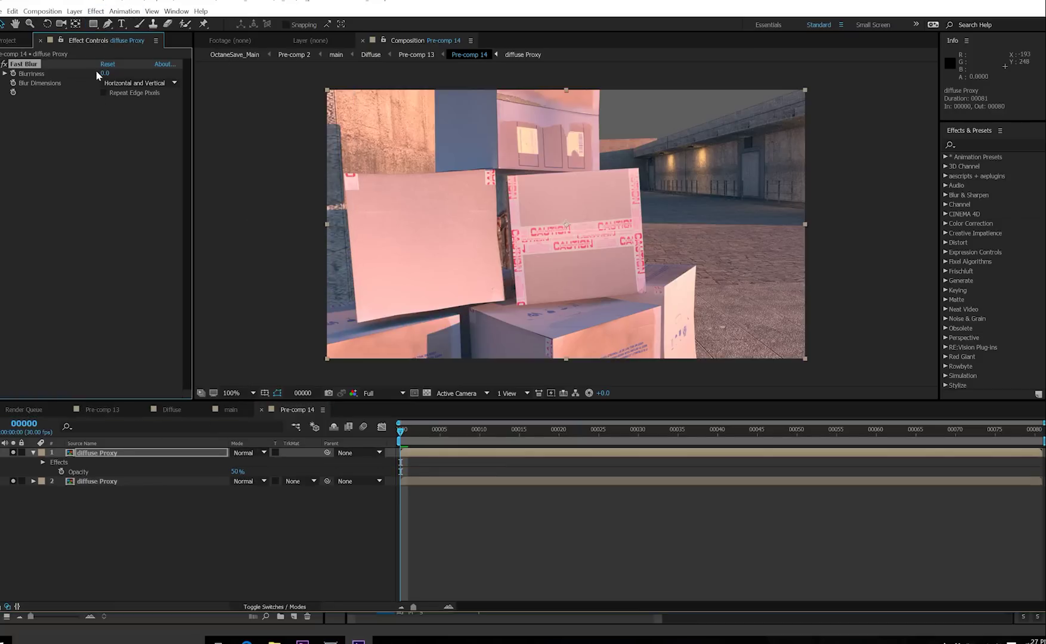
{"action": "left_click_drag", "start_coordinate": [104, 73], "coordinate": [118, 87]}
{"action": "left_click", "coordinate": [95, 11]}
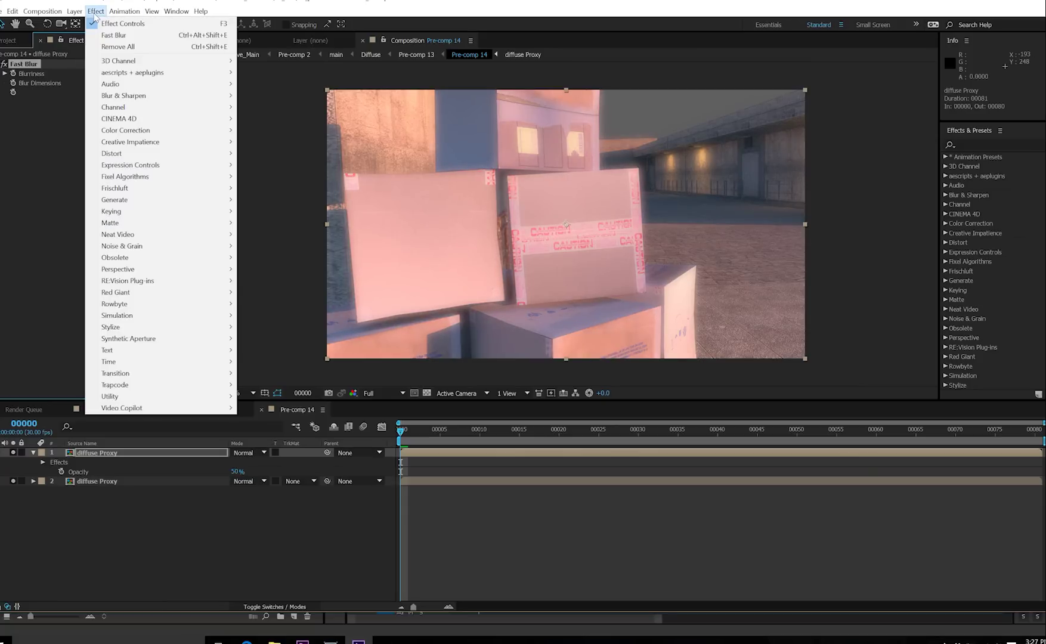
{"action": "mouse_move", "coordinate": [140, 107]}
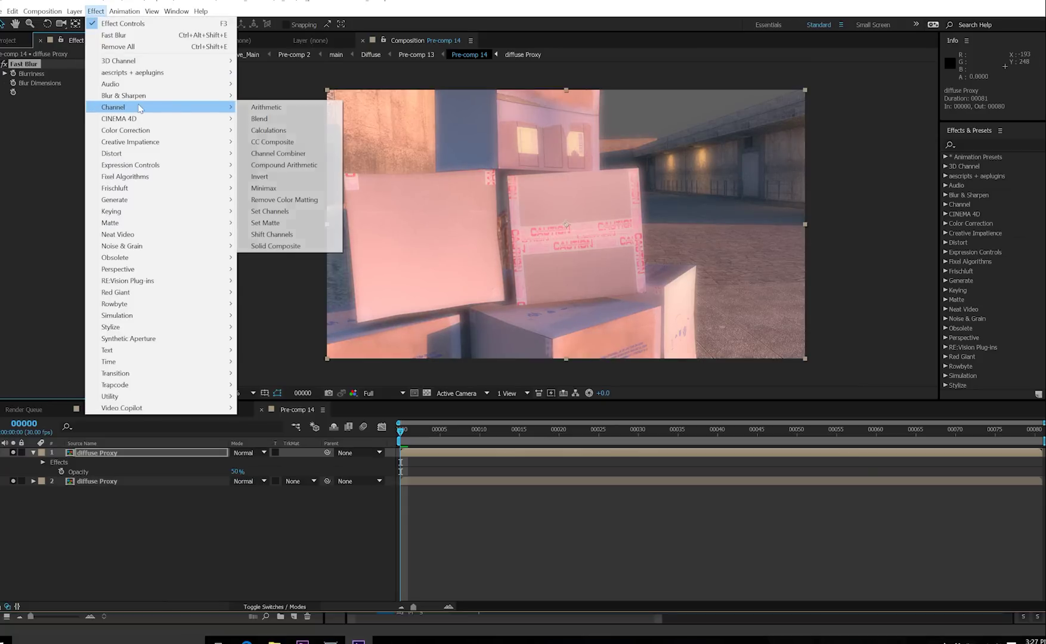
{"action": "left_click", "coordinate": [276, 177]}
{"action": "scroll", "coordinate": [488, 237], "scroll_direction": "up", "scroll_amount": 4}
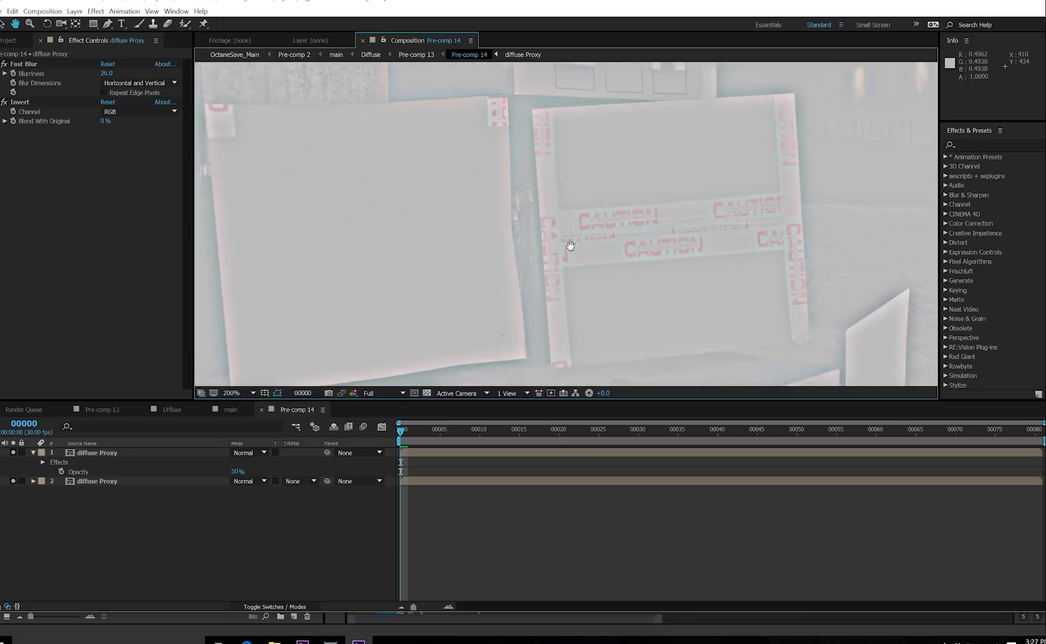
{"action": "scroll", "coordinate": [596, 232], "scroll_direction": "up", "scroll_amount": 4}
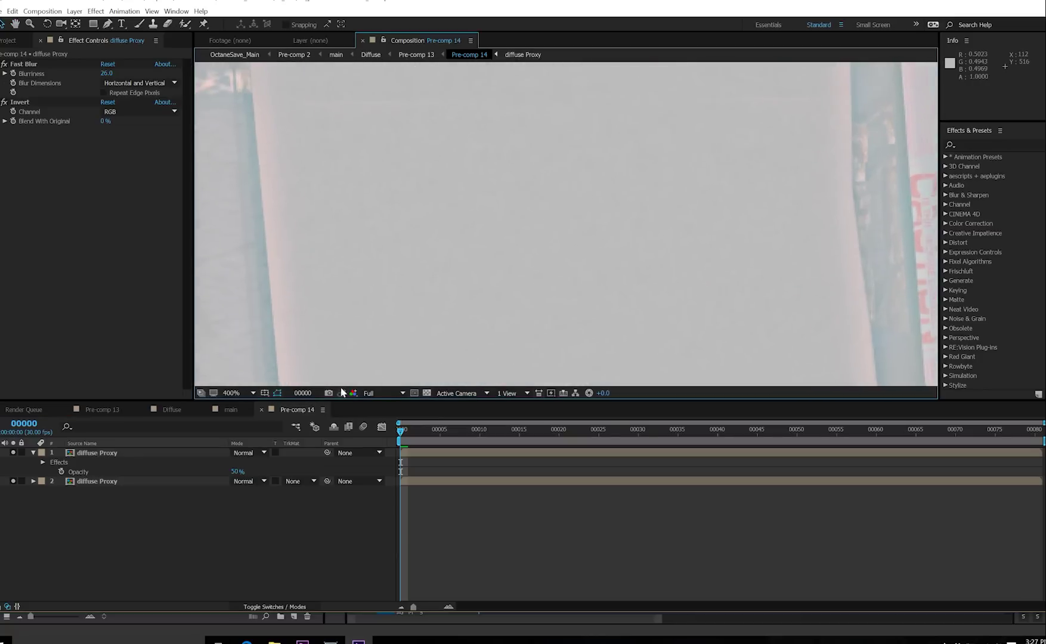
{"action": "scroll", "coordinate": [452, 139], "scroll_direction": "down", "scroll_amount": 2}
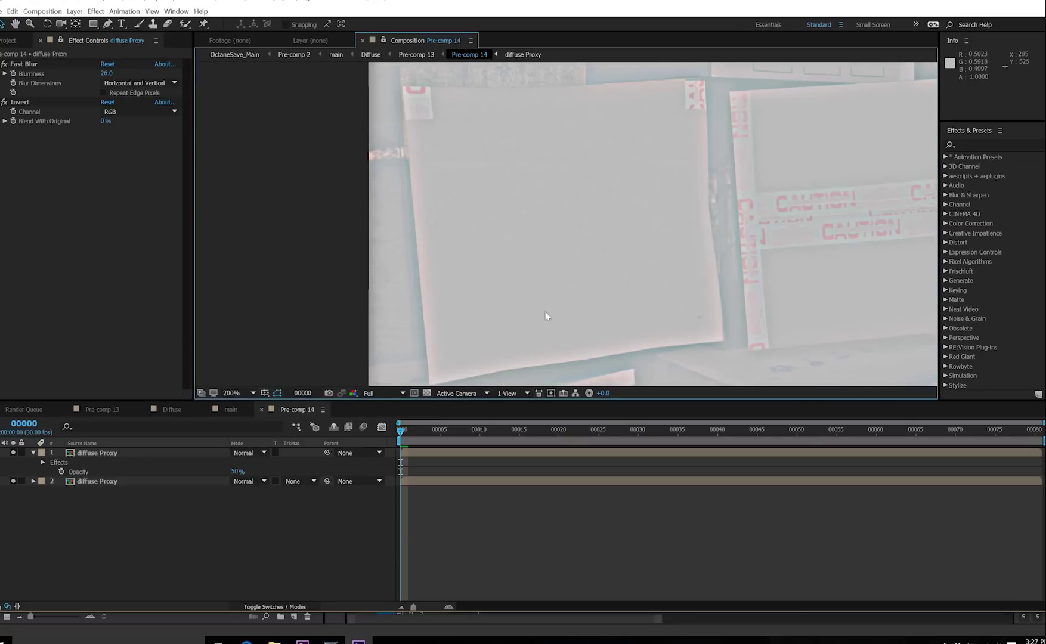
Return to Pre-comp 13, set Pre-comp 14 to Overlay mode and shift it over the caution box to position 1053, 336
{"action": "key", "text": "Tab"}
{"action": "left_click", "coordinate": [280, 528]}
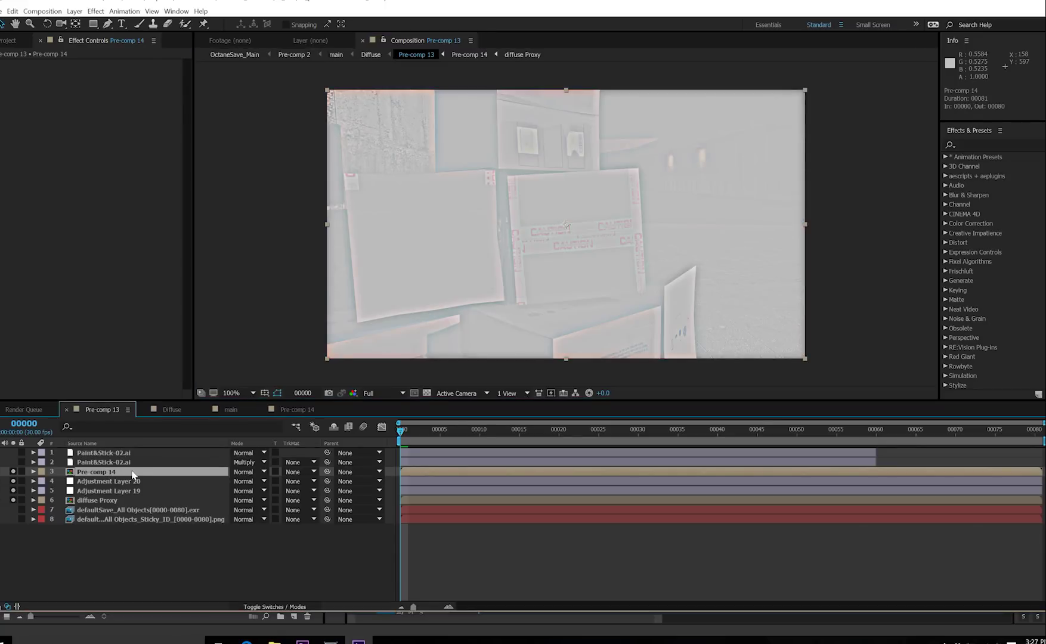
{"action": "left_click_drag", "start_coordinate": [422, 255], "coordinate": [583, 249]}
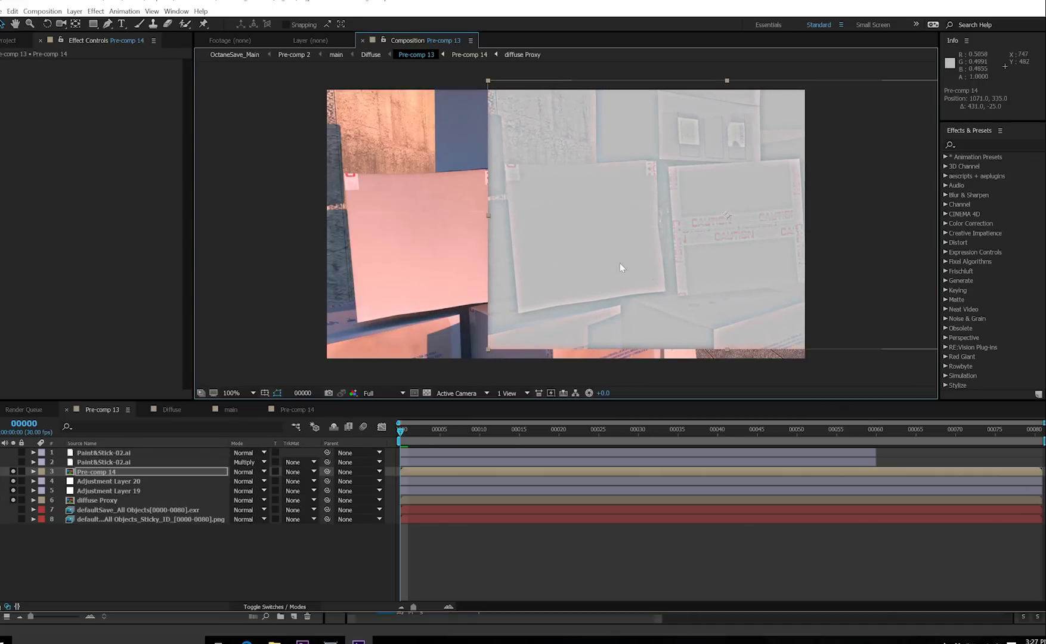
{"action": "left_click", "coordinate": [260, 474]}
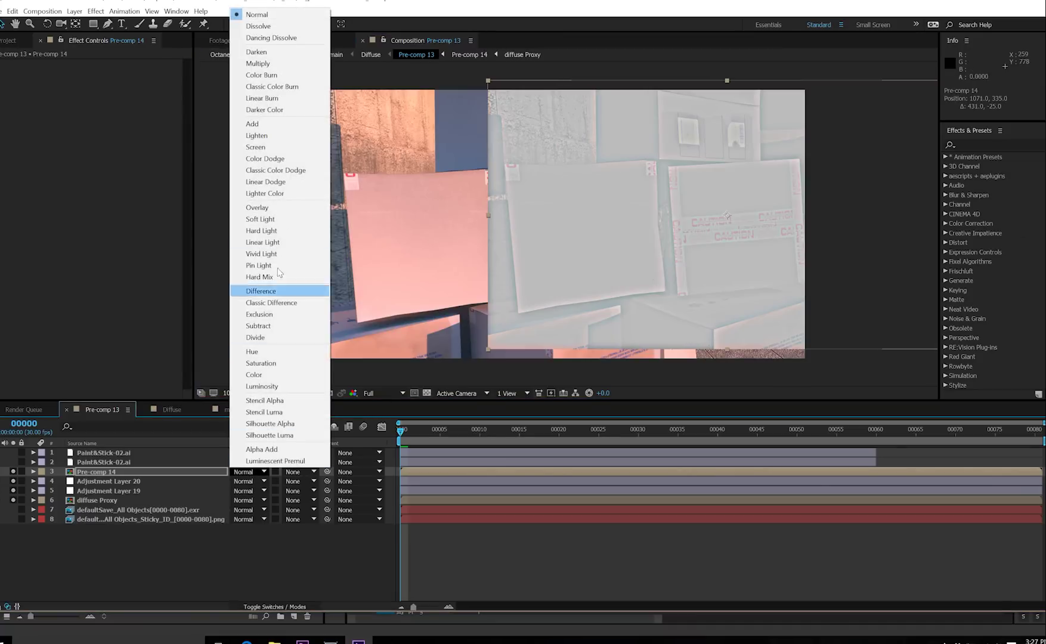
{"action": "left_click", "coordinate": [289, 208]}
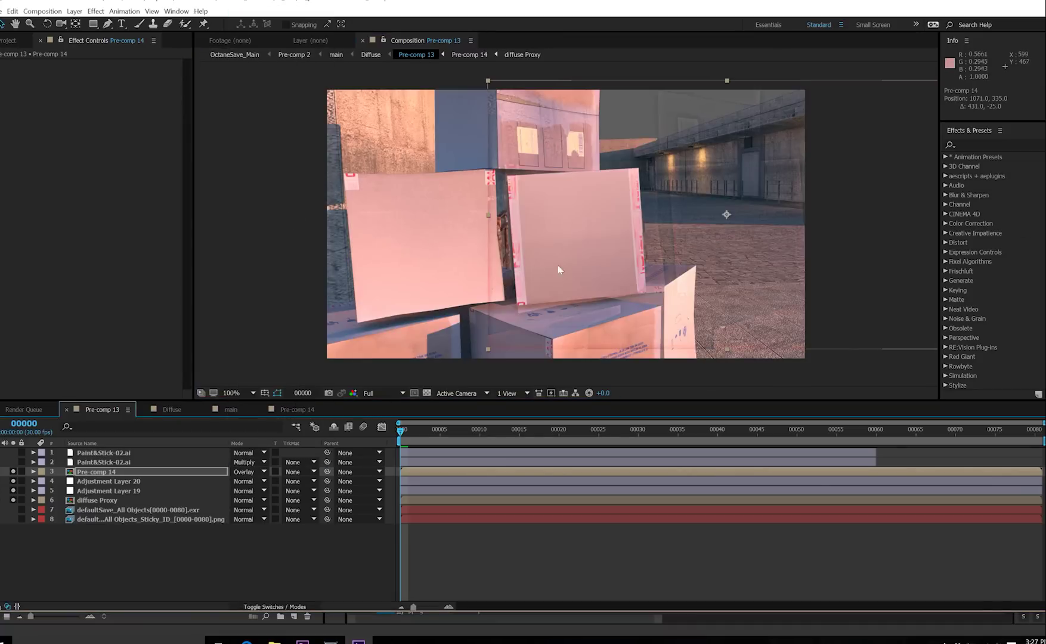
{"action": "left_click_drag", "start_coordinate": [569, 264], "coordinate": [558, 211]}
{"action": "scroll", "coordinate": [563, 264], "scroll_direction": "up", "scroll_amount": 1}
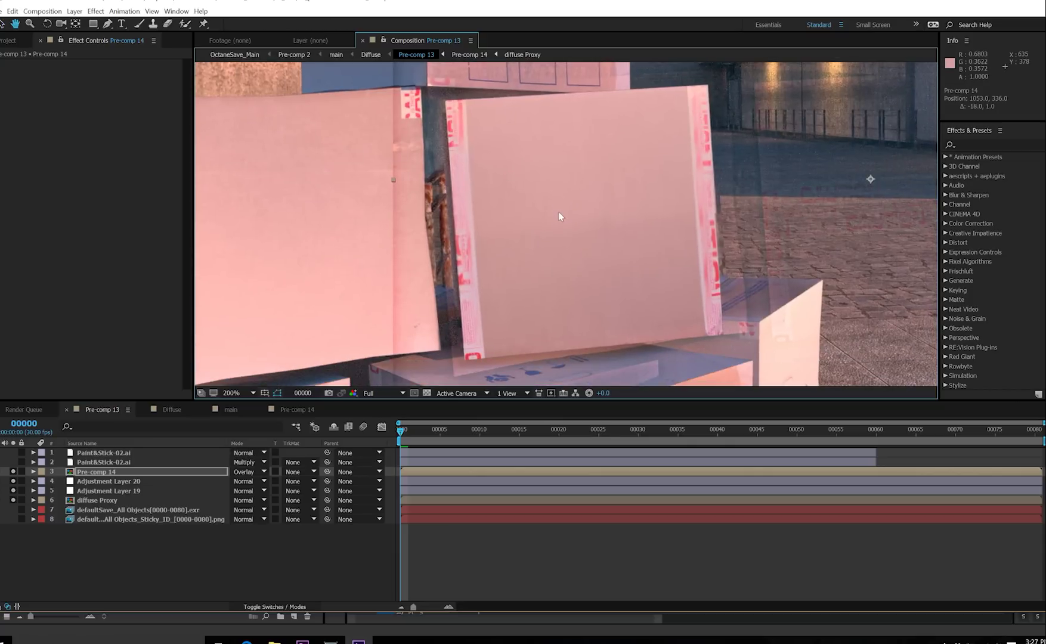
Apply Brightness & Contrast to Pre-comp 14 with contrast 100 and compare the box with the layer off and on
{"action": "left_click", "coordinate": [13, 471]}
{"action": "left_click", "coordinate": [13, 471]}
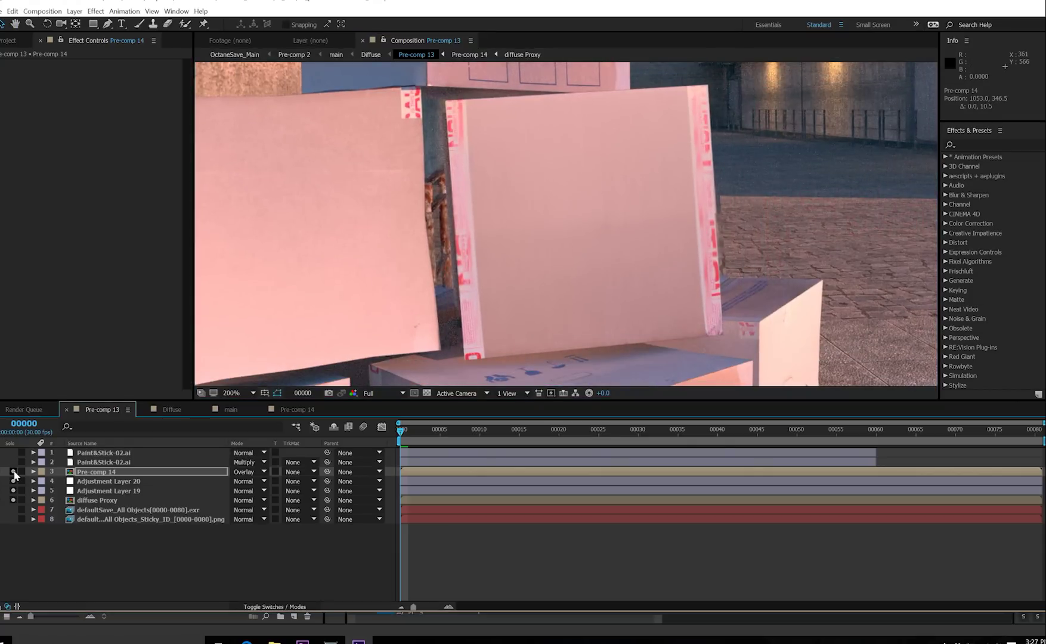
{"action": "left_click", "coordinate": [96, 11]}
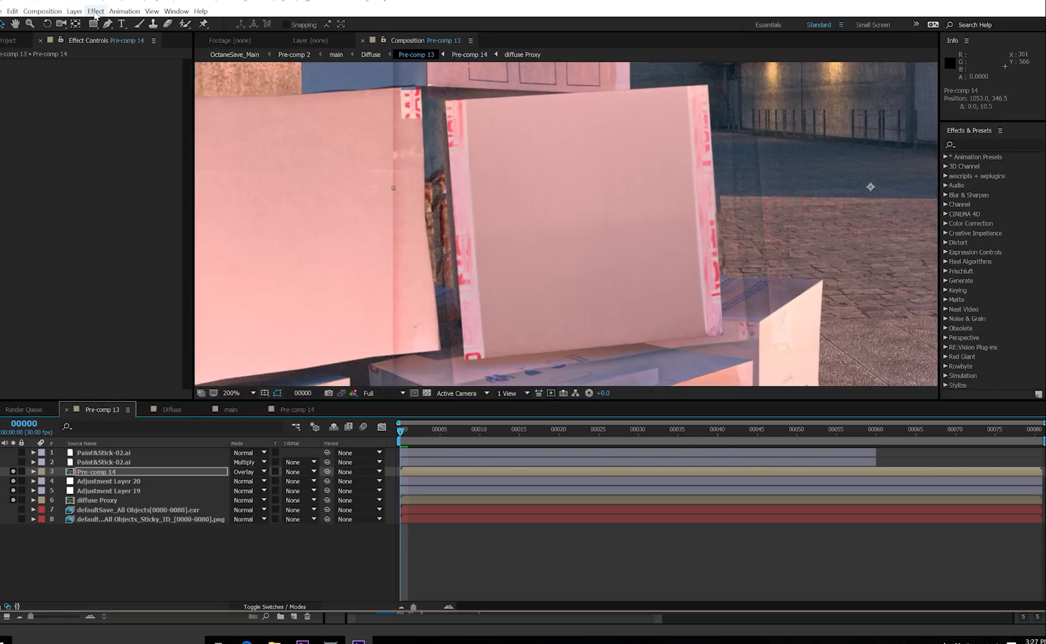
{"action": "mouse_move", "coordinate": [133, 134]}
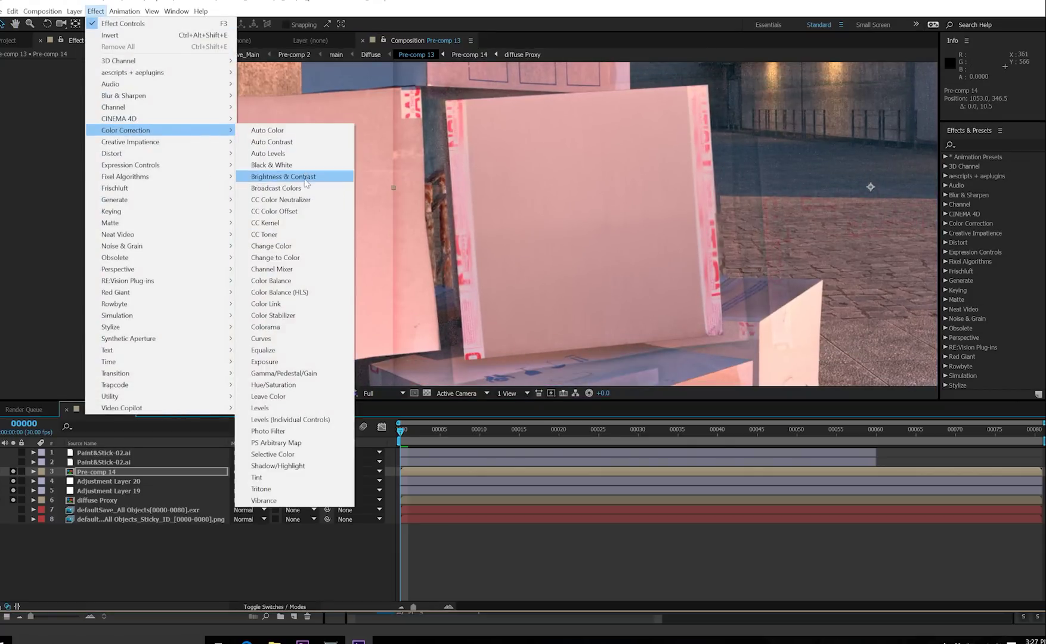
{"action": "left_click", "coordinate": [304, 178]}
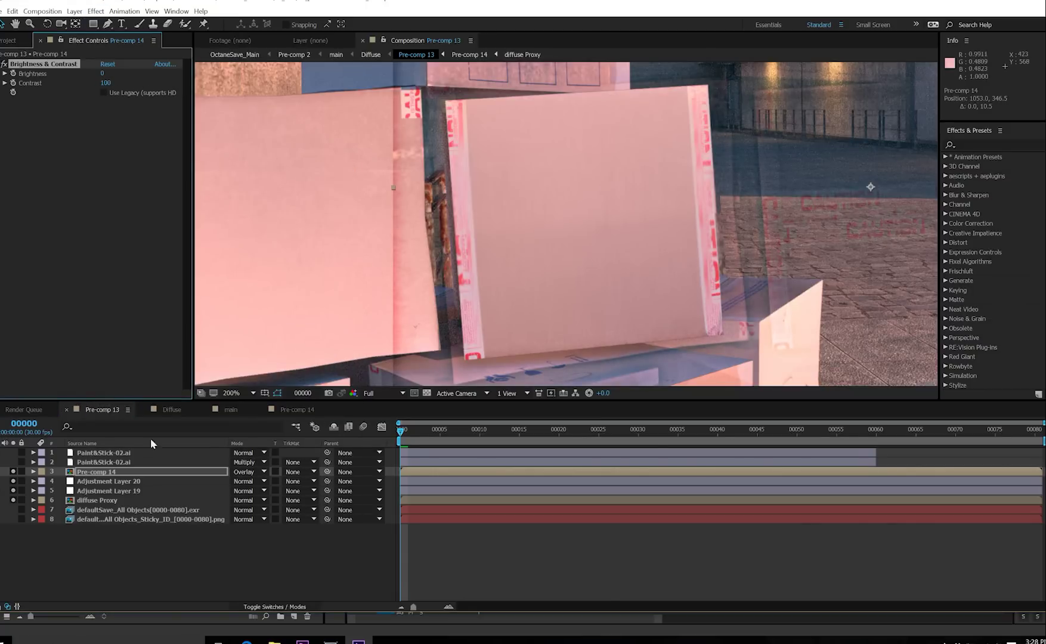
{"action": "left_click", "coordinate": [13, 472]}
{"action": "left_click", "coordinate": [13, 471]}
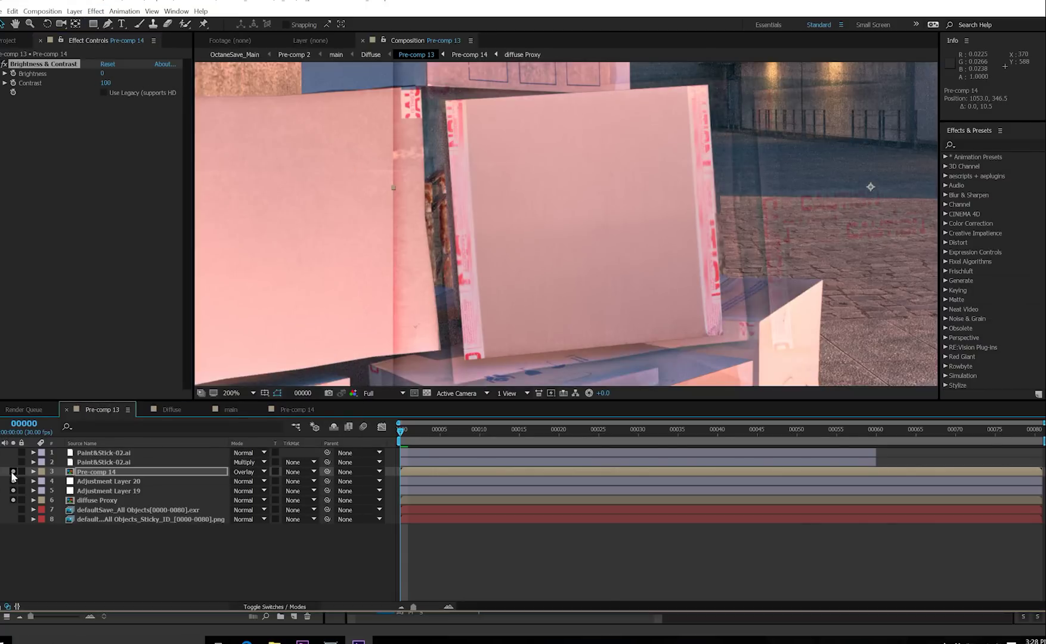
Show the lower Paint&Stick-02.ai logo layer over the caution box and change its blending mode to Stencil Alpha
{"action": "left_click", "coordinate": [218, 574]}
{"action": "scroll", "coordinate": [481, 259], "scroll_direction": "down", "scroll_amount": 1}
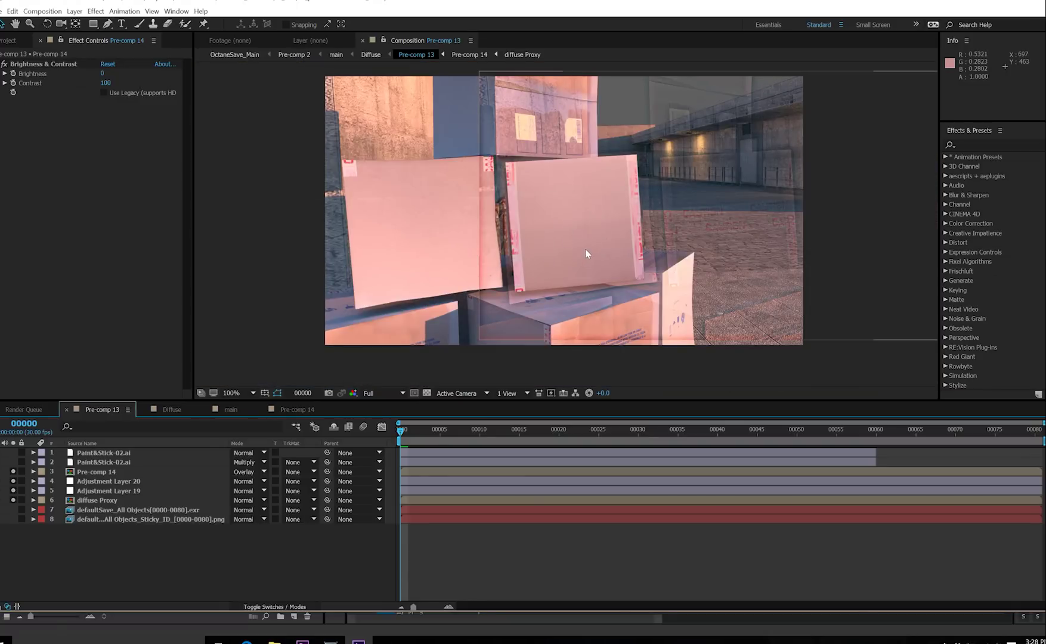
{"action": "left_click", "coordinate": [13, 462]}
{"action": "left_click", "coordinate": [110, 463]}
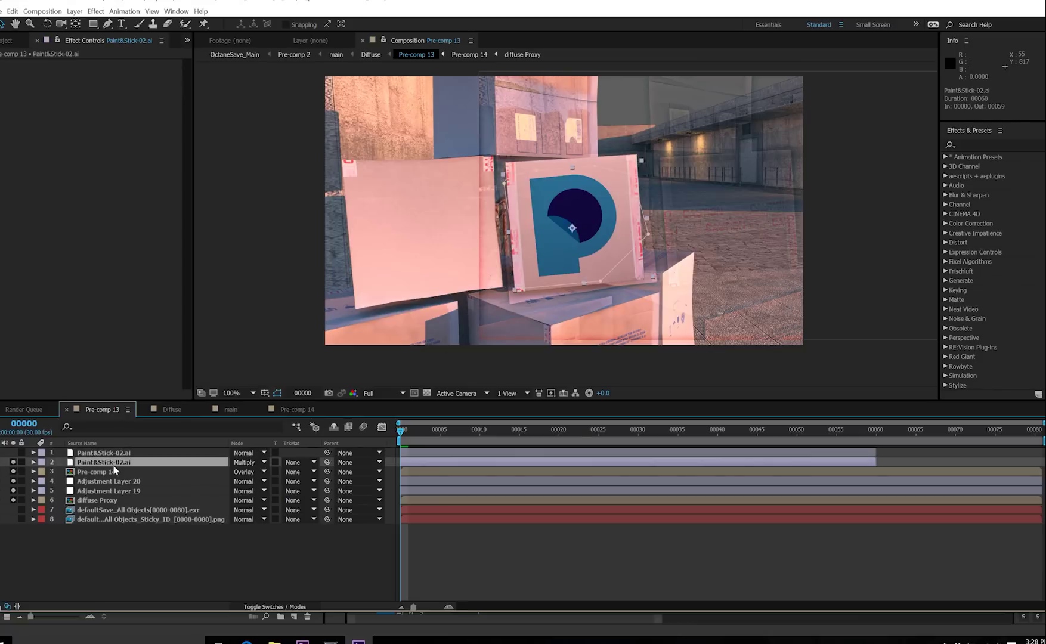
{"action": "left_click", "coordinate": [263, 463]}
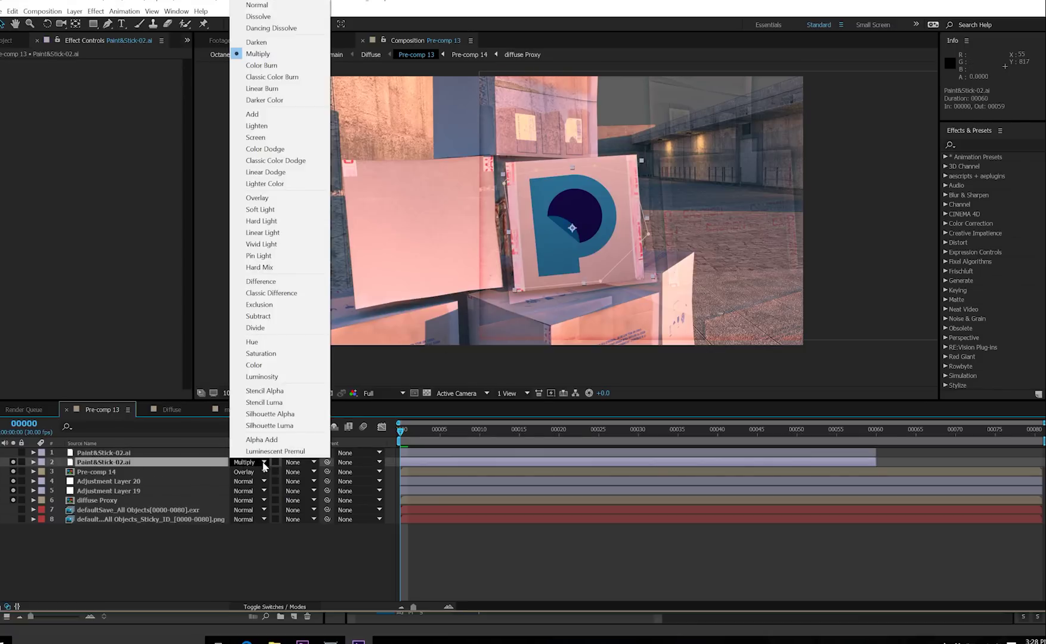
{"action": "left_click", "coordinate": [276, 391]}
{"action": "left_click", "coordinate": [281, 573]}
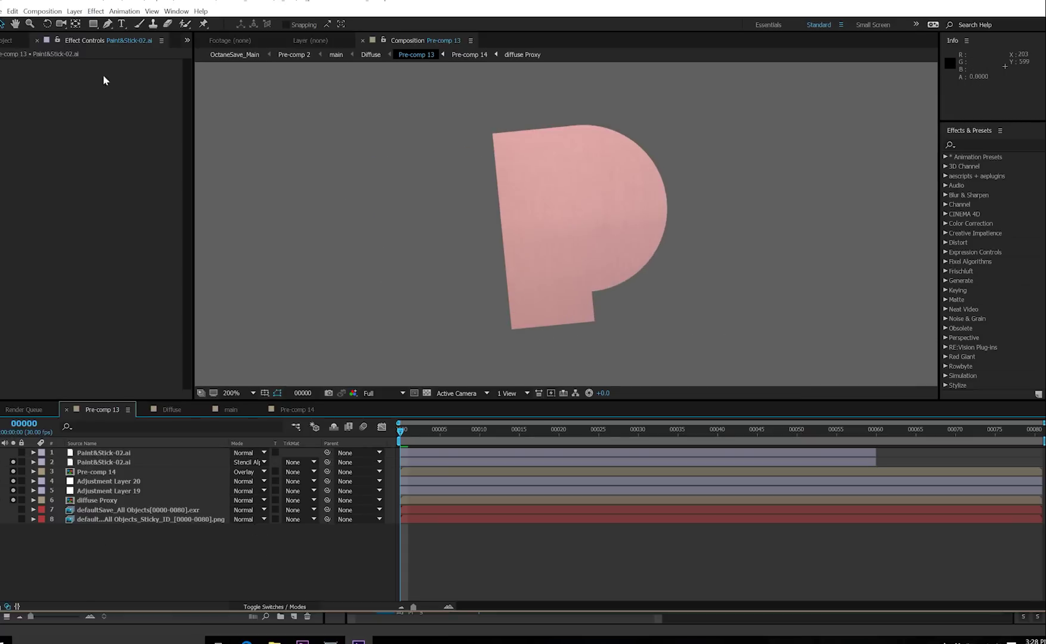
Create a 1280 x 720 yellow solid on top of the layer stack and apply the Paint & Stick effect to it
{"action": "left_click", "coordinate": [74, 11]}
{"action": "mouse_move", "coordinate": [84, 24]}
{"action": "left_click", "coordinate": [300, 34]}
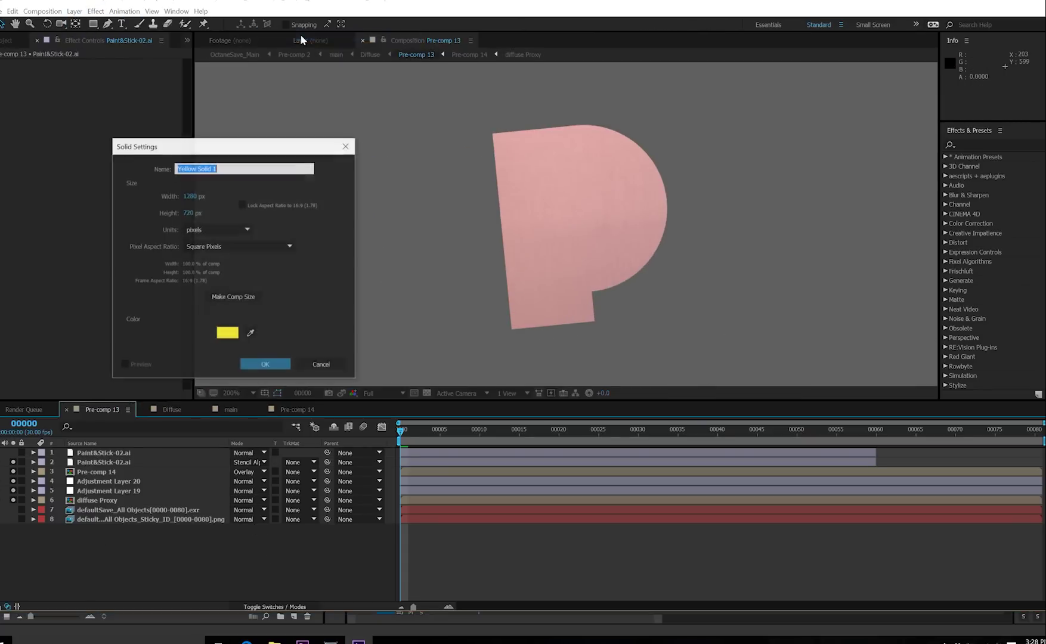
{"action": "key", "text": "Return"}
{"action": "left_click", "coordinate": [96, 11]}
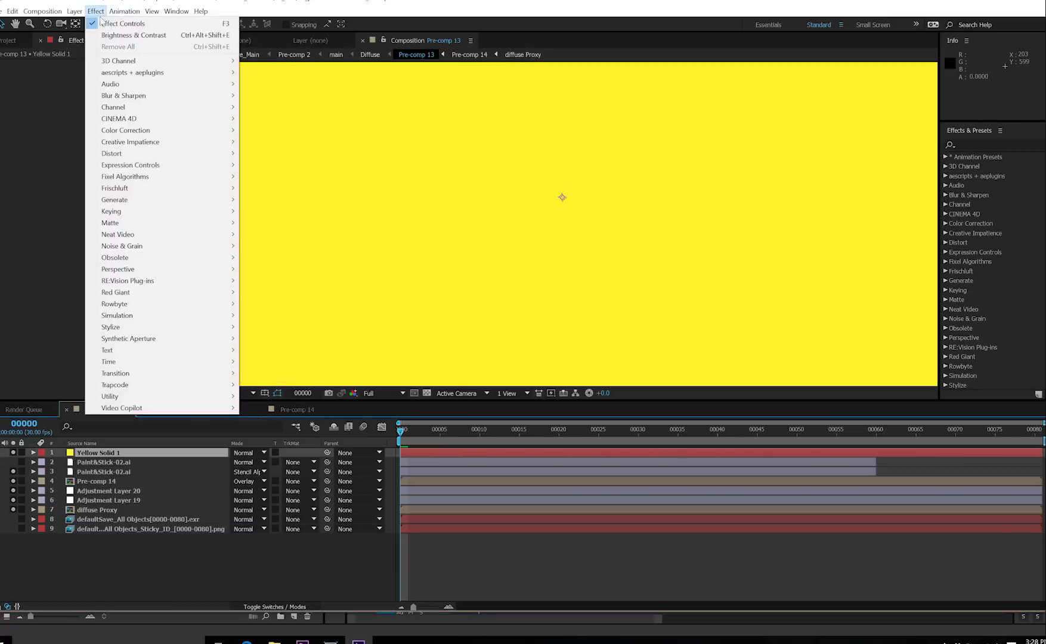
{"action": "mouse_move", "coordinate": [132, 72]}
{"action": "left_click", "coordinate": [262, 72]}
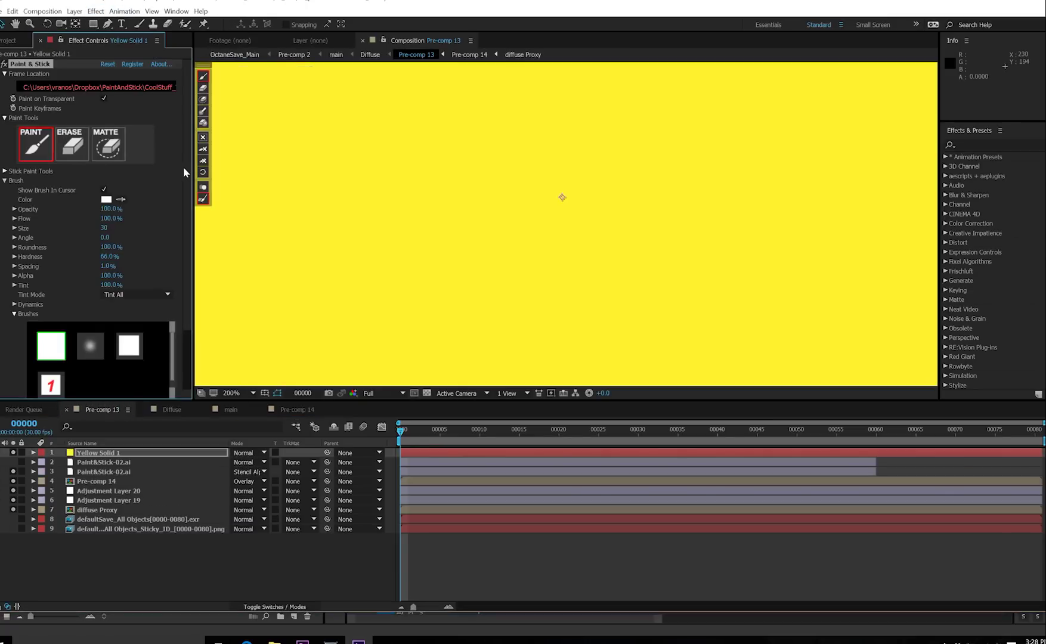
Set Paint & Stick's Sticky Pass to the defaultSave_All Objects EXR layer and its Sticky ID to the Sticky_ID PNG layer
{"action": "scroll", "coordinate": [186, 313], "scroll_direction": "down", "scroll_amount": 3}
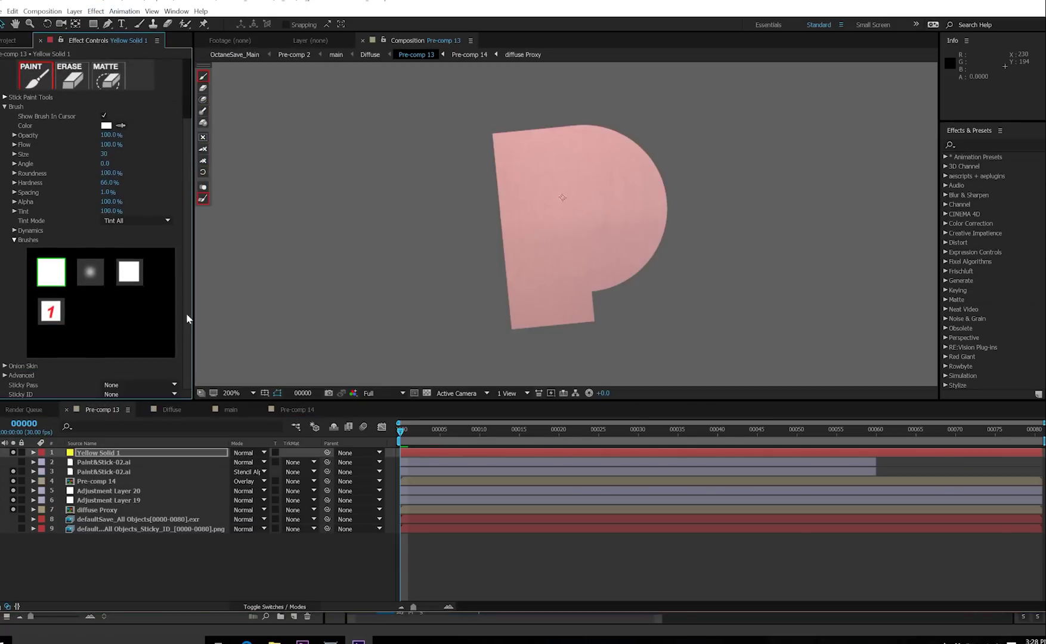
{"action": "left_click", "coordinate": [112, 387]}
{"action": "left_click", "coordinate": [137, 490]}
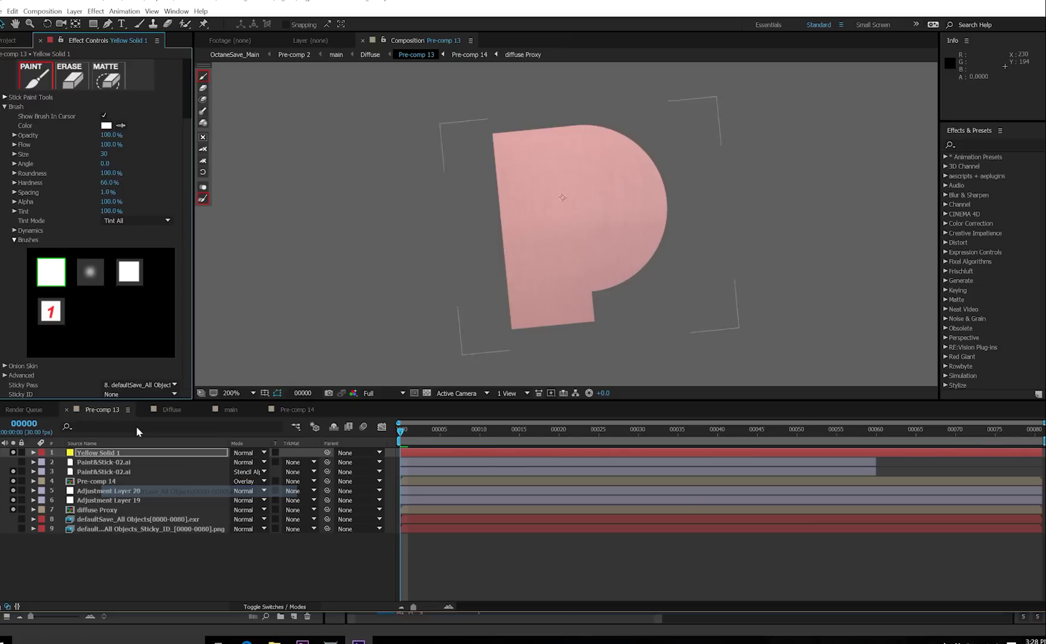
{"action": "left_click", "coordinate": [136, 394]}
{"action": "left_click", "coordinate": [165, 507]}
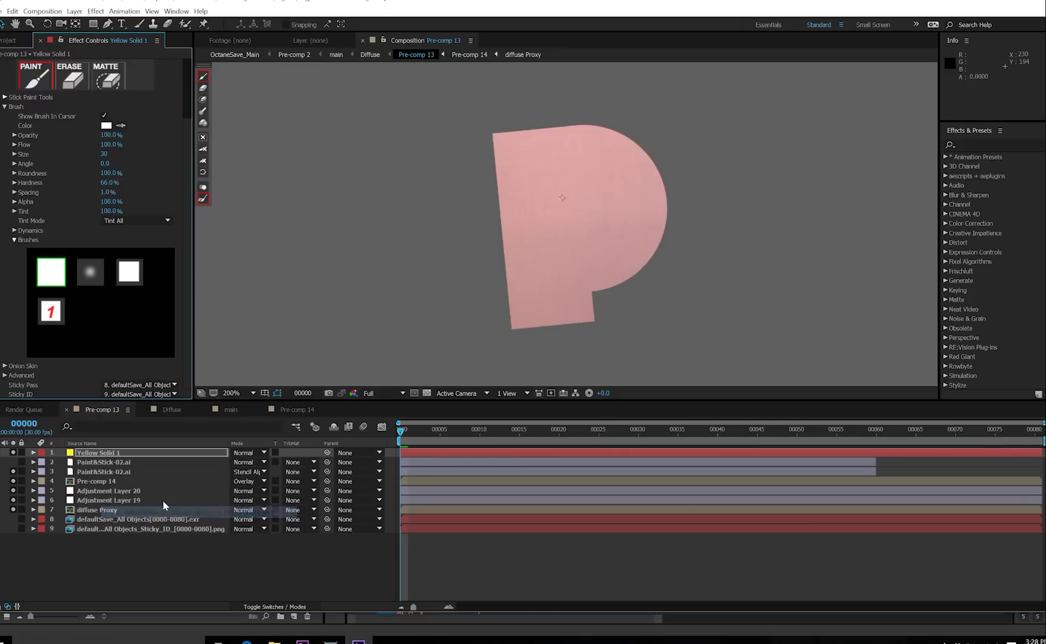
Capture the stenciled cardboard patch into Paint & Stick on Yellow Solid 1 at frame 0
{"action": "scroll", "coordinate": [180, 97], "scroll_direction": "up", "scroll_amount": 3}
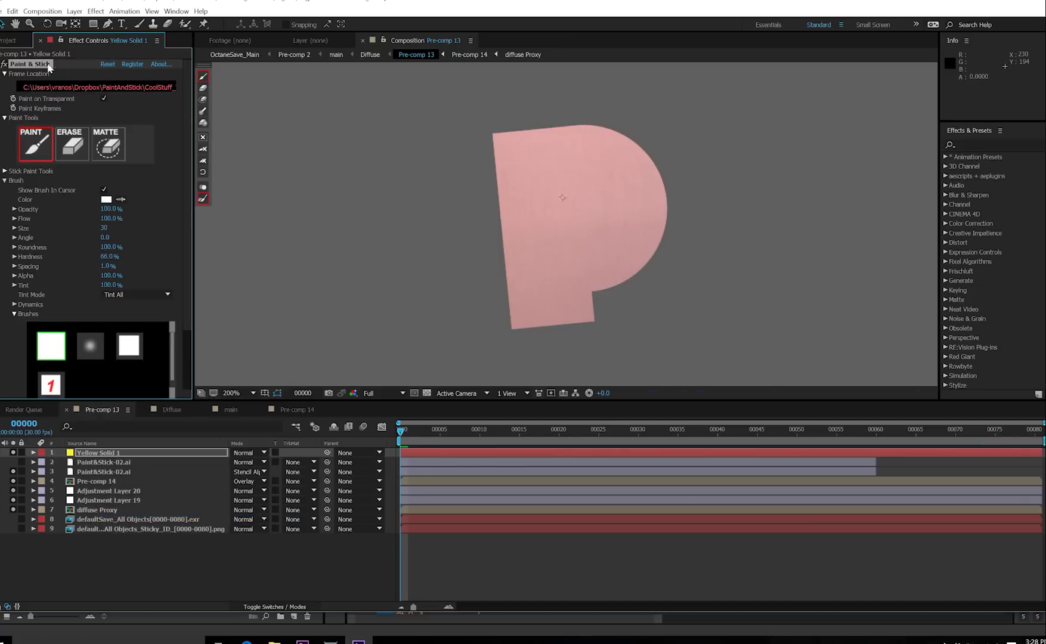
{"action": "key", "text": "c"}
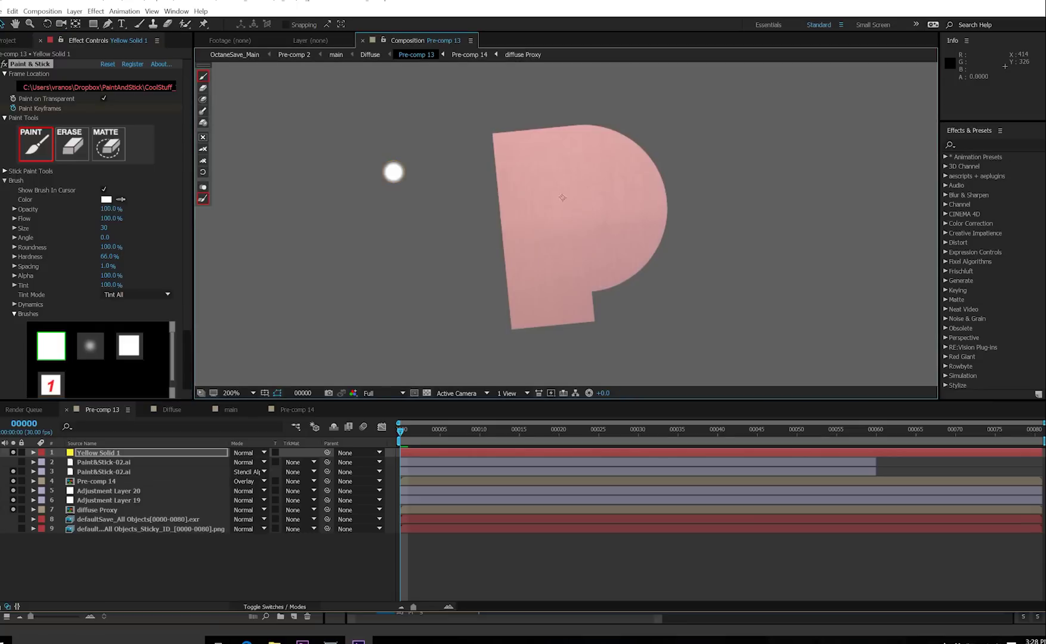
{"action": "key", "text": "comma"}
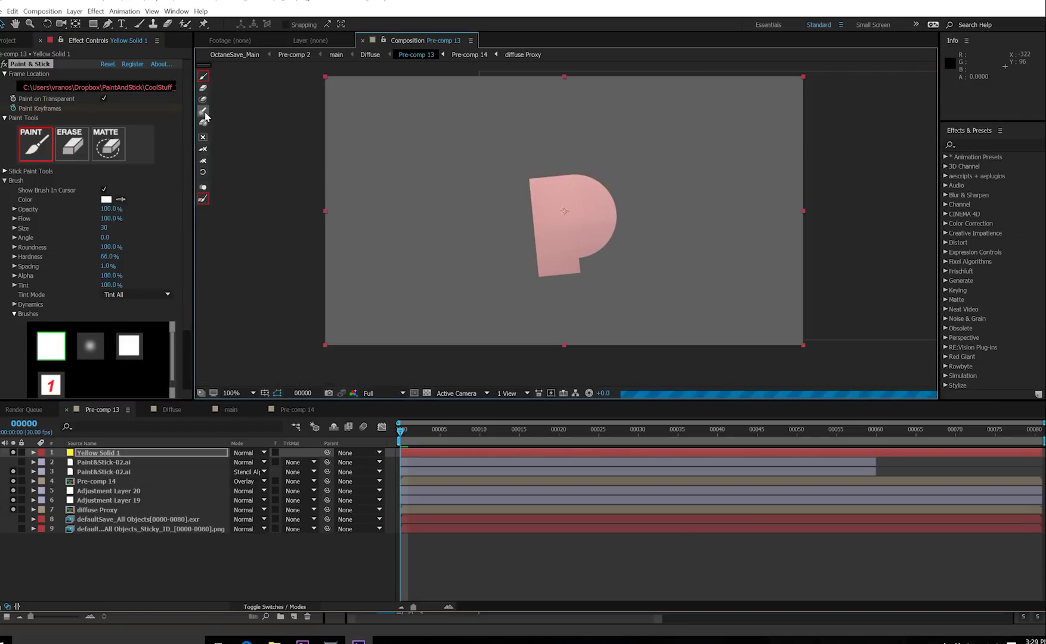
Trim Pre-comp 14 and Adjustment Layers 20 and 19 to the first frame and give them the Red label
{"action": "left_click", "coordinate": [96, 482]}
{"action": "left_click", "coordinate": [112, 500], "text": "shift"}
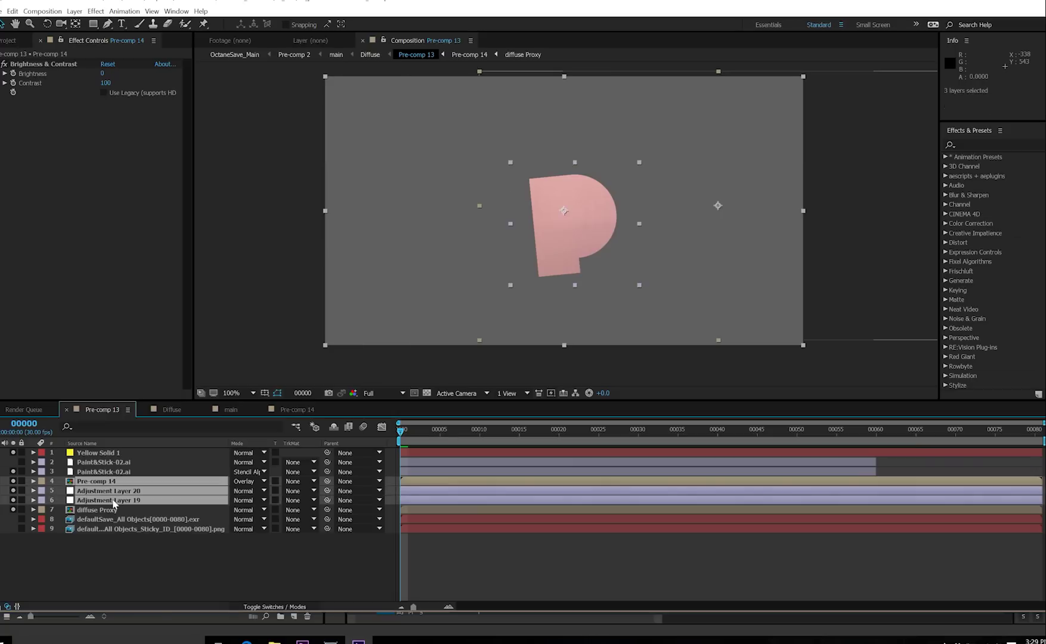
{"action": "key", "text": "alt+bracketright"}
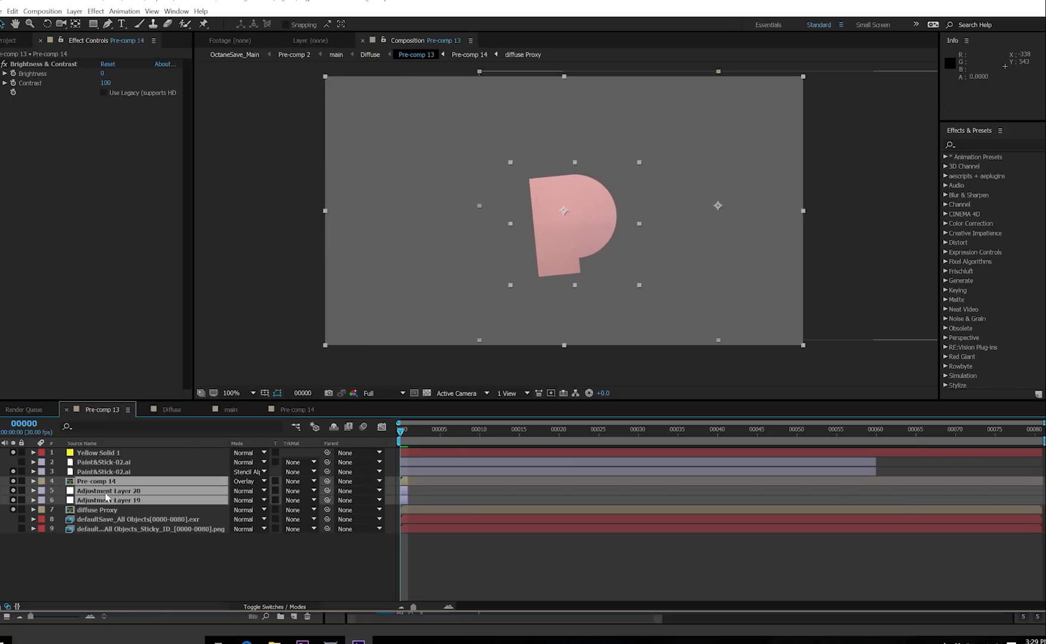
{"action": "left_click", "coordinate": [41, 480]}
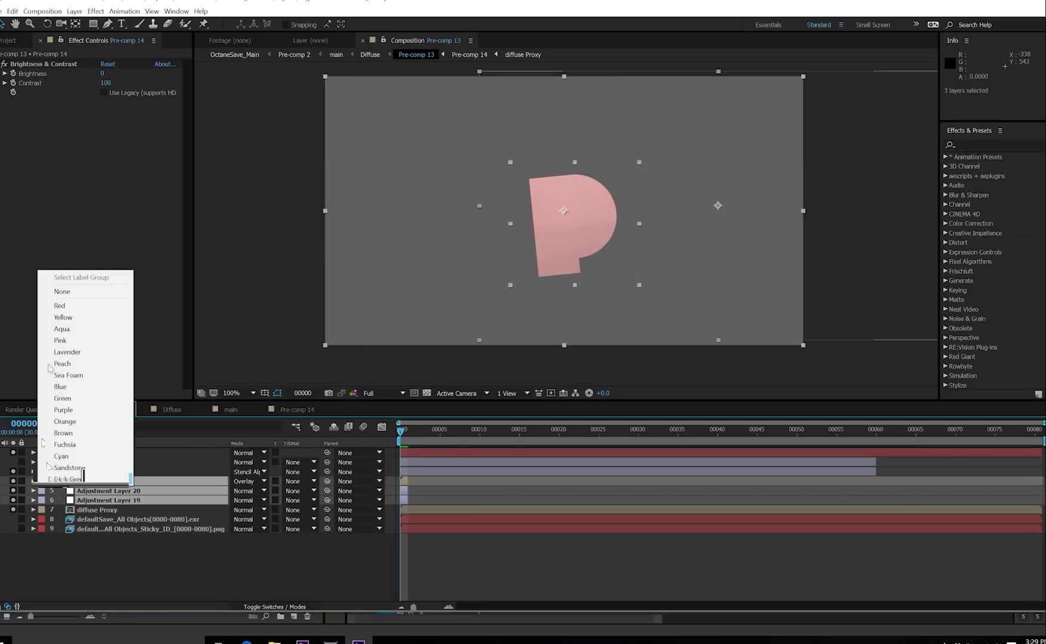
{"action": "left_click", "coordinate": [61, 306]}
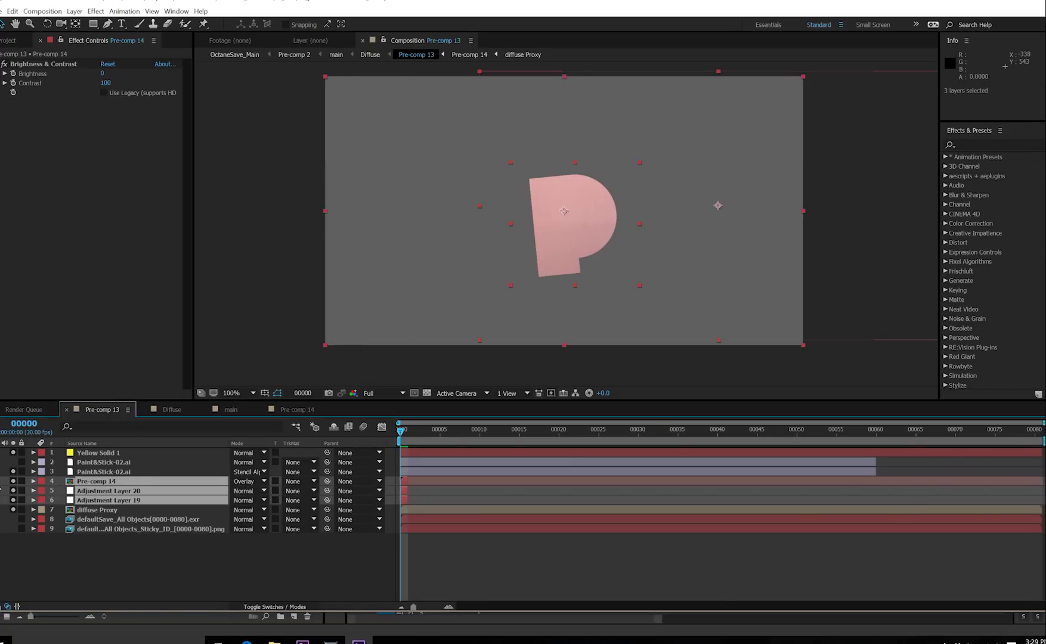
Hide Pre-comp 14 and both adjustment layers, and give Yellow Solid 1 the Yellow label
{"action": "left_click_drag", "start_coordinate": [13, 480], "coordinate": [13, 499]}
{"action": "left_click", "coordinate": [90, 564]}
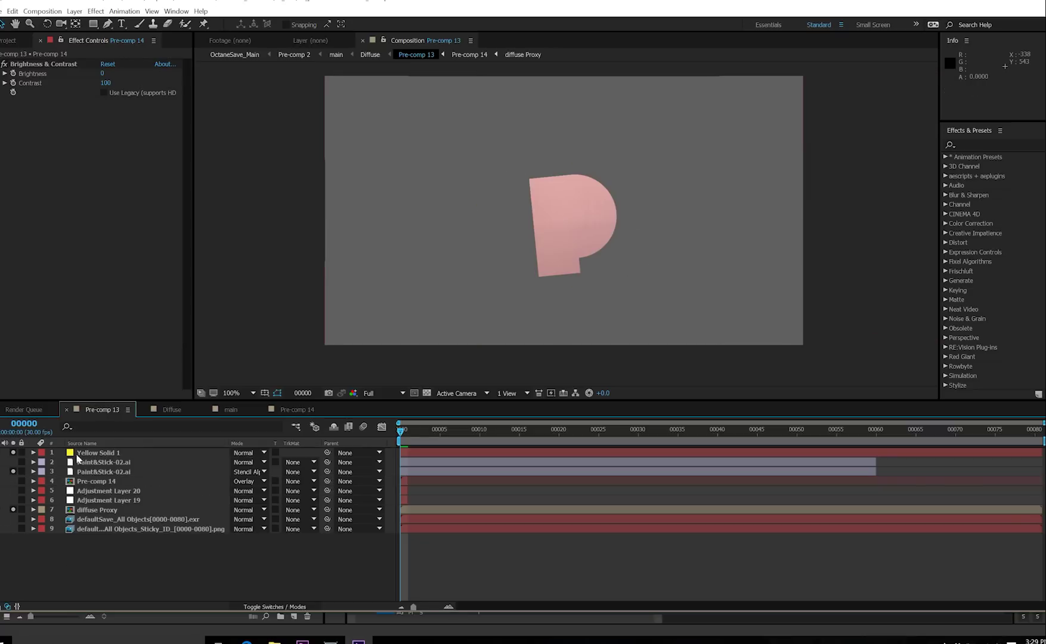
{"action": "left_click", "coordinate": [40, 455]}
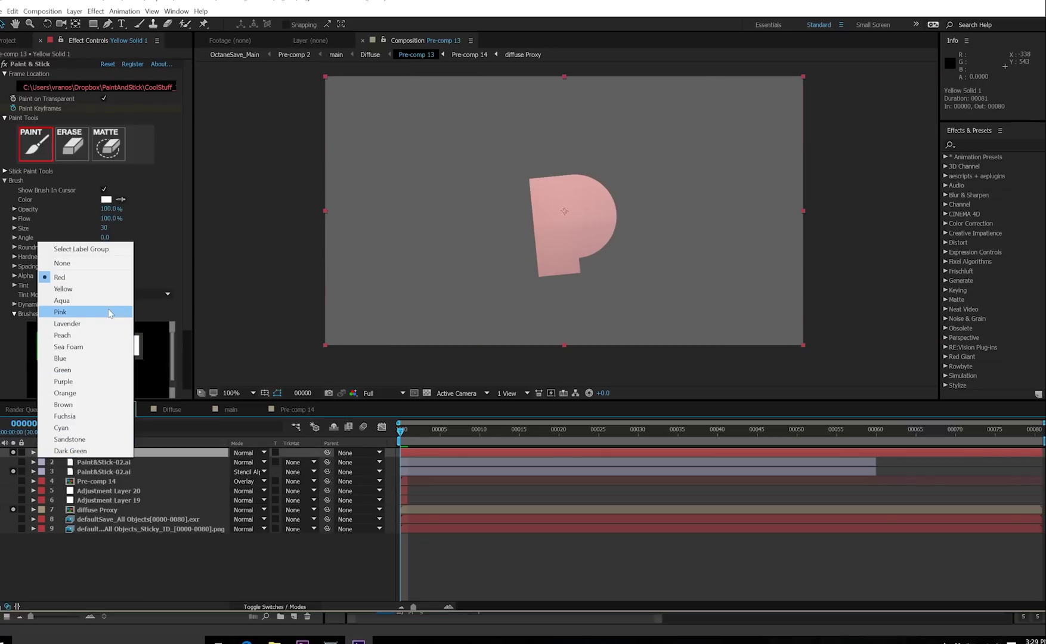
{"action": "left_click", "coordinate": [101, 289]}
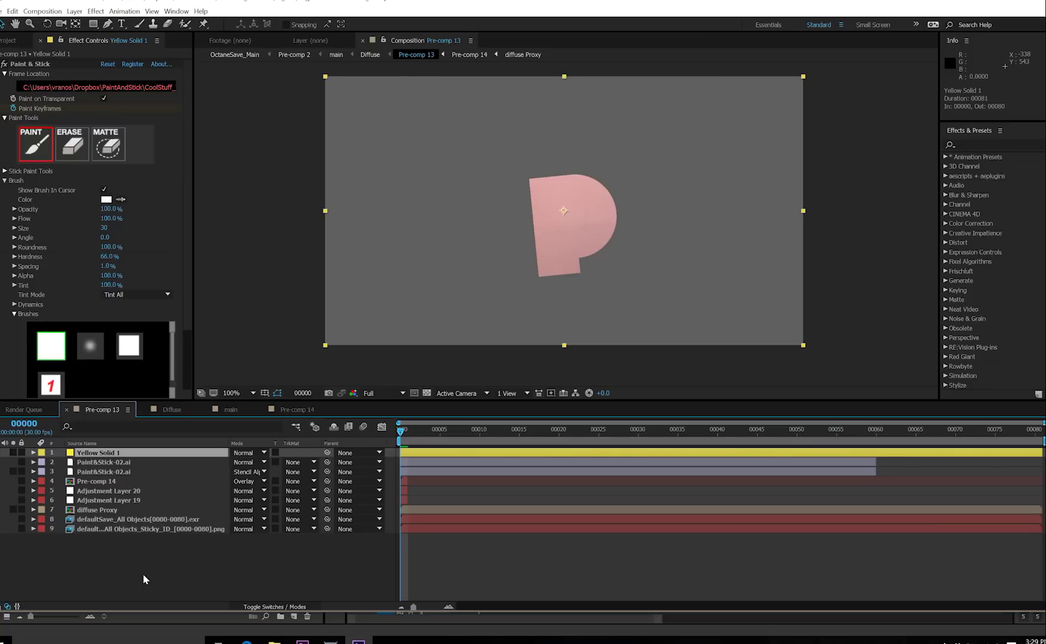
Set the Stencil Alpha Paint&Stick-02.ai layer to Multiply and move it to the top of the layer stack
{"action": "left_click", "coordinate": [89, 472]}
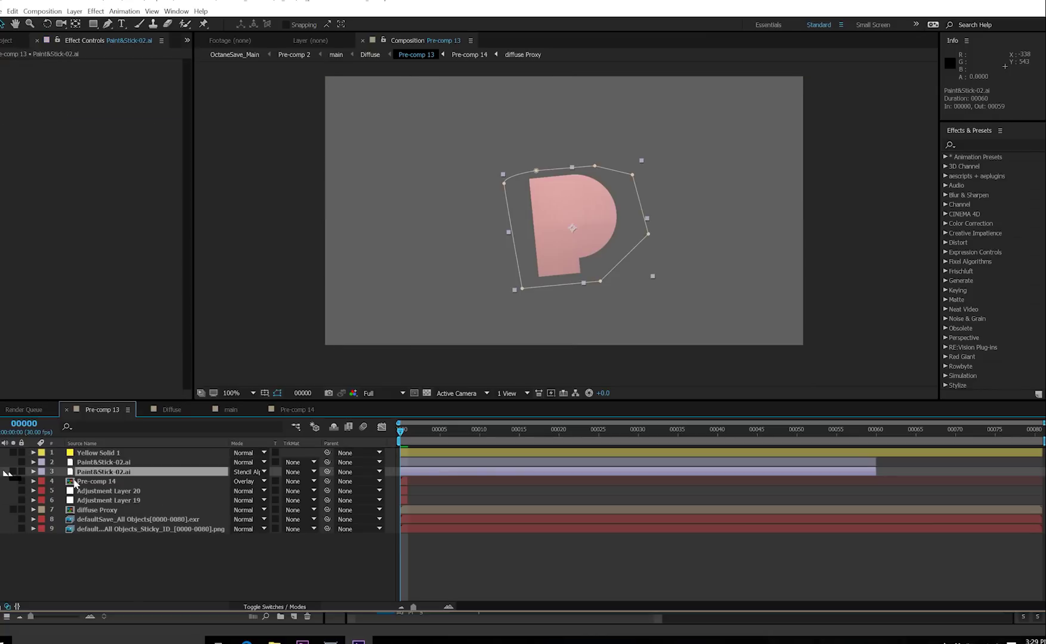
{"action": "left_click", "coordinate": [246, 472]}
{"action": "left_click", "coordinate": [257, 63]}
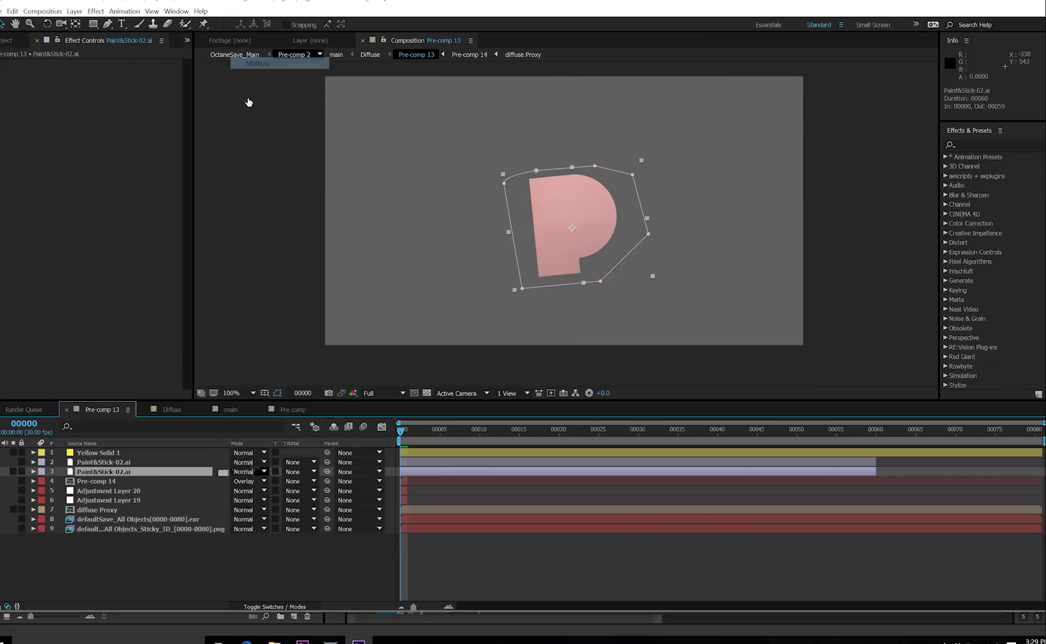
{"action": "left_click_drag", "start_coordinate": [82, 474], "coordinate": [94, 453]}
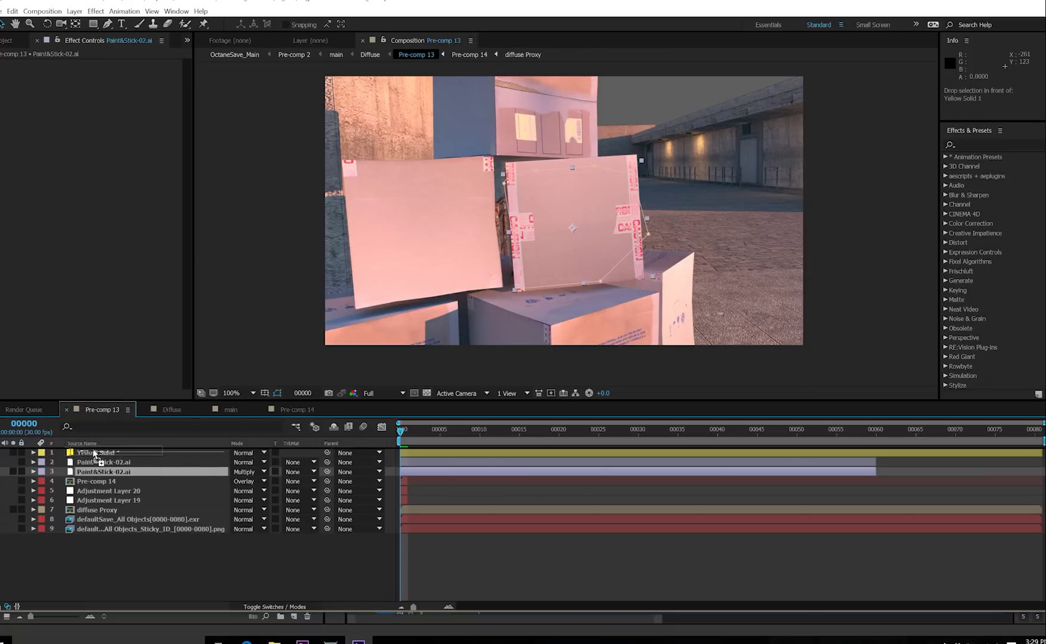
Hide the Multiply logo layer and check the cleaned cardboard patch along the timeline
{"action": "left_click", "coordinate": [134, 564]}
{"action": "left_click", "coordinate": [5, 453]}
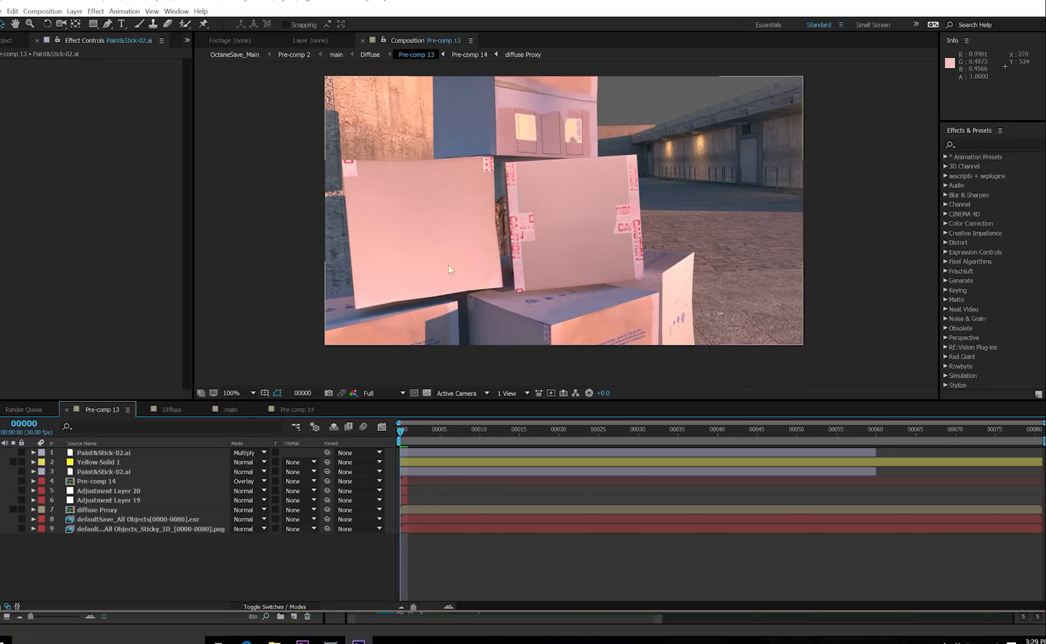
{"action": "left_click", "coordinate": [5, 453]}
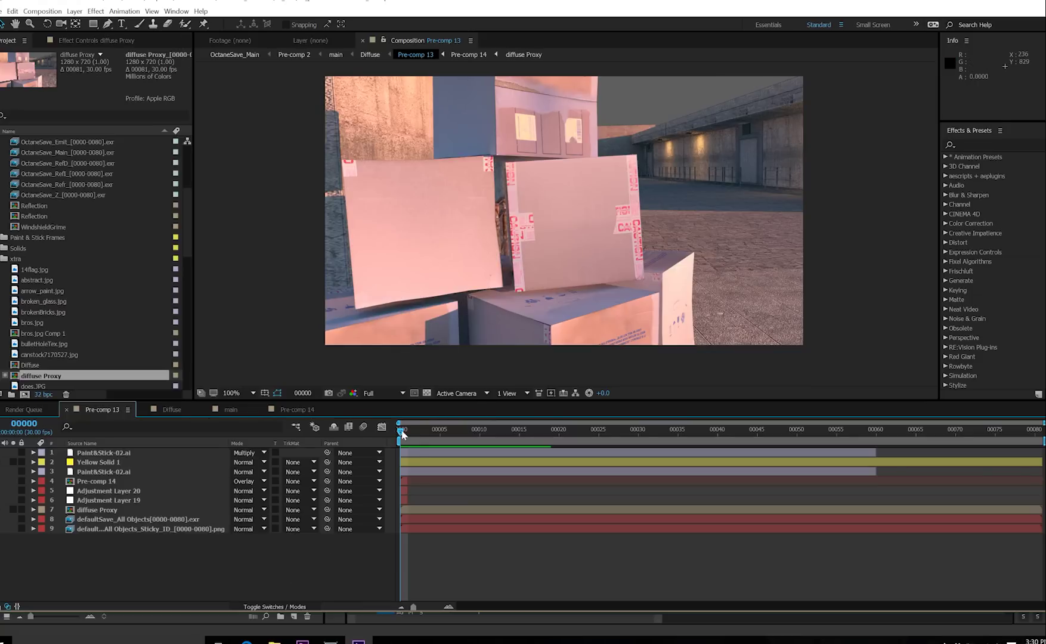
{"action": "left_click_drag", "start_coordinate": [401, 432], "coordinate": [343, 442]}
Rename Yellow Solid 1 to cardboard and move it directly above the diffuse Proxy layer
{"action": "left_click", "coordinate": [100, 464]}
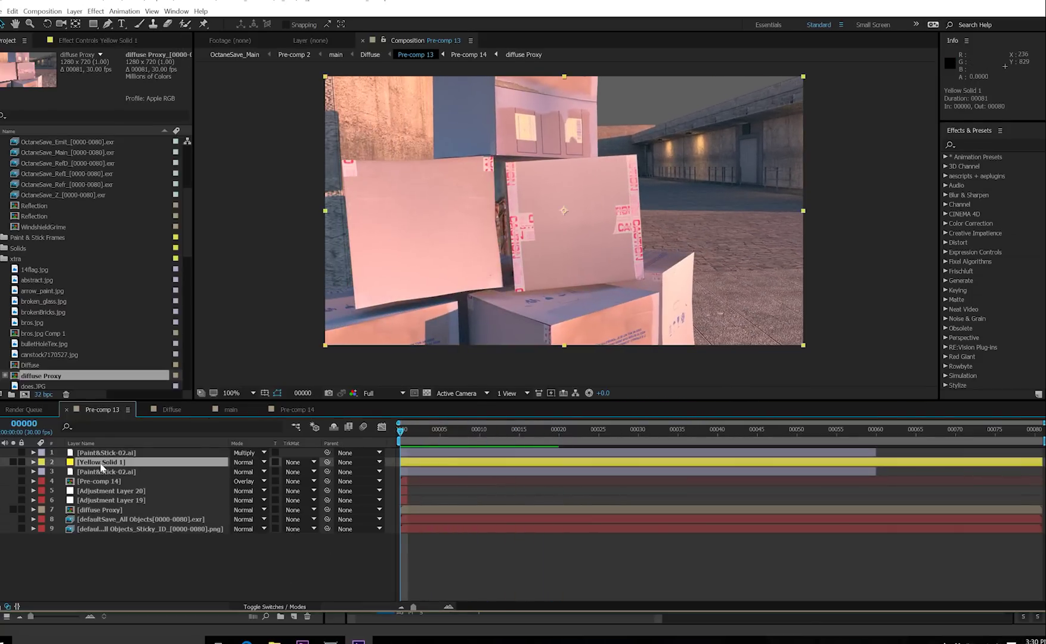
{"action": "key", "text": "Return"}
{"action": "type", "text": "rrdb"}
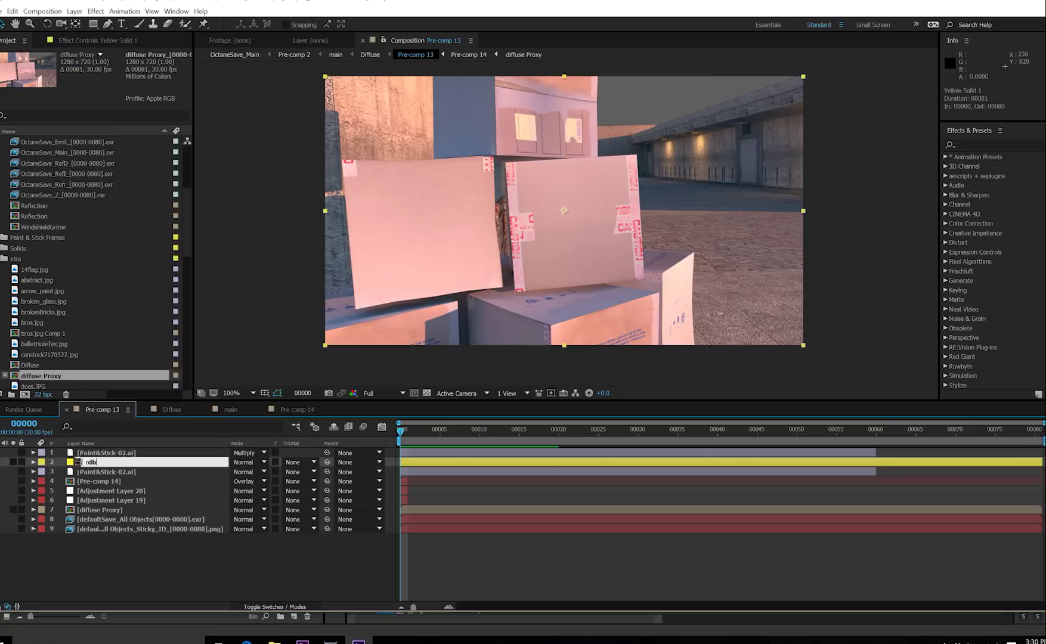
{"action": "type", "text": "oard"}
{"action": "key", "text": "Return"}
{"action": "left_click_drag", "start_coordinate": [102, 468], "coordinate": [109, 504]}
{"action": "left_click", "coordinate": [127, 570]}
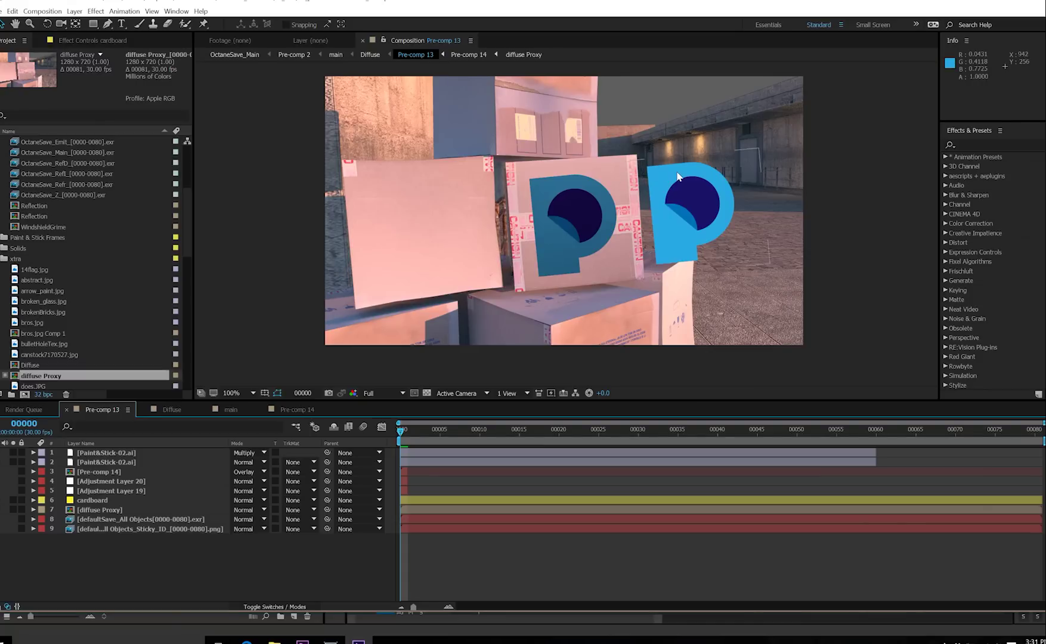
Toggle the Multiply Paint&Stick-02.ai layer's visibility to compare the box with and without the logo
{"action": "left_click", "coordinate": [121, 455]}
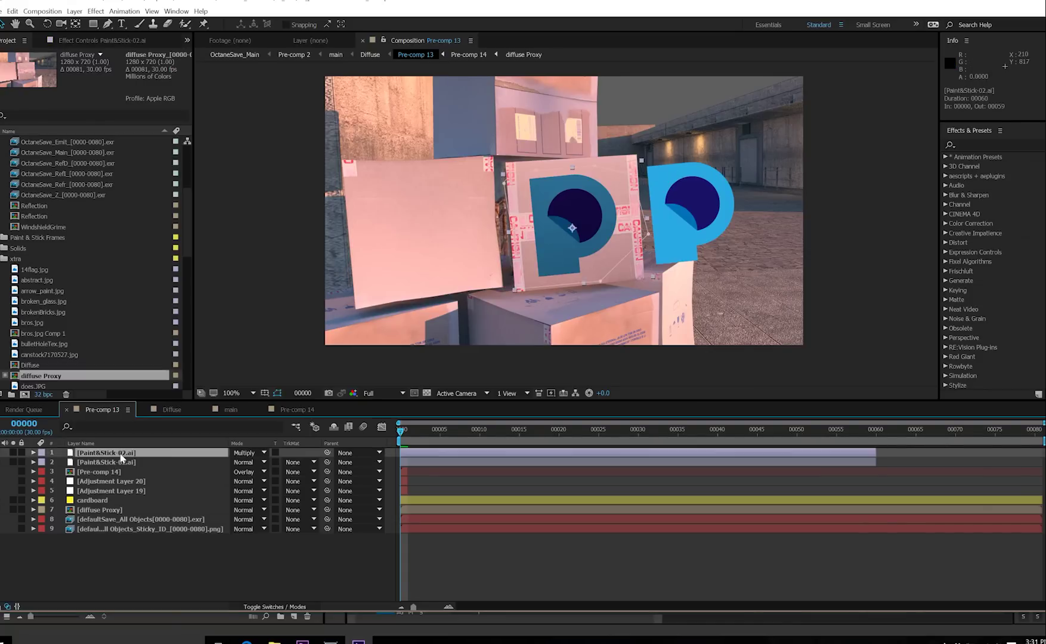
{"action": "left_click", "coordinate": [13, 452]}
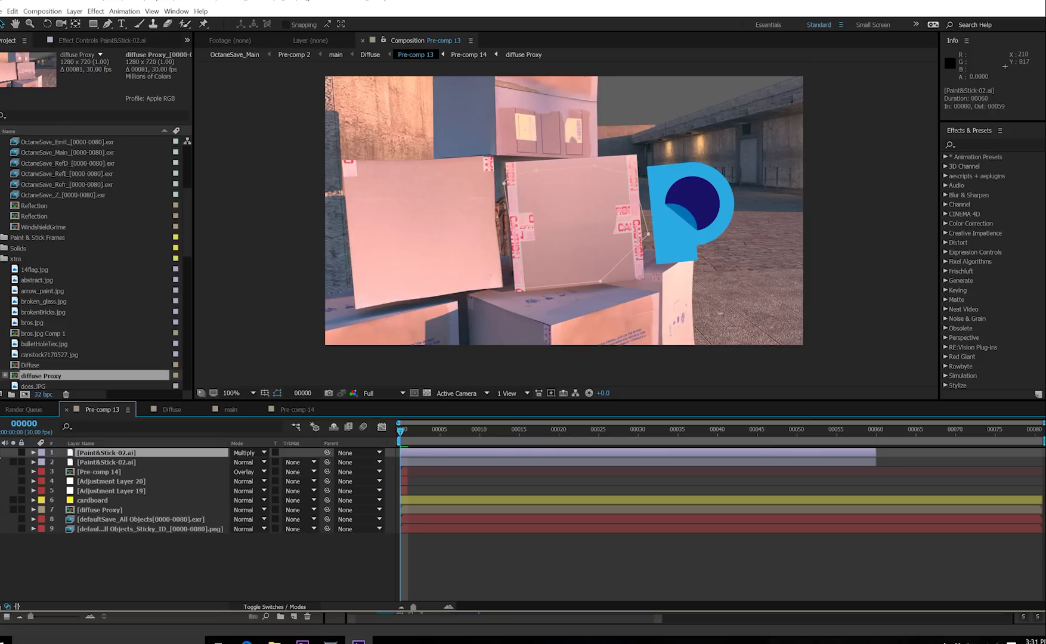
{"action": "left_click", "coordinate": [12, 453]}
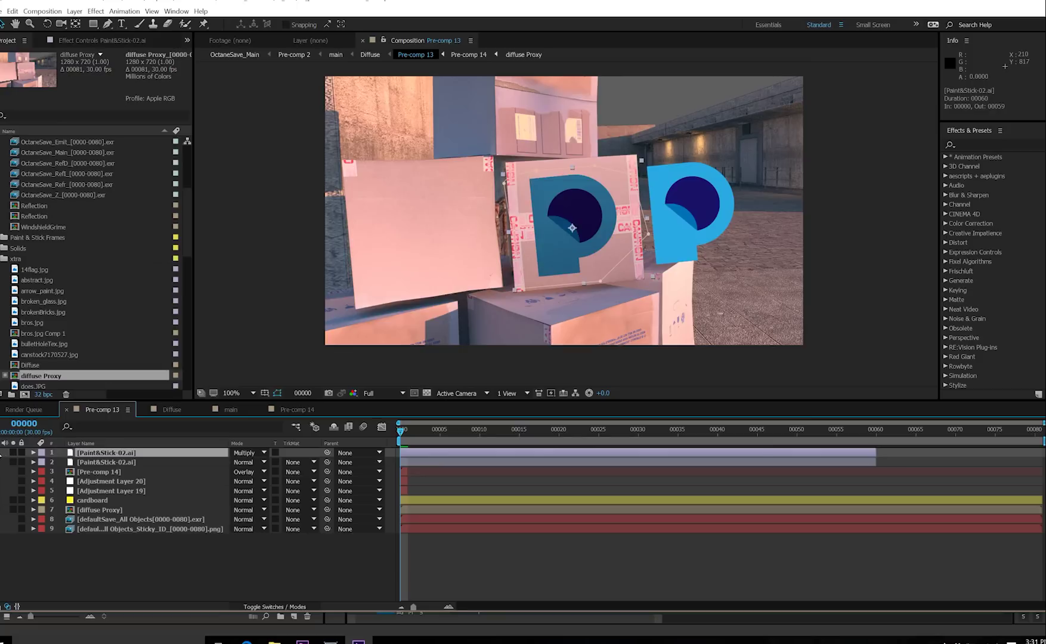
{"action": "left_click", "coordinate": [13, 452]}
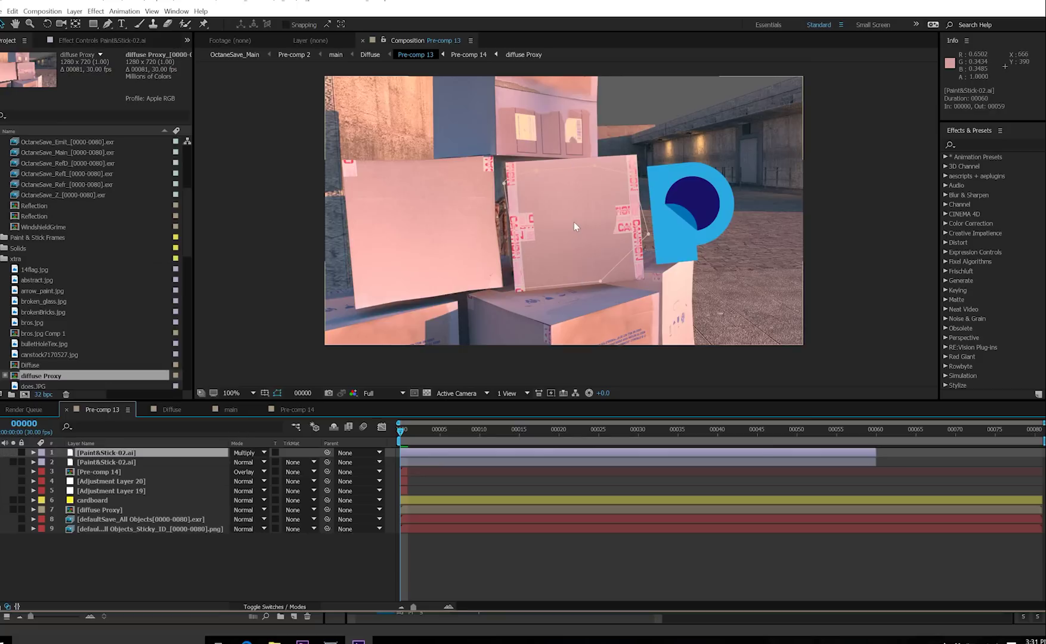
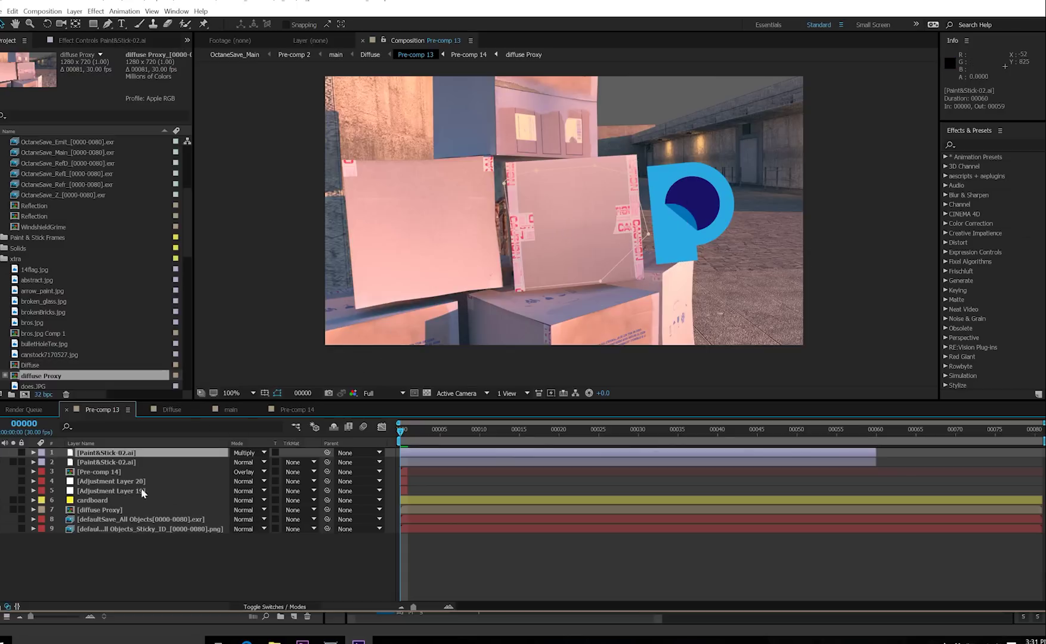
Create a 1280 x 720 solid with its colour sampled from the bare cardboard on the tape-edged box
{"action": "left_click", "coordinate": [133, 567]}
{"action": "left_click", "coordinate": [74, 11]}
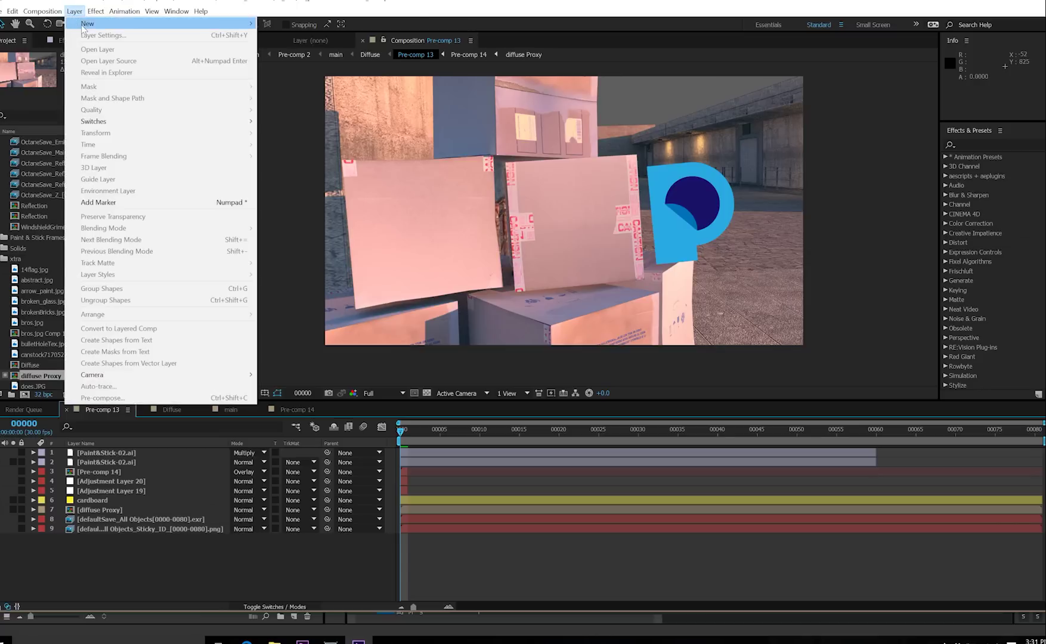
{"action": "mouse_move", "coordinate": [95, 21]}
{"action": "left_click", "coordinate": [286, 34]}
{"action": "left_click", "coordinate": [250, 332]}
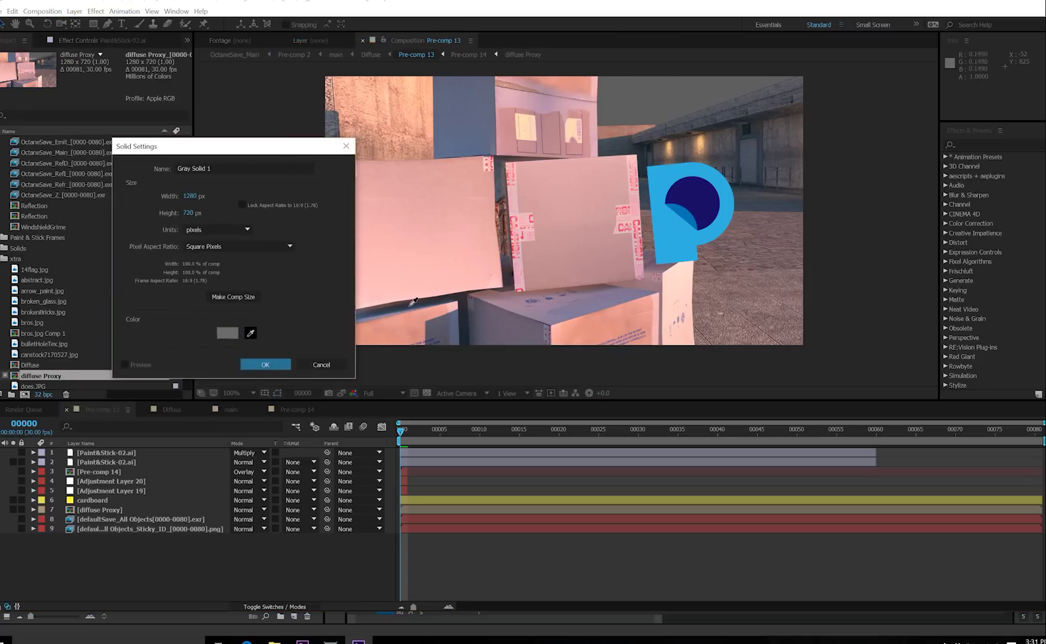
{"action": "left_click", "coordinate": [572, 227]}
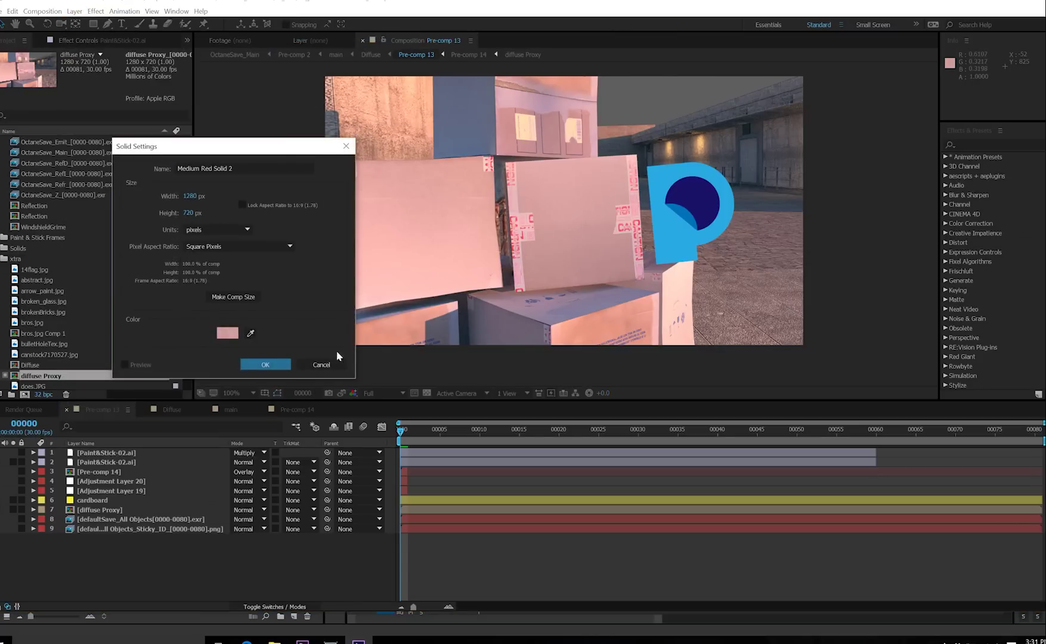
{"action": "left_click", "coordinate": [267, 365]}
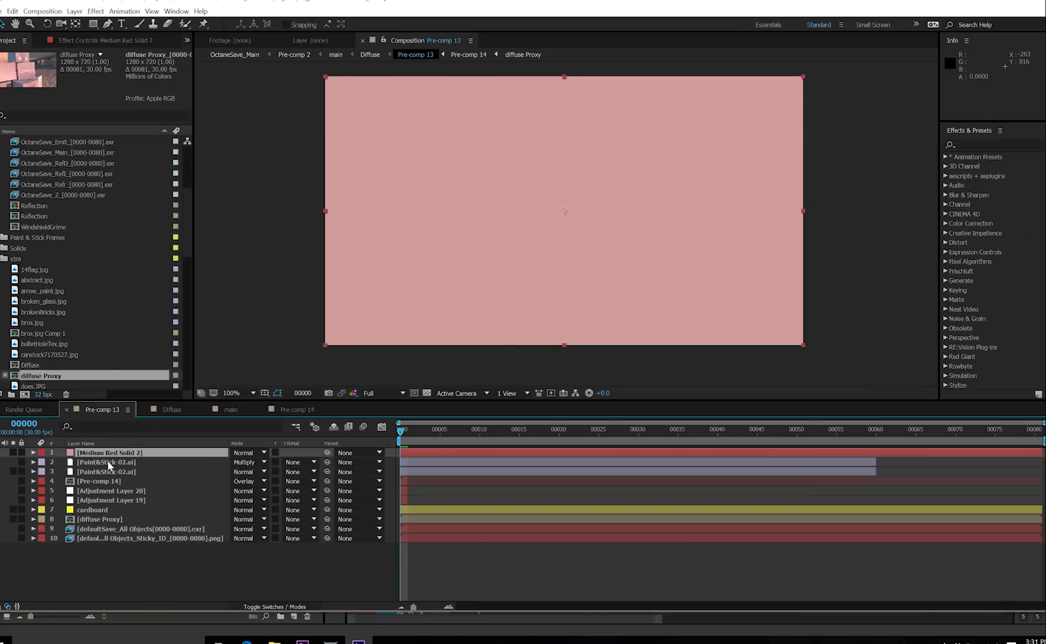
Place the Multiply Paint&Stick-02.ai layer above the new solid and pre-compose the two layers as divided logo
{"action": "left_click_drag", "start_coordinate": [109, 465], "coordinate": [124, 457]}
{"action": "key", "text": "ctrl+shift+c"}
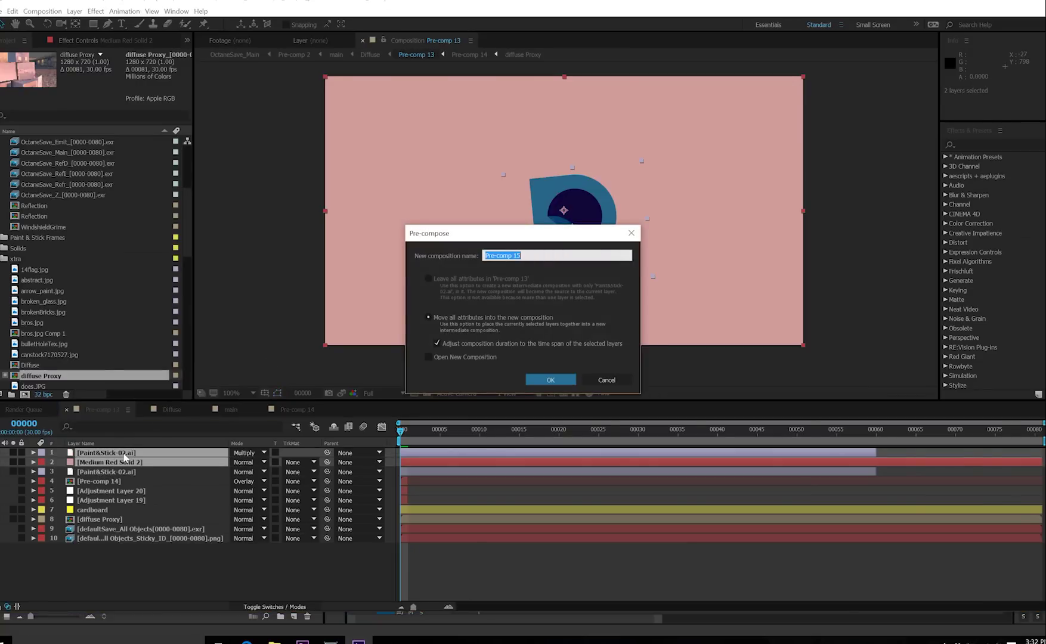
{"action": "type", "text": "c"}
{"action": "key", "text": "Return"}
Inside the divided logo comp, move Medium Red Solid 2 above Paint&Stick-02.ai and set its blending mode to Divide
{"action": "double_click", "coordinate": [124, 453]}
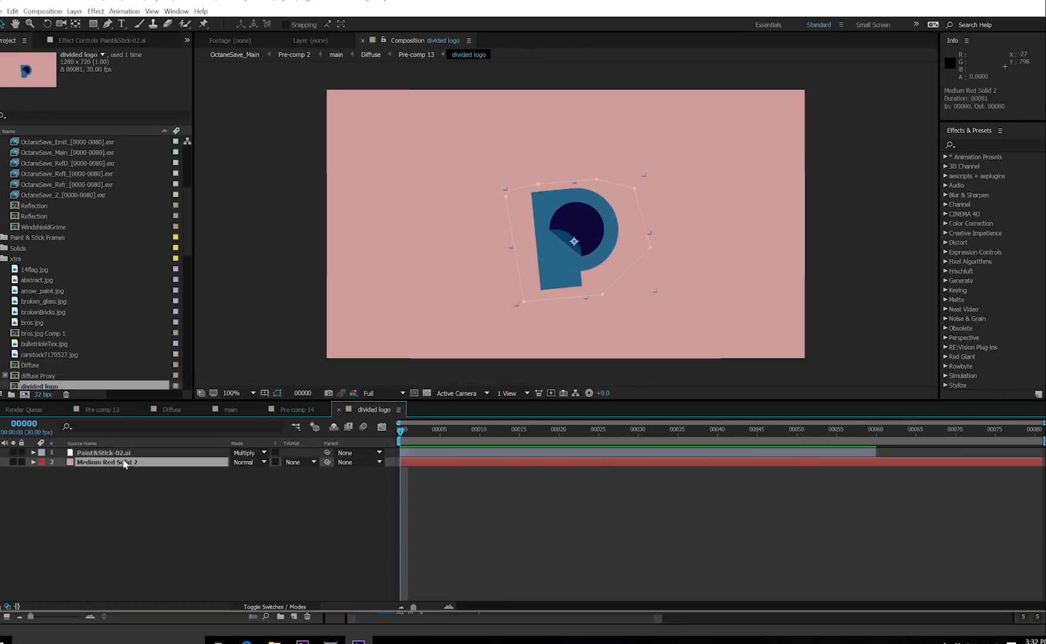
{"action": "key", "text": "ctrl+]"}
{"action": "left_click", "coordinate": [235, 453]}
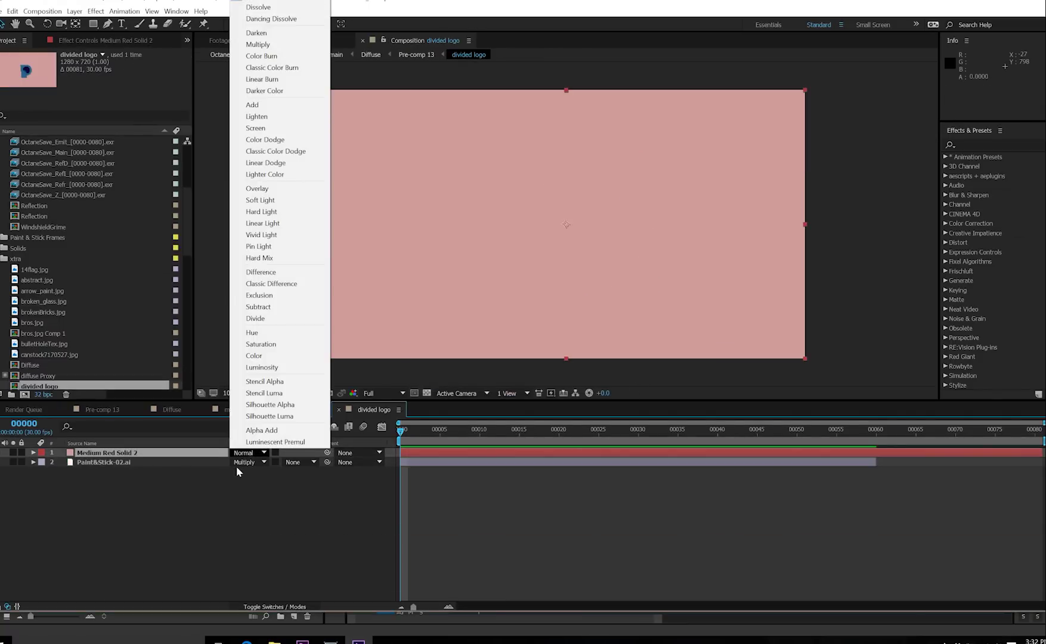
{"action": "left_click", "coordinate": [257, 317]}
{"action": "left_click", "coordinate": [260, 317]}
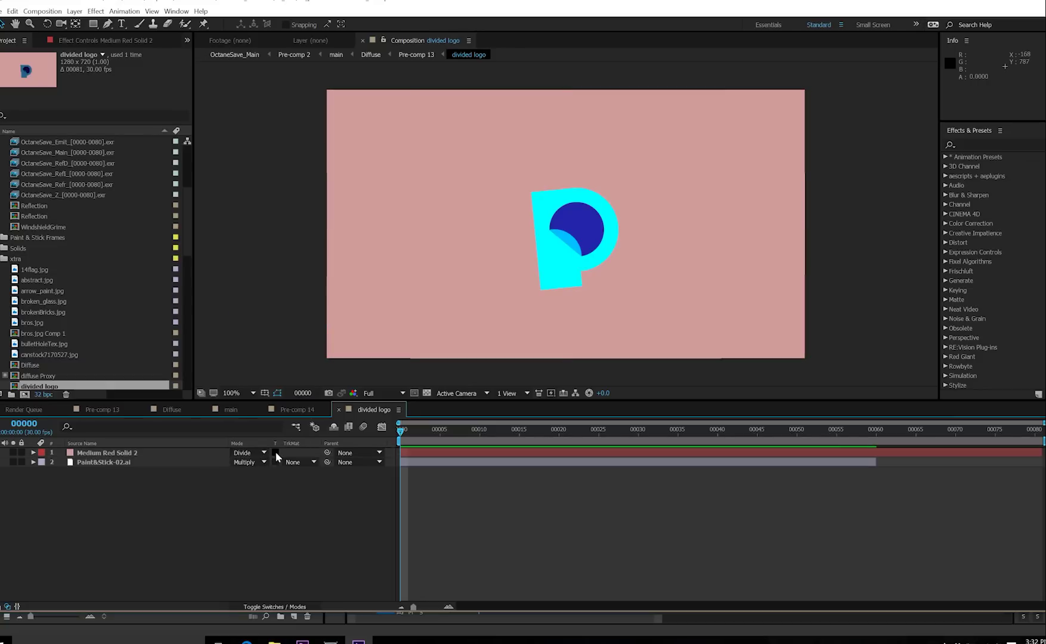
Turn on Preserve Underlying Transparency for Medium Red Solid 2 and display the transparency grid
{"action": "left_click", "coordinate": [275, 452]}
{"action": "left_click", "coordinate": [424, 393]}
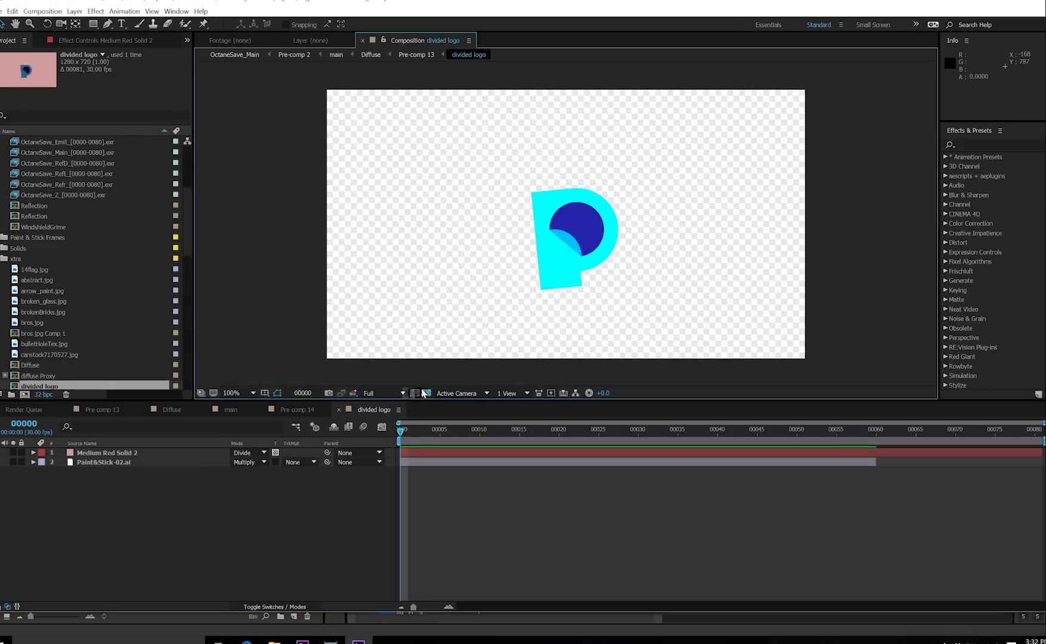
{"action": "left_click", "coordinate": [275, 452]}
{"action": "left_click", "coordinate": [275, 451]}
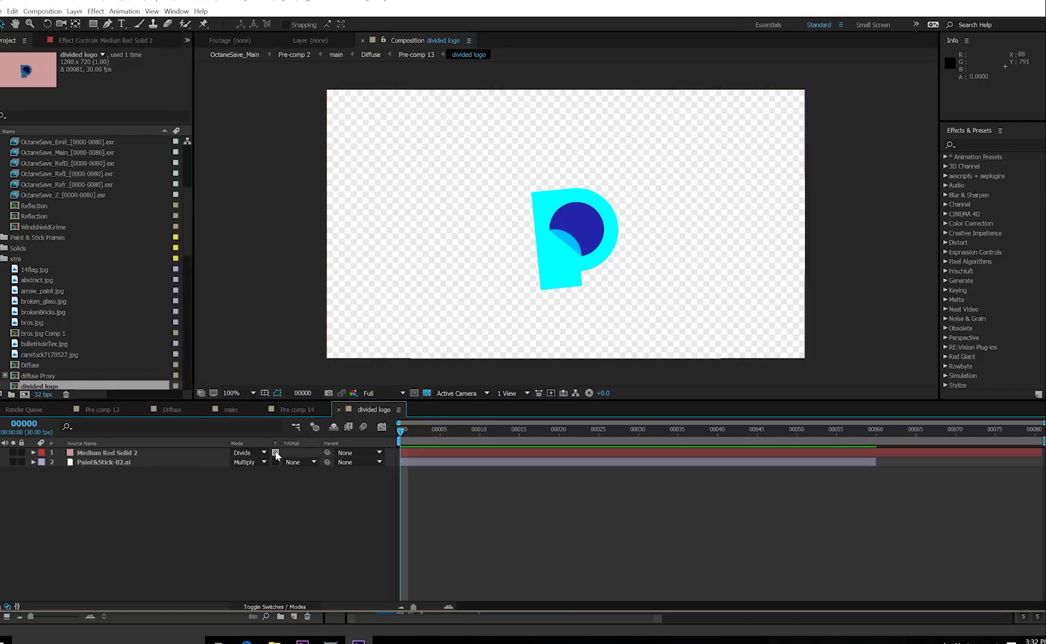
Return to Pre-comp 13 and set the divided logo layer's blending mode to Multiply
{"action": "key", "text": "Tab"}
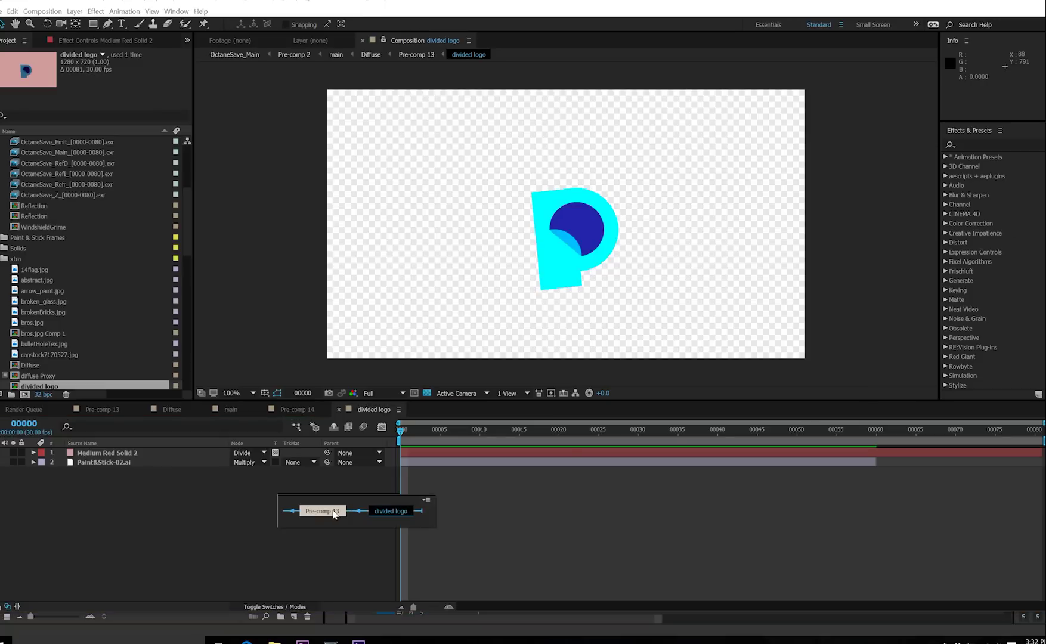
{"action": "left_click", "coordinate": [329, 511]}
{"action": "left_click", "coordinate": [215, 555]}
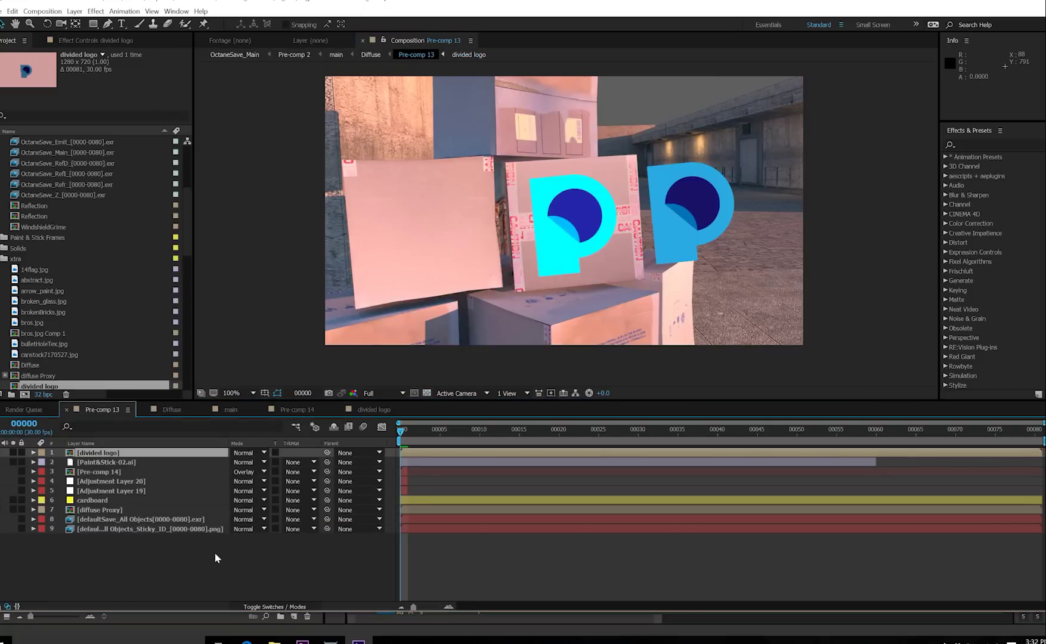
{"action": "left_click", "coordinate": [141, 454]}
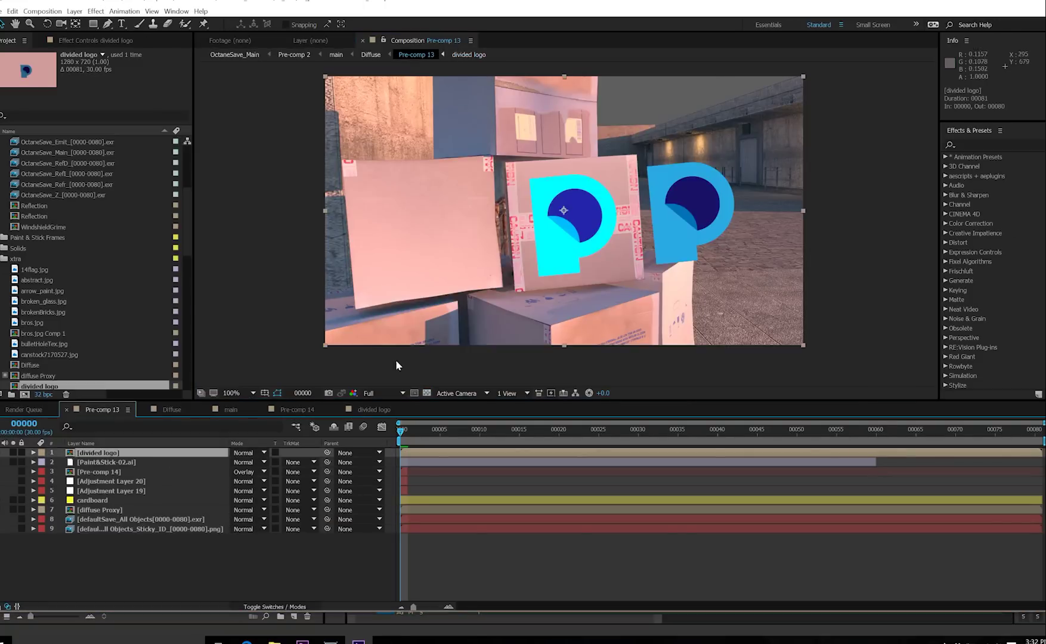
{"action": "left_click", "coordinate": [254, 452]}
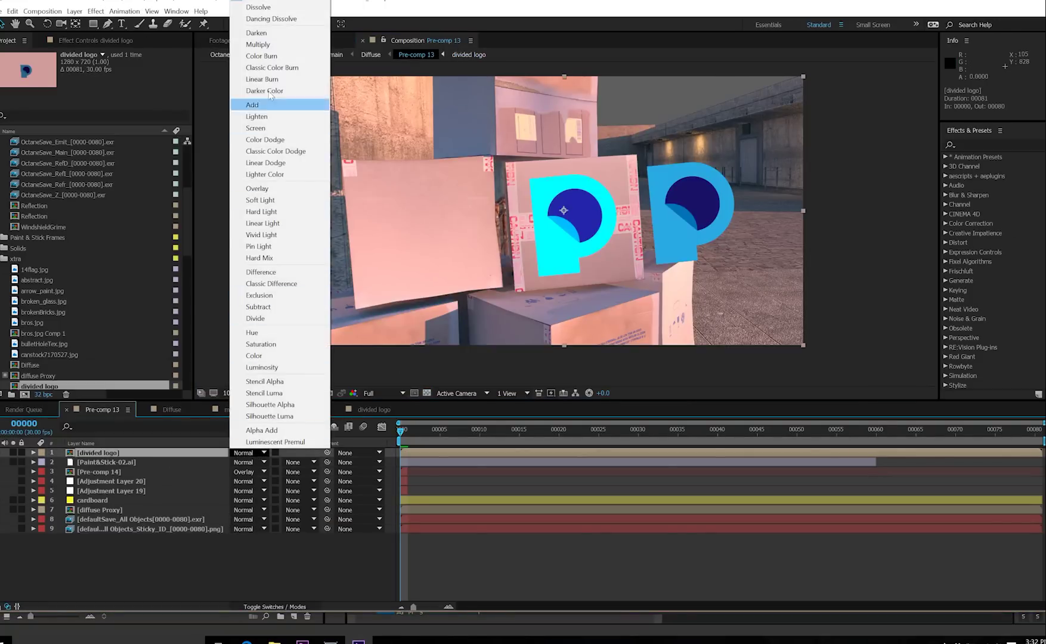
{"action": "left_click", "coordinate": [257, 44]}
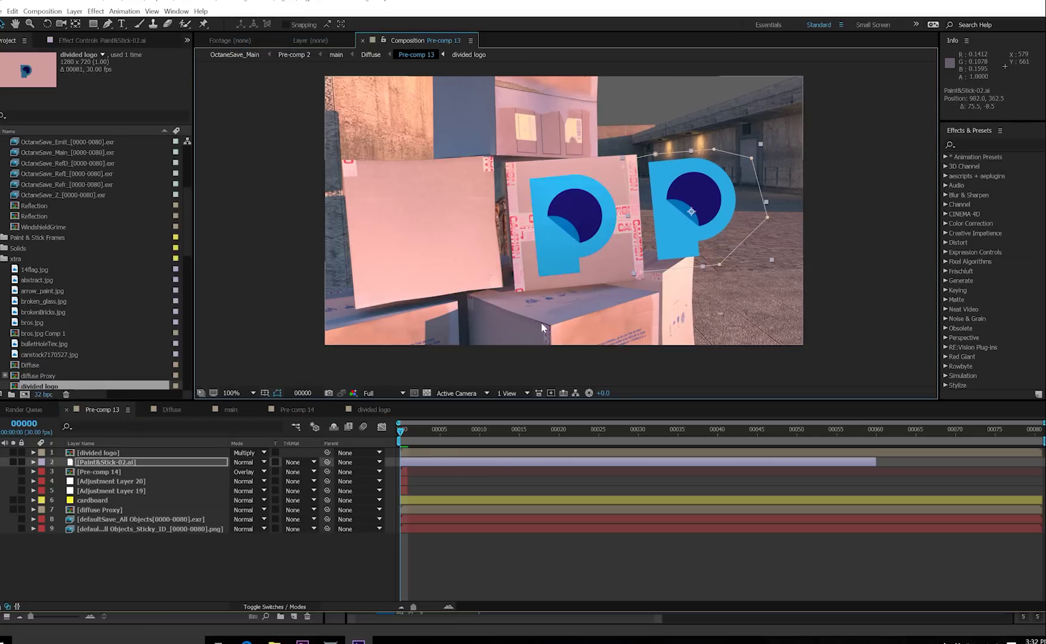
Move the Normal-mode Paint&Stick-02.ai layer to the top of the stack and beside the divided logo to compare their colours
{"action": "left_click_drag", "start_coordinate": [111, 467], "coordinate": [117, 452]}
{"action": "key", "text": "period"}
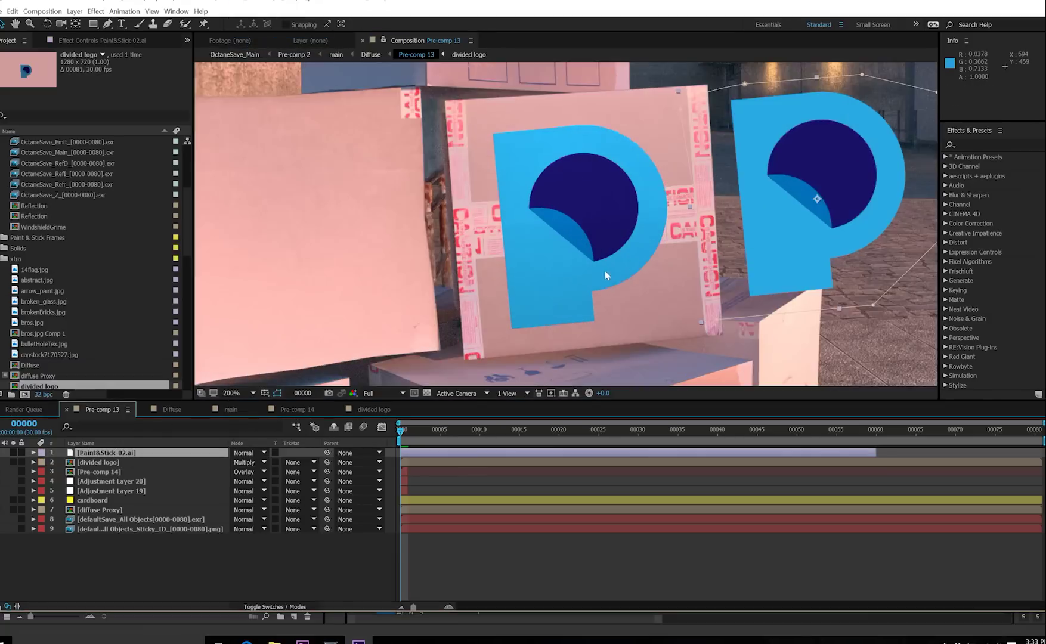
{"action": "mouse_move", "coordinate": [815, 240]}
{"action": "left_mouse_down"}
{"action": "mouse_move", "coordinate": [651, 273]}
{"action": "mouse_move", "coordinate": [560, 272]}
{"action": "mouse_move", "coordinate": [726, 252]}
{"action": "left_mouse_up"}
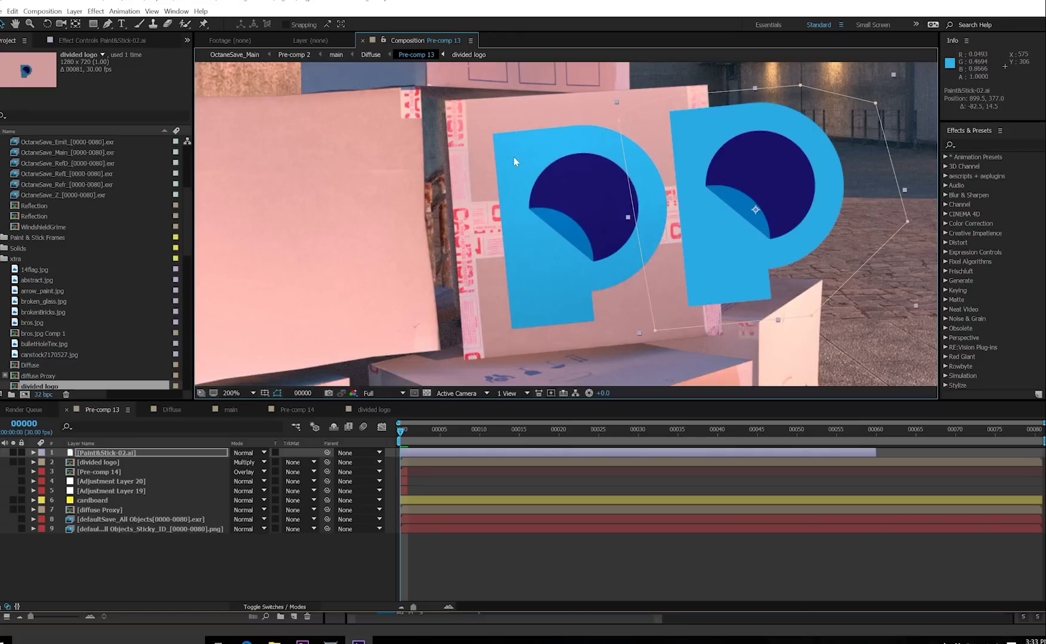
{"action": "left_click_drag", "start_coordinate": [707, 217], "coordinate": [740, 220]}
{"action": "key", "text": "comma"}
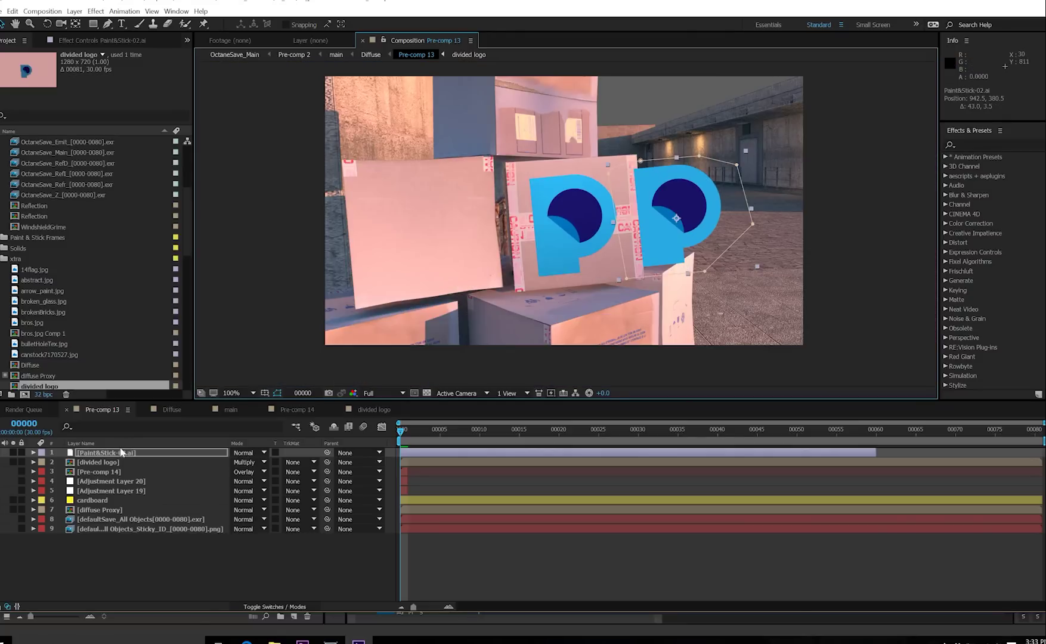
Delete the Normal-mode Paint&Stick-02.ai comparison layer
{"action": "left_click", "coordinate": [121, 454]}
{"action": "key", "text": "Delete"}
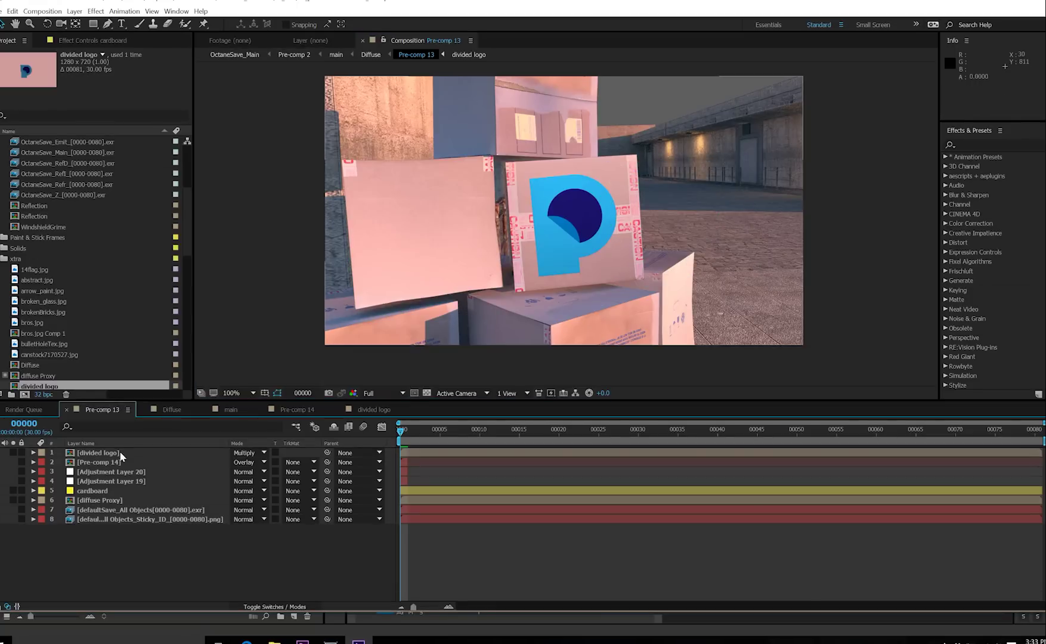
Apply a Fast Blur with a Blurriness of 0.5 to the divided logo layer
{"action": "key", "text": "period"}
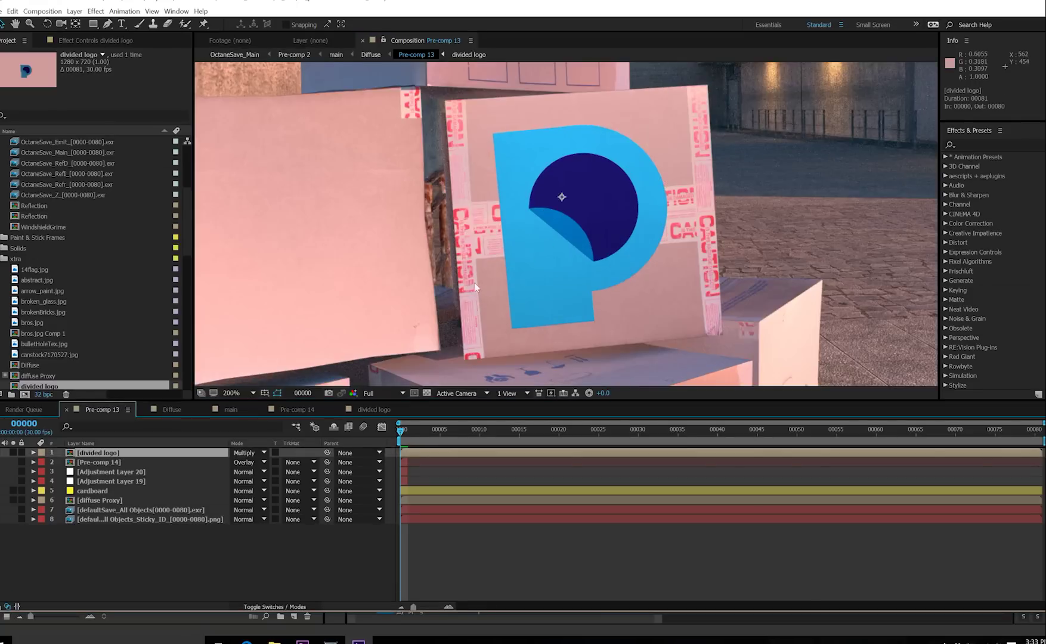
{"action": "left_click", "coordinate": [95, 11]}
{"action": "mouse_move", "coordinate": [149, 95]}
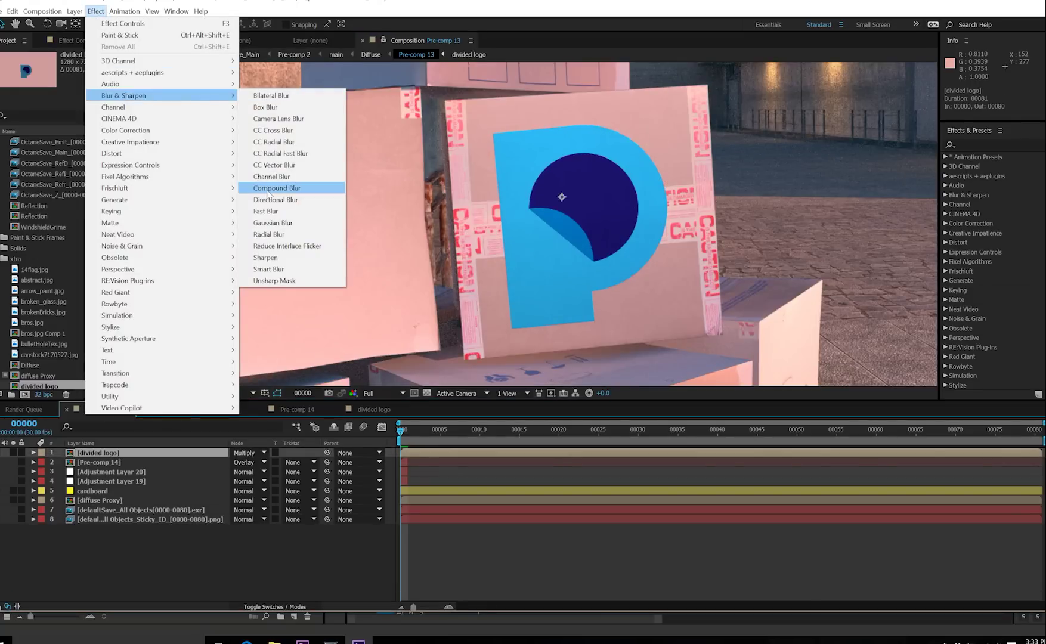
{"action": "left_click", "coordinate": [269, 211]}
{"action": "left_click_drag", "start_coordinate": [110, 71], "coordinate": [113, 70]}
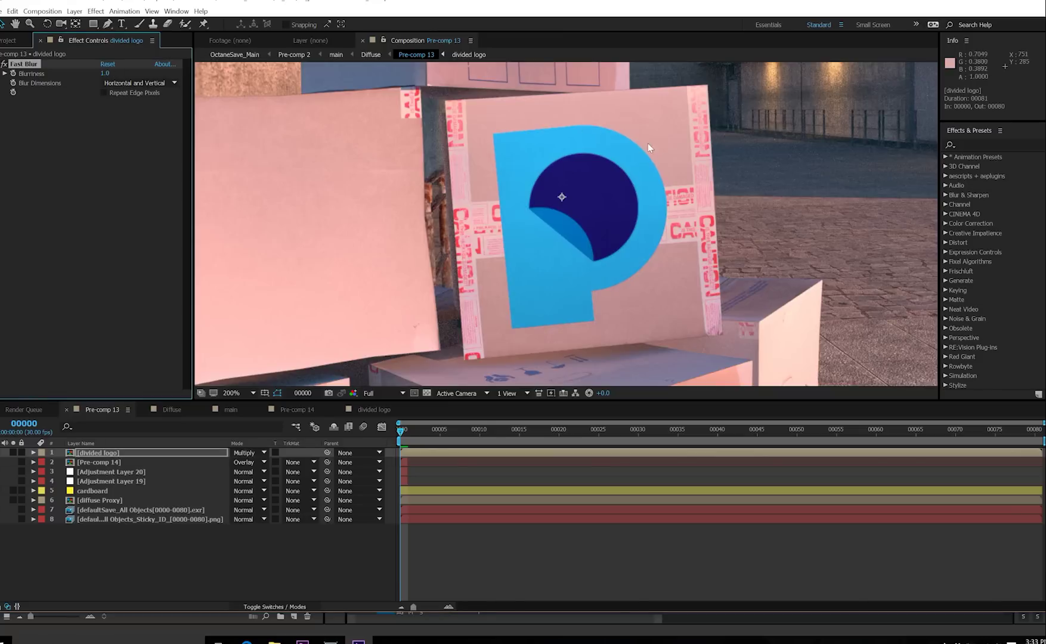
{"action": "left_click", "coordinate": [106, 73]}
{"action": "type", "text": ".5"}
{"action": "key", "text": "Return"}
{"action": "key", "text": "F2"}
{"action": "scroll", "coordinate": [450, 242], "scroll_direction": "down", "scroll_amount": 1}
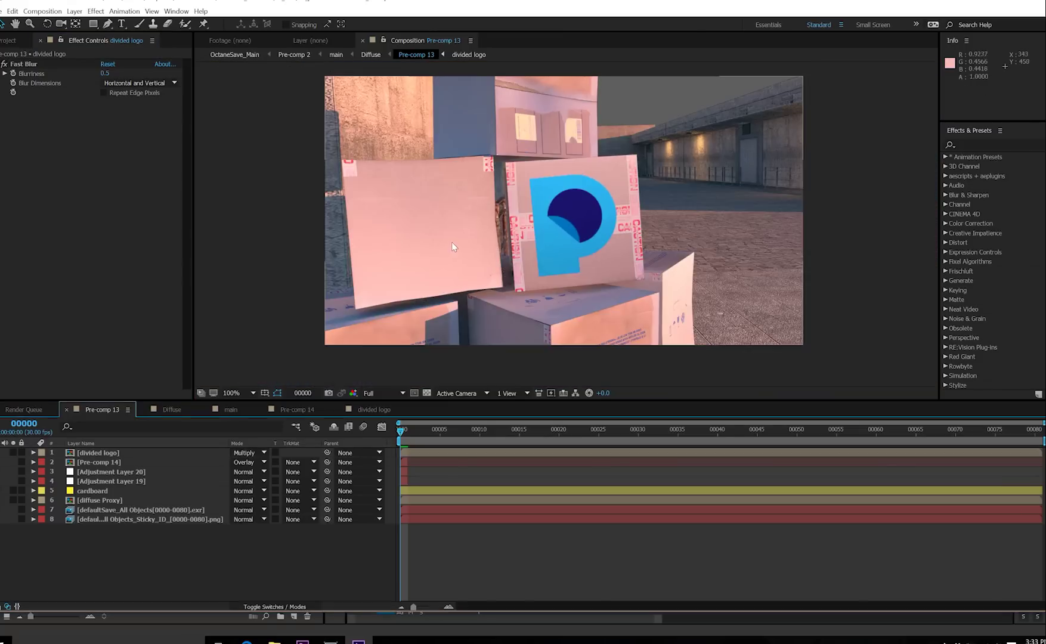
Duplicate the cardboard layer, solo the copy and clear its Paint & Stick paint and keyframes
{"action": "left_click", "coordinate": [89, 491]}
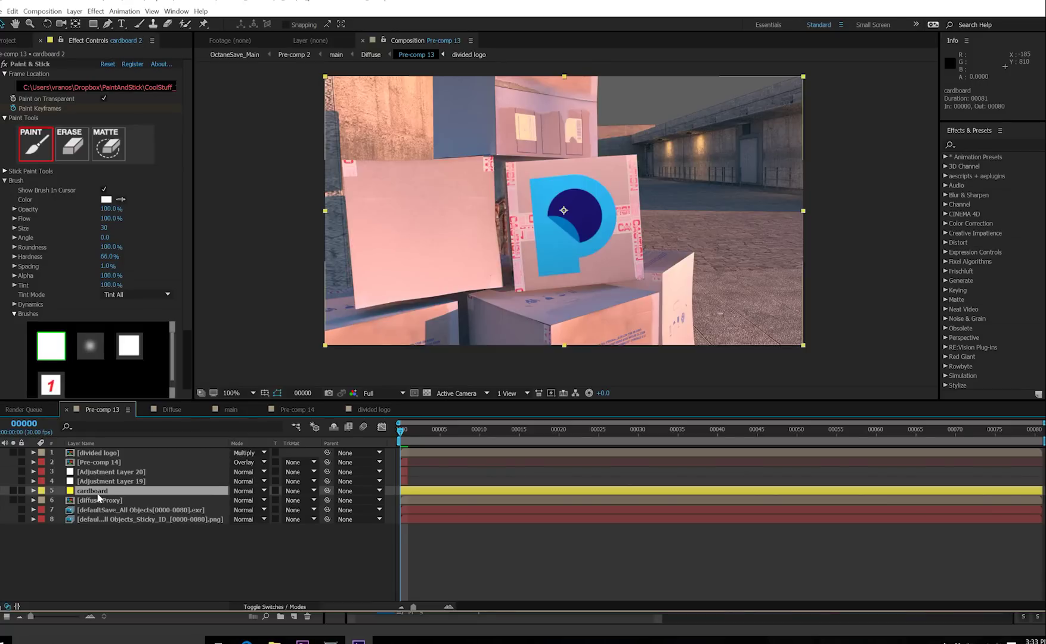
{"action": "key", "text": "ctrl+d"}
{"action": "left_click", "coordinate": [36, 64]}
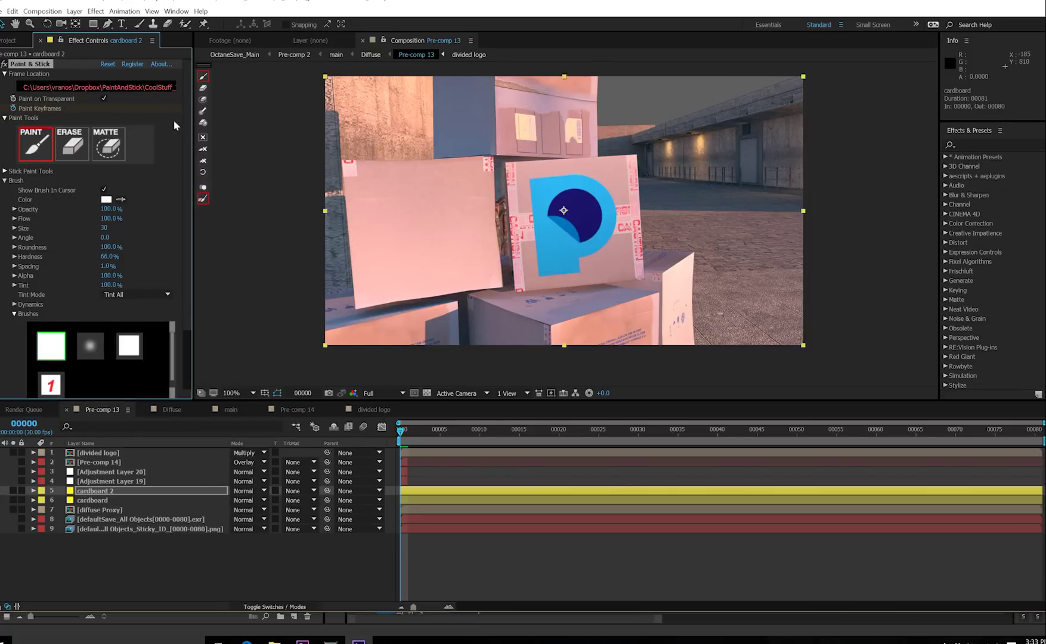
{"action": "left_click", "coordinate": [12, 490]}
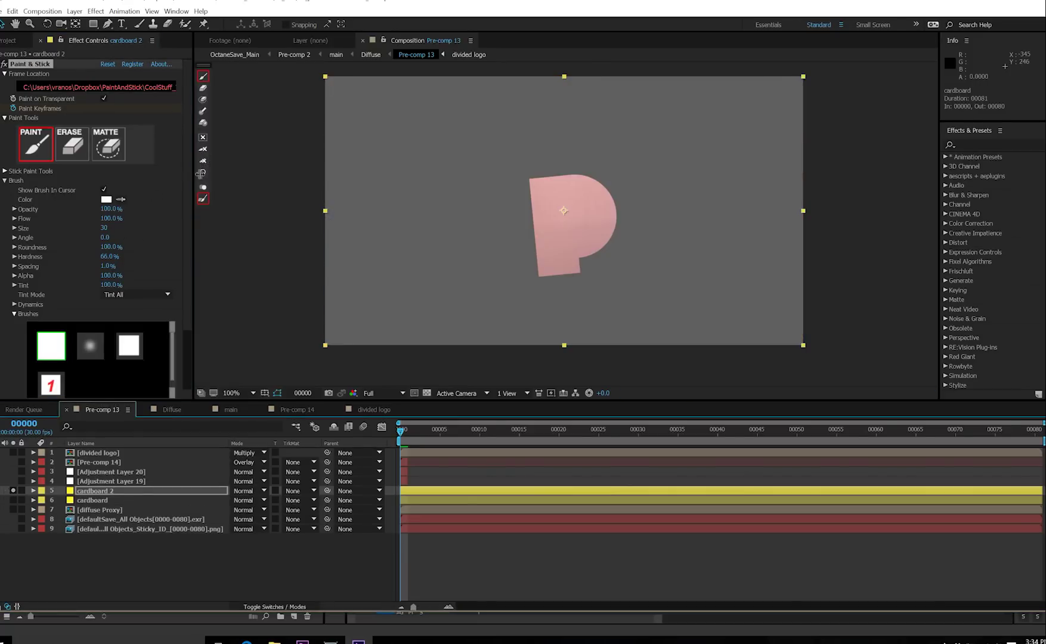
{"action": "key", "text": "ctrl+z"}
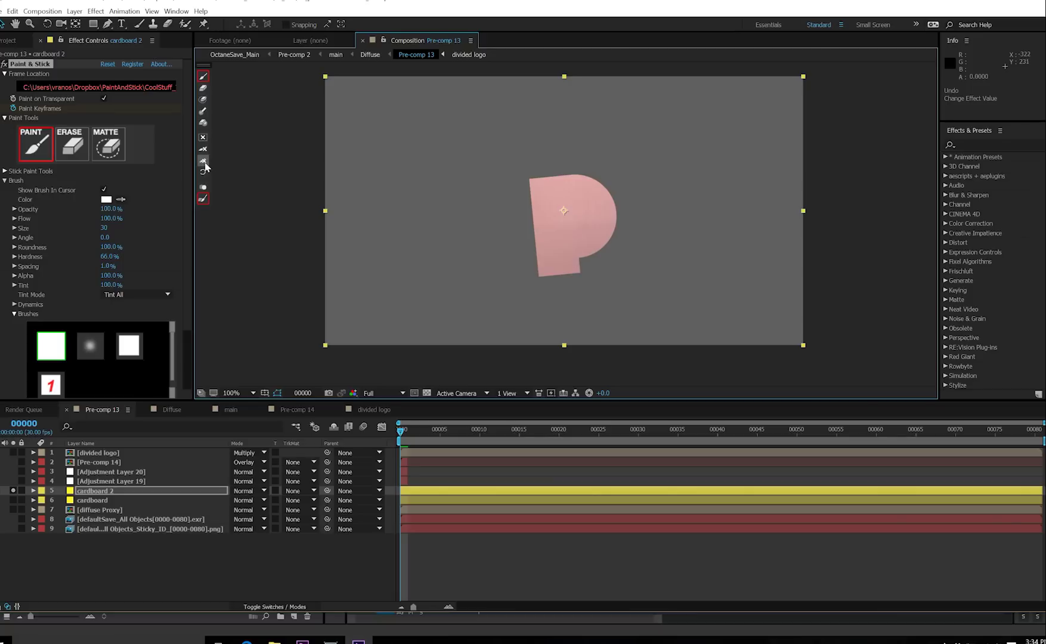
{"action": "left_click", "coordinate": [203, 161]}
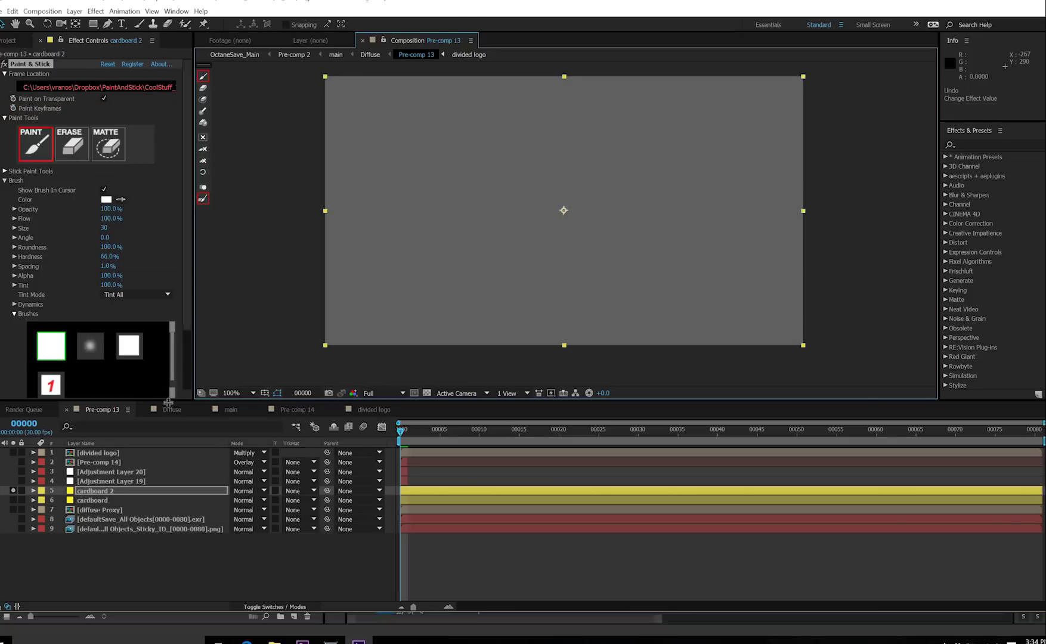
Rename the cardboard 2 layer to logo
{"action": "left_click", "coordinate": [119, 493]}
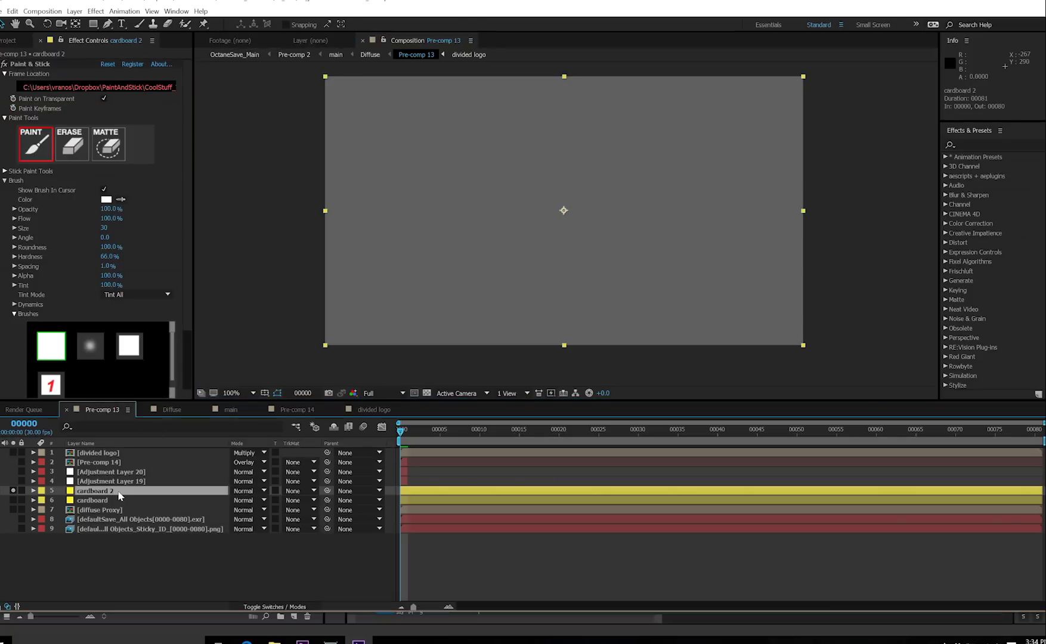
{"action": "key", "text": "Return"}
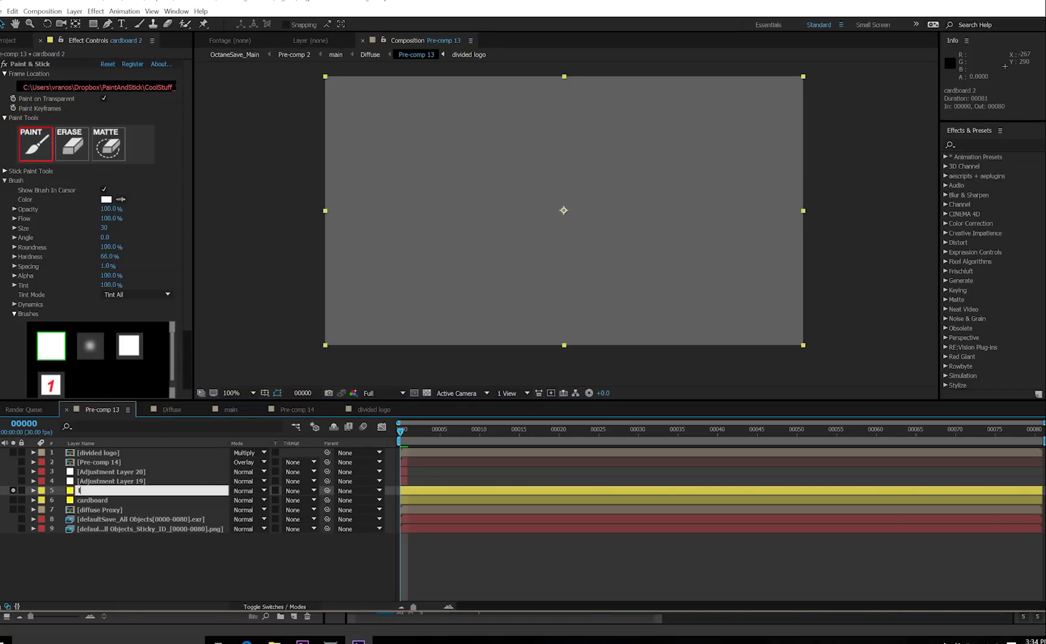
{"action": "key", "text": "Return"}
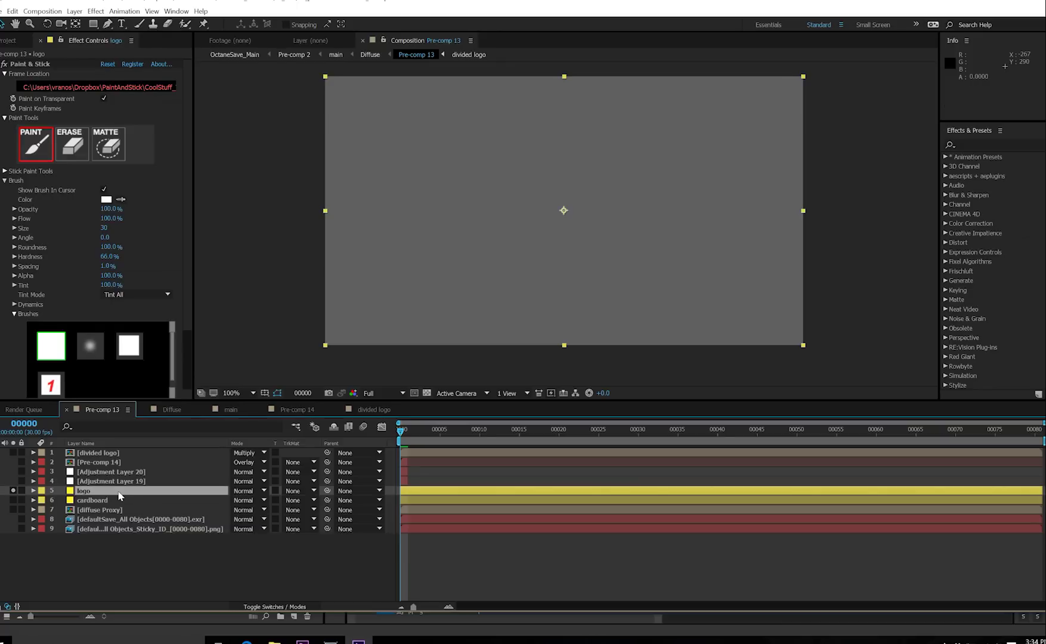
Solo the divided logo layer and trim it to last only the first frame
{"action": "left_click", "coordinate": [13, 452]}
{"action": "left_click", "coordinate": [95, 453]}
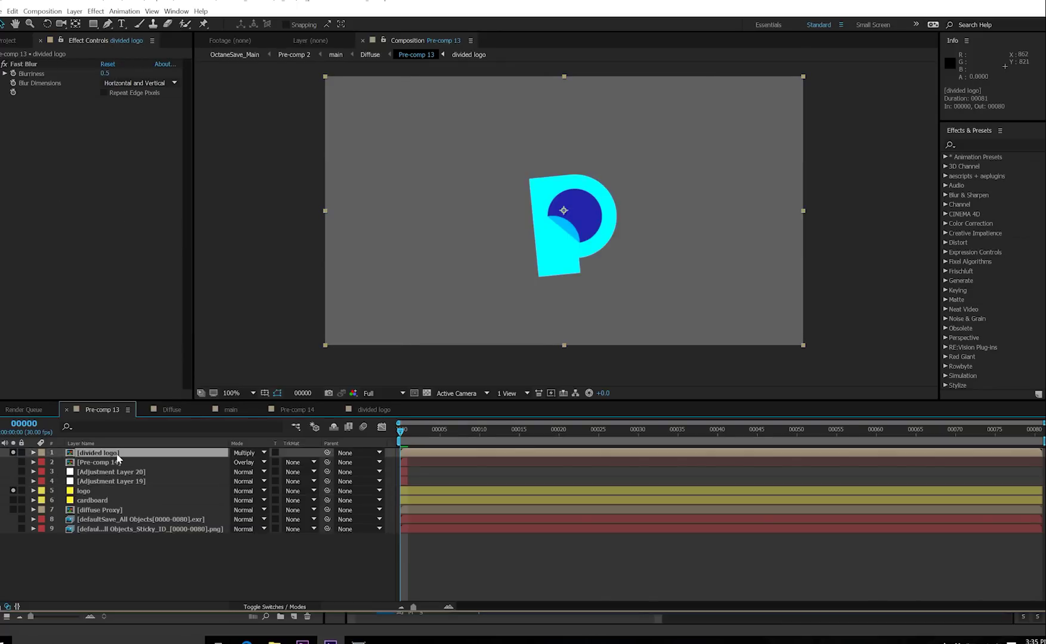
{"action": "key", "text": "alt+]"}
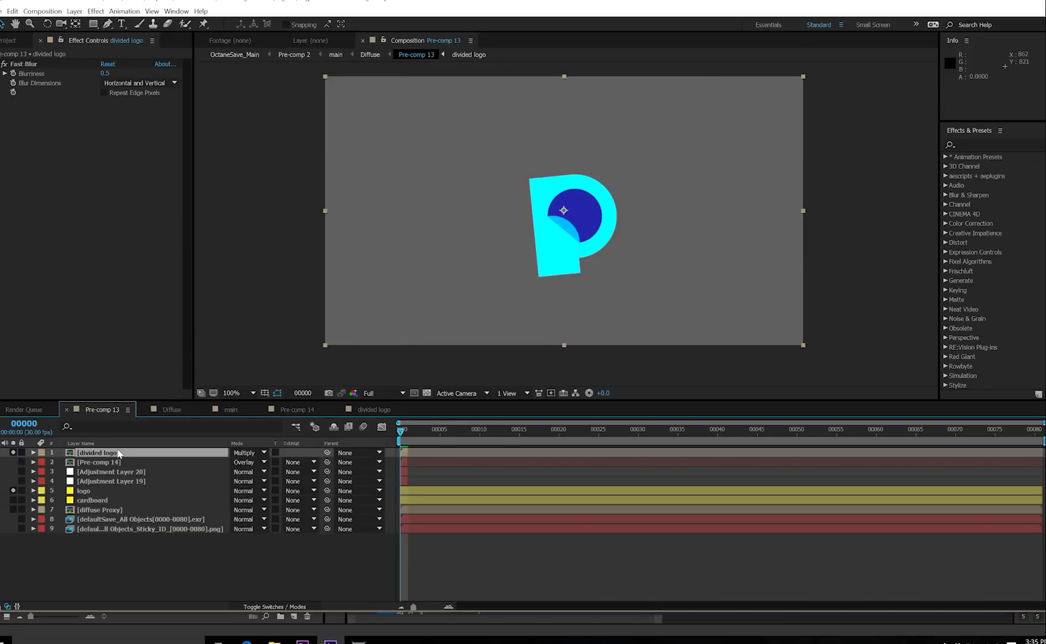
Capture the divided logo into the logo layer's Paint & Stick paint on the first frame and preview how it sticks through the shot
{"action": "left_click", "coordinate": [87, 490]}
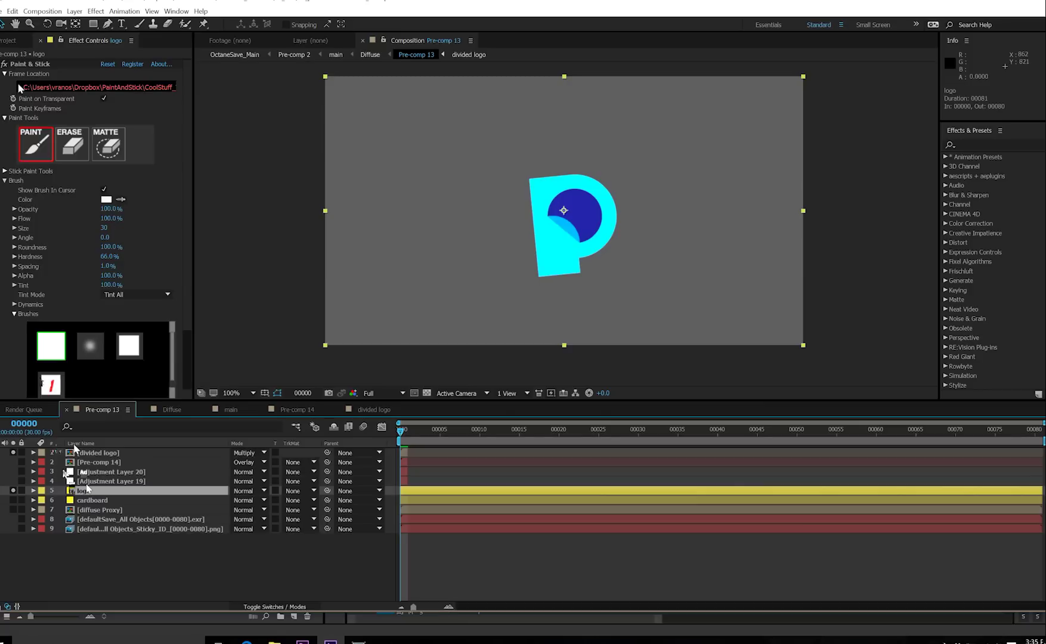
{"action": "left_click", "coordinate": [29, 64]}
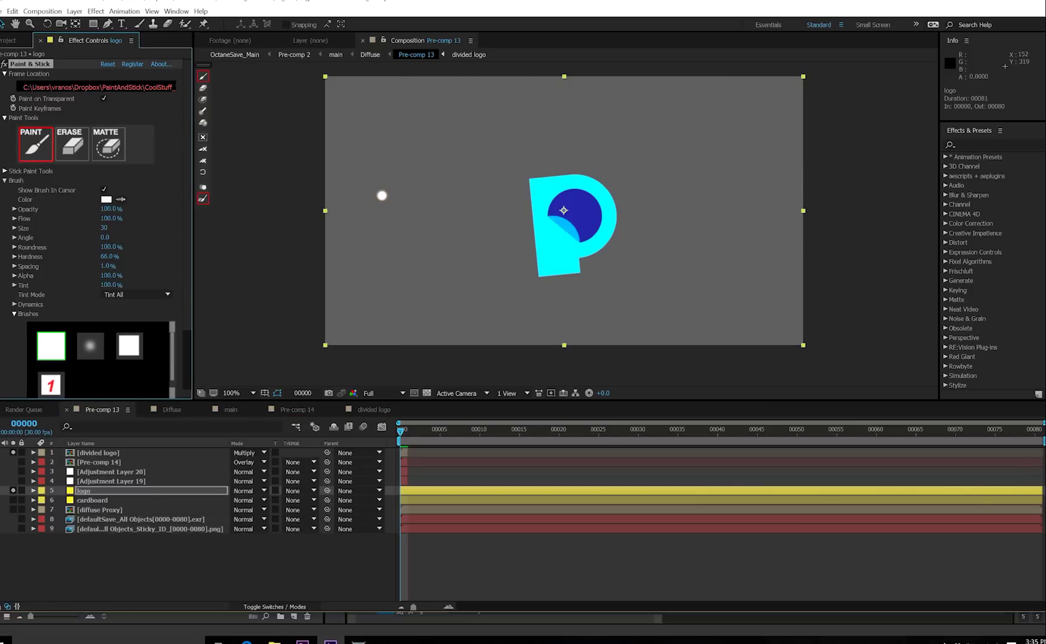
{"action": "key", "text": "c"}
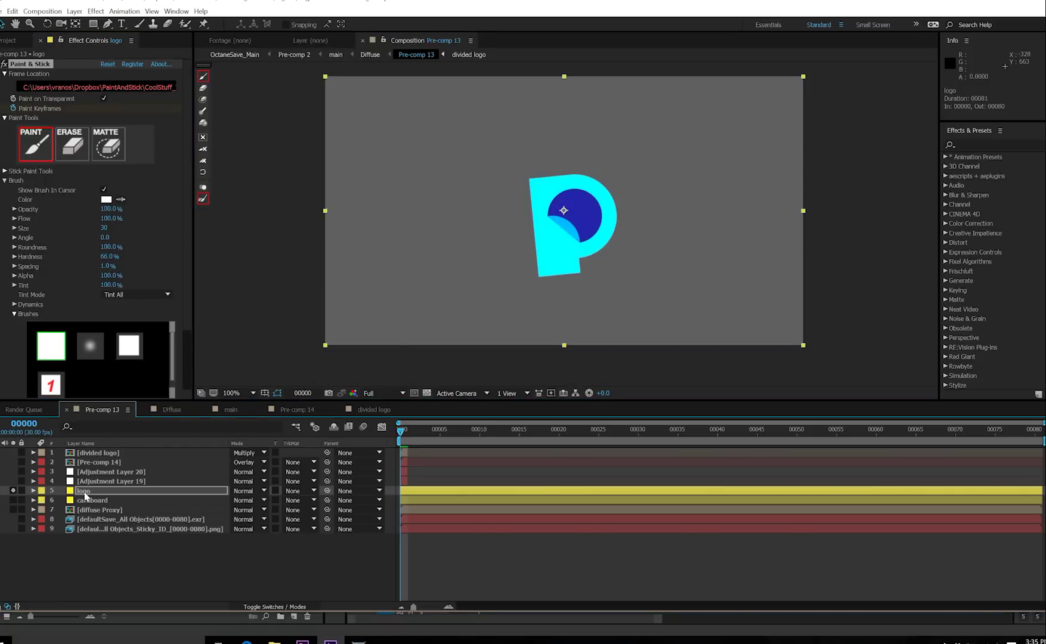
{"action": "left_click", "coordinate": [28, 66]}
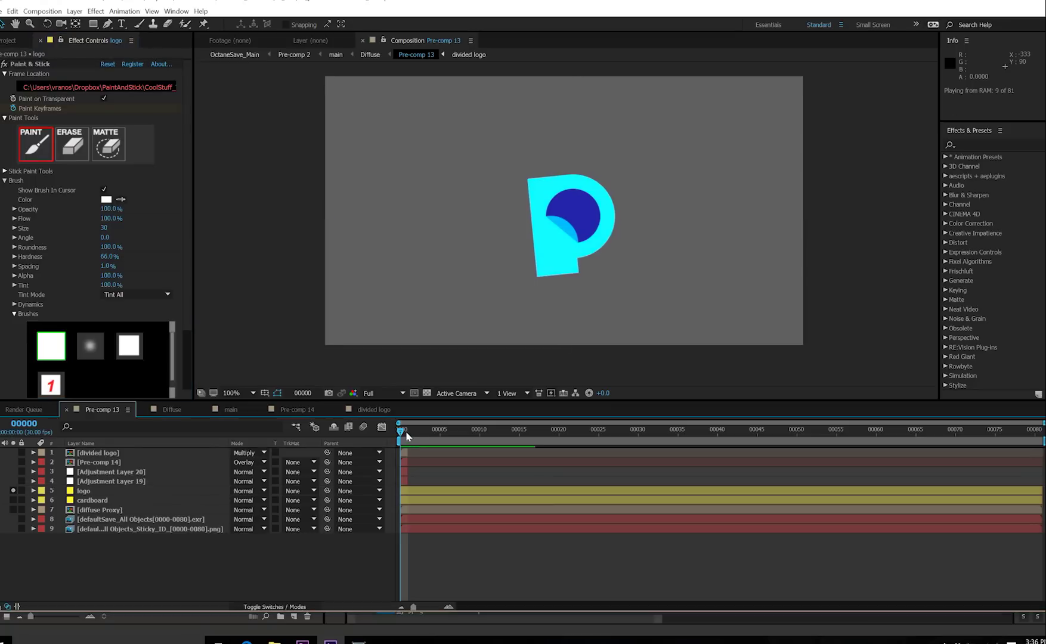
{"action": "key", "text": "space"}
{"action": "key", "text": "space"}
{"action": "left_click_drag", "start_coordinate": [526, 432], "coordinate": [311, 440]}
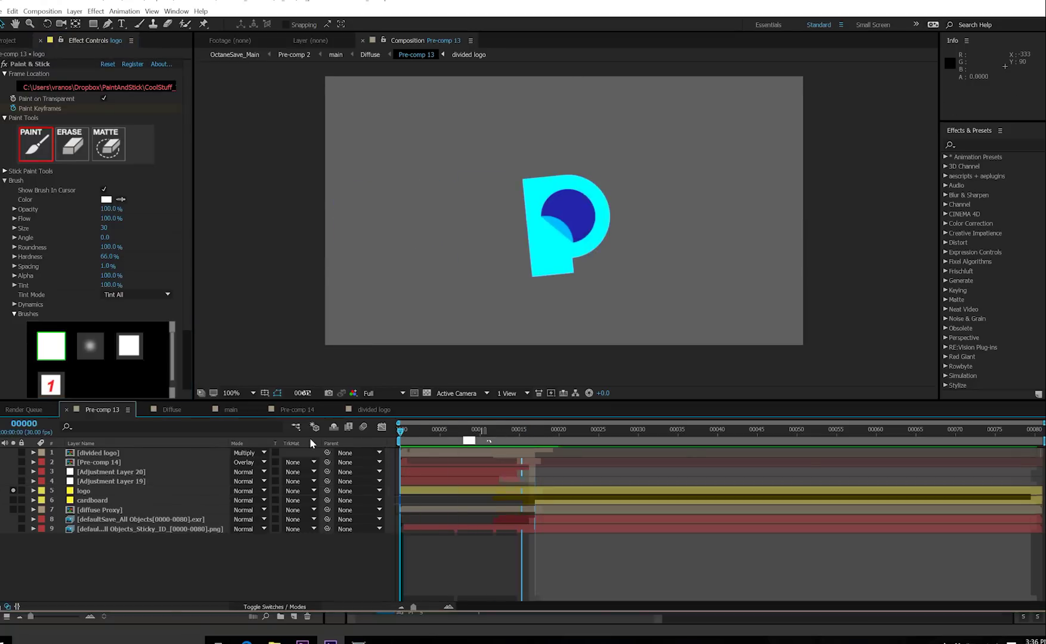
Solo the diffuse Proxy and cardboard layers with the logo layer, set the logo's blending mode to Multiply and preview the result
{"action": "left_click", "coordinate": [13, 509]}
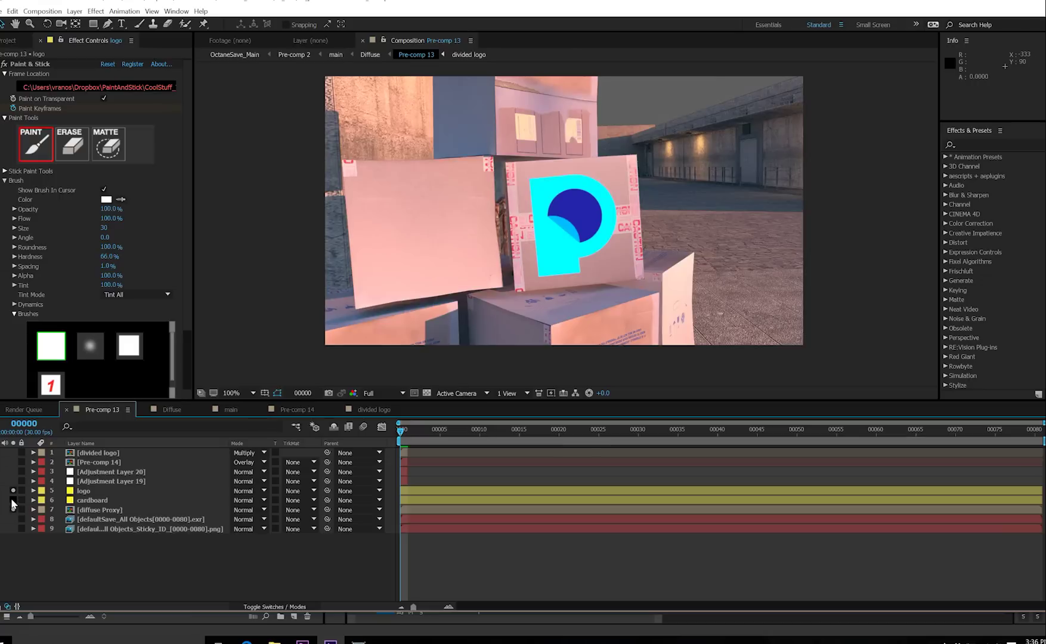
{"action": "left_click", "coordinate": [79, 493]}
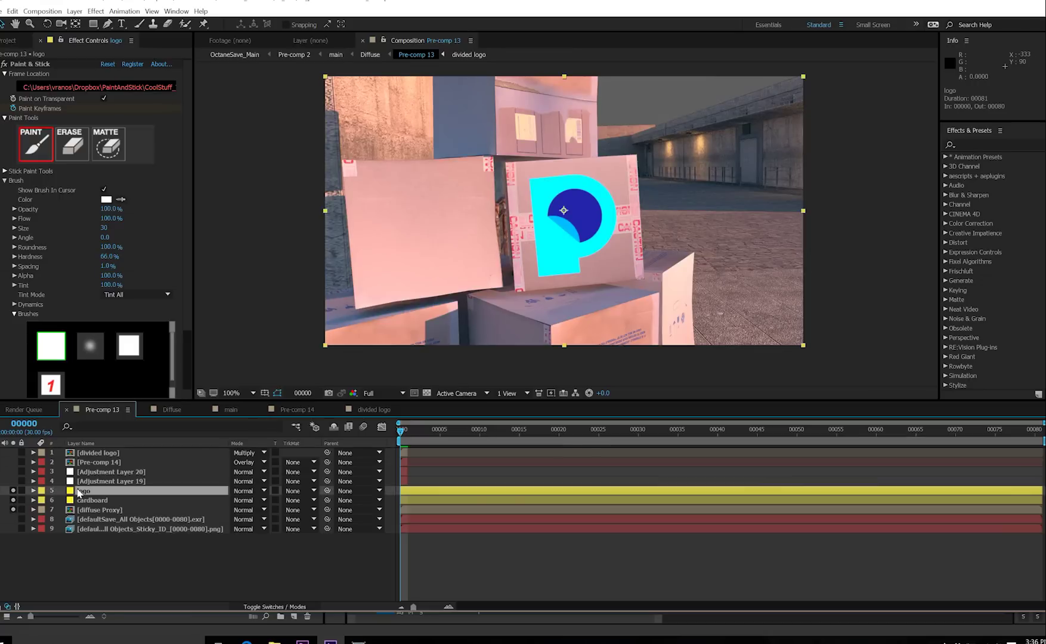
{"action": "left_click", "coordinate": [247, 491]}
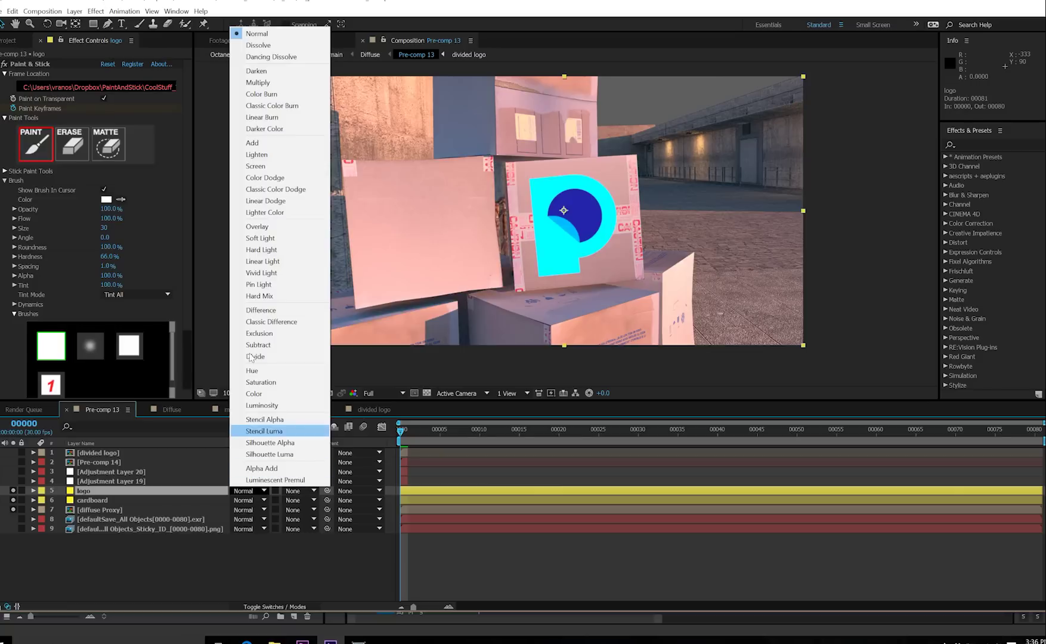
{"action": "left_click", "coordinate": [265, 88]}
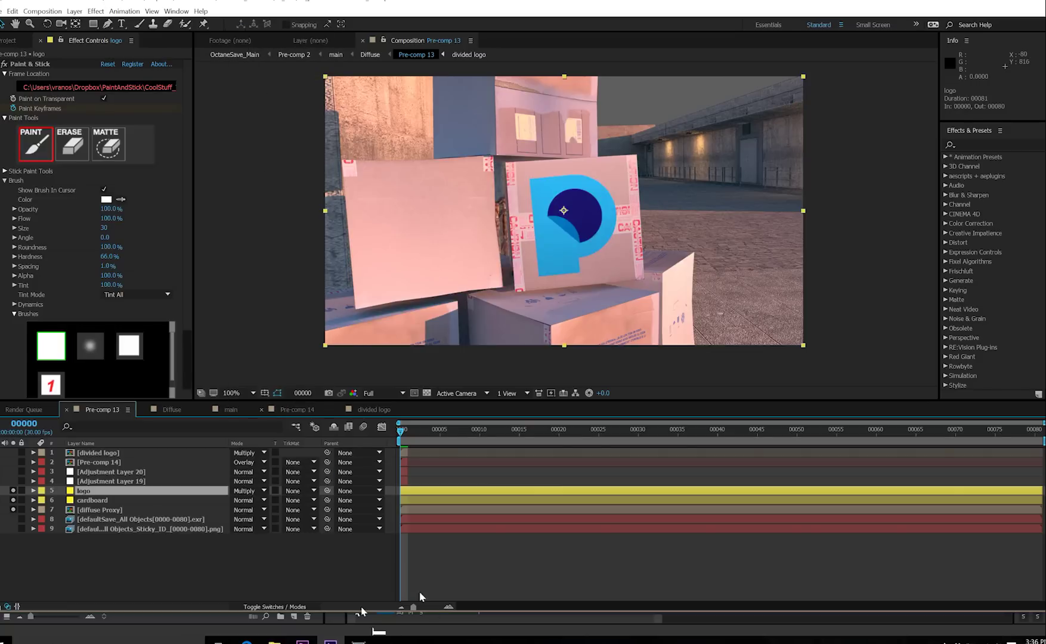
{"action": "left_click", "coordinate": [362, 569]}
{"action": "key", "text": "space"}
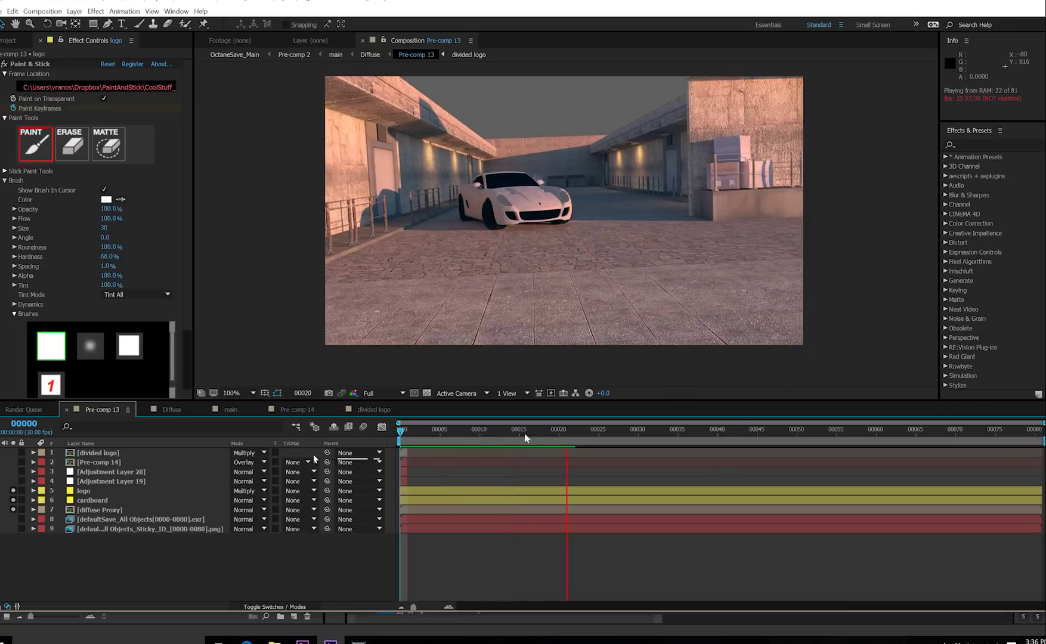
{"action": "key", "text": "space"}
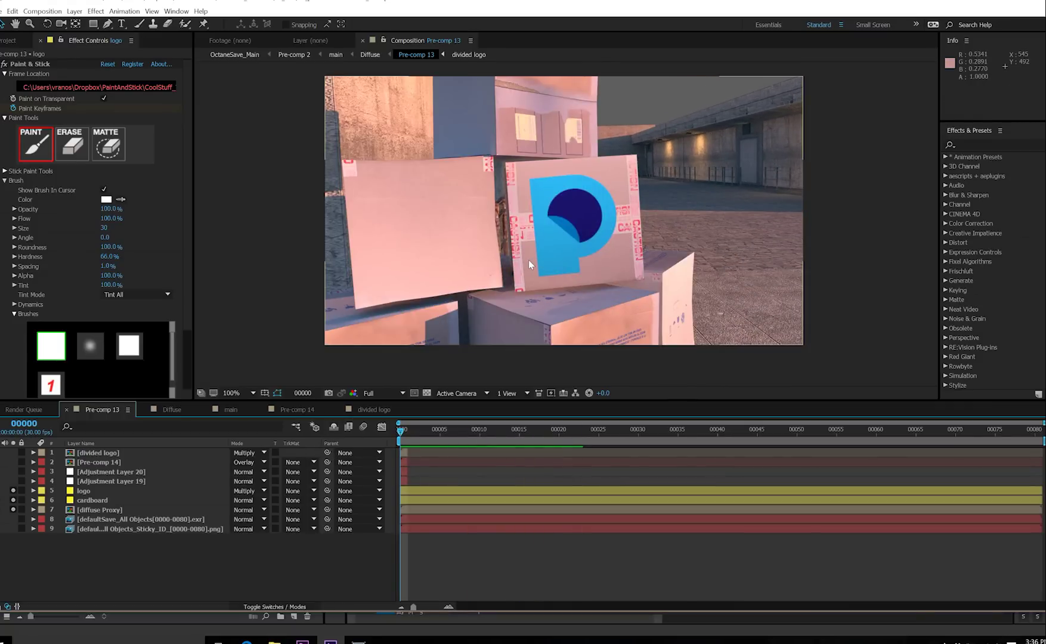
{"action": "scroll", "coordinate": [528, 260], "scroll_direction": "up", "scroll_amount": 2}
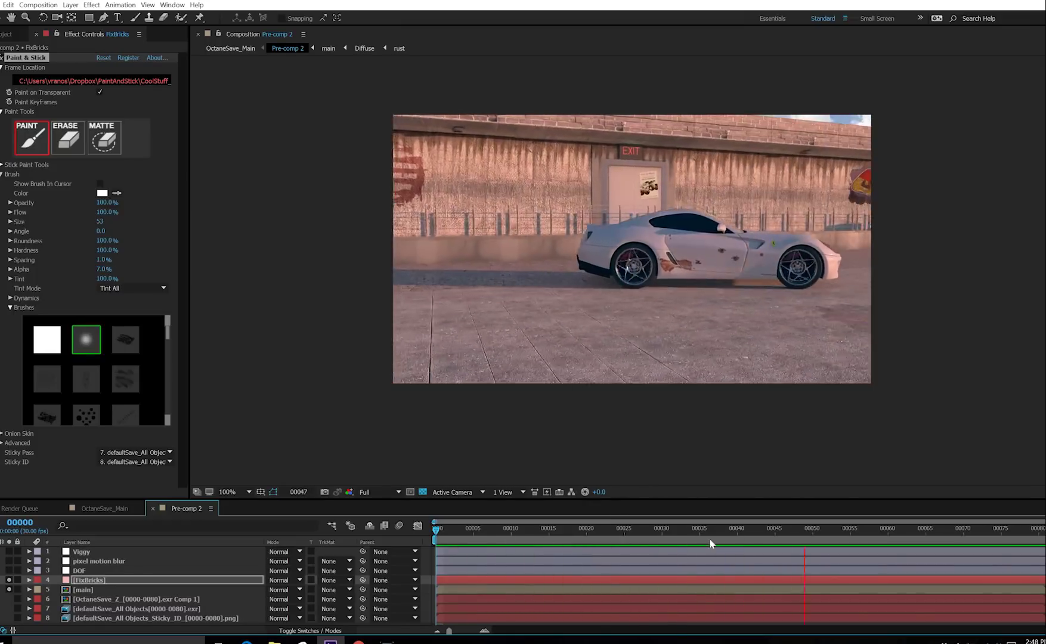
Go to the last frame of Pre-comp 2 and examine the brickwork along the top of the wall
{"action": "key", "text": "space"}
{"action": "left_click_drag", "start_coordinate": [993, 531], "coordinate": [1043, 536]}
{"action": "scroll", "coordinate": [739, 181], "scroll_direction": "up", "scroll_amount": 1}
{"action": "left_click_drag", "start_coordinate": [739, 182], "coordinate": [588, 430]}
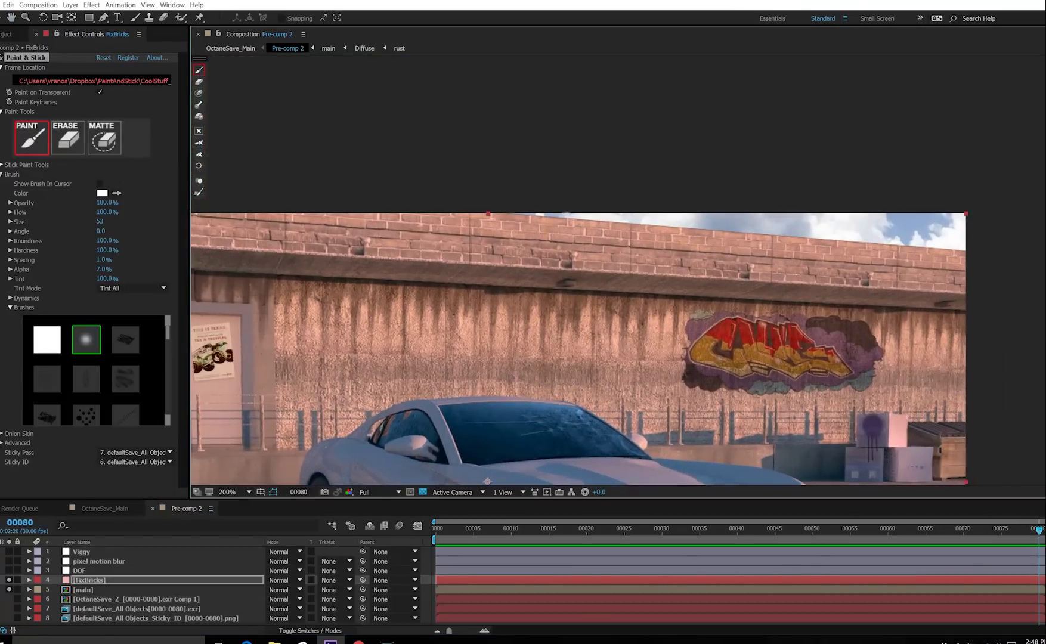
{"action": "scroll", "coordinate": [606, 229], "scroll_direction": "up", "scroll_amount": 1}
{"action": "left_click_drag", "start_coordinate": [607, 230], "coordinate": [573, 243]}
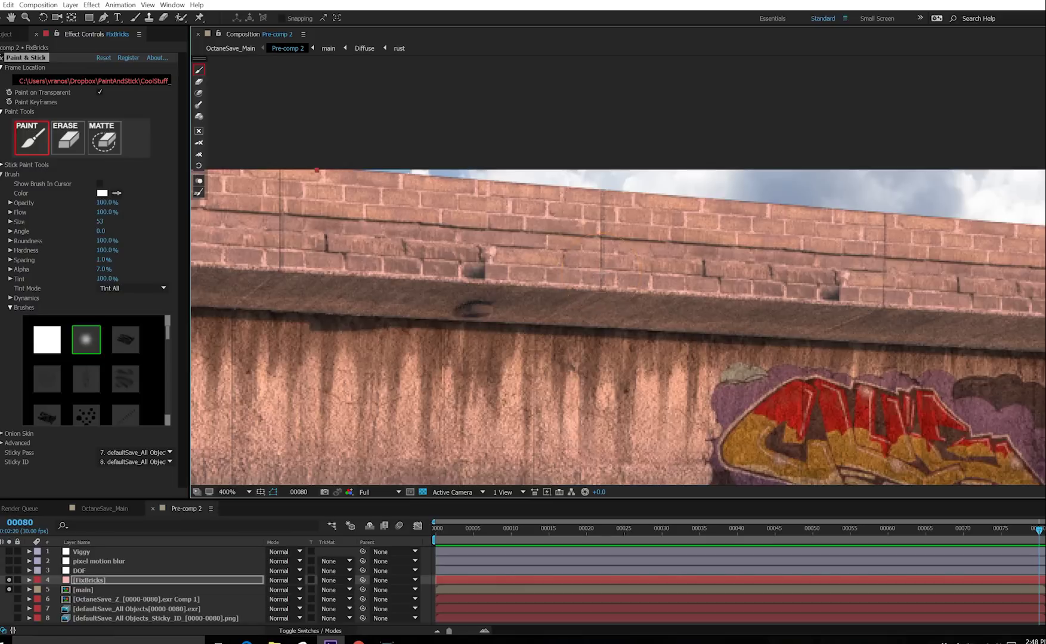
{"action": "scroll", "coordinate": [587, 285], "scroll_direction": "down", "scroll_amount": 1}
{"action": "left_click_drag", "start_coordinate": [566, 266], "coordinate": [591, 276]}
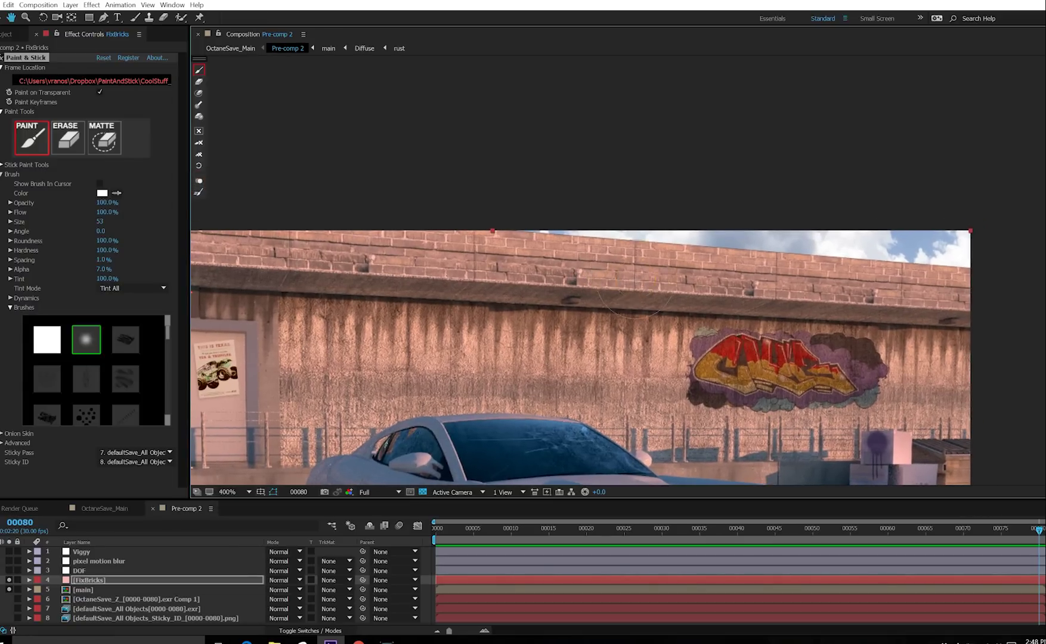
{"action": "scroll", "coordinate": [635, 281], "scroll_direction": "up", "scroll_amount": 2}
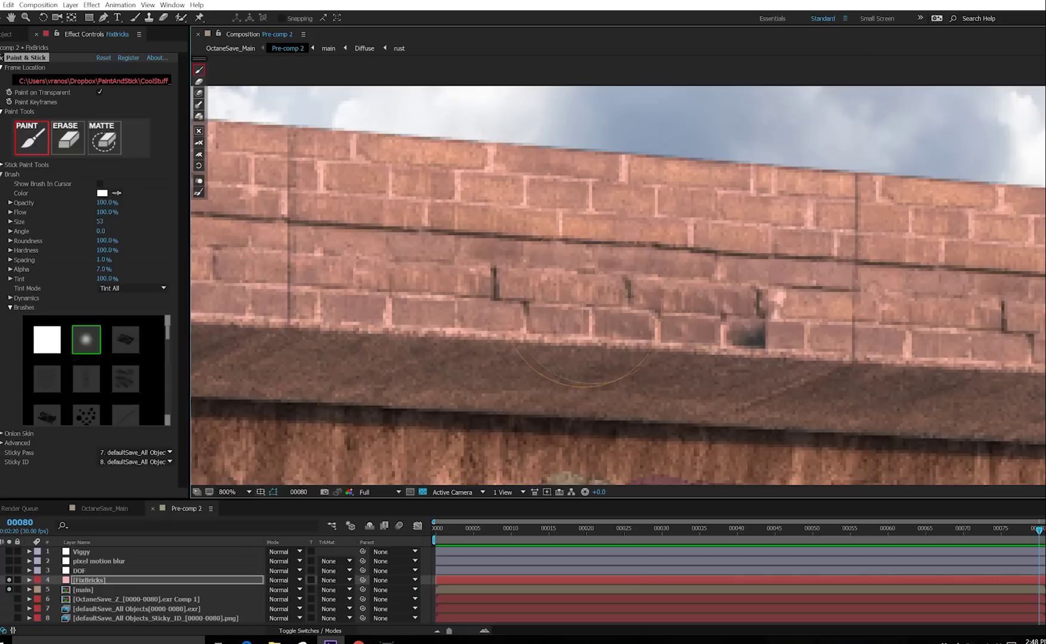
{"action": "left_click_drag", "start_coordinate": [658, 281], "coordinate": [647, 302]}
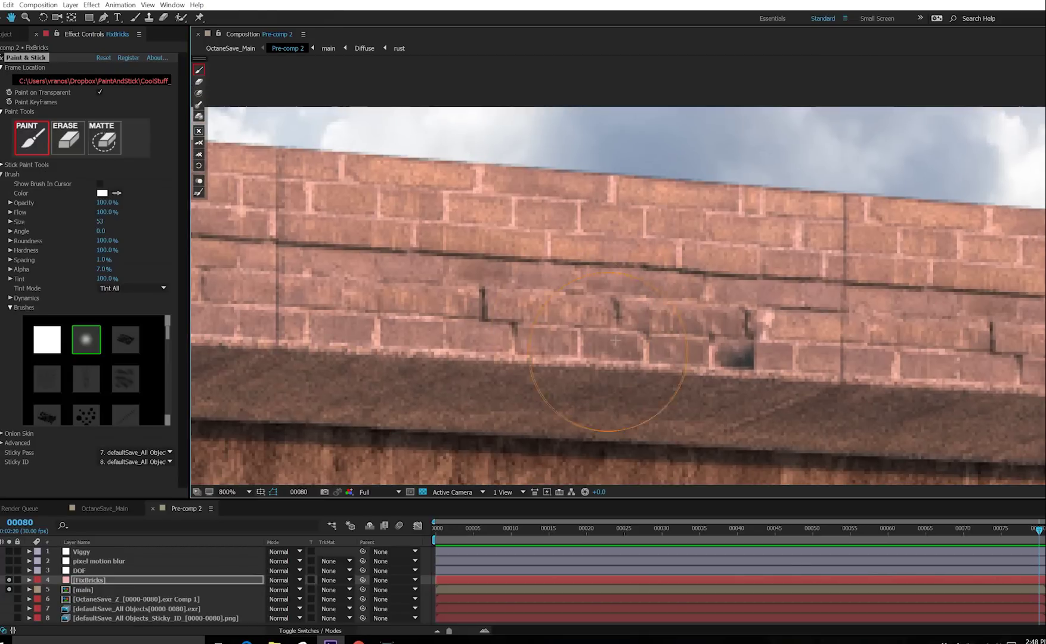
On the FixBricks layer, reduce the brush size to 35 and clone clean bricks over the dark holes above the graffiti
{"action": "left_click", "coordinate": [578, 365], "text": "alt"}
{"action": "left_click_drag", "start_coordinate": [712, 373], "coordinate": [739, 376]}
{"action": "left_click_drag", "start_coordinate": [844, 341], "coordinate": [325, 278]}
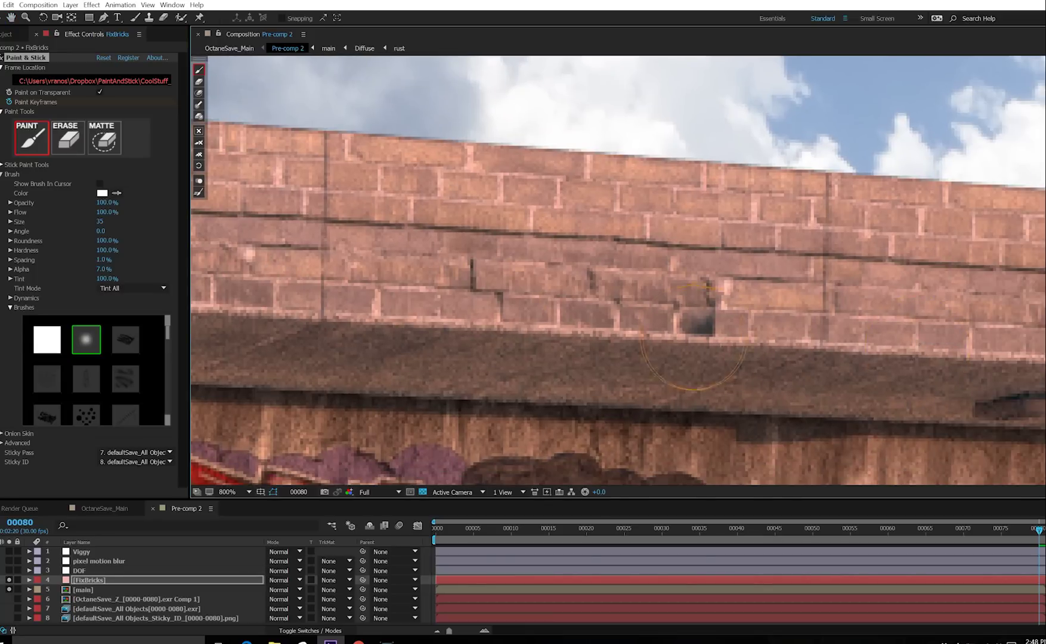
{"action": "left_click_drag", "start_coordinate": [702, 364], "coordinate": [683, 319]}
Clone clean bricks over the remaining dark holes along the wall's lower brick row
{"action": "left_click_drag", "start_coordinate": [795, 307], "coordinate": [536, 296]}
{"action": "mouse_move", "coordinate": [251, 272]}
{"action": "left_mouse_down"}
{"action": "mouse_move", "coordinate": [525, 319]}
{"action": "mouse_move", "coordinate": [747, 311]}
{"action": "left_mouse_up"}
{"action": "mouse_move", "coordinate": [331, 298]}
{"action": "left_mouse_down"}
{"action": "mouse_move", "coordinate": [582, 309]}
{"action": "mouse_move", "coordinate": [613, 285]}
{"action": "left_mouse_up"}
{"action": "left_click", "coordinate": [488, 307], "text": "alt"}
{"action": "left_click_drag", "start_coordinate": [481, 303], "coordinate": [1001, 341]}
{"action": "mouse_move", "coordinate": [298, 289]}
{"action": "left_mouse_down"}
{"action": "mouse_move", "coordinate": [590, 313]}
{"action": "mouse_move", "coordinate": [668, 305]}
{"action": "mouse_move", "coordinate": [650, 300]}
{"action": "left_mouse_up"}
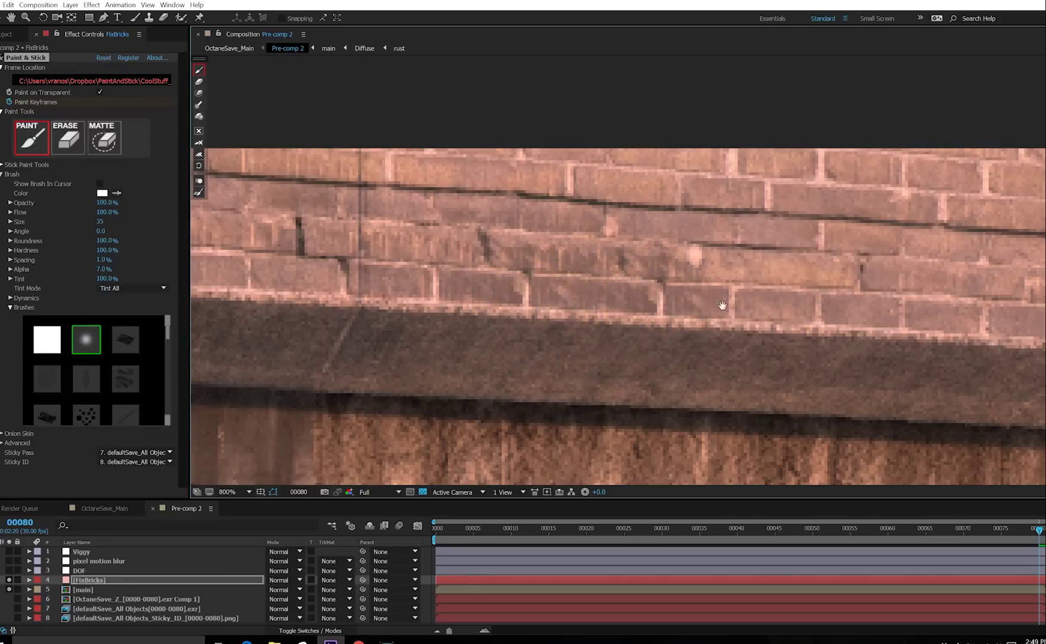
{"action": "left_click_drag", "start_coordinate": [722, 306], "coordinate": [495, 292]}
{"action": "scroll", "coordinate": [651, 294], "scroll_direction": "down", "scroll_amount": 1}
{"action": "left_click_drag", "start_coordinate": [651, 294], "coordinate": [298, 272]}
{"action": "left_click_drag", "start_coordinate": [722, 275], "coordinate": [319, 248]}
{"action": "scroll", "coordinate": [319, 247], "scroll_direction": "up", "scroll_amount": 1}
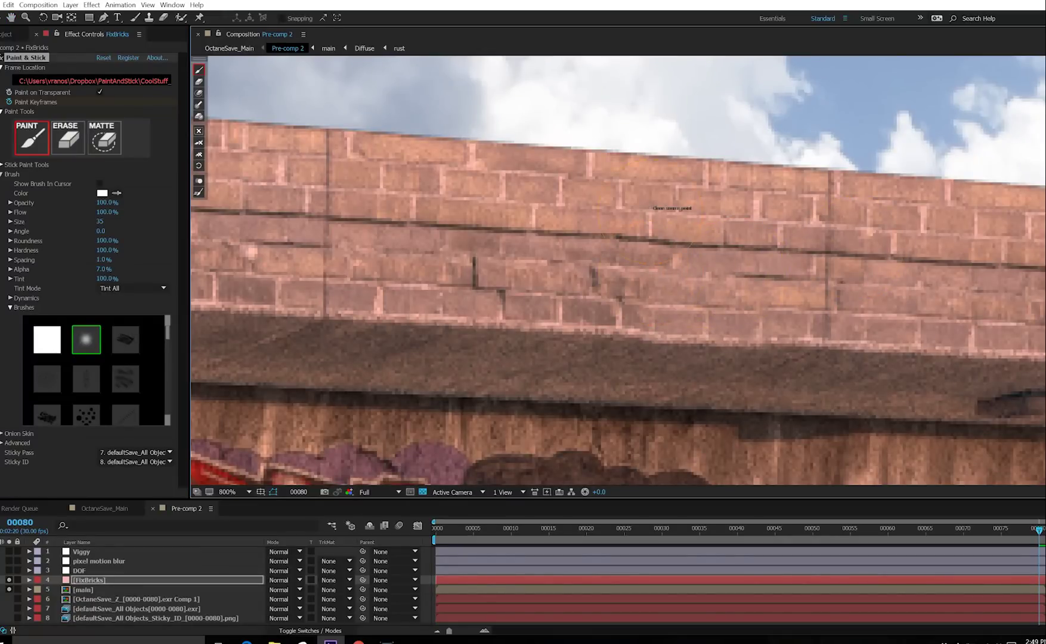
Clone brick texture down the two vertical seams in the brickwork above the graffiti
{"action": "left_click_drag", "start_coordinate": [829, 212], "coordinate": [816, 307]}
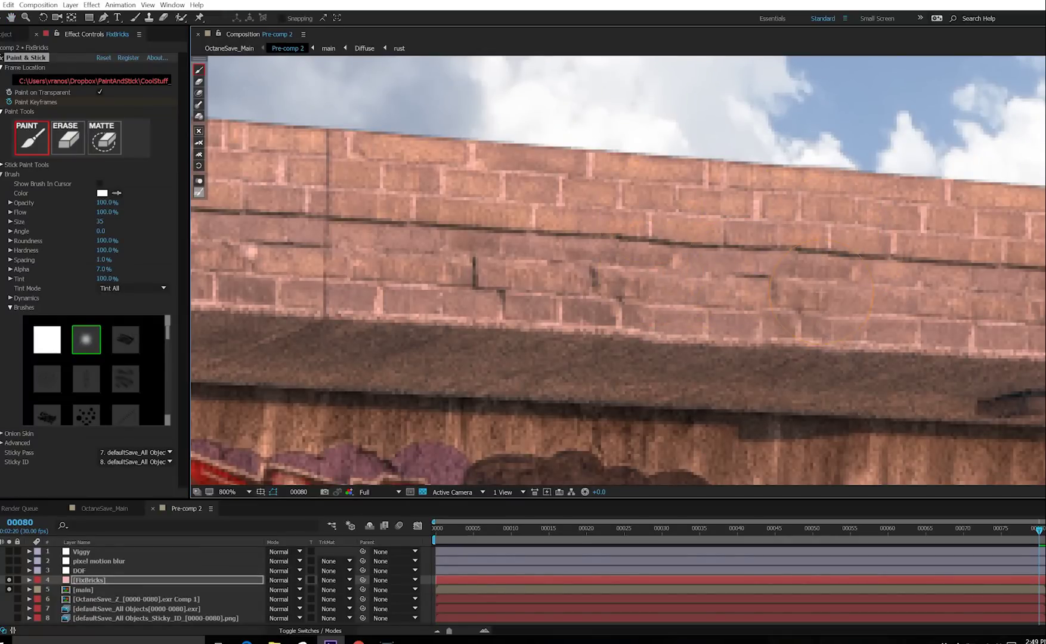
{"action": "left_click_drag", "start_coordinate": [429, 205], "coordinate": [826, 228]}
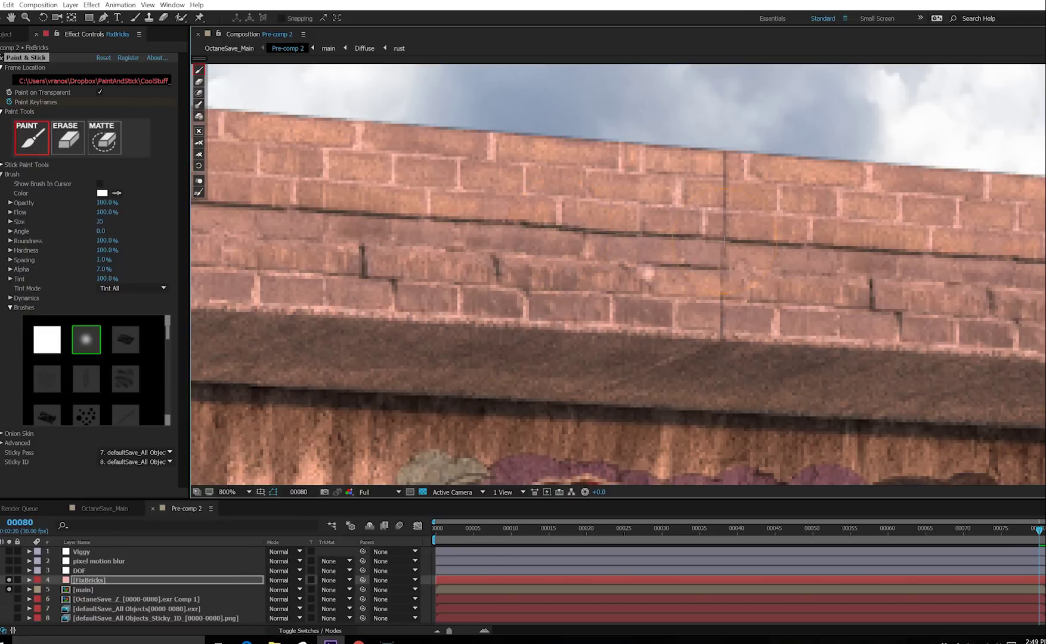
{"action": "left_click_drag", "start_coordinate": [725, 179], "coordinate": [720, 284]}
{"action": "mouse_move", "coordinate": [391, 227]}
{"action": "left_mouse_down"}
{"action": "mouse_move", "coordinate": [656, 234]}
{"action": "mouse_move", "coordinate": [739, 249]}
{"action": "left_mouse_up"}
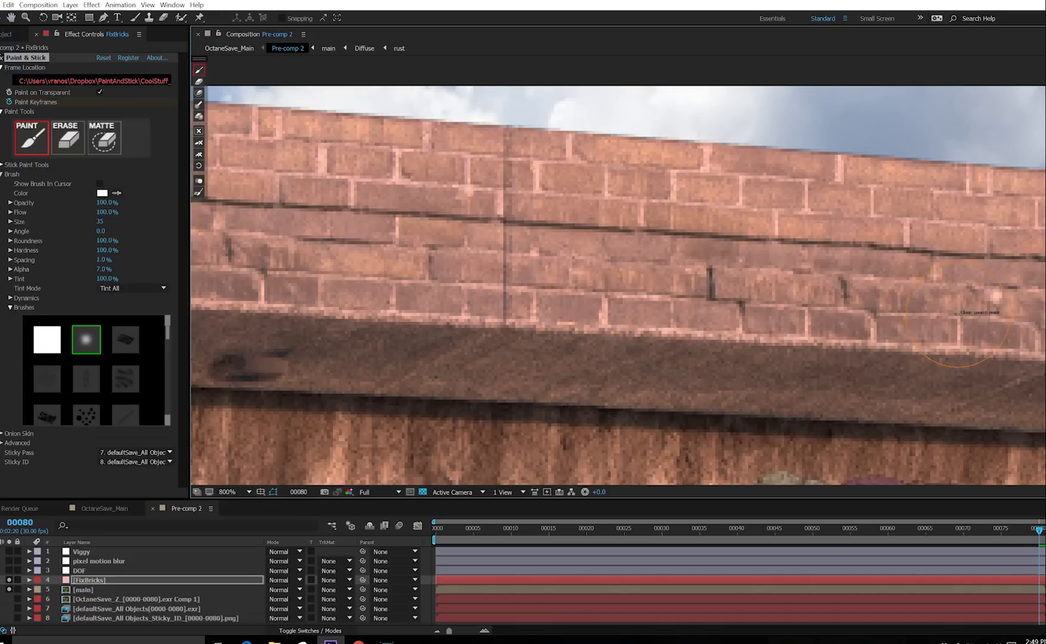
Set the brush size to 25 and clone over the dark brick crack and the nearby vertical seam
{"action": "key", "text": "bracketleft"}
{"action": "key", "text": "bracketleft"}
{"action": "left_click_drag", "start_coordinate": [712, 298], "coordinate": [732, 283]}
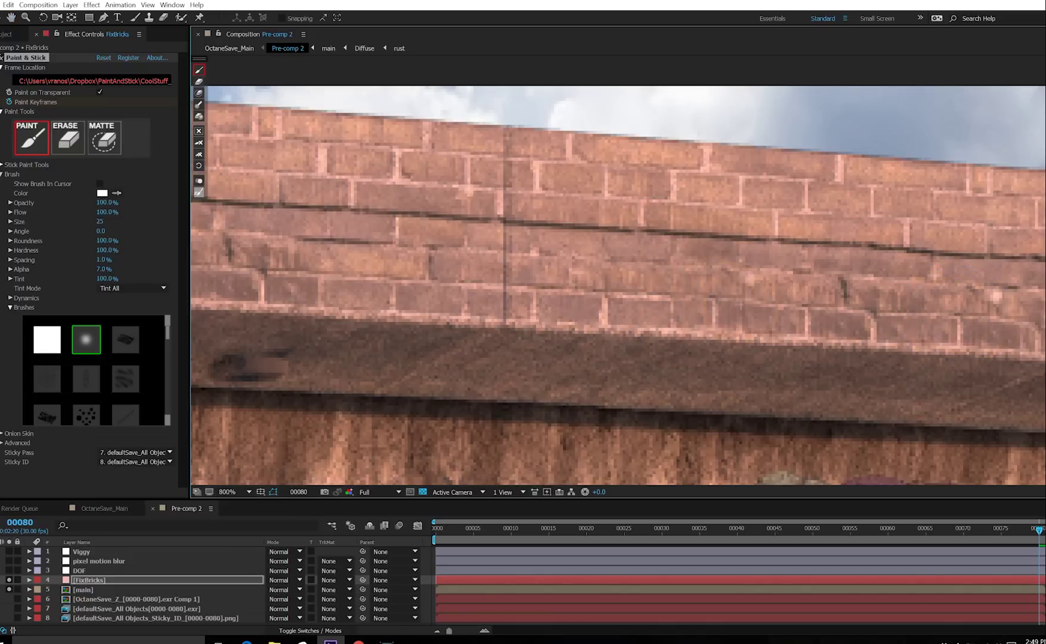
{"action": "left_click_drag", "start_coordinate": [504, 133], "coordinate": [506, 325]}
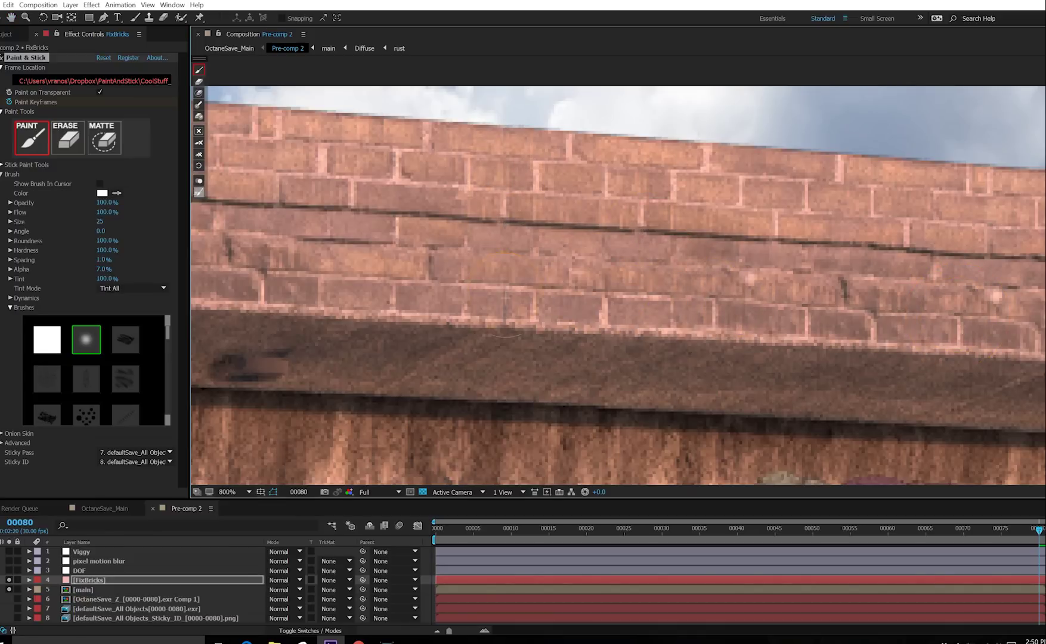
Clone brick texture over the next vertical seam and the dark crack beside it, farther along the wall
{"action": "left_click_drag", "start_coordinate": [327, 238], "coordinate": [932, 271]}
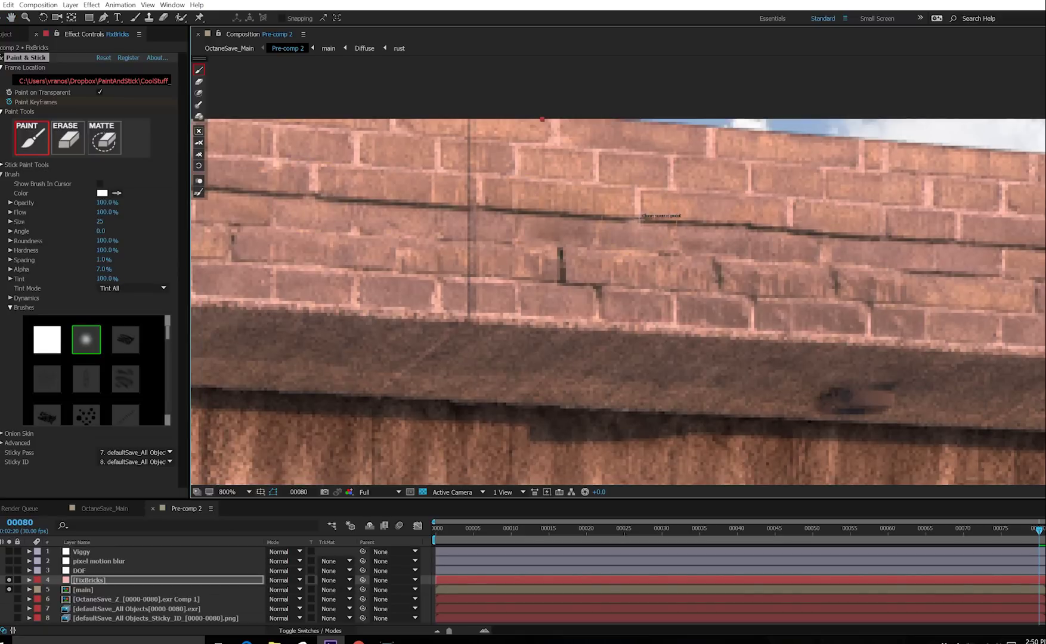
{"action": "left_click_drag", "start_coordinate": [469, 122], "coordinate": [469, 322]}
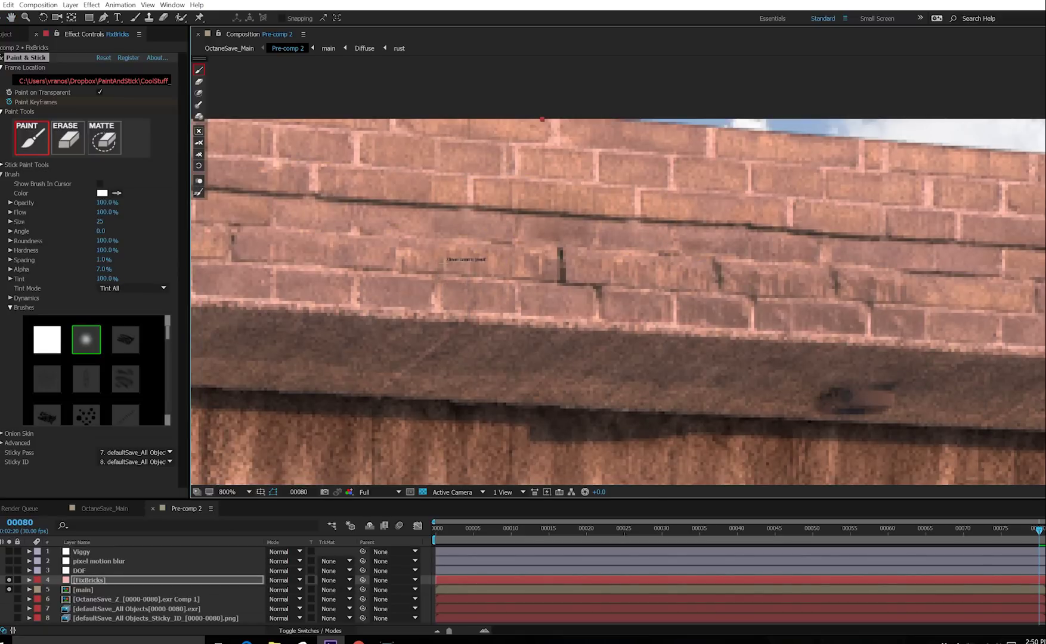
{"action": "left_click", "coordinate": [391, 268], "text": "alt"}
{"action": "left_click_drag", "start_coordinate": [558, 262], "coordinate": [597, 298]}
Toggle the FixBricks layer to compare the brickwork with and without the repair, and play the shot from the first frame
{"action": "scroll", "coordinate": [569, 257], "scroll_direction": "down", "scroll_amount": 2}
{"action": "mouse_move", "coordinate": [709, 280]}
{"action": "left_mouse_down"}
{"action": "mouse_move", "coordinate": [553, 230]}
{"action": "mouse_move", "coordinate": [546, 205]}
{"action": "left_mouse_up"}
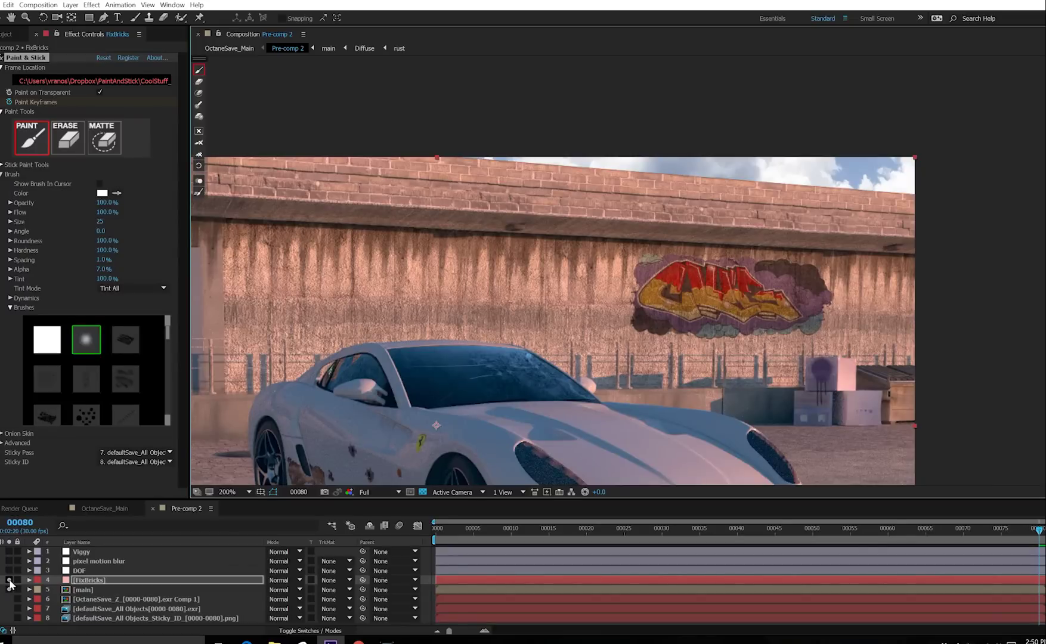
{"action": "left_click_drag", "start_coordinate": [9, 580], "coordinate": [9, 589]}
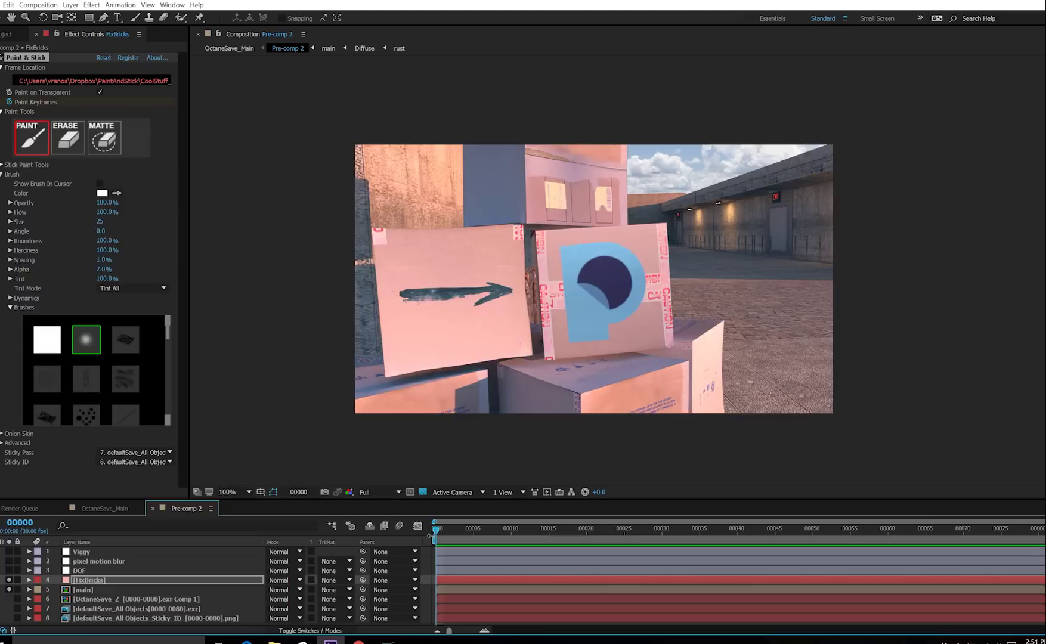
{"action": "key", "text": "space"}
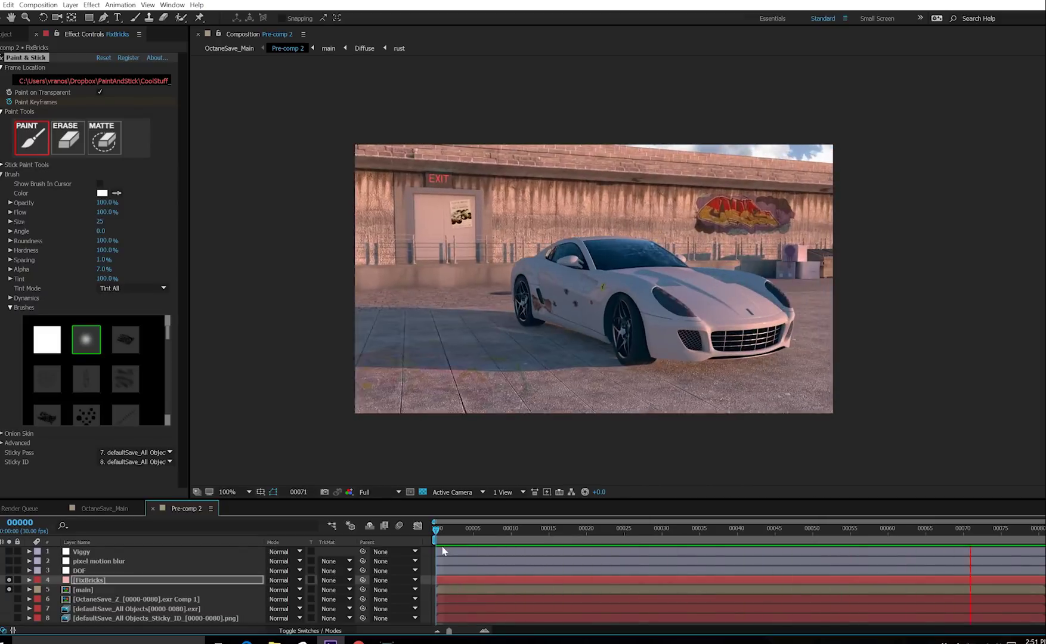
{"action": "key", "text": "space"}
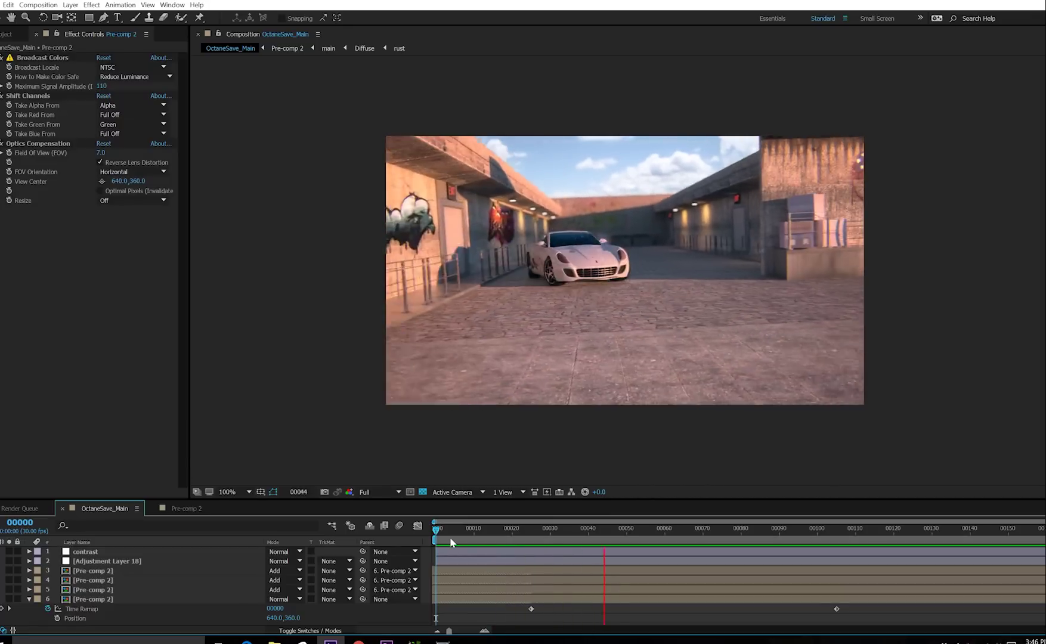